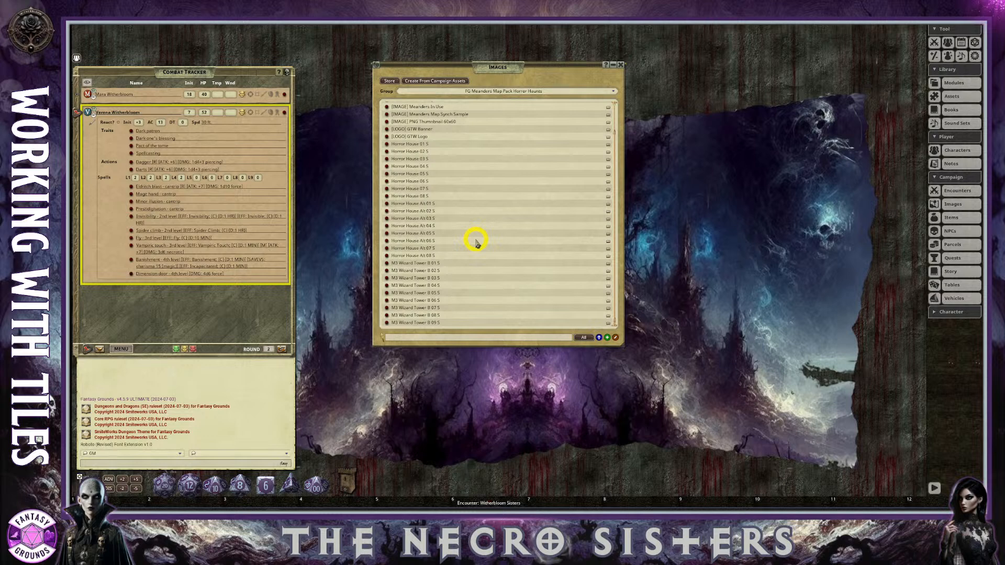
# Open the "- Map Selection Panel - Horror Haunts" image from the Images list and enlarge its window beside the list.
pyautogui.moveTo(478, 68); pyautogui.dragTo(454, 71)
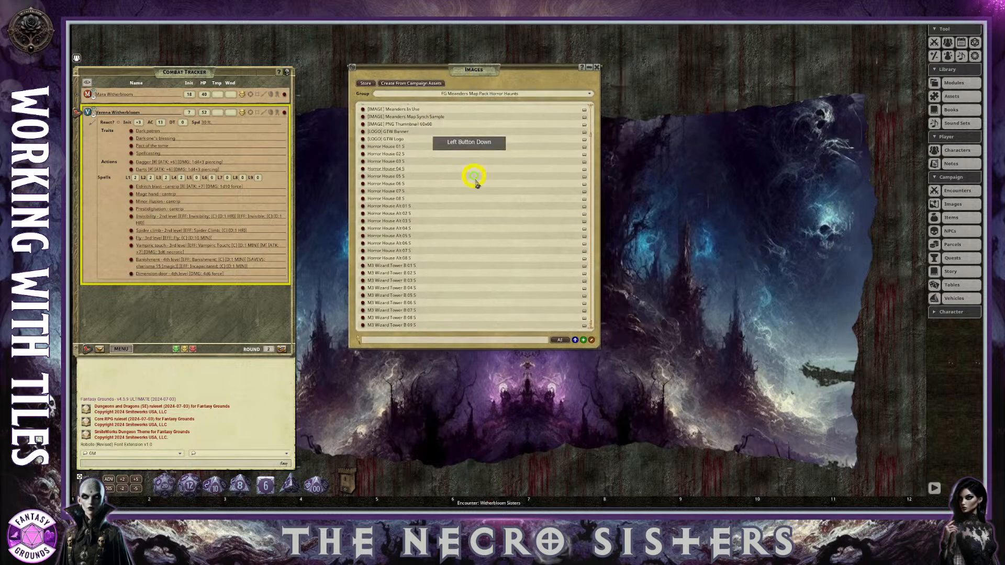
pyautogui.moveTo(470, 167); pyautogui.dragTo(475, 187)
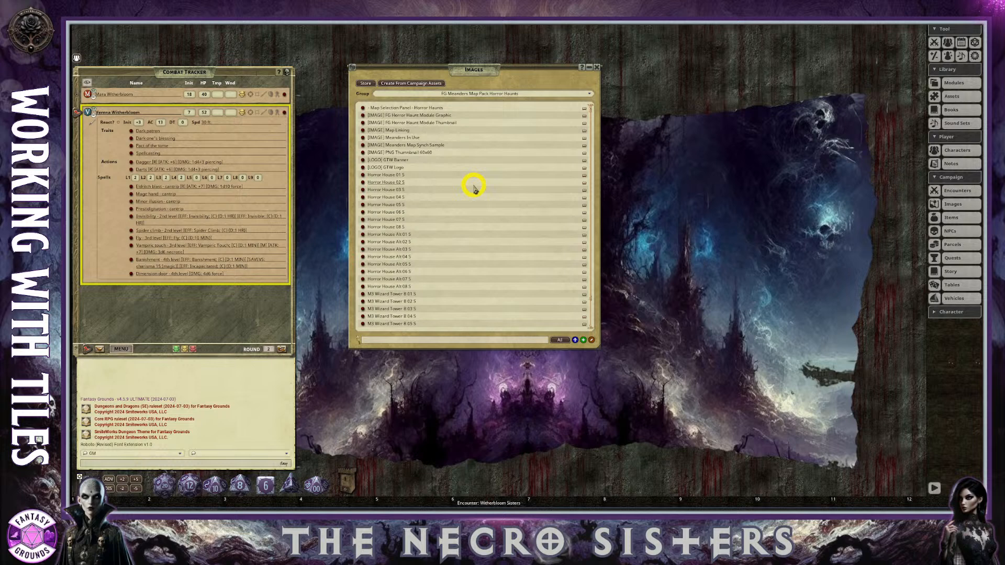
pyautogui.click(363, 109)
pyautogui.moveTo(298, 58); pyautogui.dragTo(728, 60)
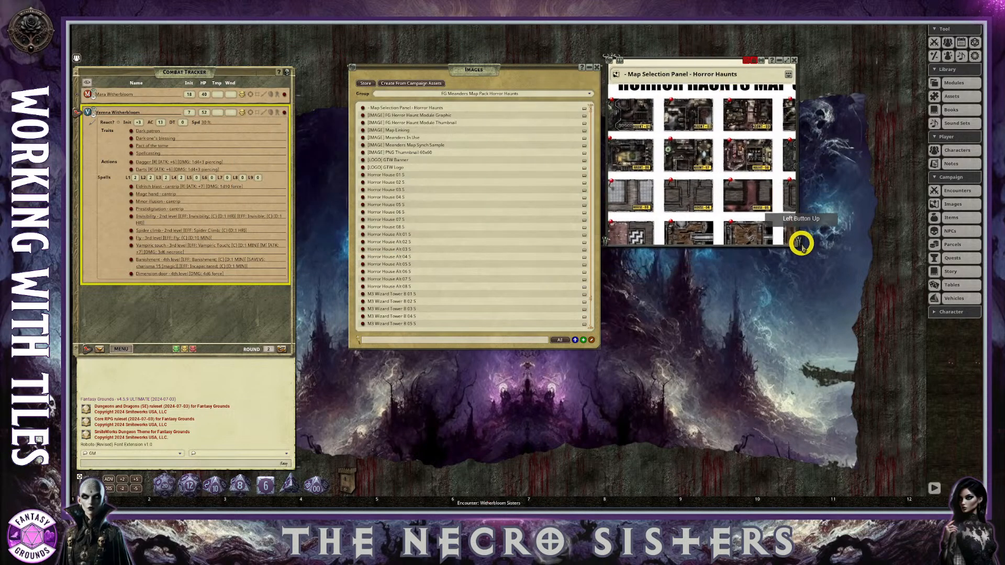
pyautogui.moveTo(801, 246); pyautogui.dragTo(906, 354)
pyautogui.scroll(-3, 829, 316)
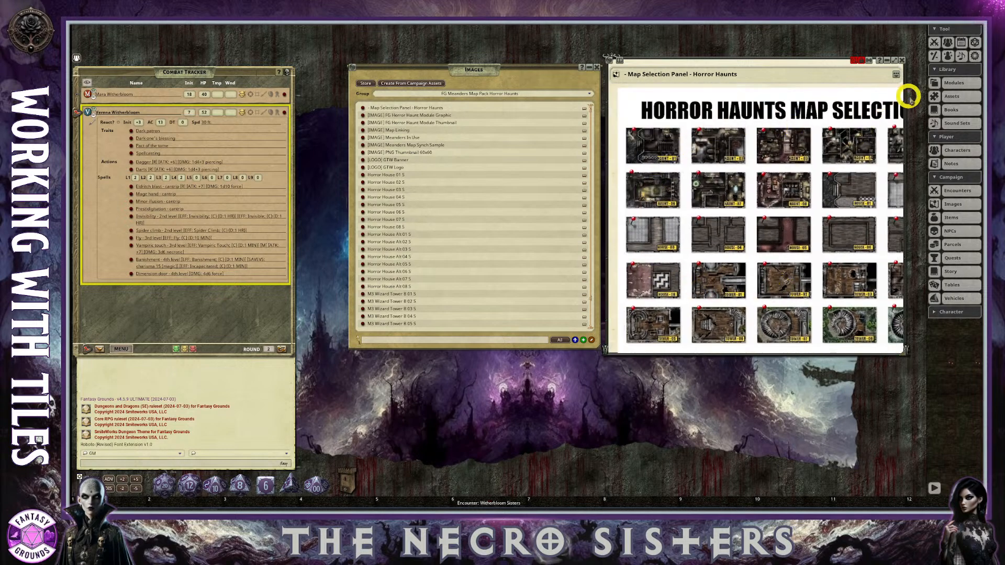
# Fit the Horror Haunts map selection image to its window and arrange it beside the Images list.
pyautogui.moveTo(906, 104); pyautogui.dragTo(931, 88)
pyautogui.moveTo(768, 62); pyautogui.dragTo(721, 77)
pyautogui.rightClick(785, 71)
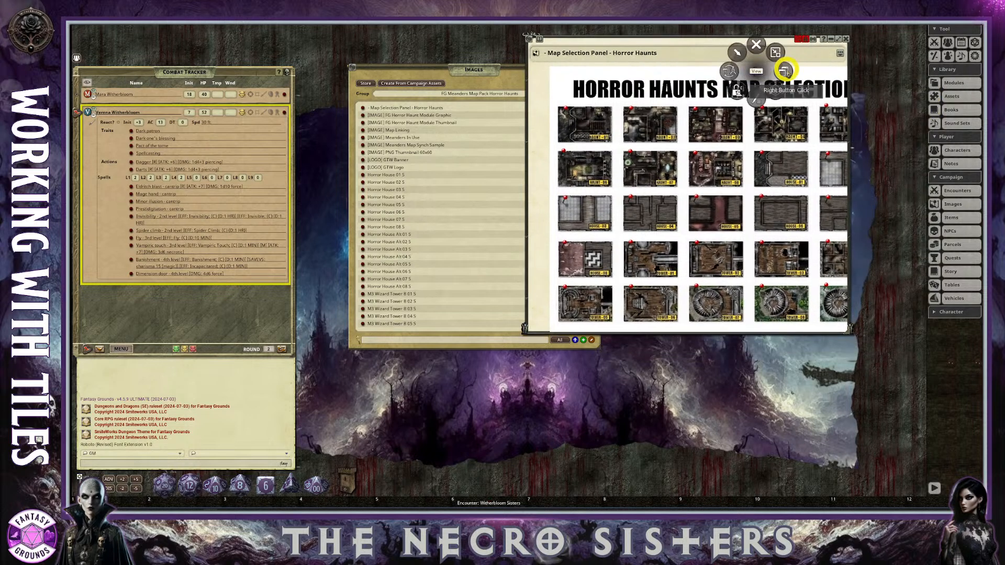
pyautogui.click(812, 70)
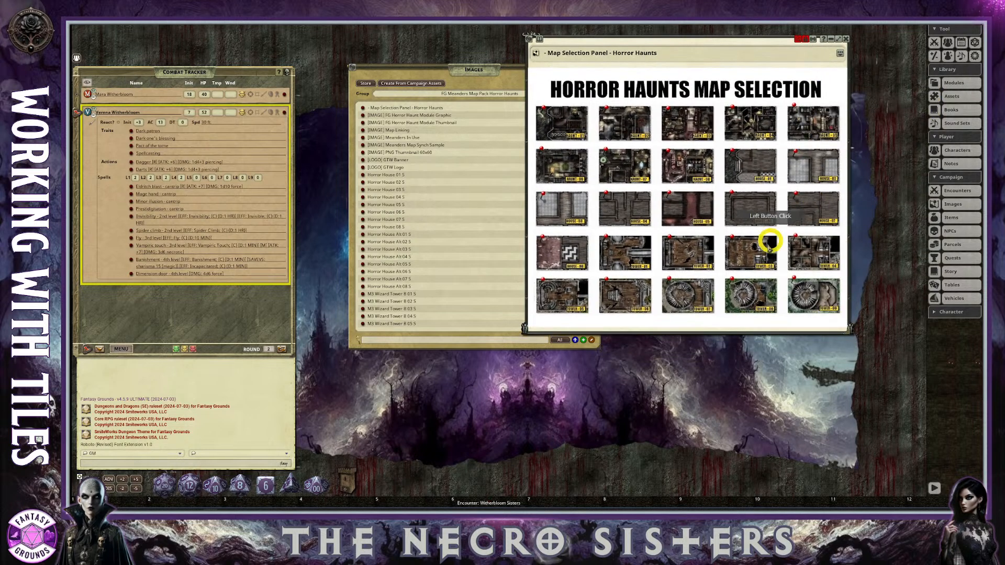
pyautogui.moveTo(716, 334)
pyautogui.mouseDown()
pyautogui.moveTo(723, 365)
pyautogui.moveTo(723, 349)
pyautogui.mouseUp()
pyautogui.moveTo(424, 61); pyautogui.dragTo(392, 58)
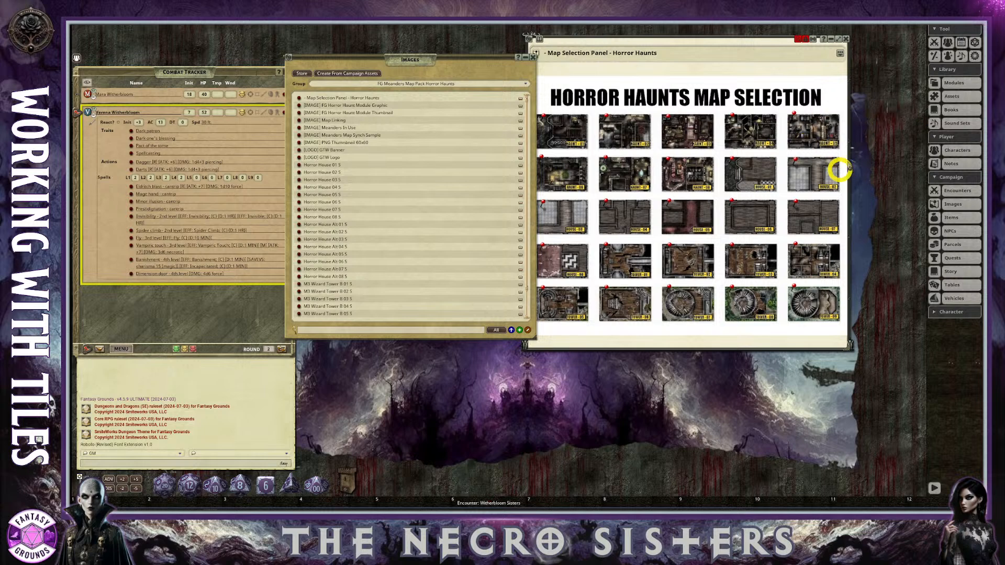
pyautogui.click(953, 97)
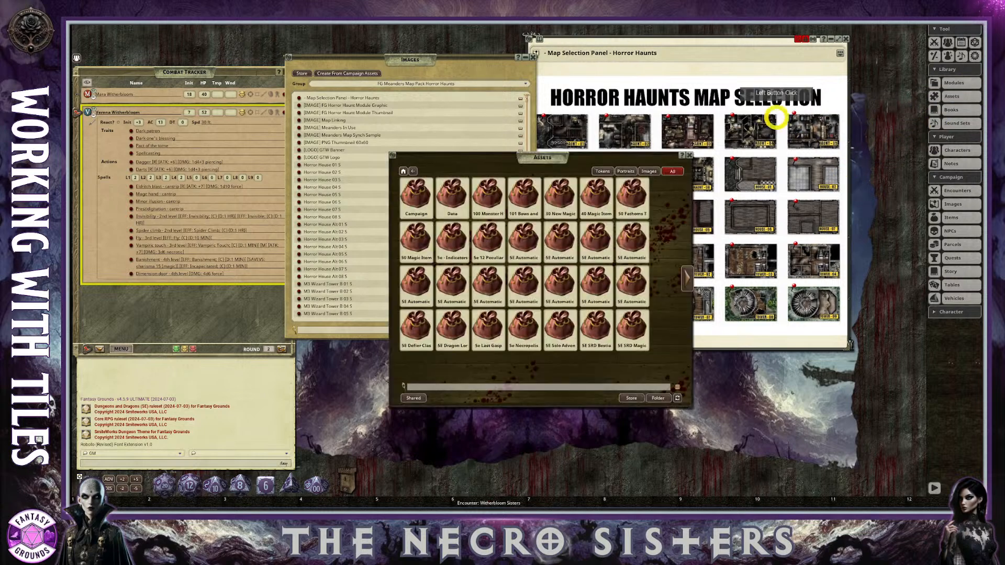
pyautogui.moveTo(546, 158); pyautogui.dragTo(498, 268)
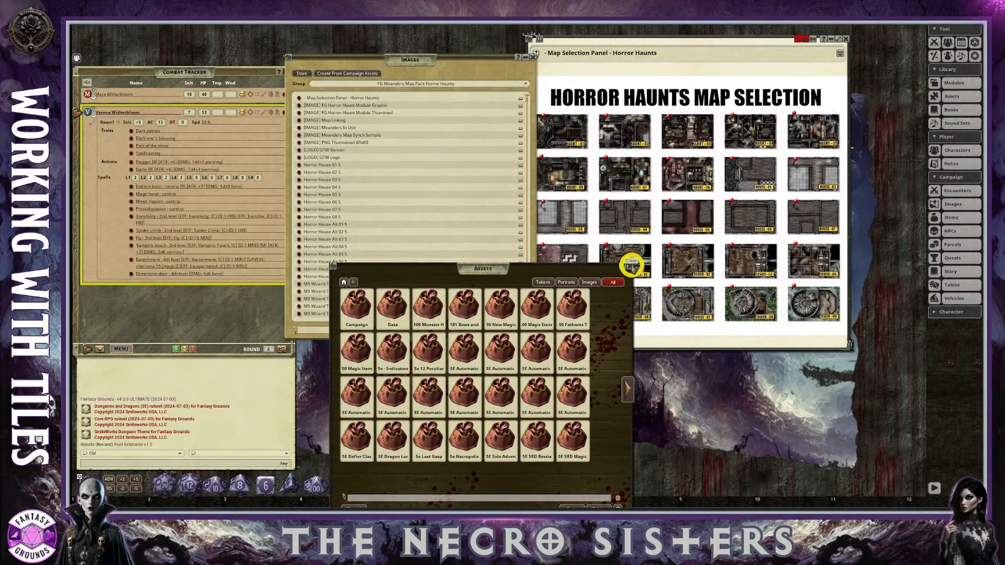
pyautogui.click(632, 263)
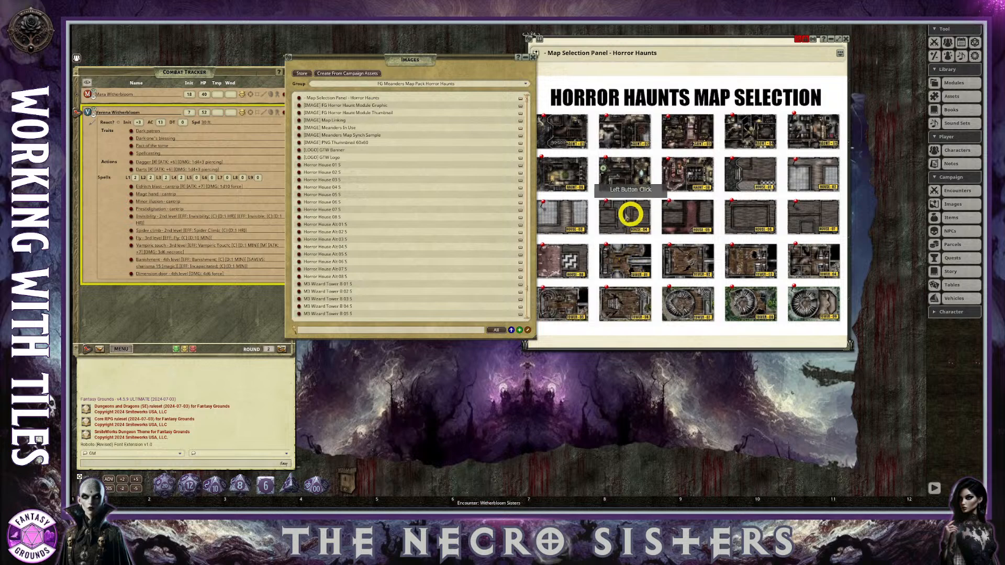
pyautogui.scroll(-1, 588, 214)
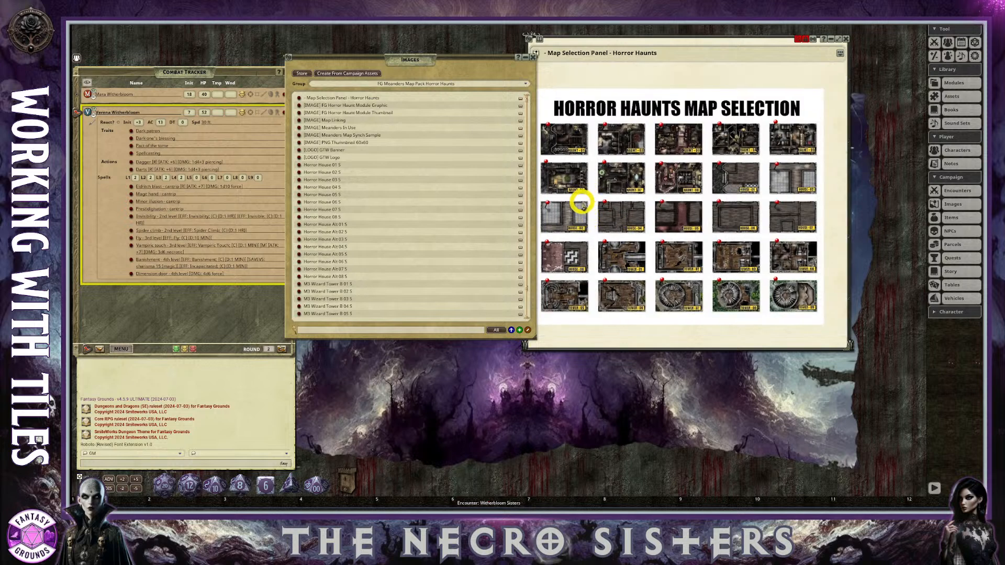
pyautogui.scroll(1, 606, 188)
pyautogui.scroll(-1, 604, 183)
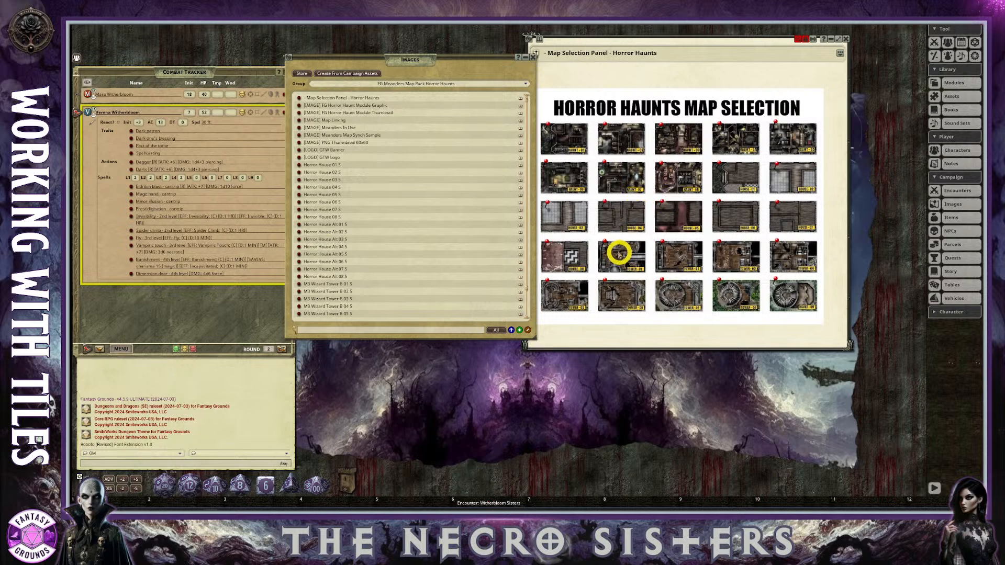
pyautogui.scroll(1, 618, 250)
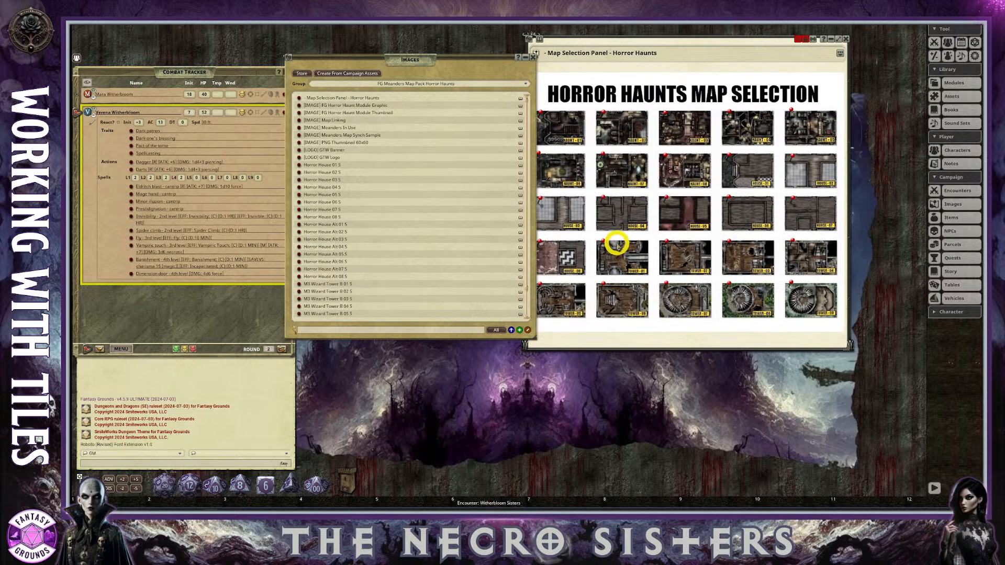
pyautogui.scroll(1, 623, 238)
pyautogui.scroll(-3, 623, 238)
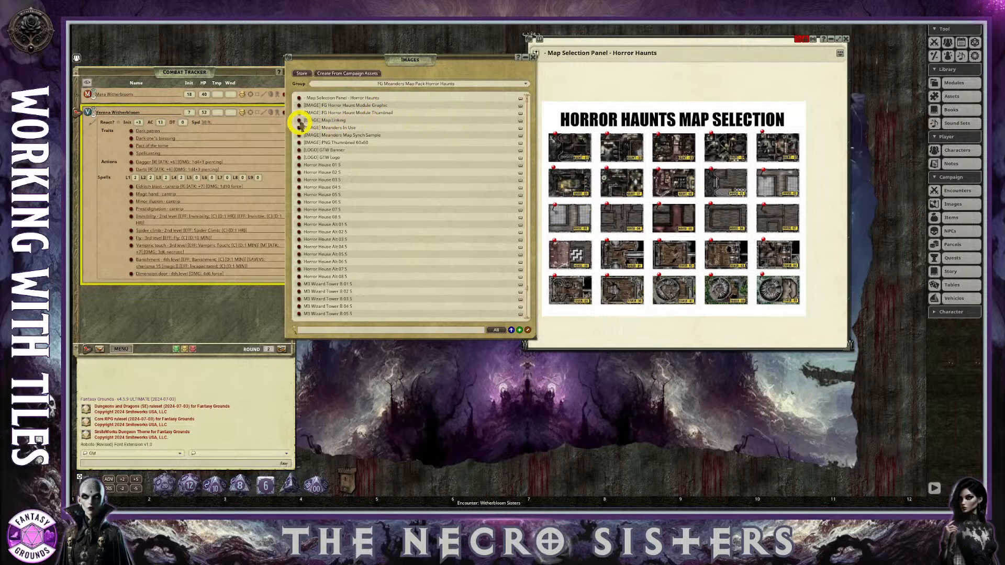
# Open the "[IMAGE] Map Linking" image, enlarge it to read how pins link two maps, and close it.
pyautogui.click(299, 121)
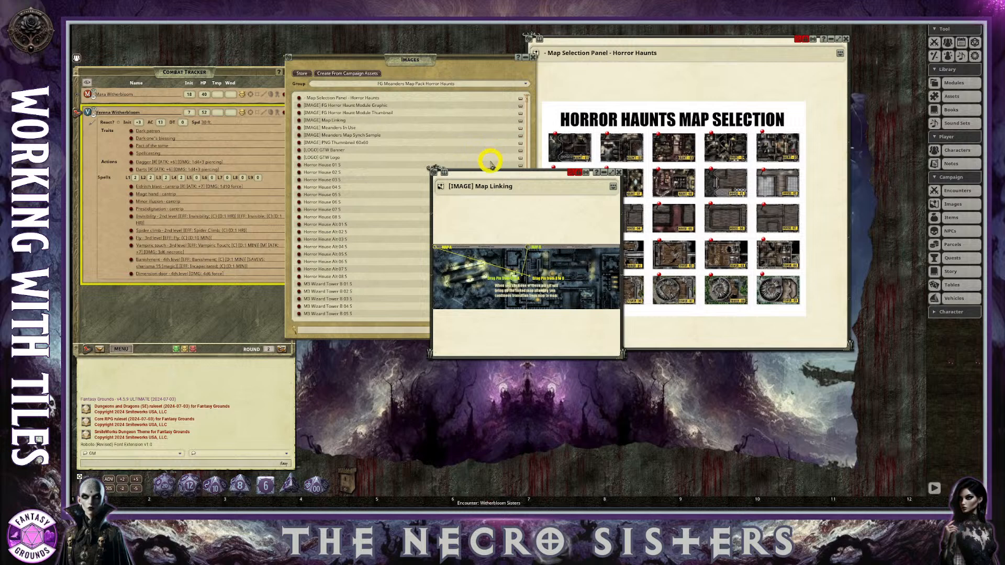
pyautogui.moveTo(493, 226); pyautogui.dragTo(652, 175)
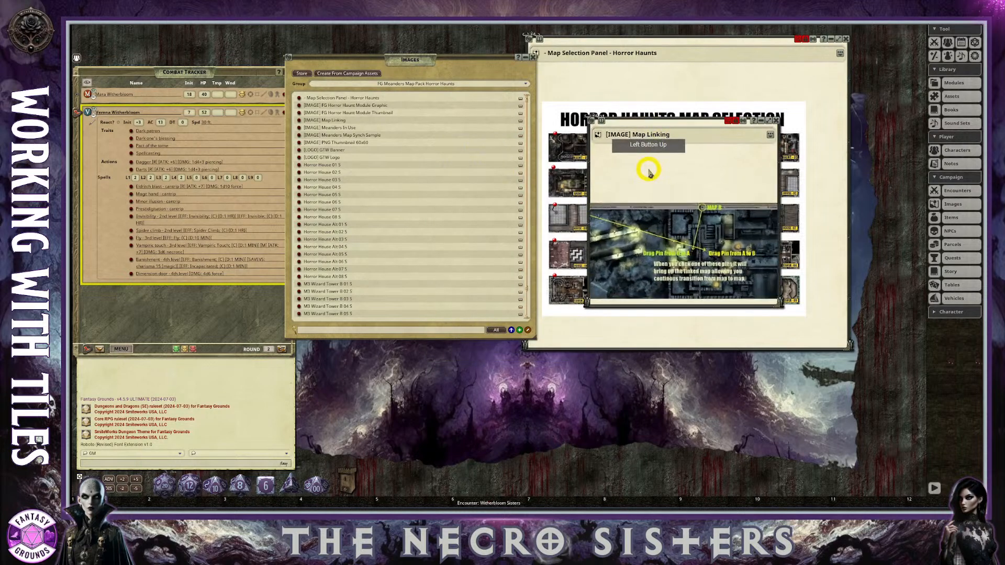
pyautogui.moveTo(638, 118); pyautogui.dragTo(591, 39)
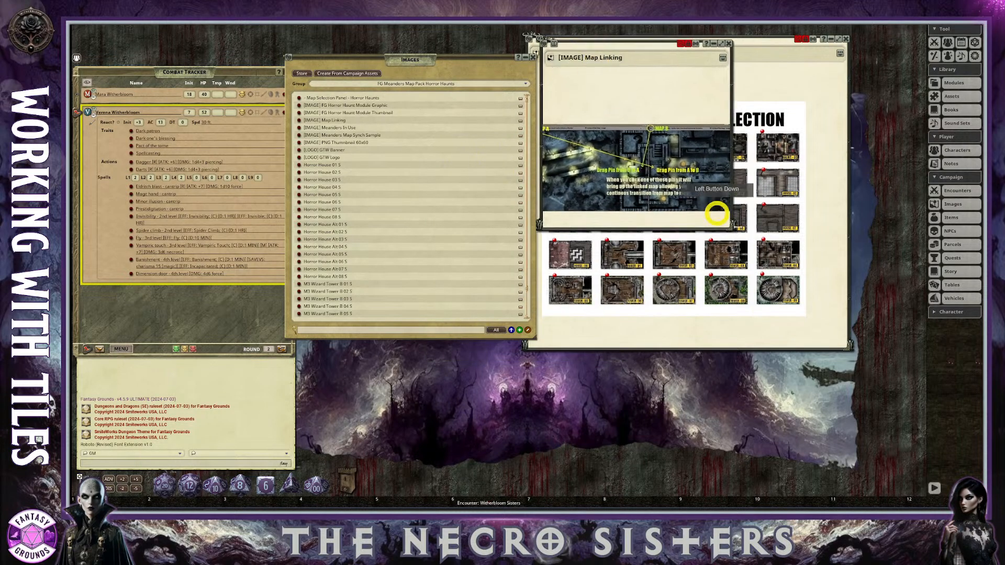
pyautogui.moveTo(729, 228); pyautogui.dragTo(859, 344)
pyautogui.scroll(4, 644, 259)
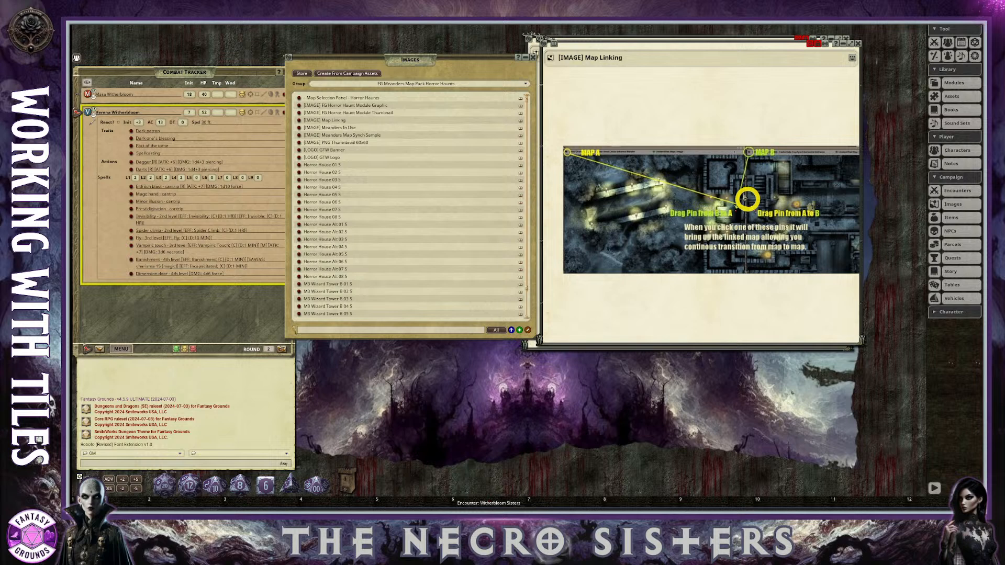
pyautogui.click(857, 41)
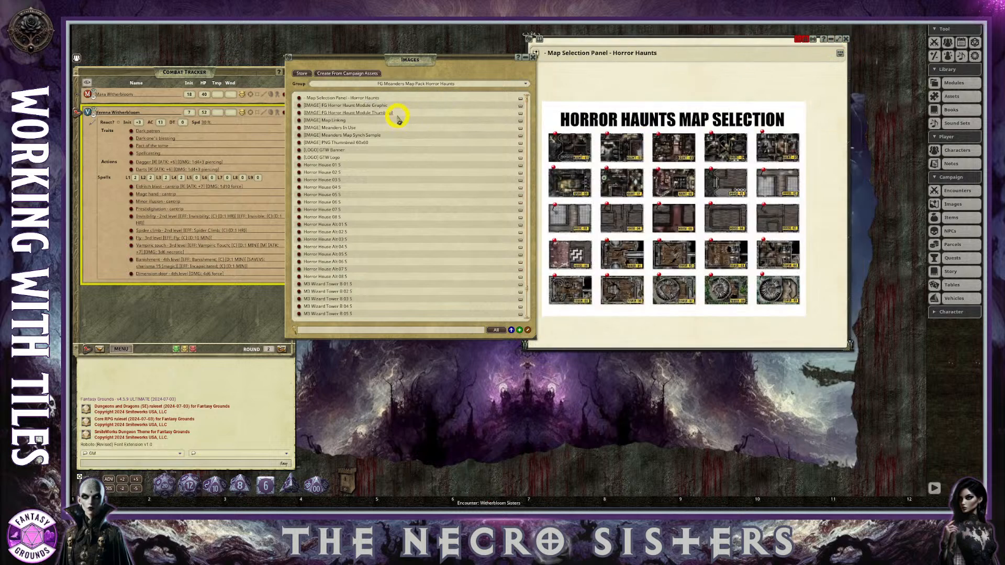
# Open the "[IMAGE] Meanders In Use" image and enlarge it to read how the map tiles join together.
pyautogui.click(298, 128)
pyautogui.moveTo(521, 171); pyautogui.dragTo(562, 53)
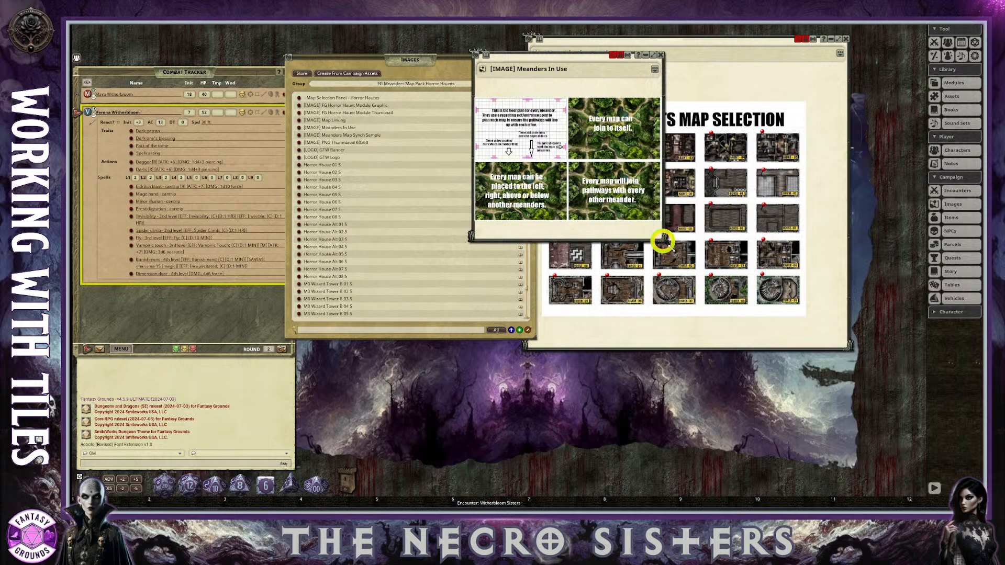
pyautogui.moveTo(660, 237); pyautogui.dragTo(847, 381)
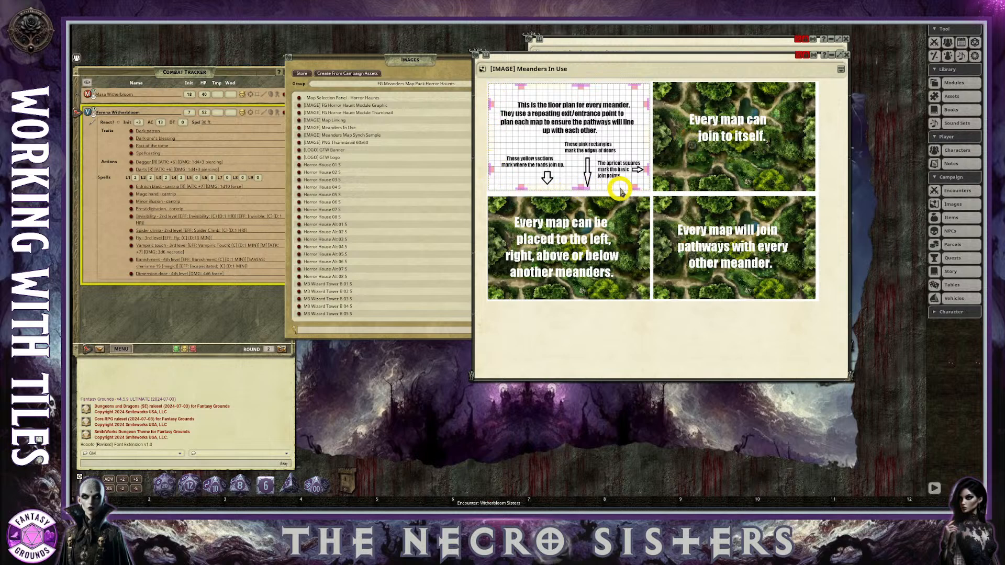
pyautogui.scroll(2, 602, 183)
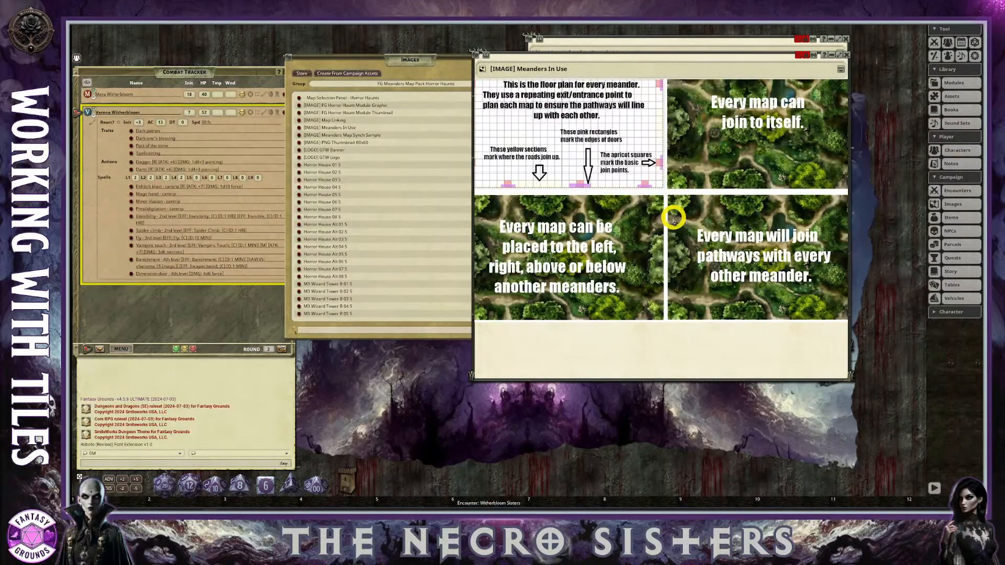
pyautogui.scroll(-3, 655, 238)
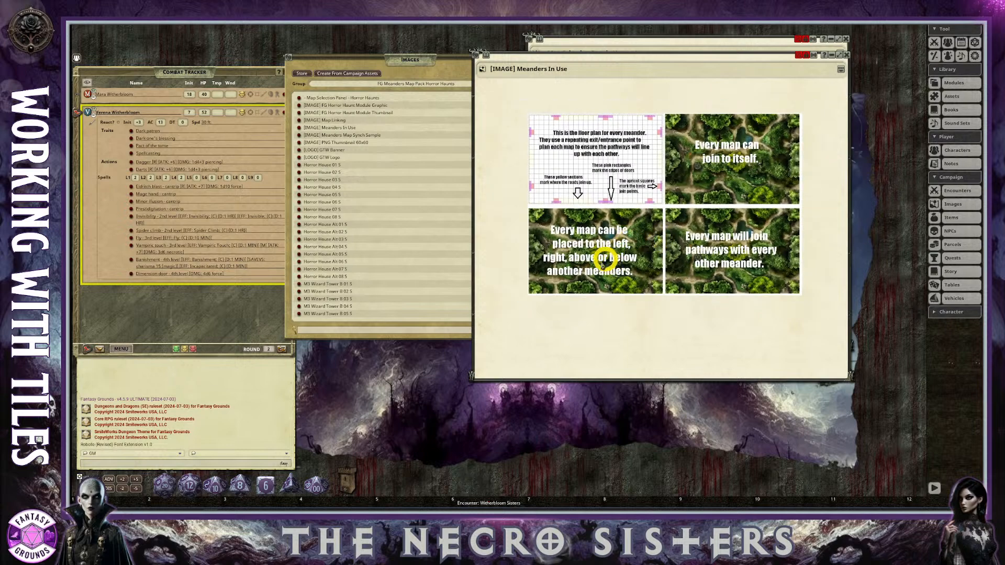
pyautogui.scroll(2, 599, 265)
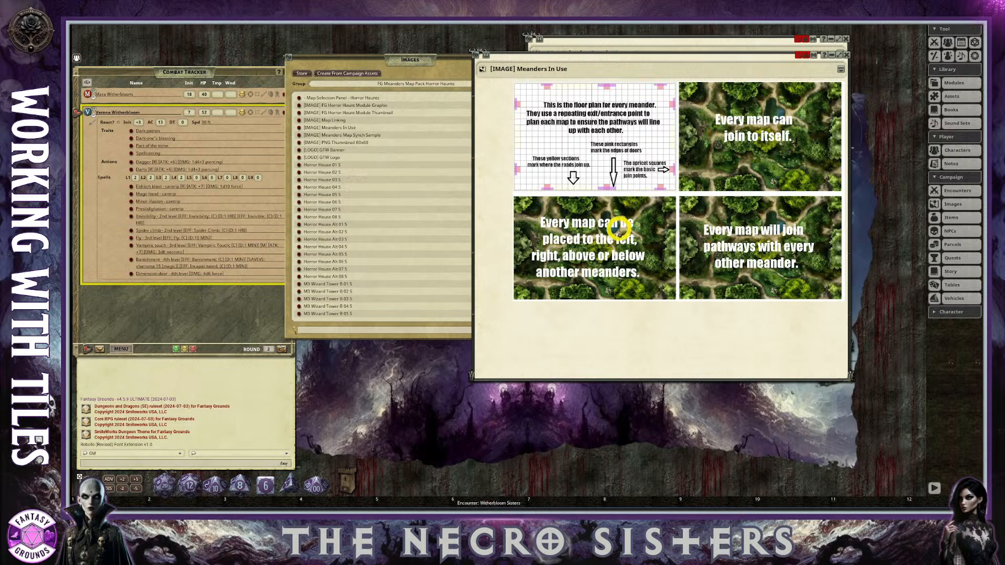
pyautogui.scroll(2, 598, 230)
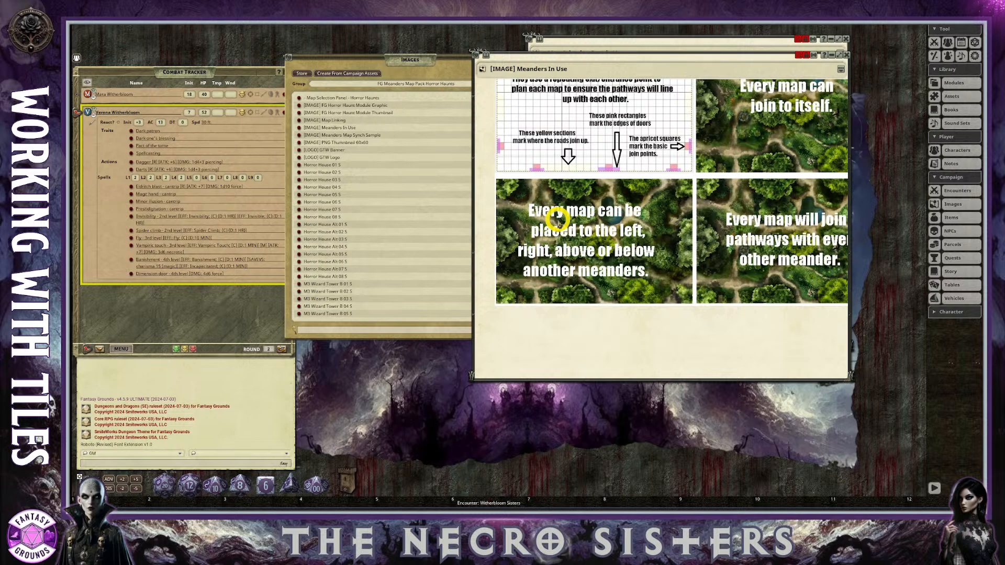
# Move the Images list next to the Combat Tracker, narrow it, and look through the Horror House and Wizard Tower maps.
pyautogui.moveTo(411, 60); pyautogui.dragTo(424, 70)
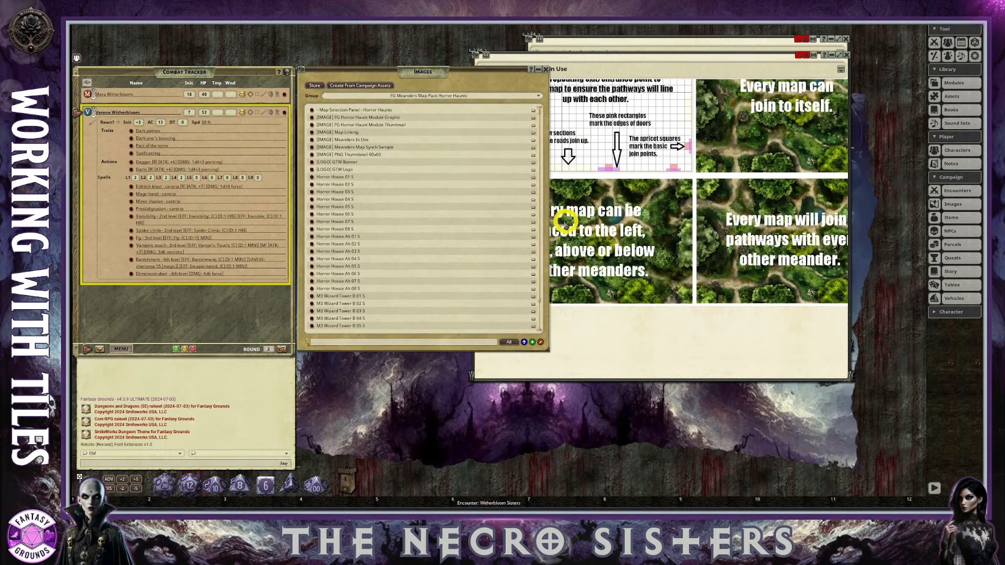
pyautogui.moveTo(548, 212); pyautogui.dragTo(466, 204)
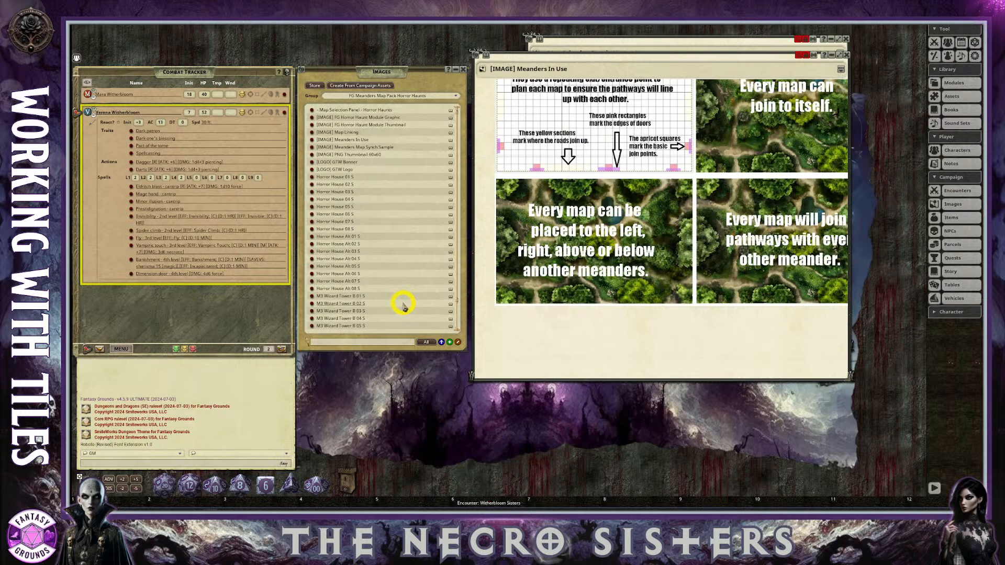
pyautogui.scroll(-2, 403, 307)
pyautogui.scroll(2, 405, 306)
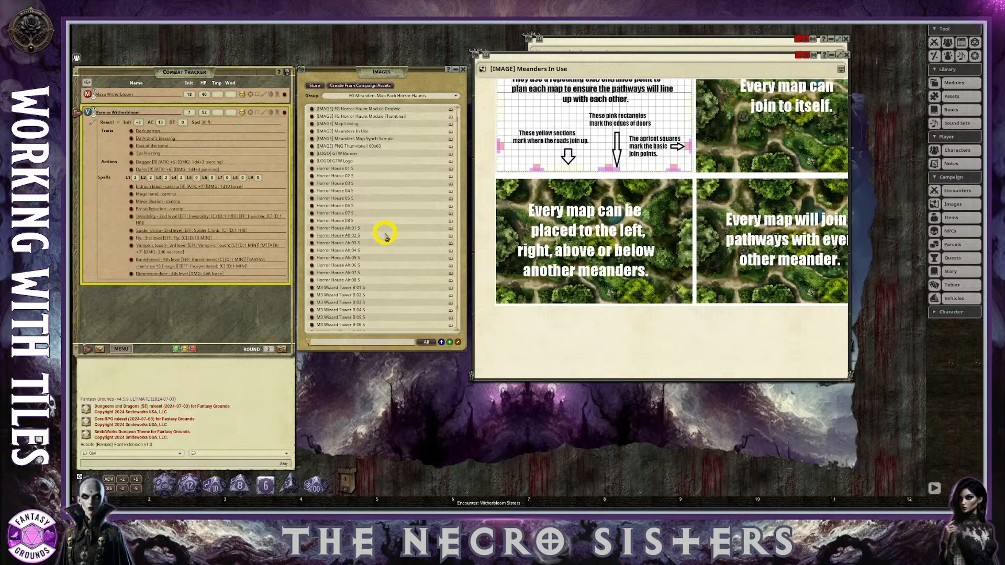
pyautogui.scroll(-2, 407, 194)
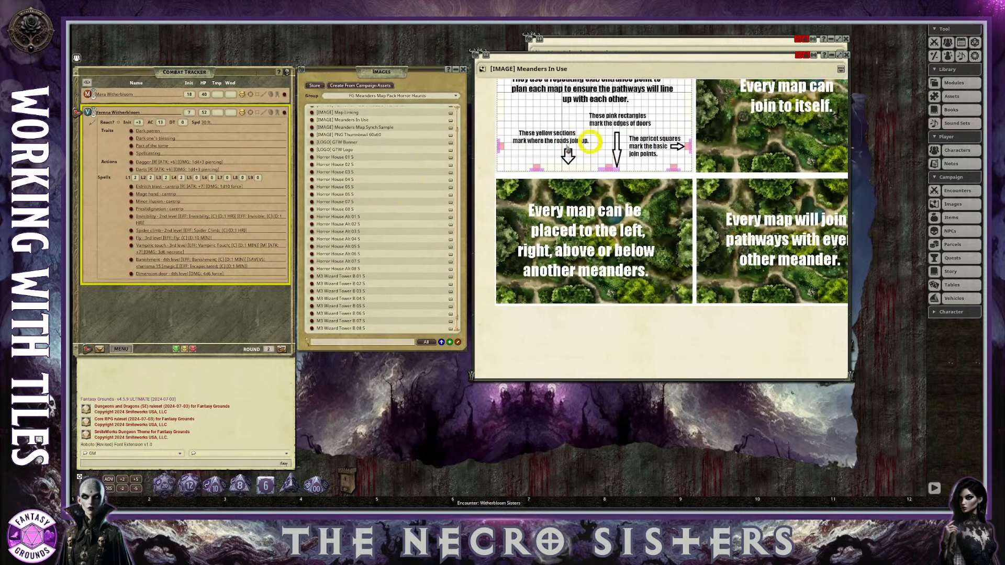
# Close the Meanders In Use image and move the Horror Haunts map selection panel closer to the Images list.
pyautogui.click(844, 54)
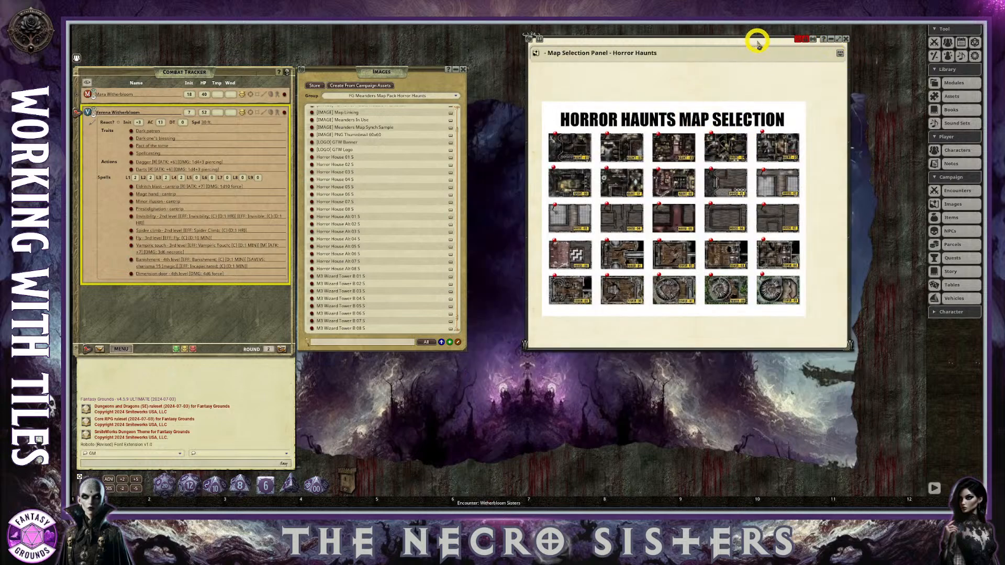
pyautogui.moveTo(757, 42); pyautogui.dragTo(680, 46)
pyautogui.scroll(4, 586, 215)
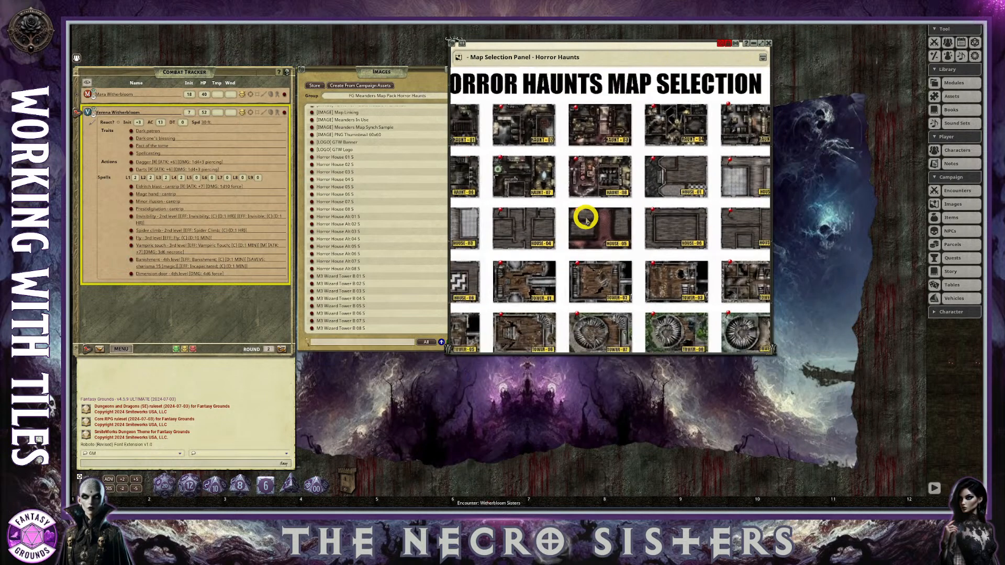
pyautogui.scroll(-2, 586, 218)
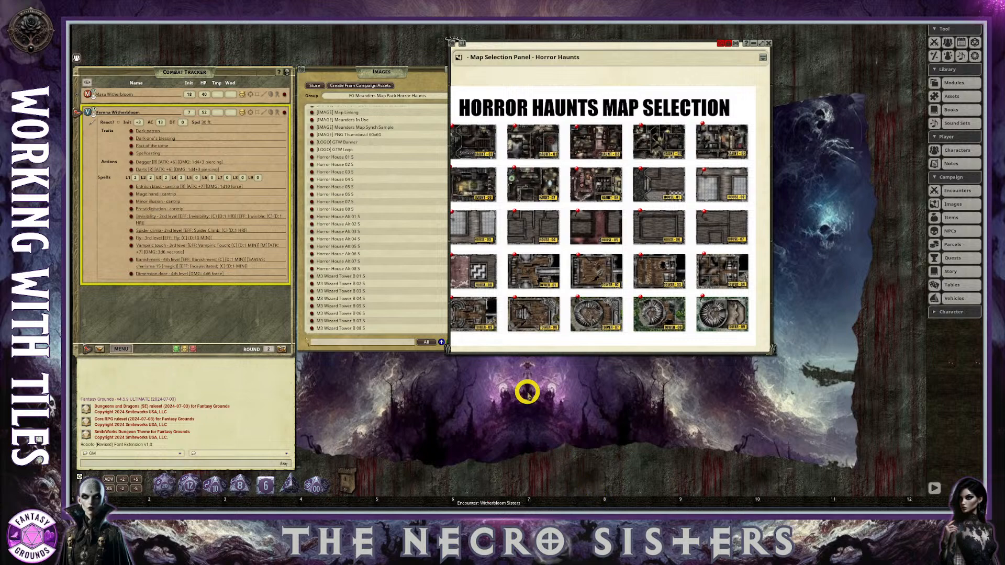
# Open the Horror House Alt 05 S map from the HOUSE-05 pin on the map selection panel.
pyautogui.scroll(-1, 522, 297)
pyautogui.scroll(1, 523, 296)
pyautogui.scroll(-1, 522, 291)
pyautogui.scroll(1, 489, 316)
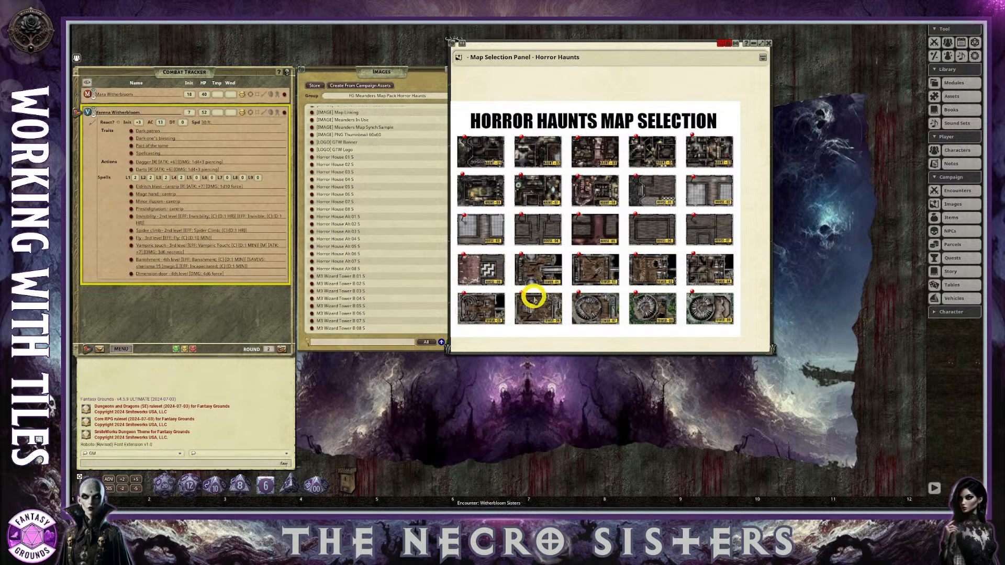
pyautogui.scroll(1, 529, 220)
pyautogui.scroll(1, 569, 222)
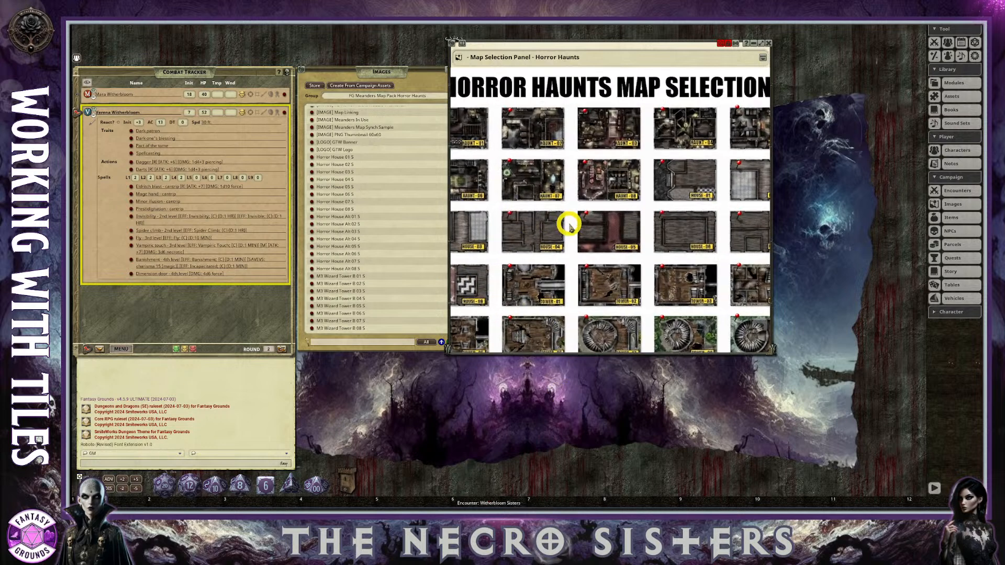
pyautogui.click(587, 215)
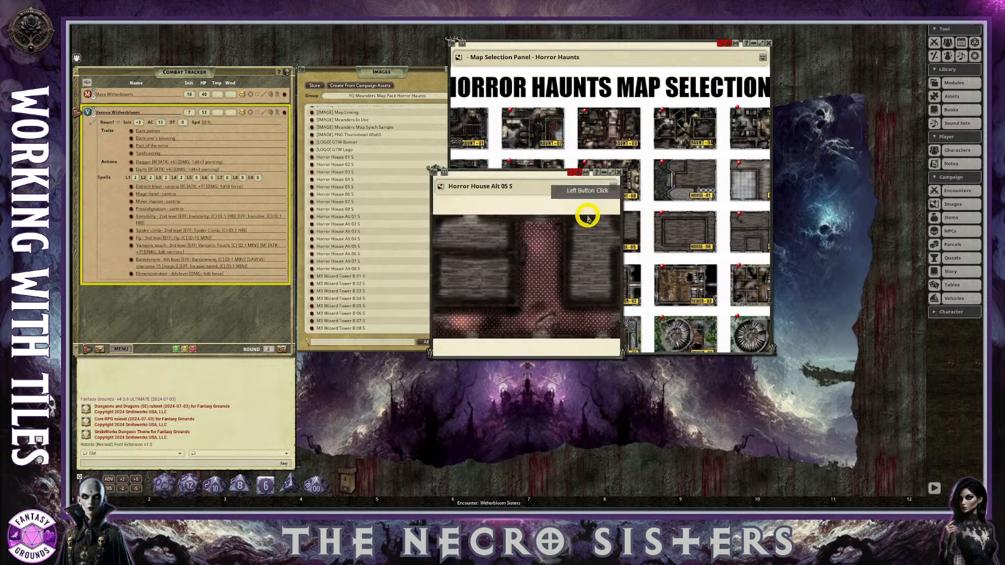
# Assign the Horror House Alt 05 S and Horror House Alt 06 S maps to hotkey slots 7 and 8, closing each map.
pyautogui.moveTo(611, 476); pyautogui.dragTo(542, 497)
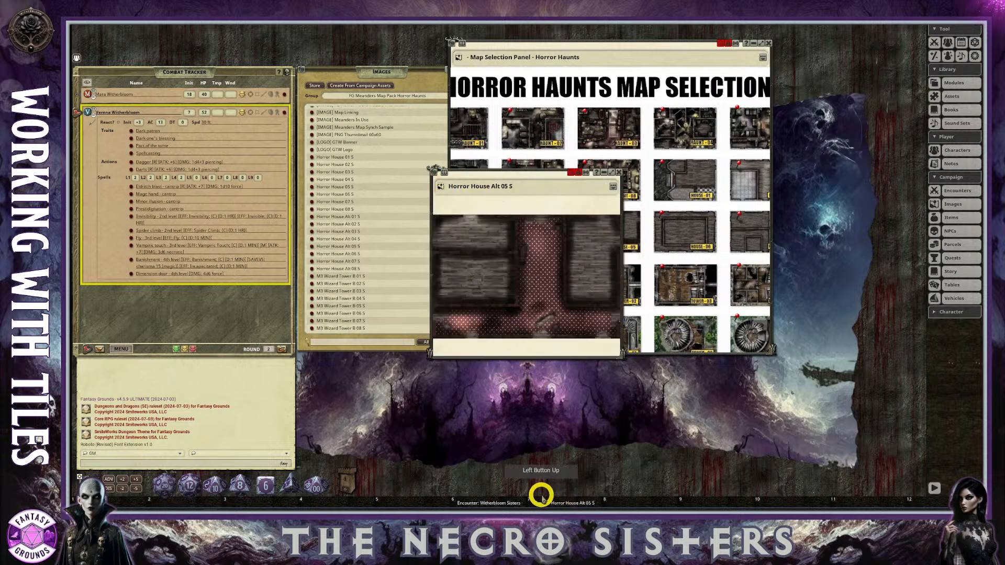
pyautogui.click(621, 173)
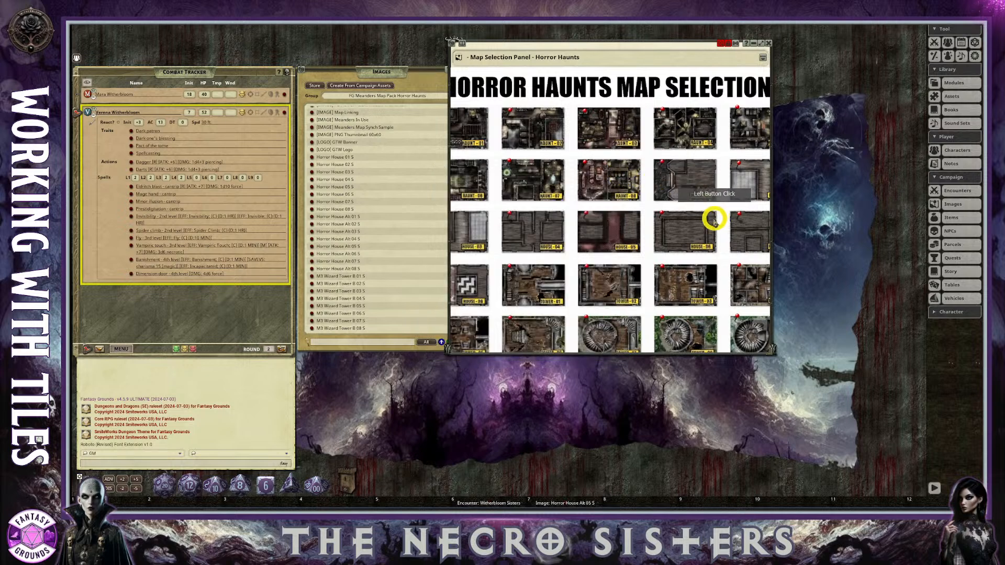
pyautogui.click(660, 216)
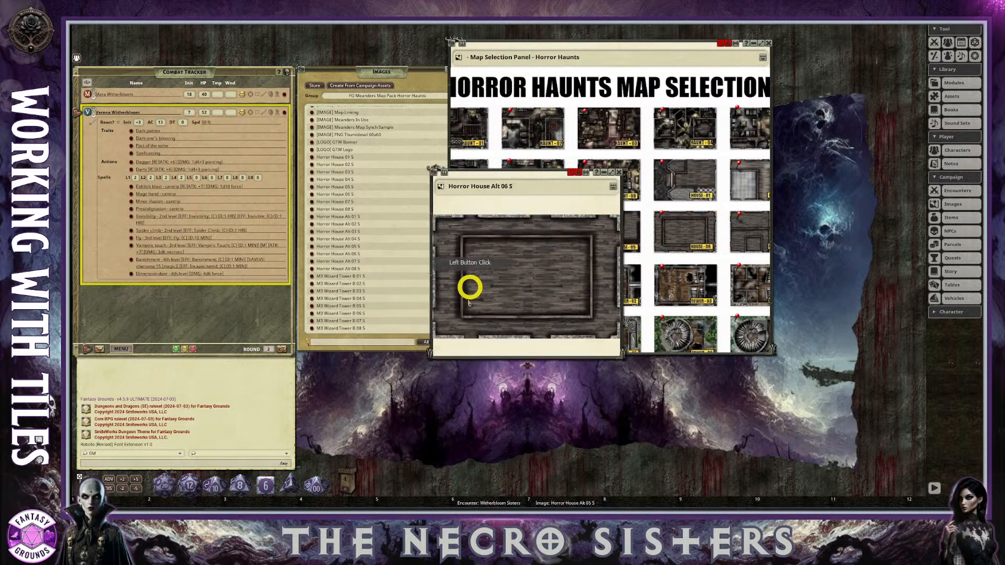
pyautogui.click(620, 172)
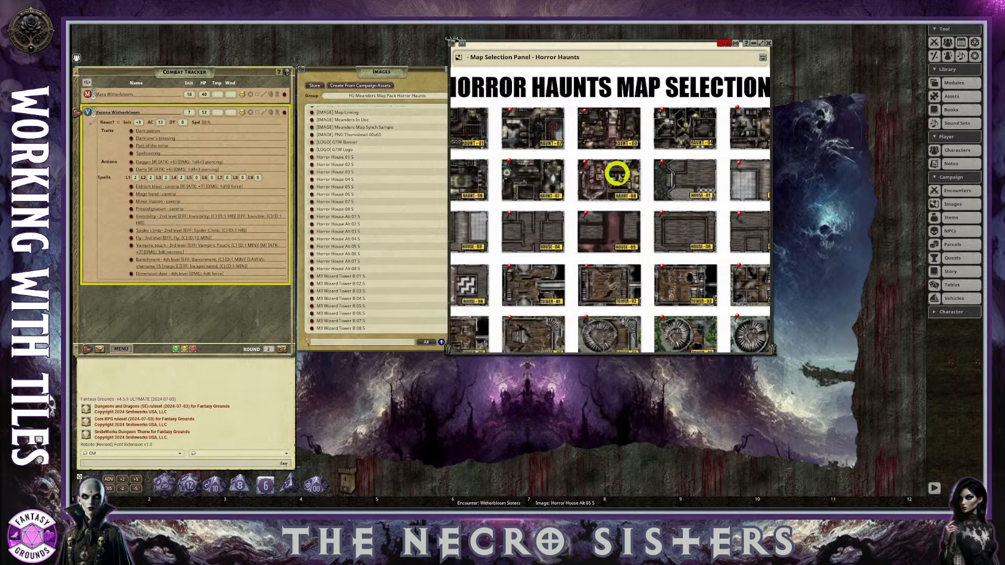
pyautogui.click(659, 219)
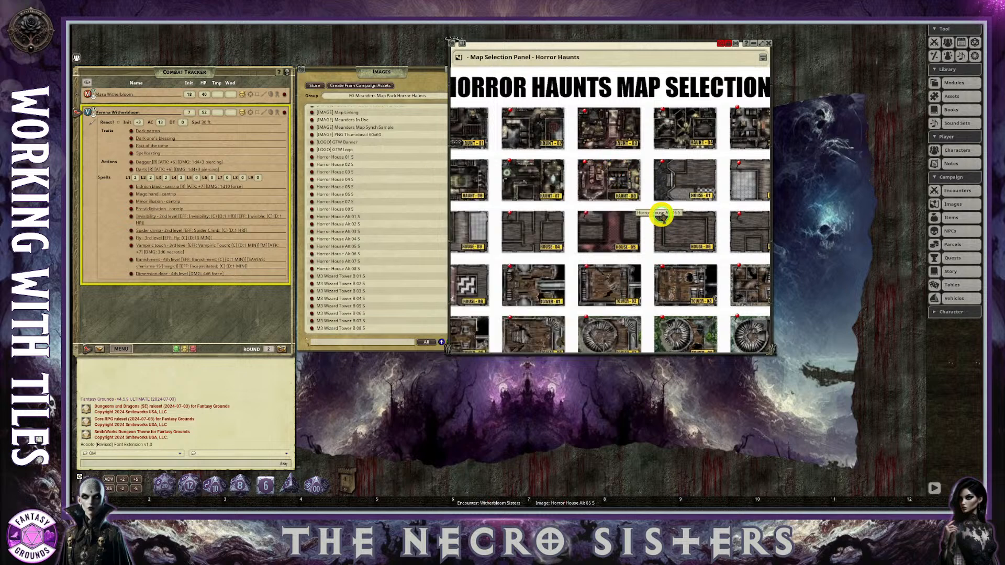
pyautogui.click(662, 215)
pyautogui.click(434, 172)
pyautogui.moveTo(530, 338); pyautogui.dragTo(635, 496)
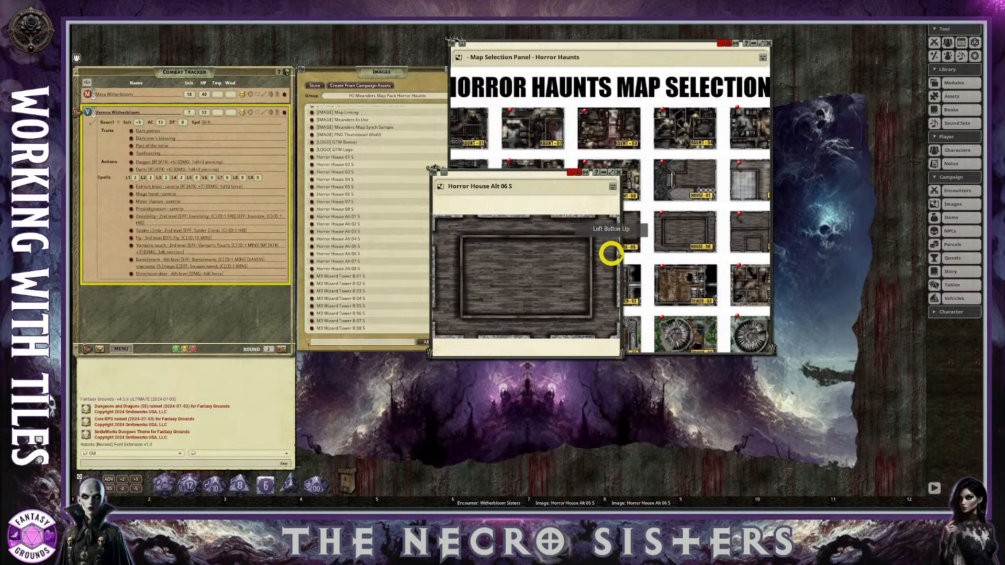
pyautogui.click(619, 173)
# Open the Horror House Alt 08 S map from its pin on the map selection panel and assign it to hotkey slot 9.
pyautogui.click(491, 247)
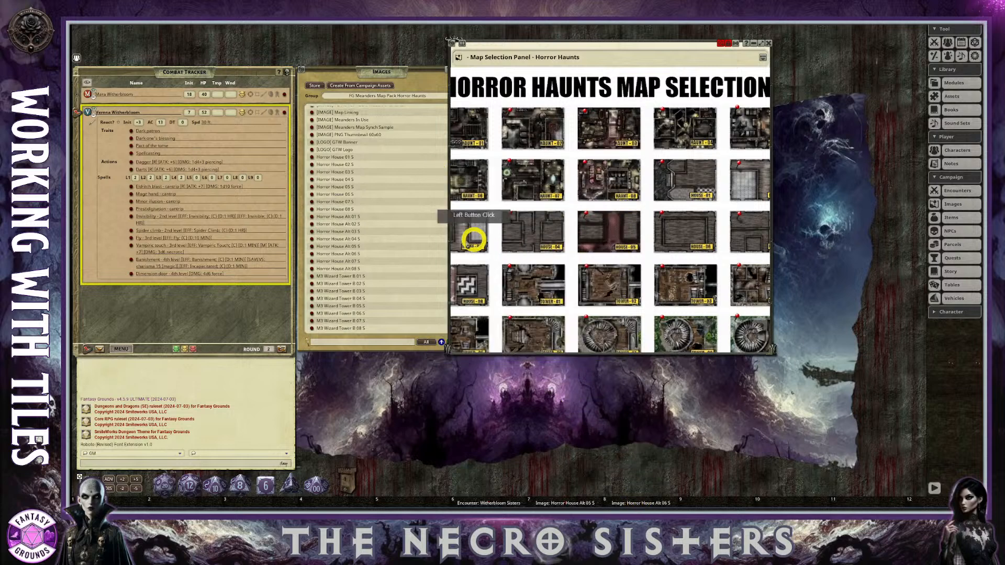
pyautogui.scroll(3, 468, 231)
pyautogui.scroll(-4, 468, 233)
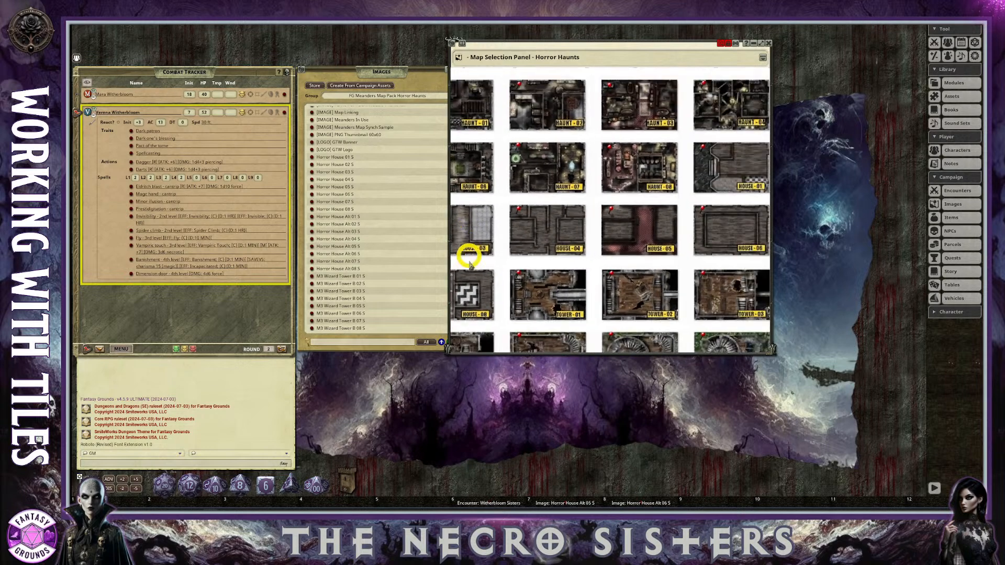
pyautogui.scroll(2, 466, 250)
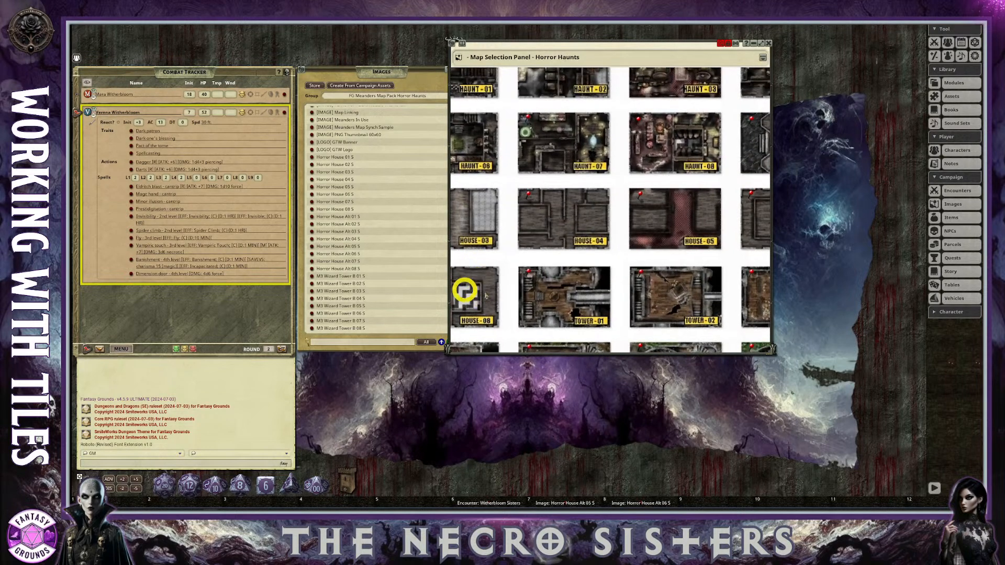
pyautogui.rightClick(677, 231)
pyautogui.click(735, 228)
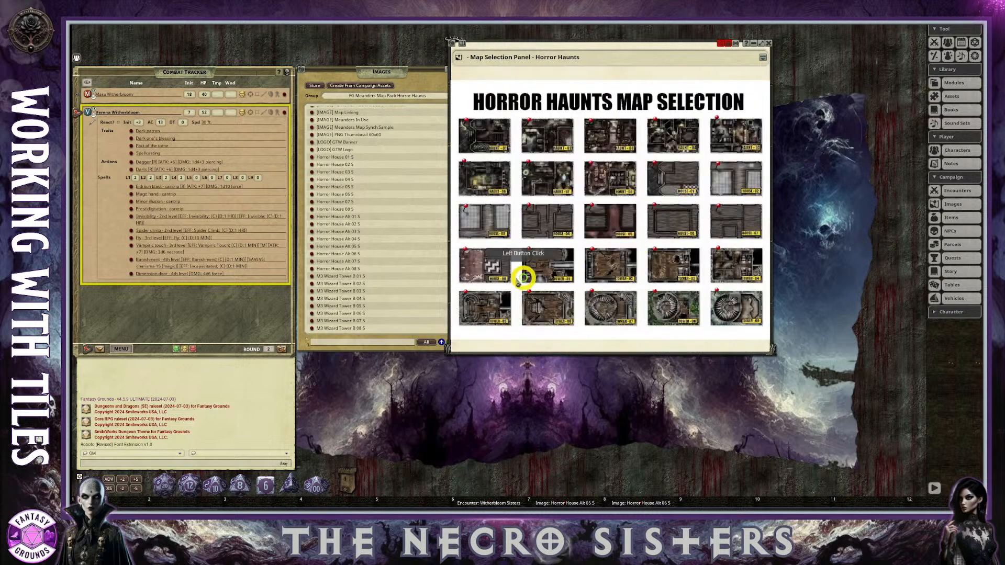
pyautogui.click(472, 254)
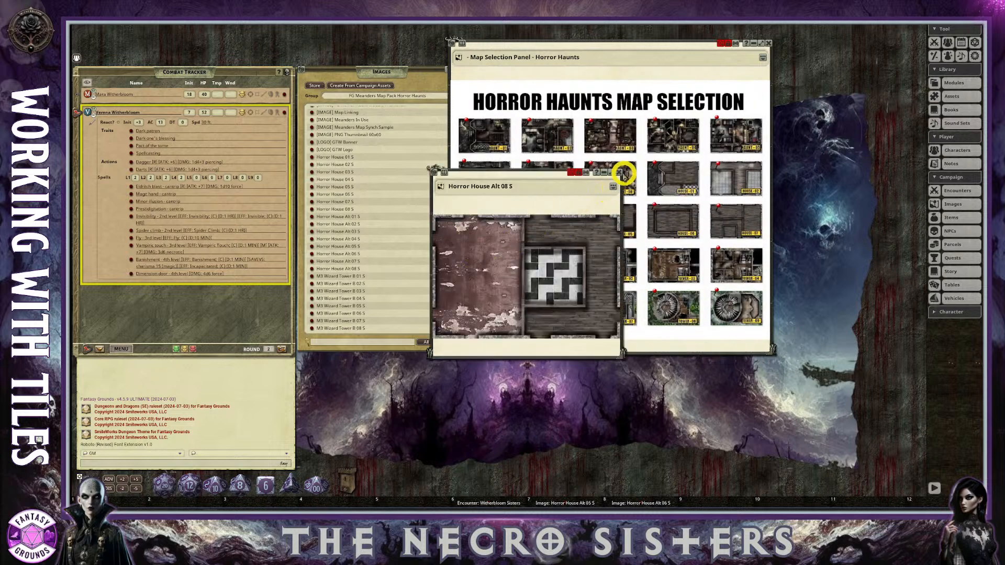
pyautogui.click(619, 172)
pyautogui.click(464, 254)
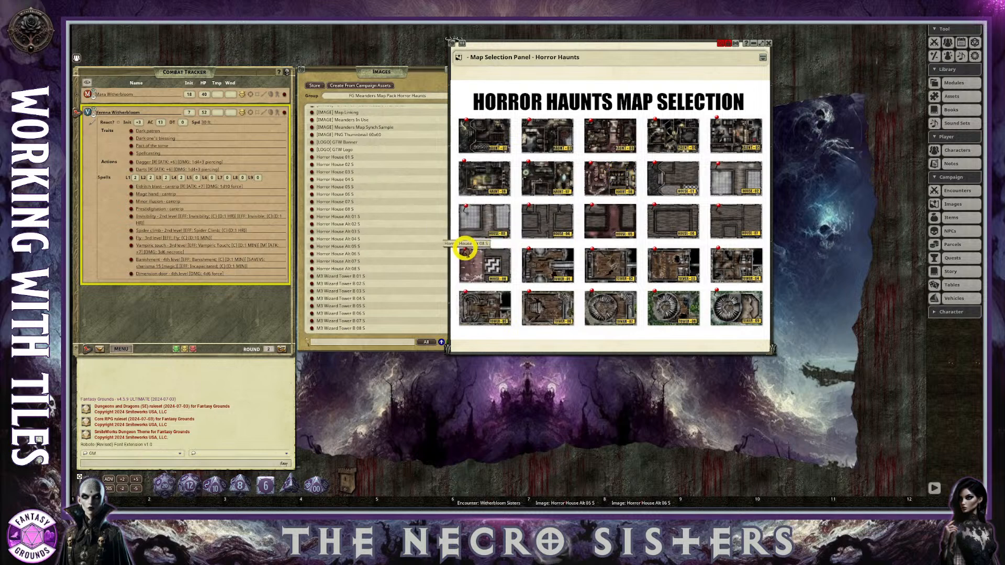
pyautogui.moveTo(435, 172); pyautogui.dragTo(709, 502)
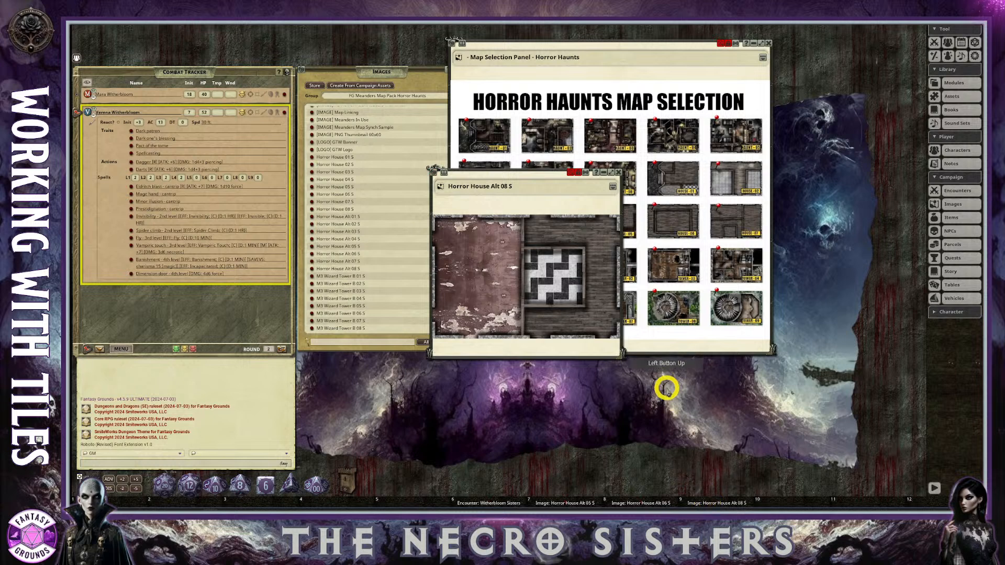
pyautogui.click(614, 173)
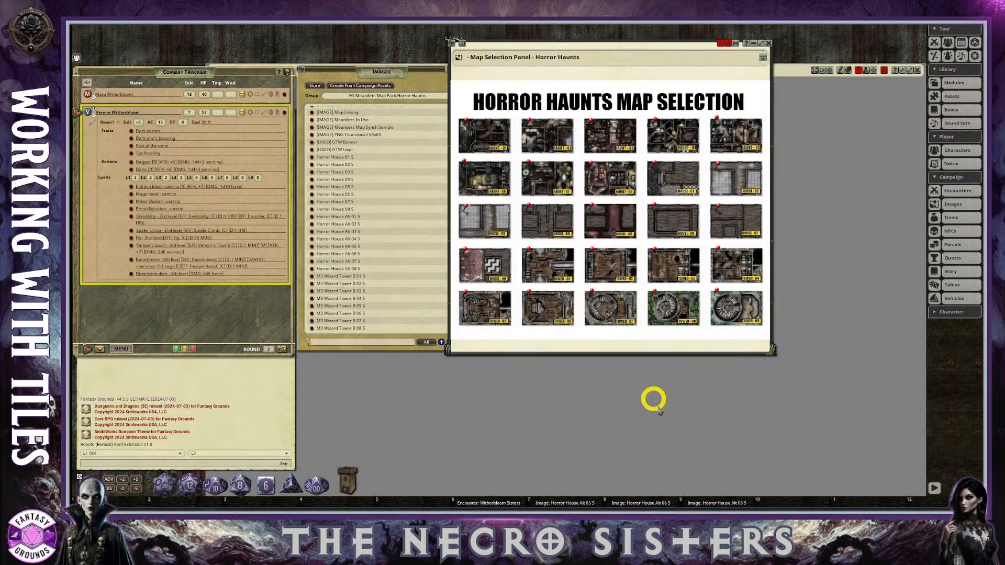
pyautogui.click(901, 84)
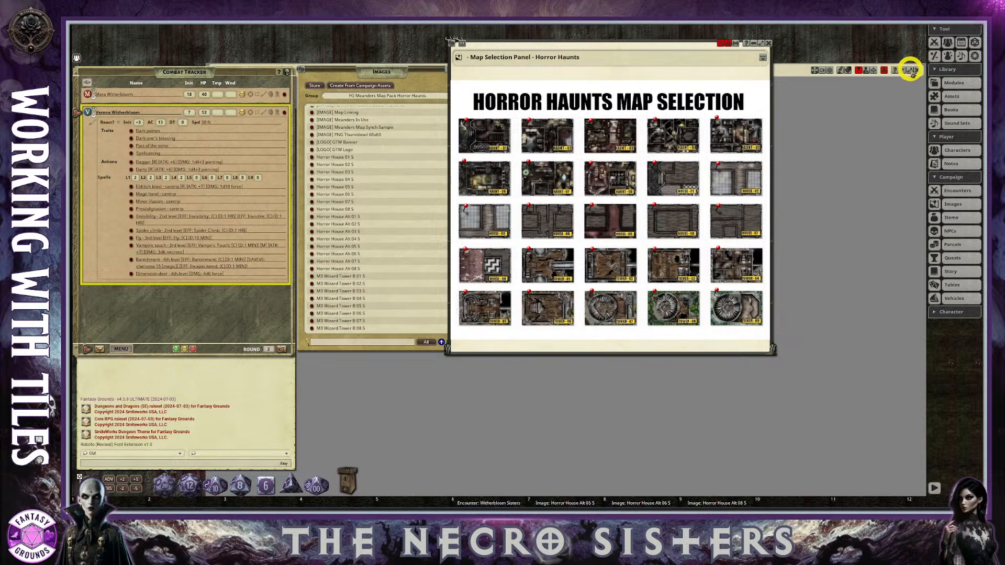
pyautogui.click(911, 70)
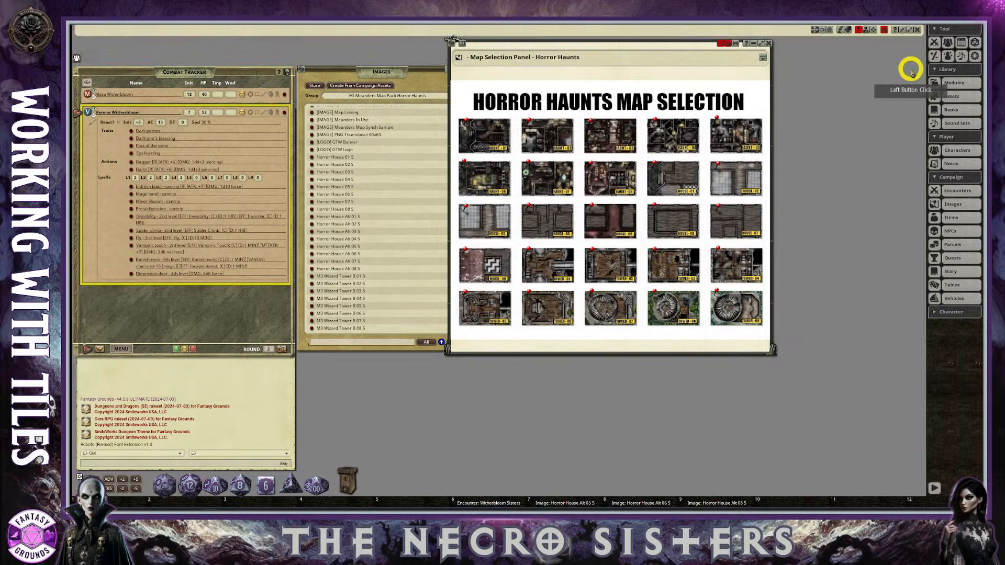
pyautogui.click(898, 30)
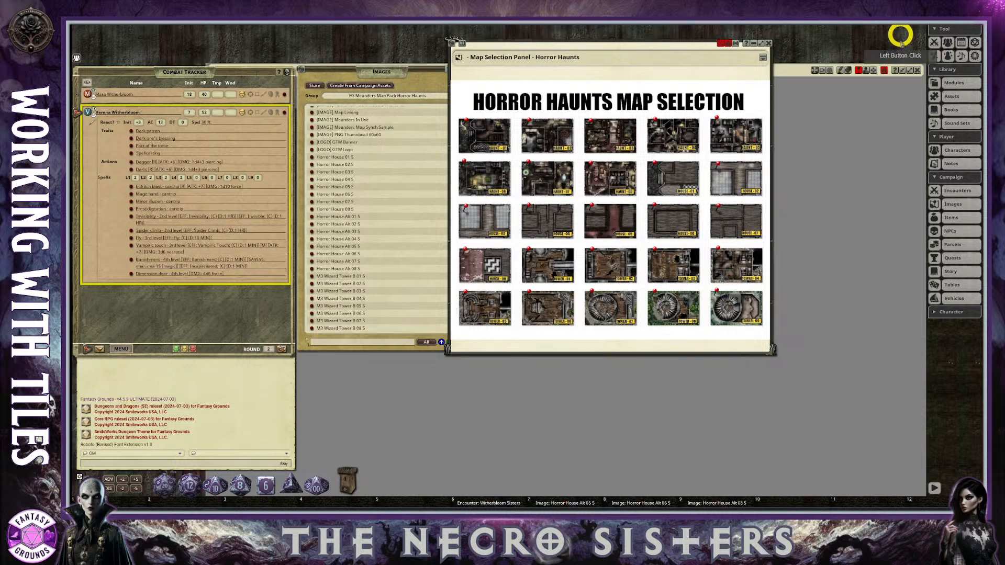
pyautogui.click(901, 71)
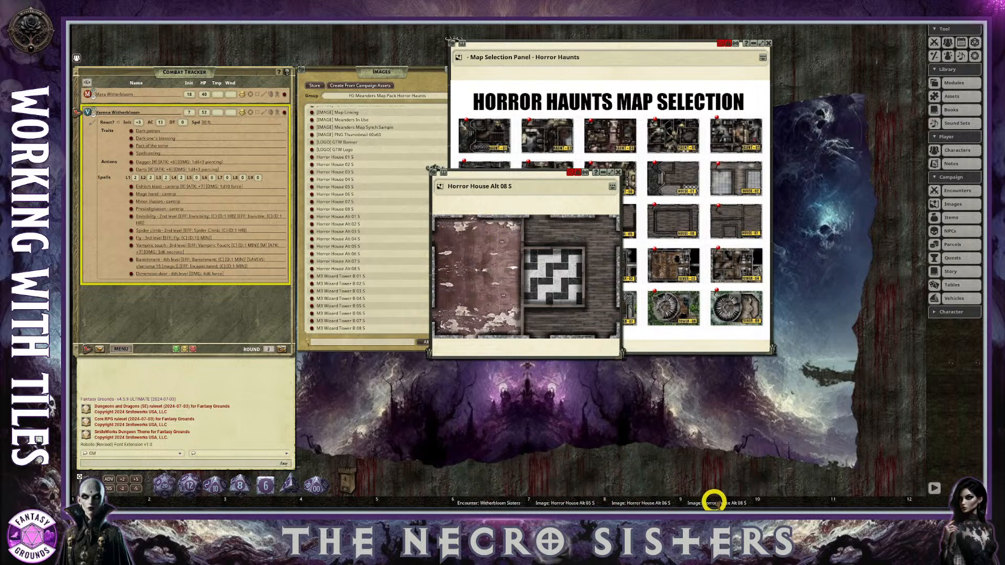
# Close Horror House Alt 08 S and assign the Horror House Alt 03 S map from the HOUSE-03 pin to hotkey slot 10, closing that map too.
pyautogui.click(618, 171)
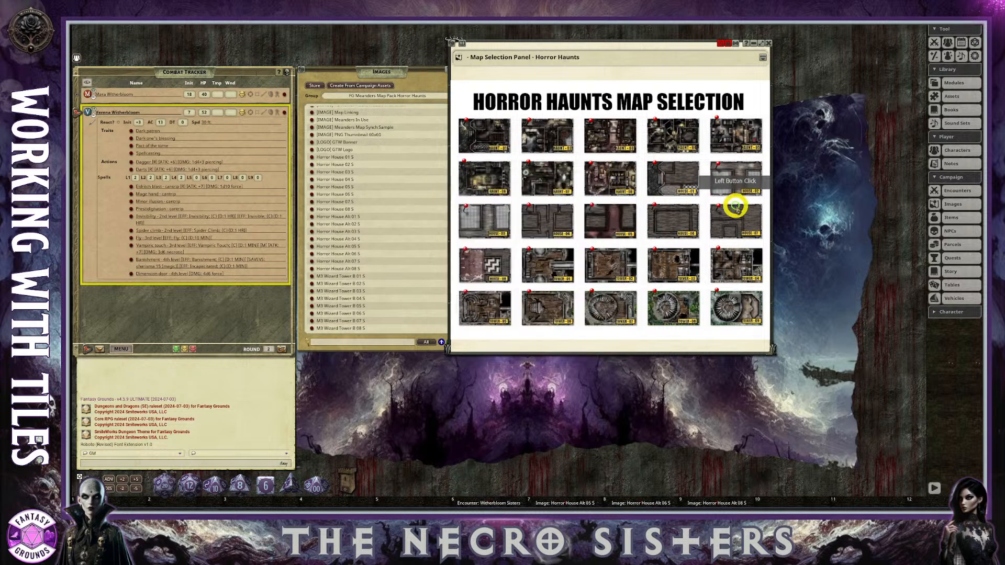
pyautogui.click(465, 207)
pyautogui.moveTo(433, 174); pyautogui.dragTo(790, 499)
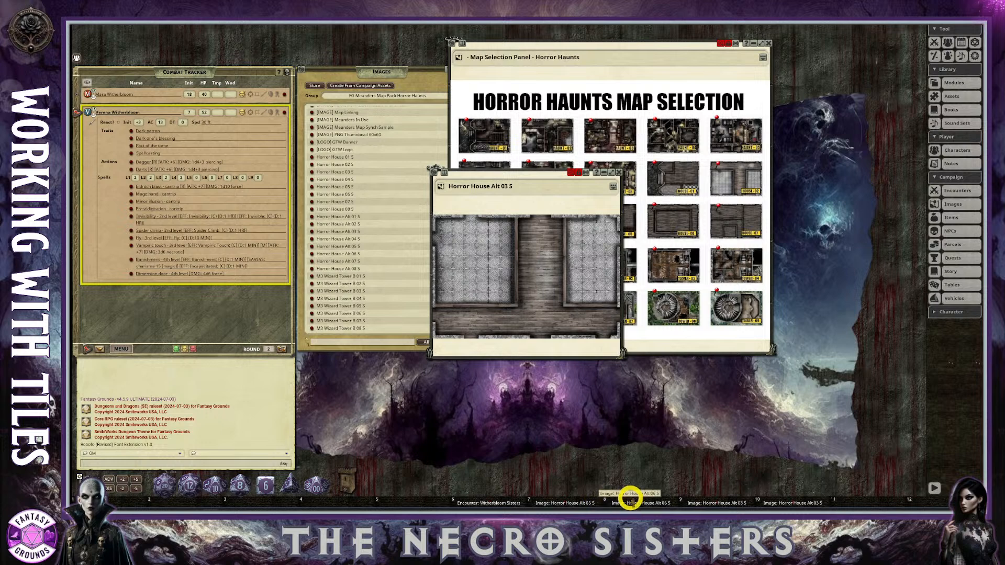
pyautogui.click(619, 174)
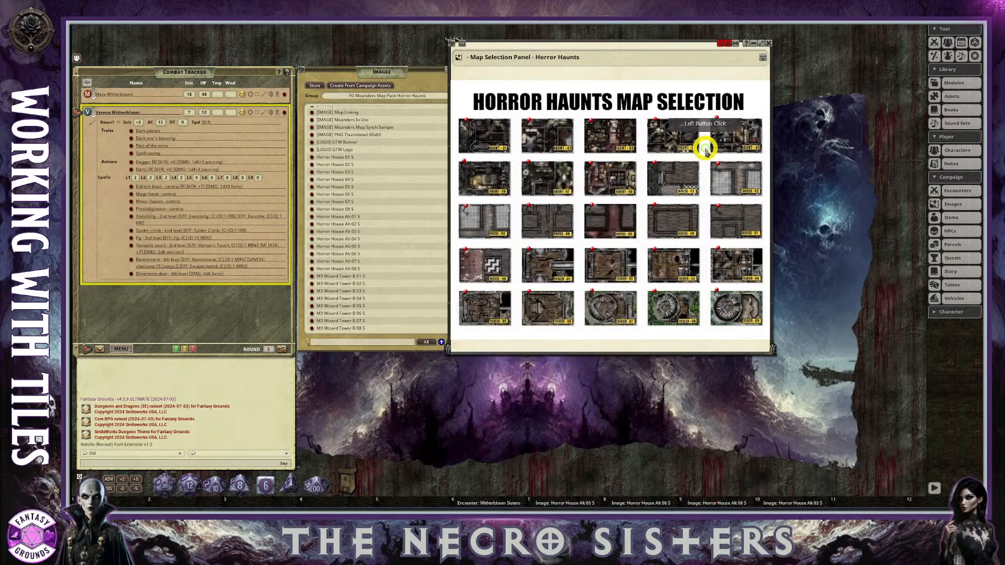
# Close the Horror Haunts map selection panel and shift the Images list slightly away from the Combat Tracker.
pyautogui.click(768, 43)
pyautogui.click(420, 66)
pyautogui.moveTo(396, 71); pyautogui.dragTo(400, 74)
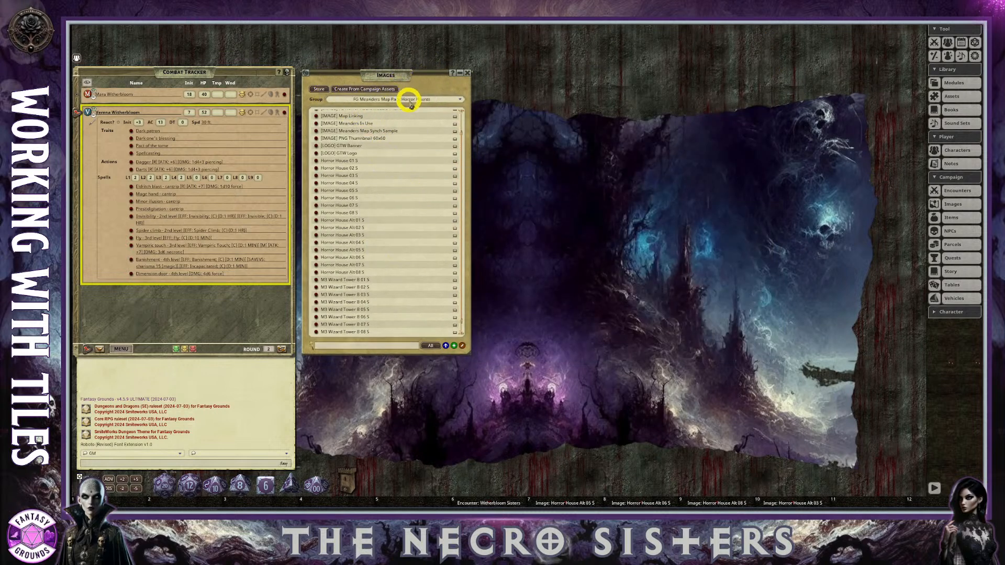
# Add a new group to the Images list and name it My Maps.
pyautogui.click(433, 100)
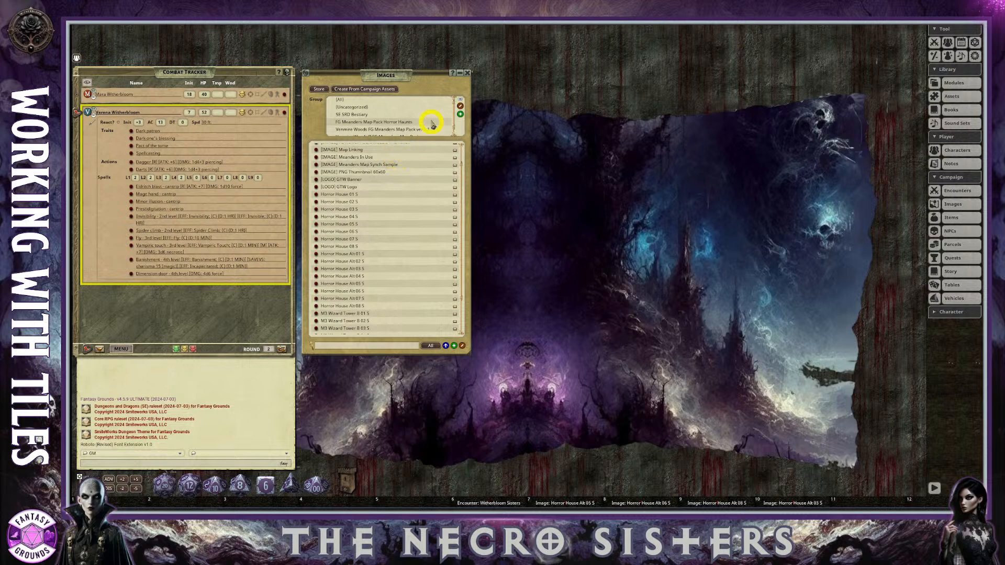
pyautogui.scroll(-1, 387, 124)
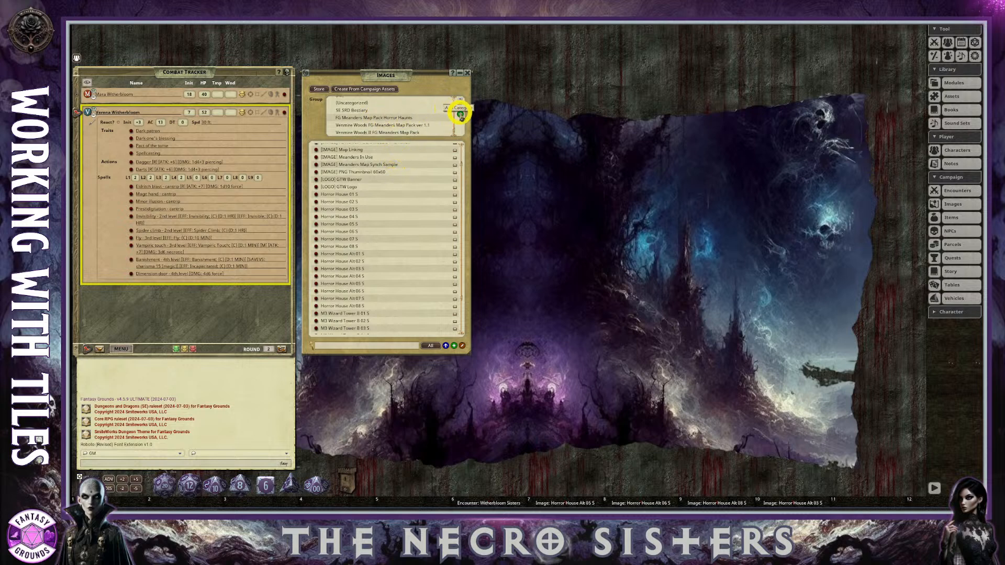
pyautogui.click(461, 115)
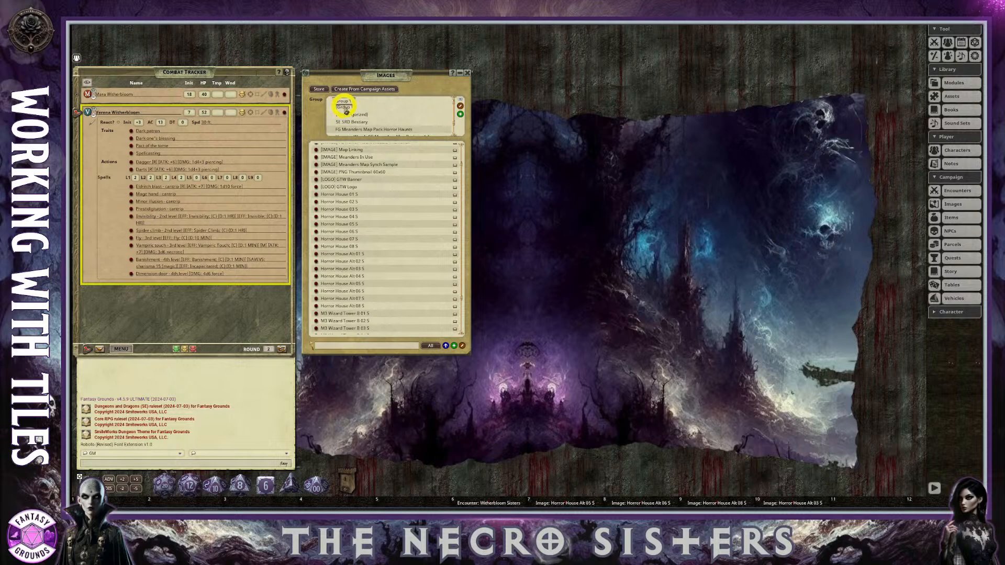
pyautogui.click(460, 105)
pyautogui.click(350, 107)
pyautogui.moveTo(360, 107); pyautogui.dragTo(329, 110)
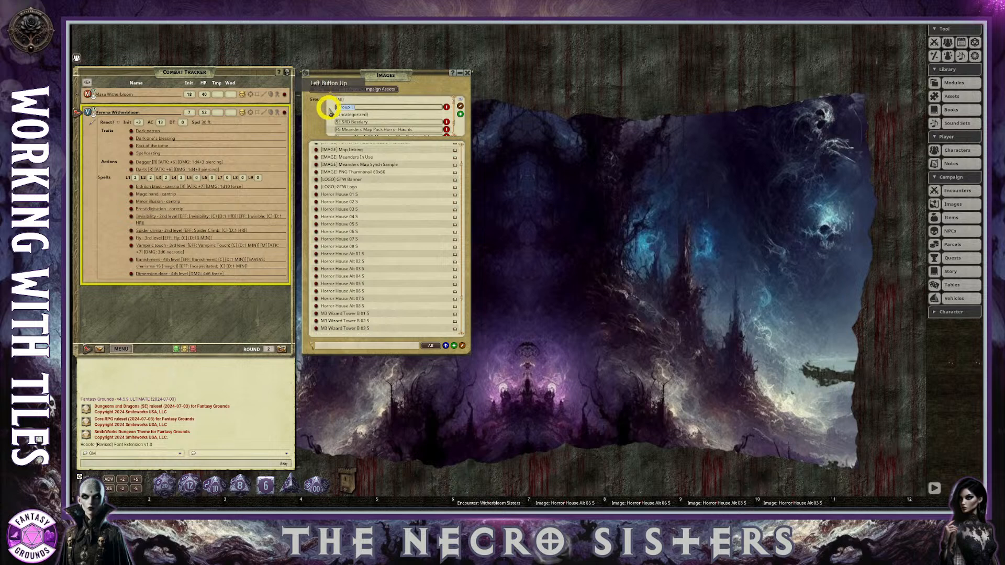
pyautogui.press('BackSpace')
pyautogui.write('Maps')
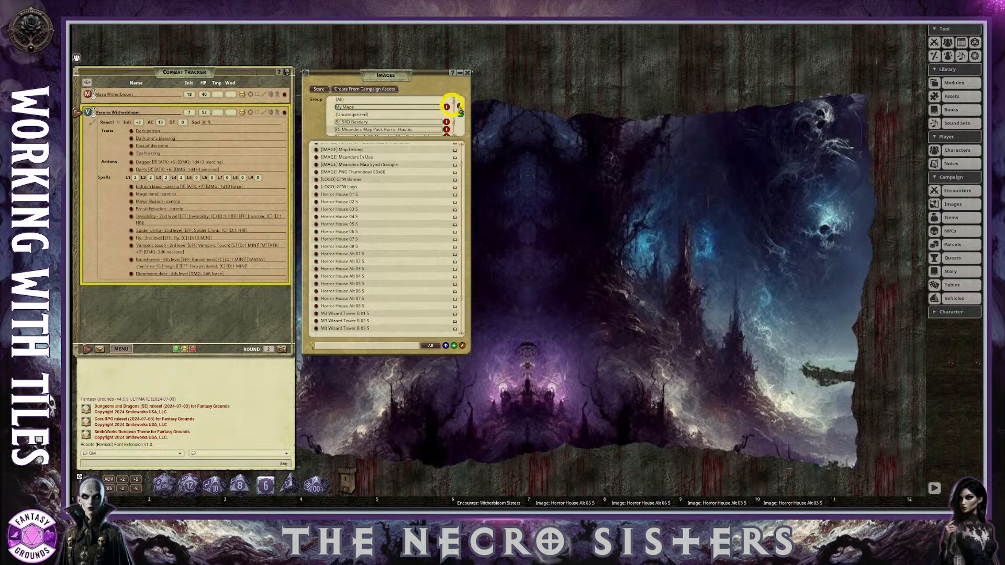
# Finish editing the image groups and filter the Images list to the My Maps group.
pyautogui.click(459, 105)
pyautogui.click(361, 117)
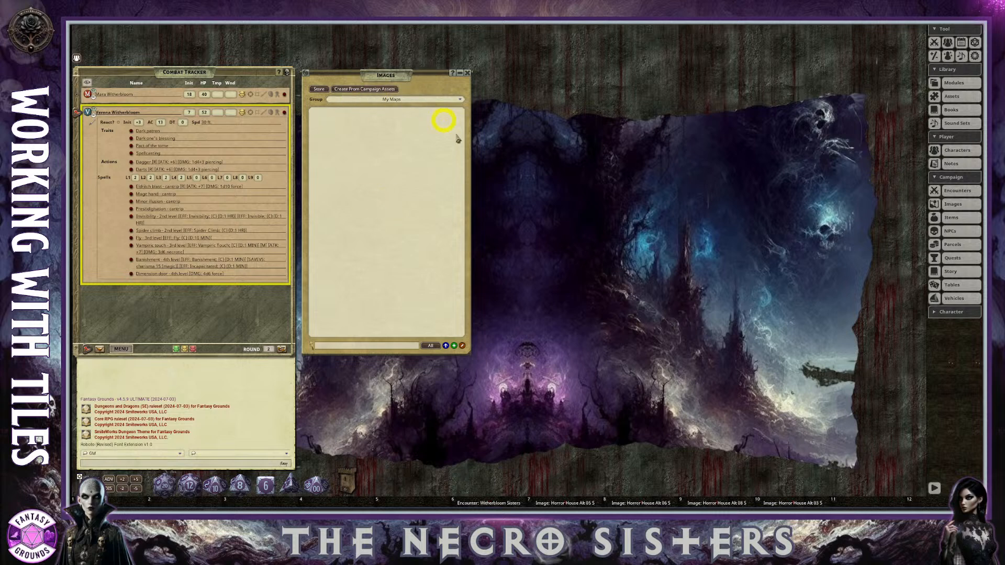
pyautogui.click(397, 100)
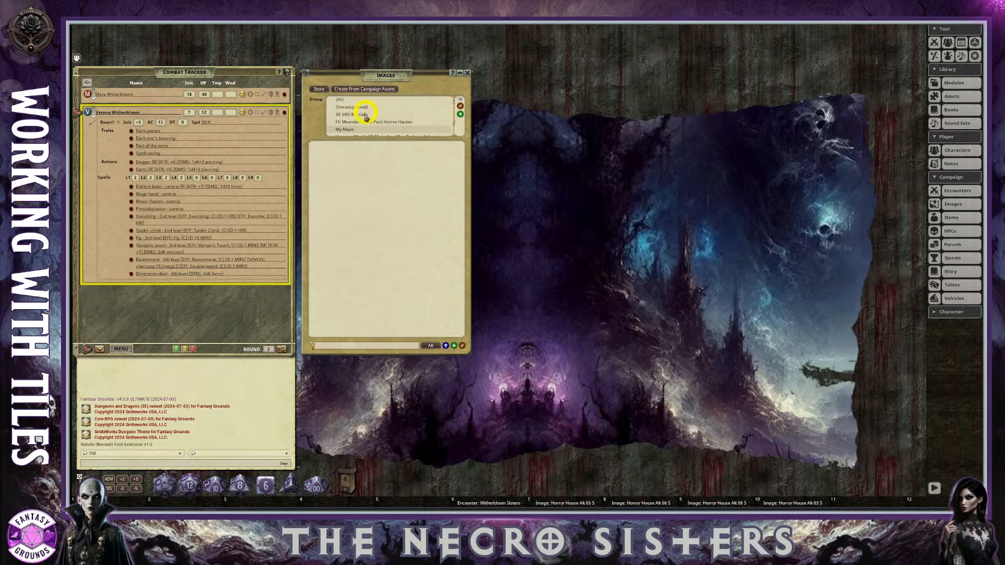
pyautogui.click(350, 108)
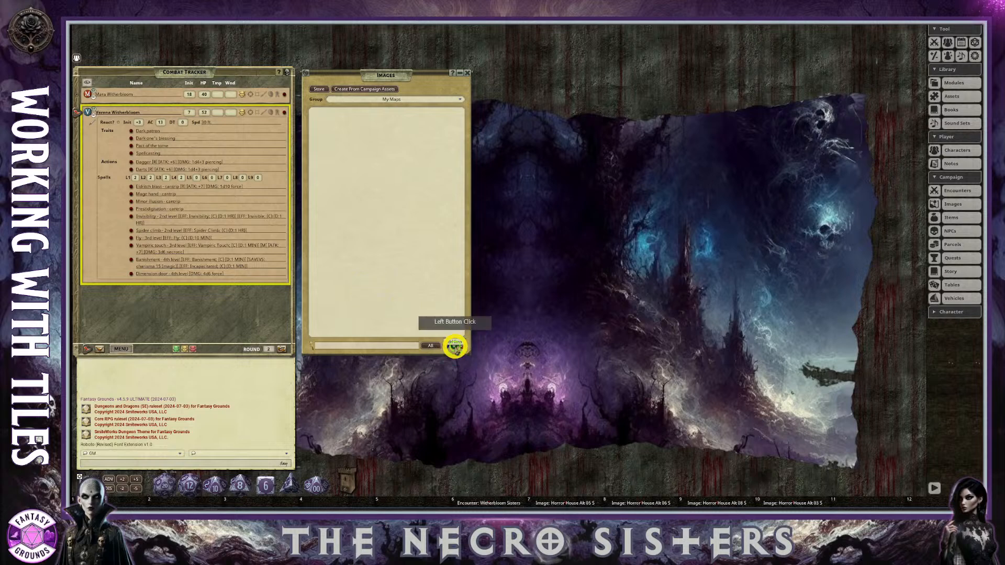
# Create a new blank image in the My Maps group, place it beside the Images list and enlarge its window.
pyautogui.click(455, 345)
pyautogui.moveTo(496, 173); pyautogui.dragTo(541, 73)
pyautogui.moveTo(671, 257); pyautogui.dragTo(902, 403)
# Set the new image's grid tint to yellow and adjust the colour's opacity.
pyautogui.click(896, 103)
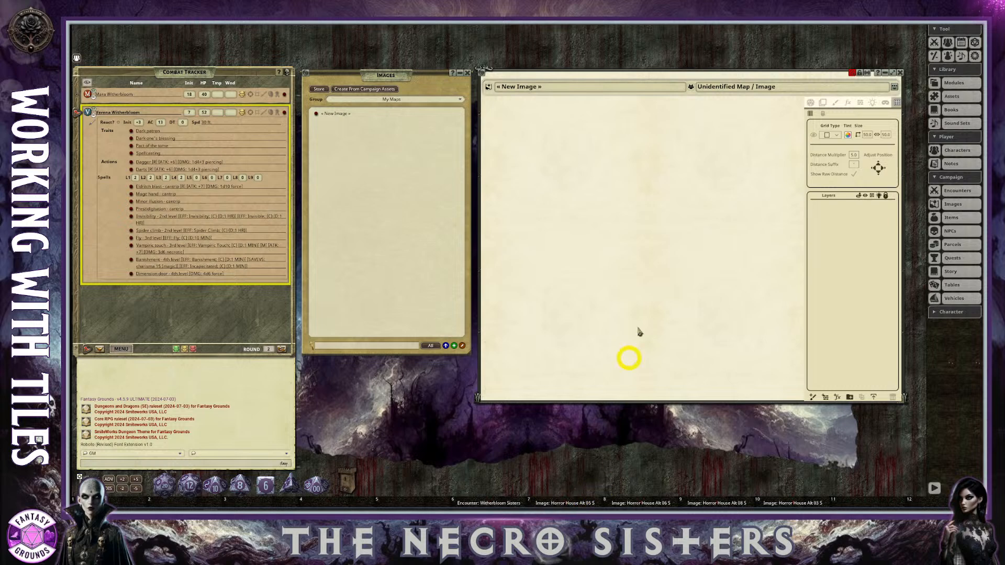
pyautogui.click(849, 135)
pyautogui.click(512, 241)
pyautogui.moveTo(537, 297); pyautogui.dragTo(532, 297)
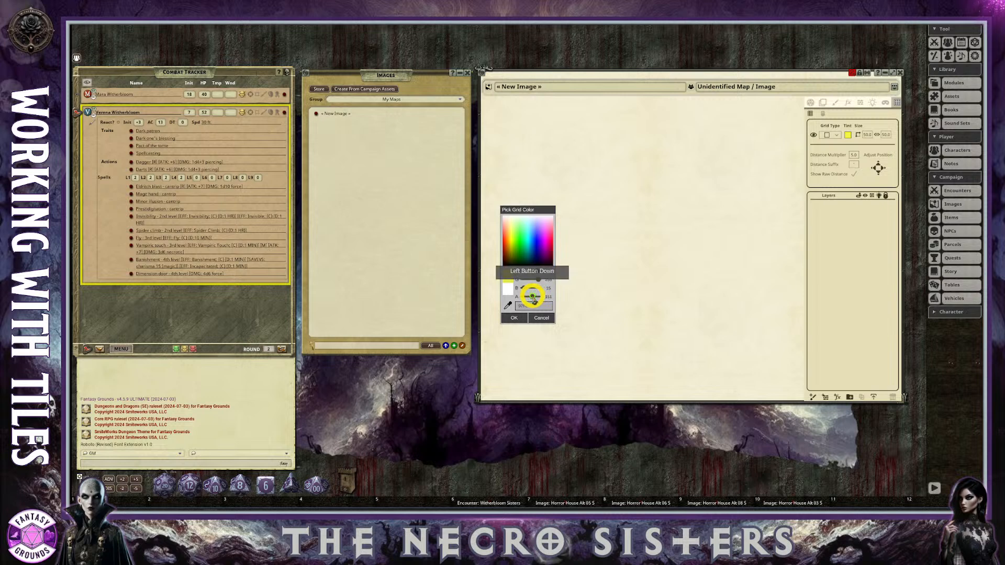
pyautogui.click(513, 317)
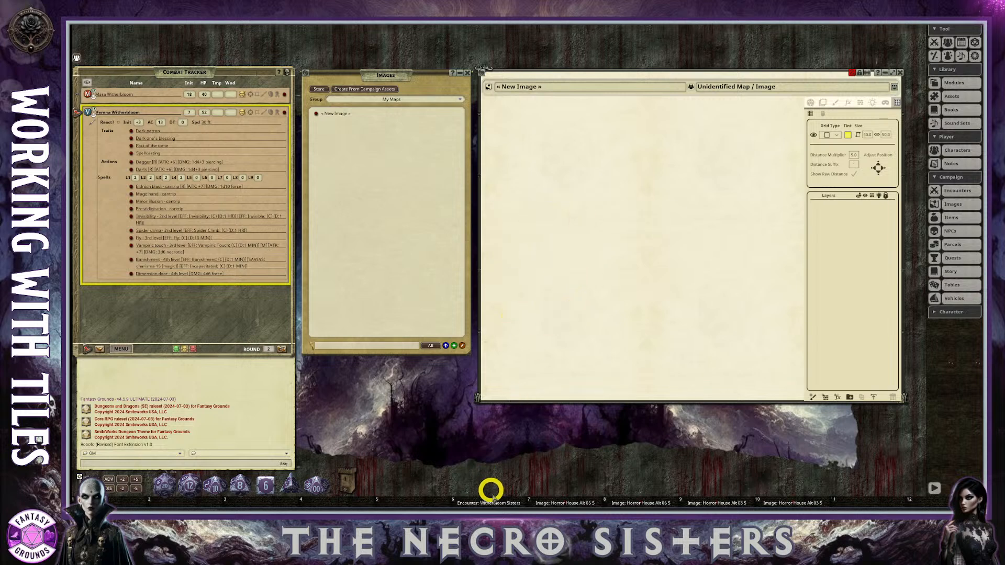
# Open Horror House Alt 05 S from its hotkey and move its window clear of the new image.
pyautogui.click(563, 502)
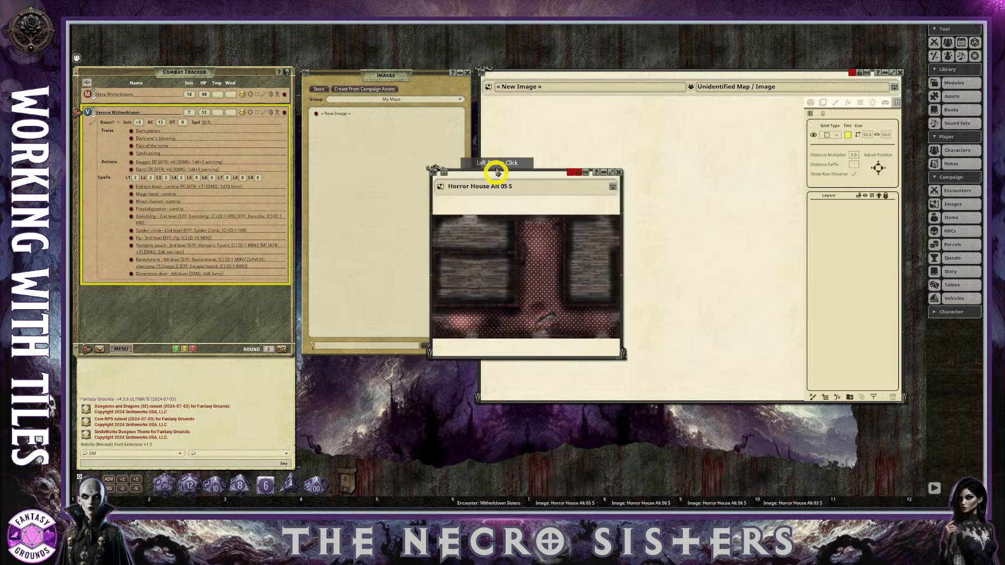
pyautogui.moveTo(514, 165); pyautogui.dragTo(316, 157)
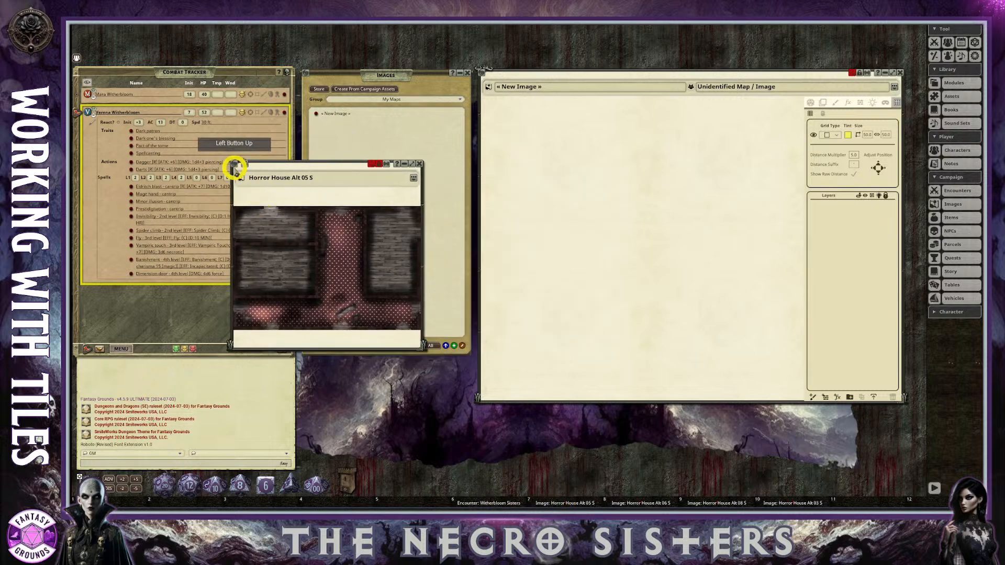
# Close the Horror House Alt 05 S window, open the Assets browser and place it over the Images list.
pyautogui.moveTo(234, 165); pyautogui.dragTo(671, 268)
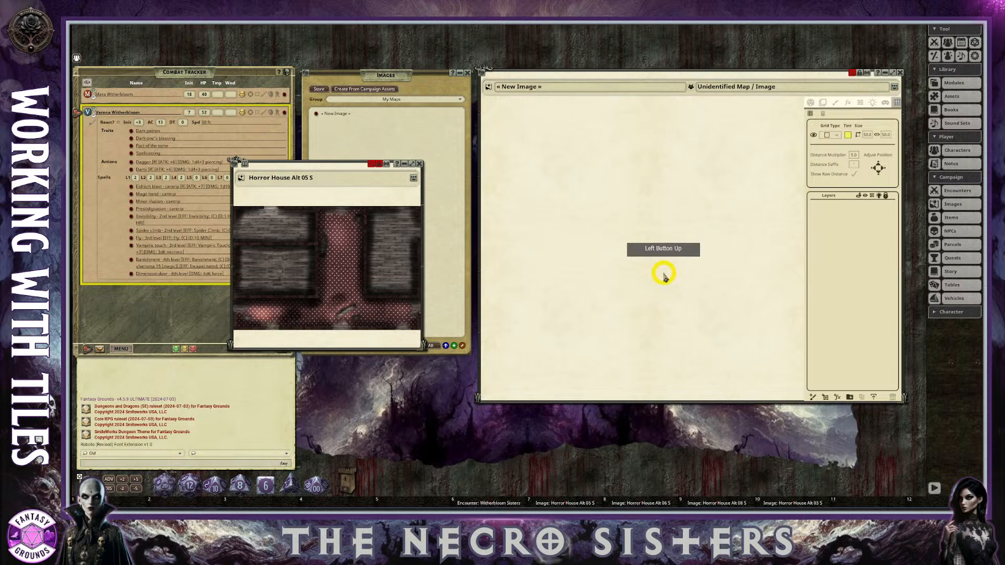
pyautogui.click(419, 164)
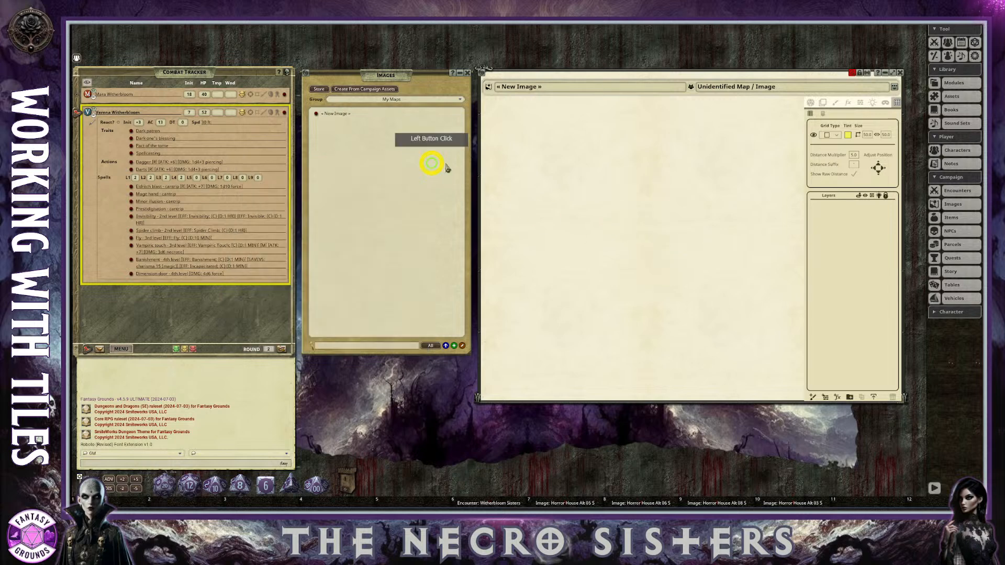
pyautogui.click(954, 97)
pyautogui.moveTo(522, 263); pyautogui.dragTo(350, 84)
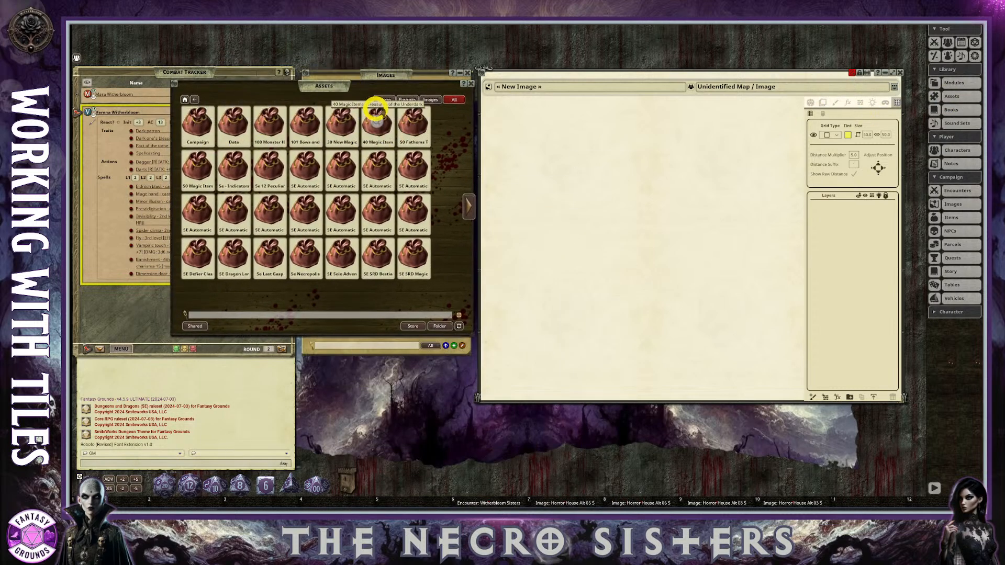
# Search the assets for Haunted and look inside the Haunted House Map Pack folder.
pyautogui.click(432, 100)
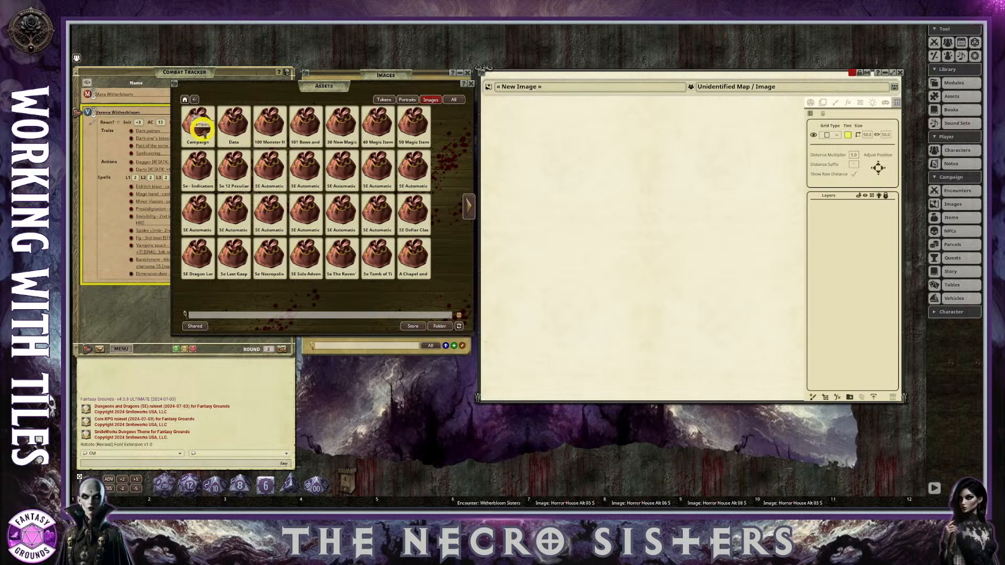
pyautogui.click(198, 126)
pyautogui.click(184, 100)
pyautogui.click(233, 317)
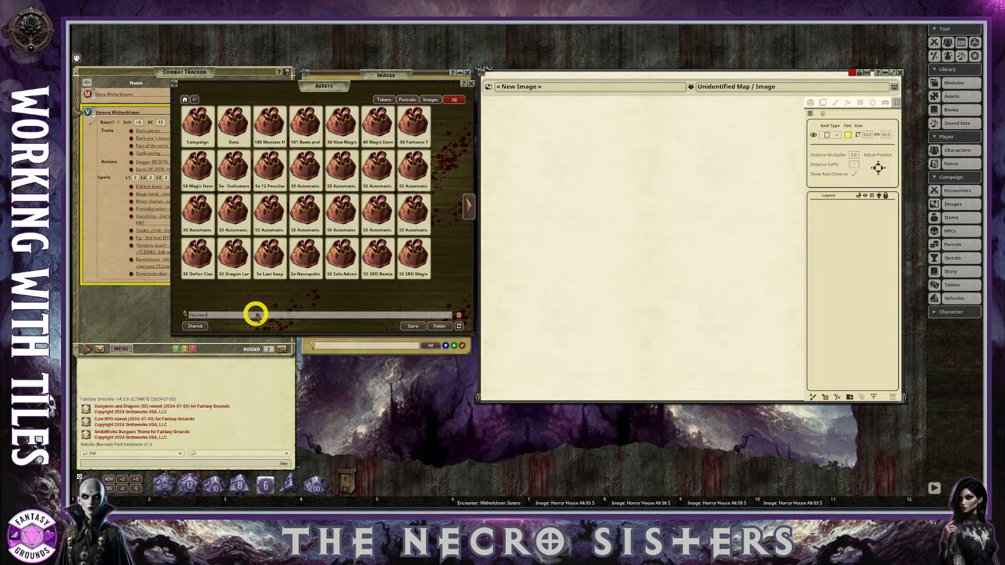
pyautogui.press('Return')
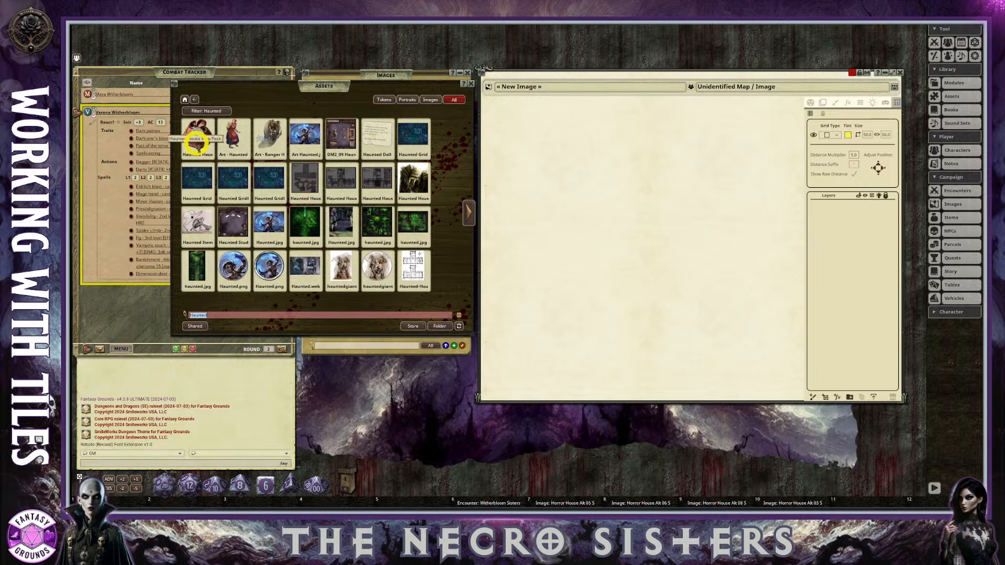
pyautogui.click(197, 137)
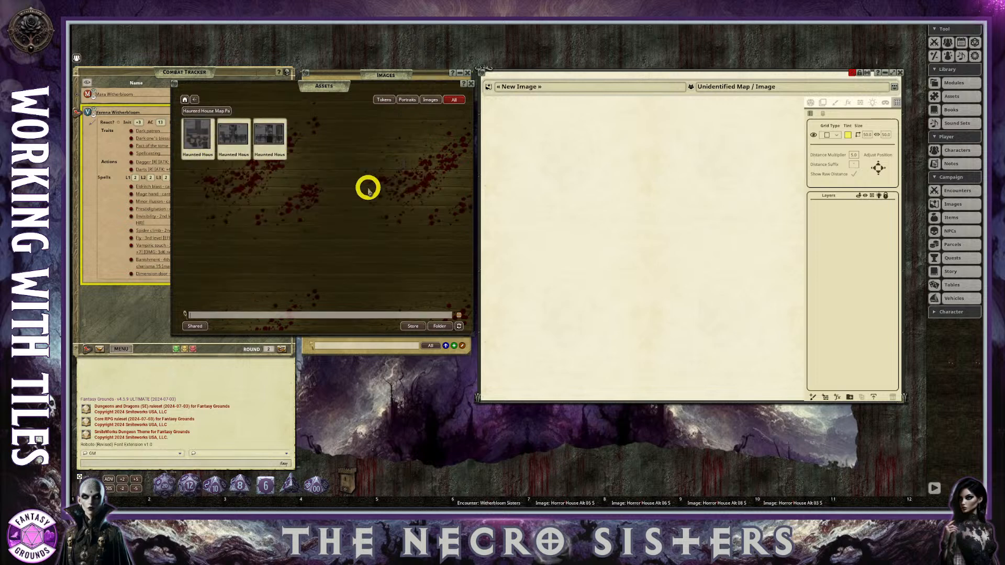
pyautogui.click(195, 102)
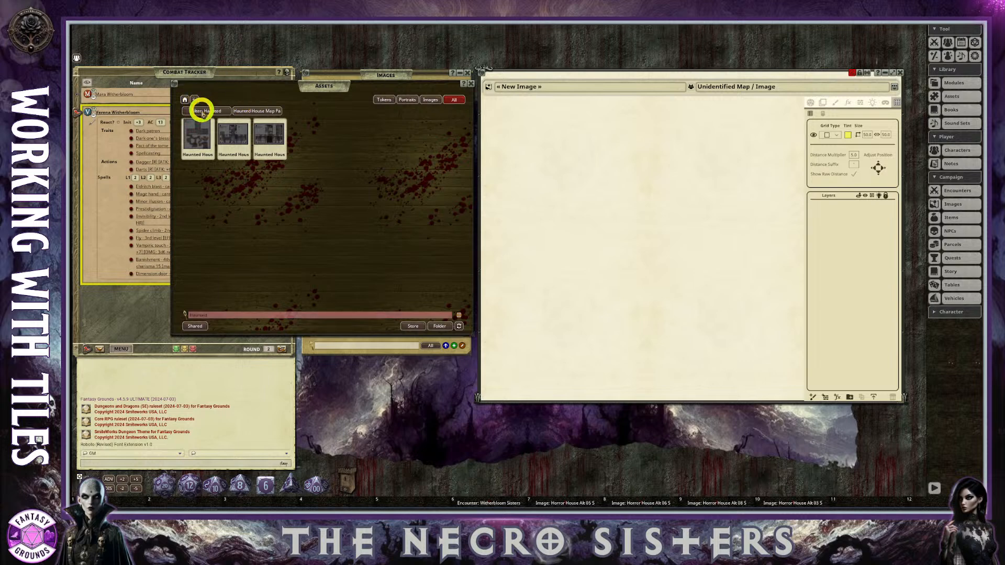
pyautogui.click(202, 111)
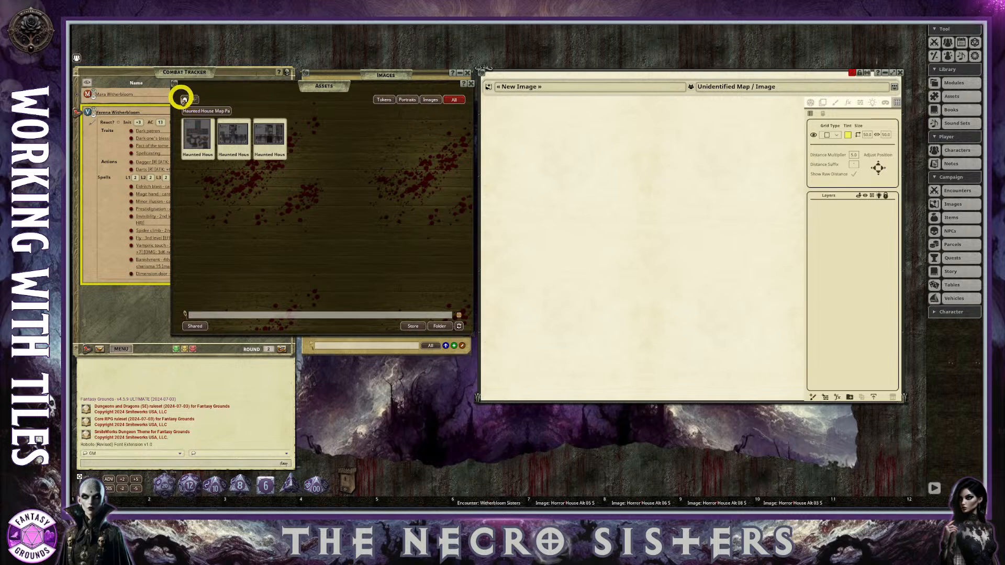
# Search all assets for horror and open the FG Meanders Map Pack Horror Haunts folder.
pyautogui.click(185, 100)
pyautogui.click(241, 277)
pyautogui.click(223, 315)
pyautogui.write('Hau')
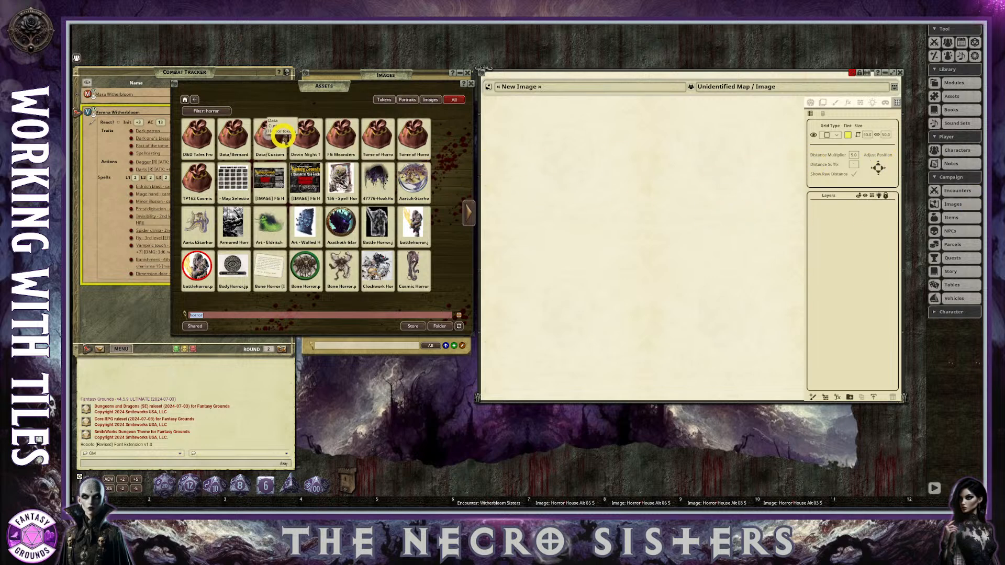
pyautogui.click(333, 138)
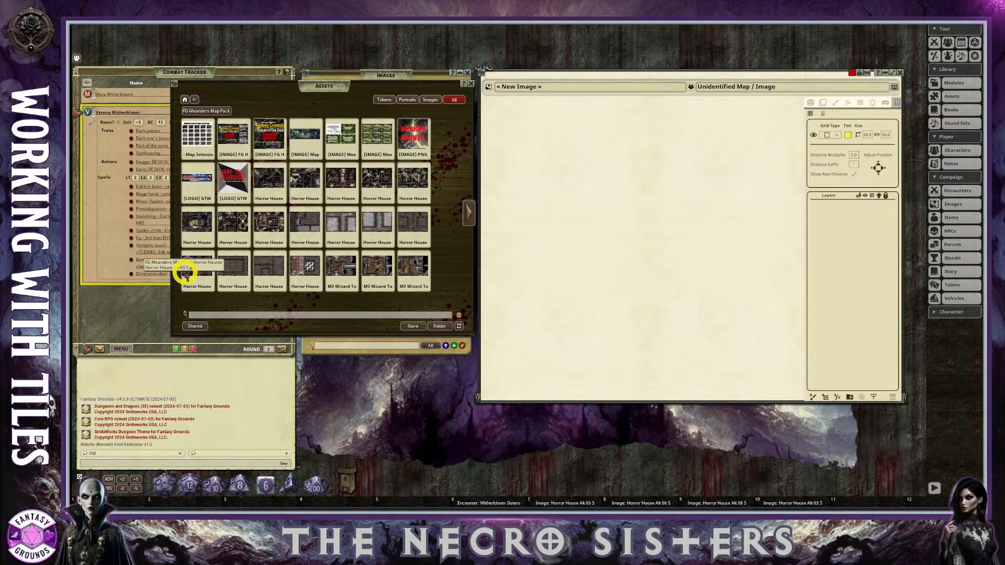
# Add the Horror House Alt 05 S asset to the new blank image as its first layer.
pyautogui.moveTo(206, 262); pyautogui.dragTo(597, 202)
pyautogui.scroll(-4, 695, 243)
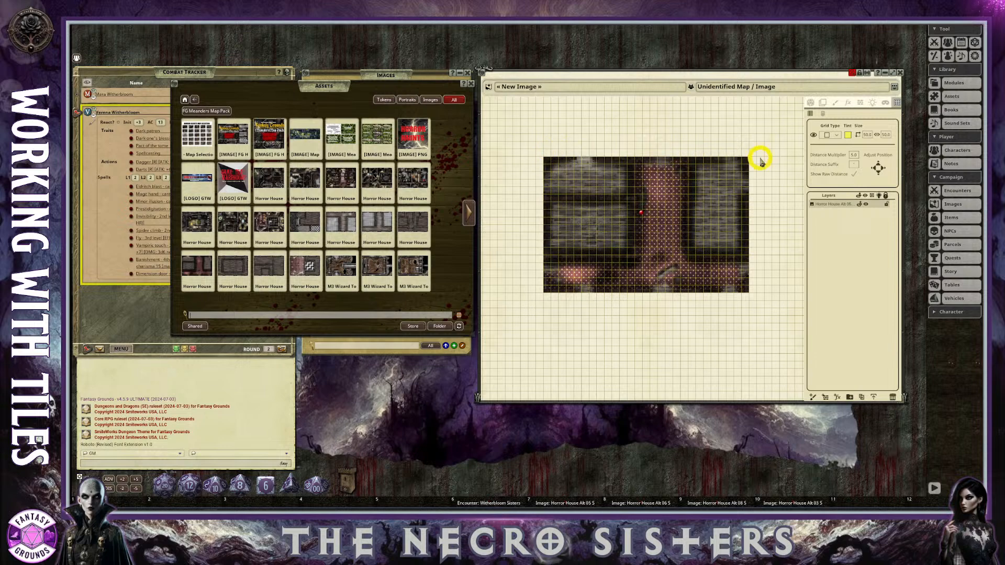
pyautogui.scroll(5, 655, 234)
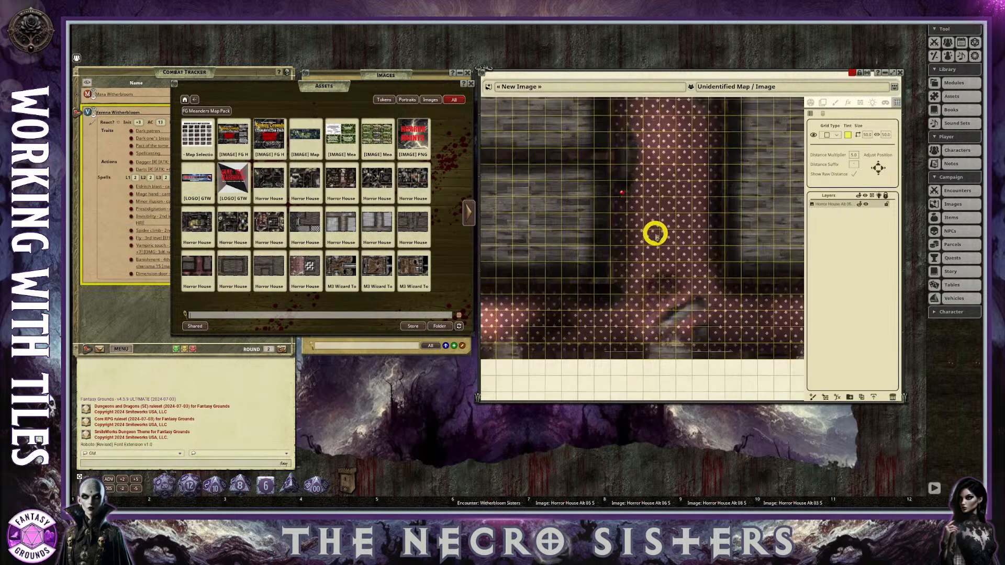
pyautogui.scroll(-4, 655, 233)
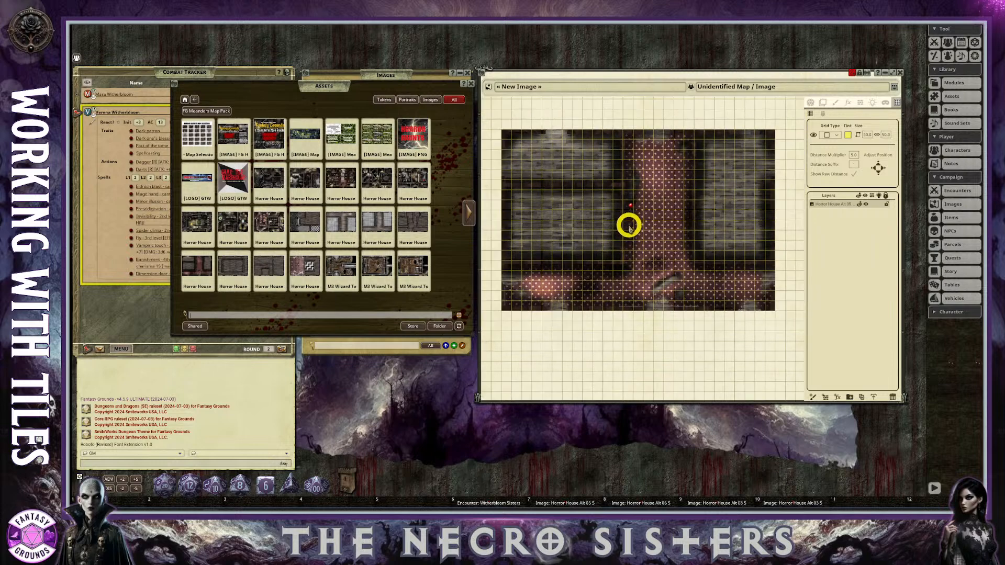
# Try to adjust the grid tint's opacity in the new image.
pyautogui.click(848, 135)
pyautogui.click(530, 297)
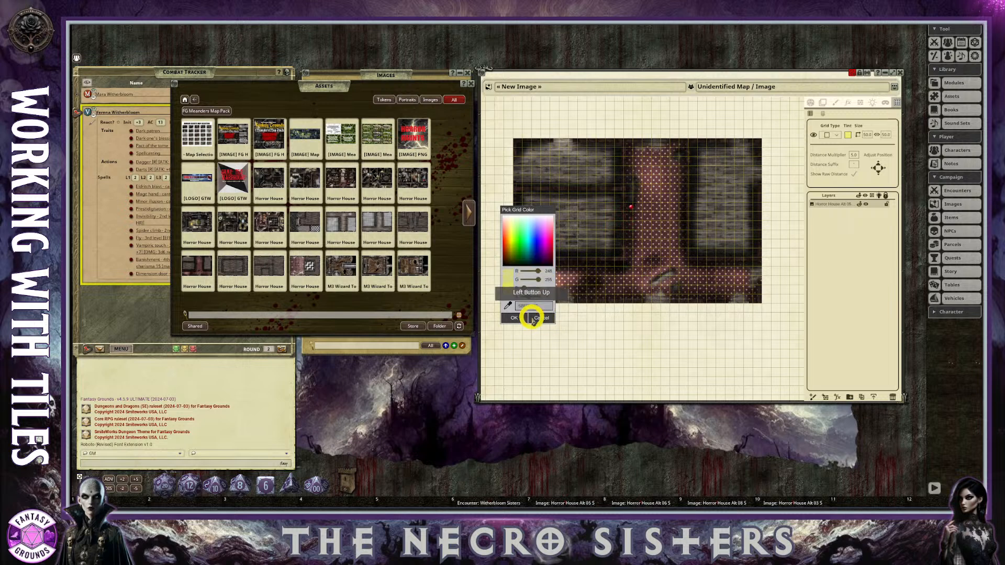
pyautogui.click(543, 317)
pyautogui.scroll(-2, 687, 339)
pyautogui.scroll(1, 714, 346)
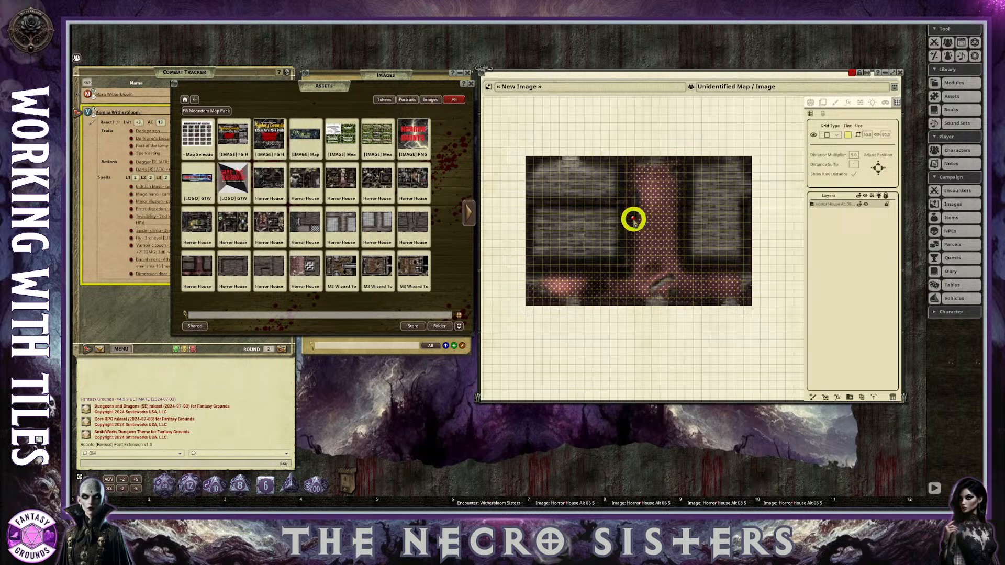
# Test the Horror House Alt 05 S shortcut pin on the map, close the image it opens and delete the pin.
pyautogui.click(809, 102)
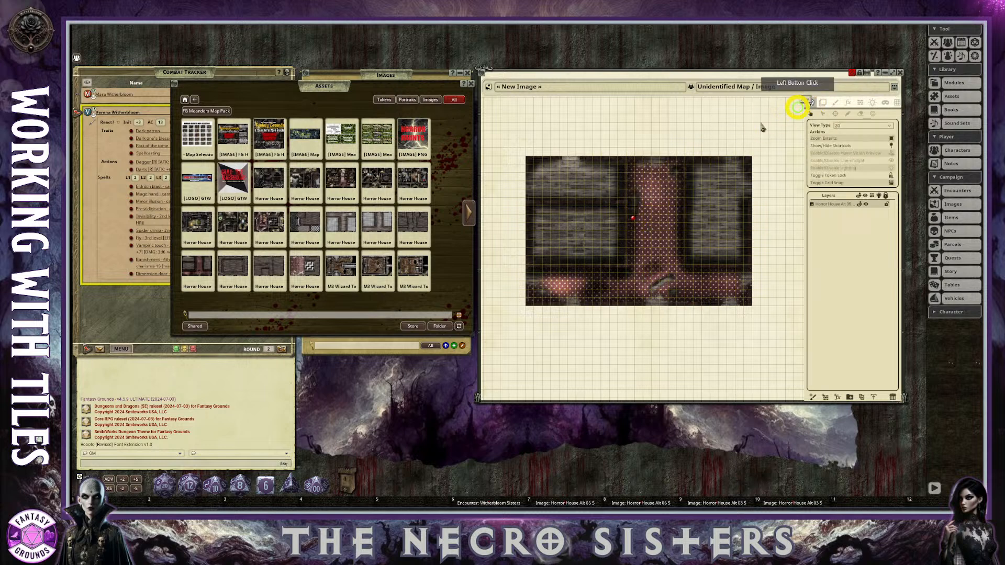
pyautogui.click(633, 219)
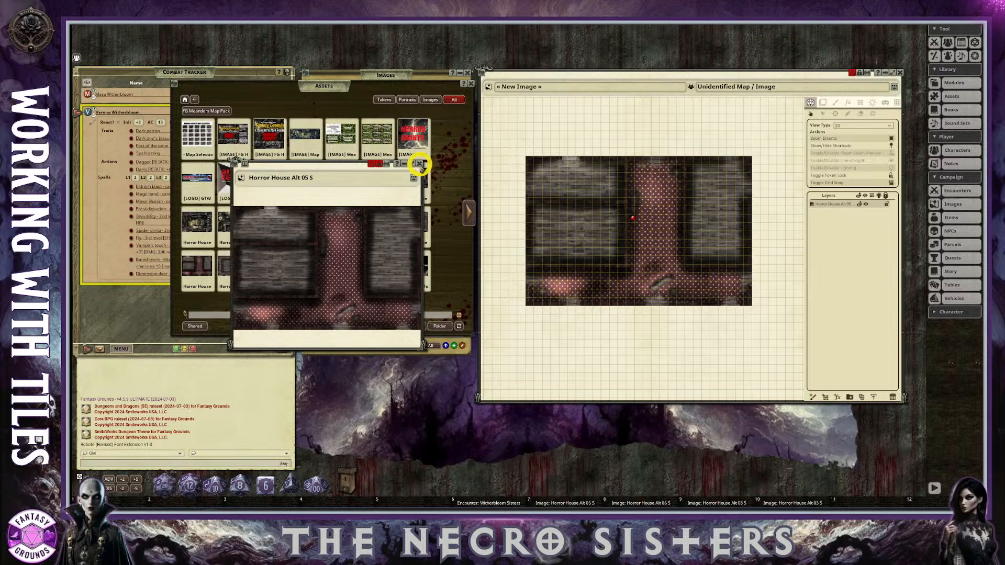
pyautogui.click(419, 164)
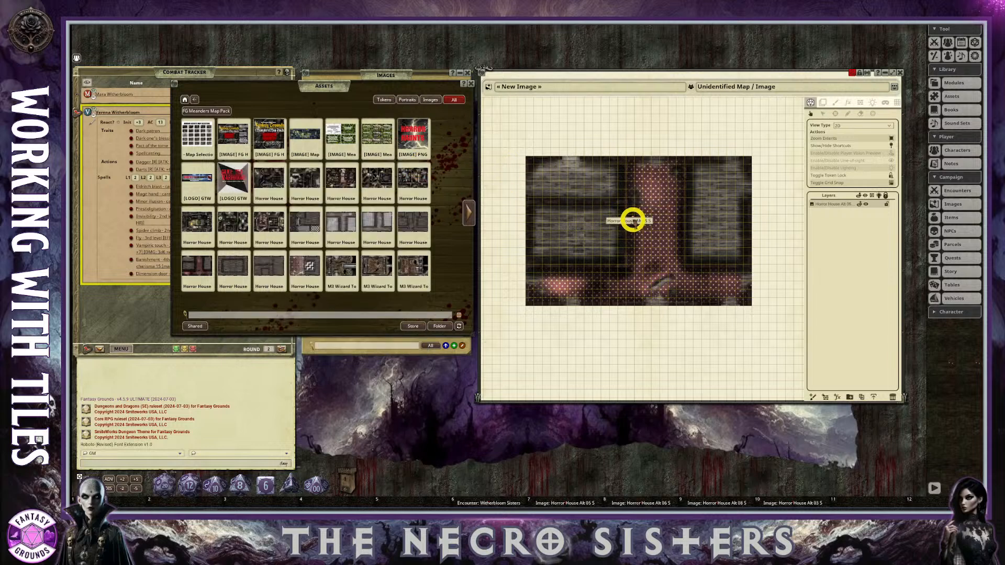
pyautogui.moveTo(634, 220); pyautogui.dragTo(539, 284)
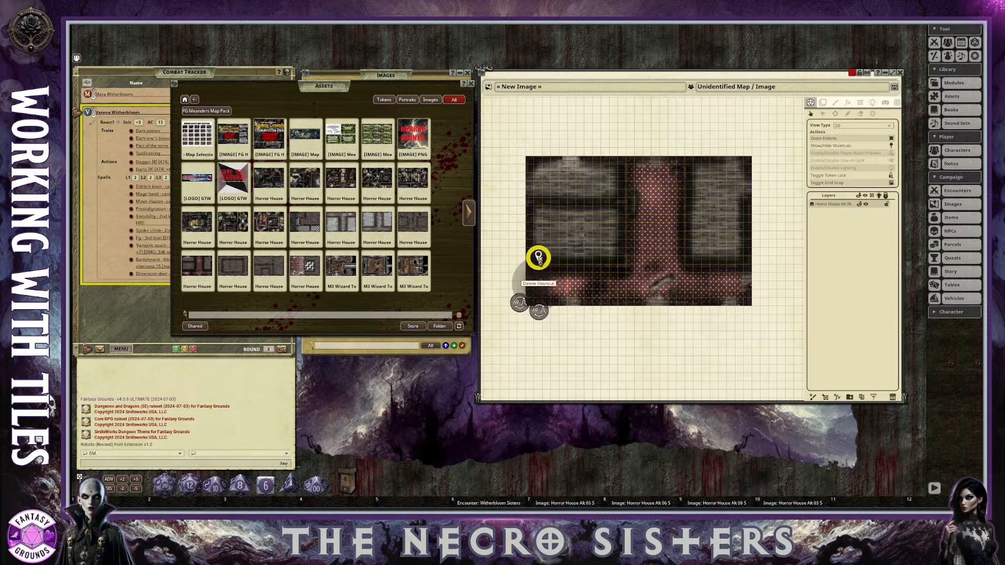
pyautogui.click(538, 258)
pyautogui.click(512, 260)
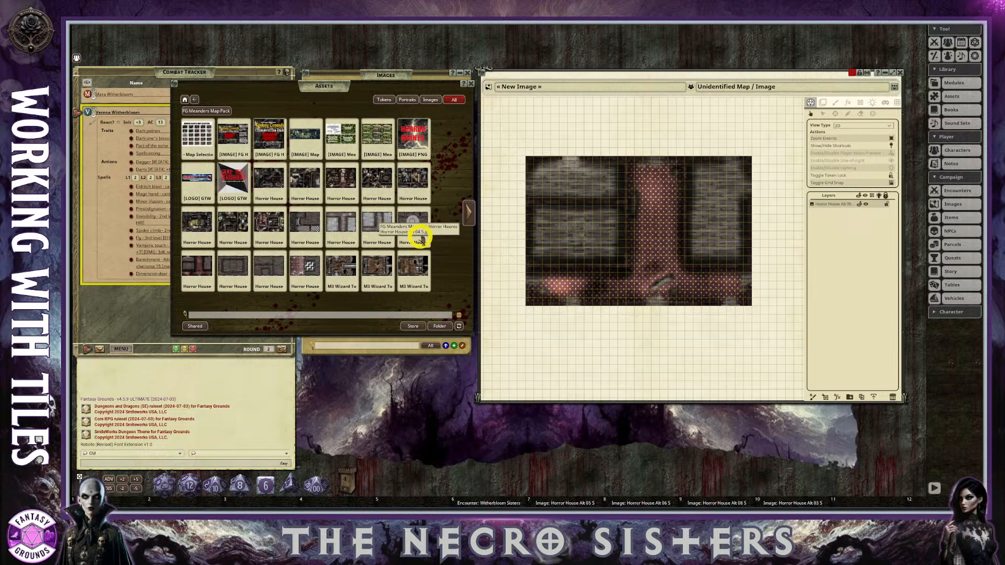
# Load the Horror House Alt 06 S asset as the layer tile and place it to the right of the first map tile.
pyautogui.scroll(-3, 500, 238)
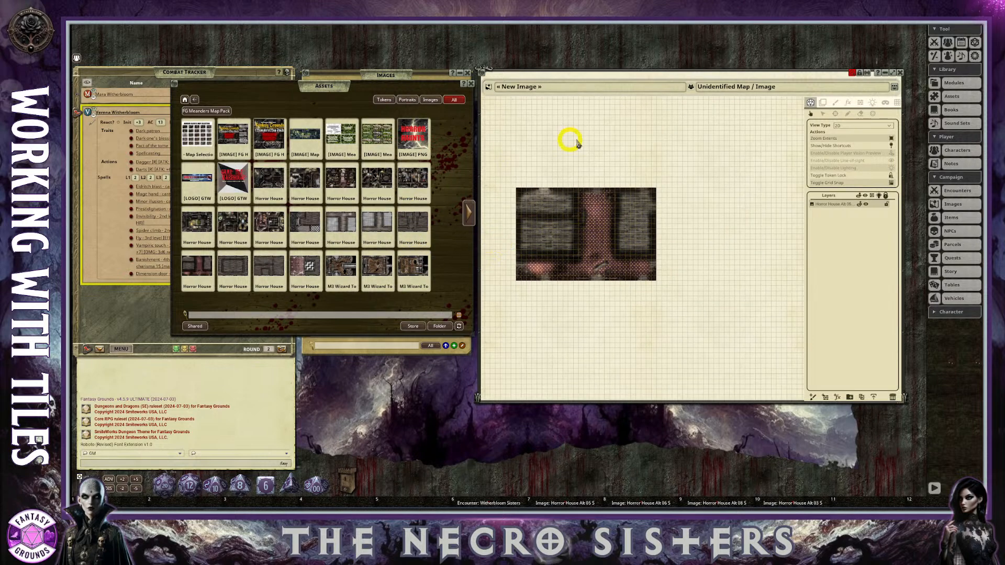
pyautogui.click(824, 103)
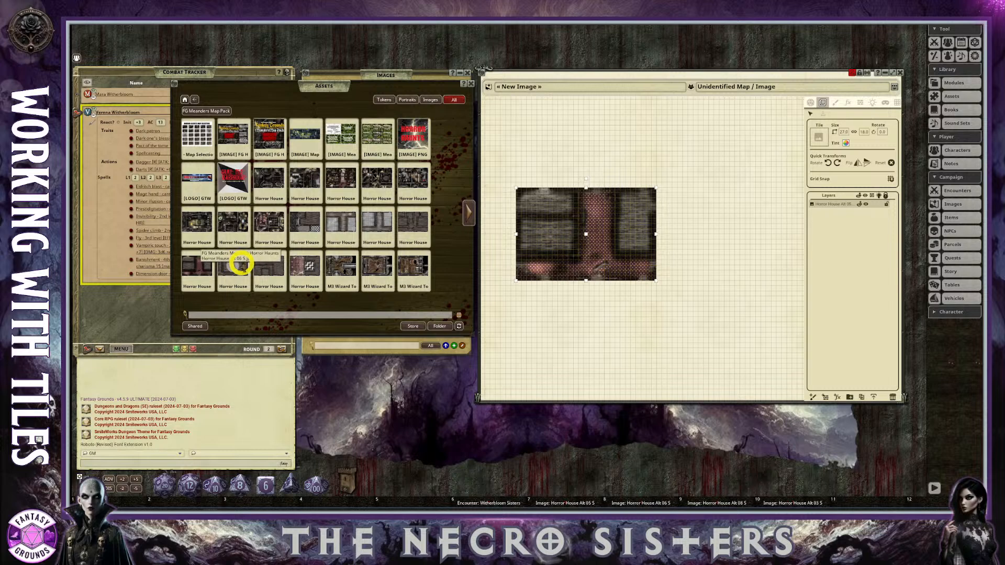
pyautogui.moveTo(237, 264); pyautogui.dragTo(815, 136)
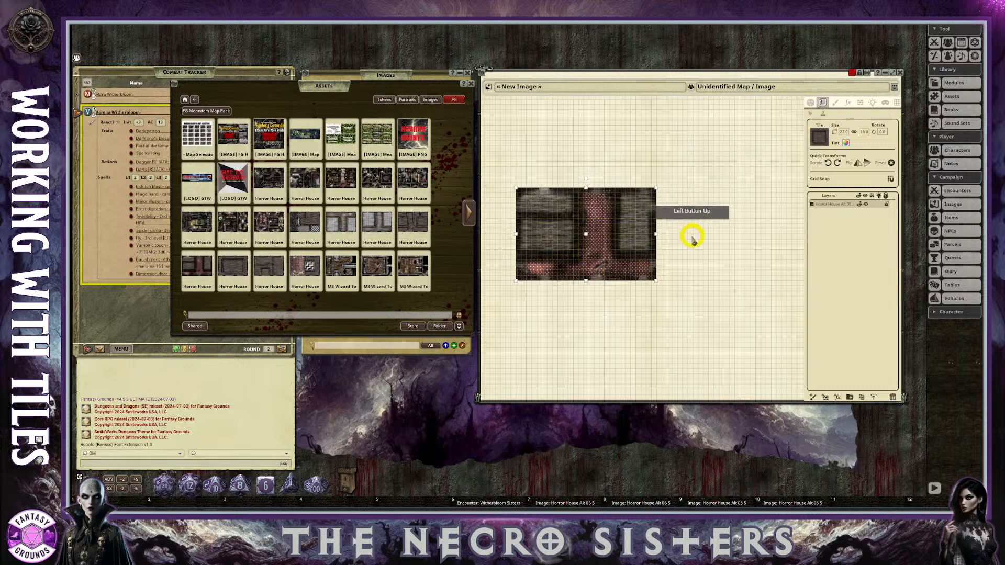
pyautogui.scroll(4, 585, 282)
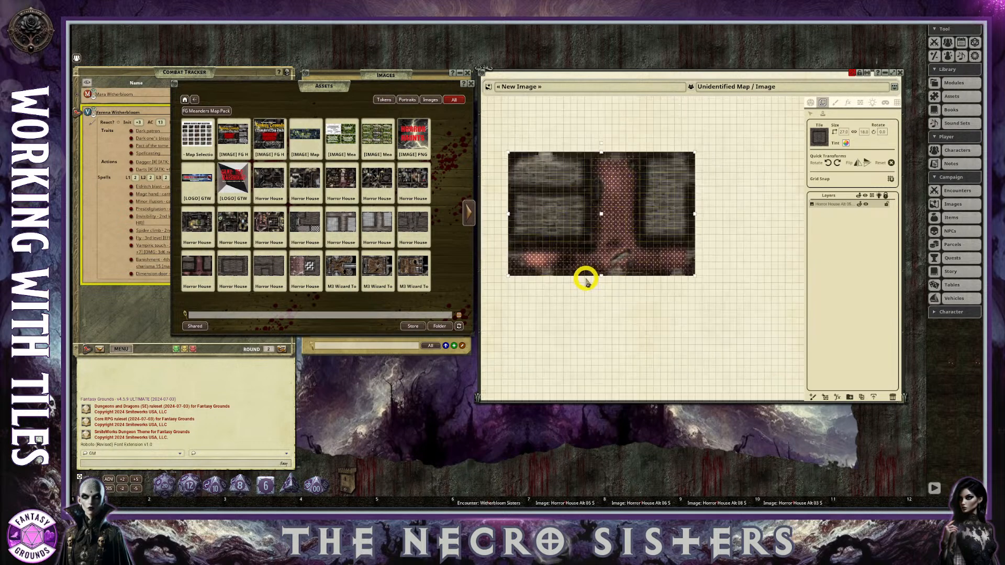
pyautogui.scroll(-2, 585, 283)
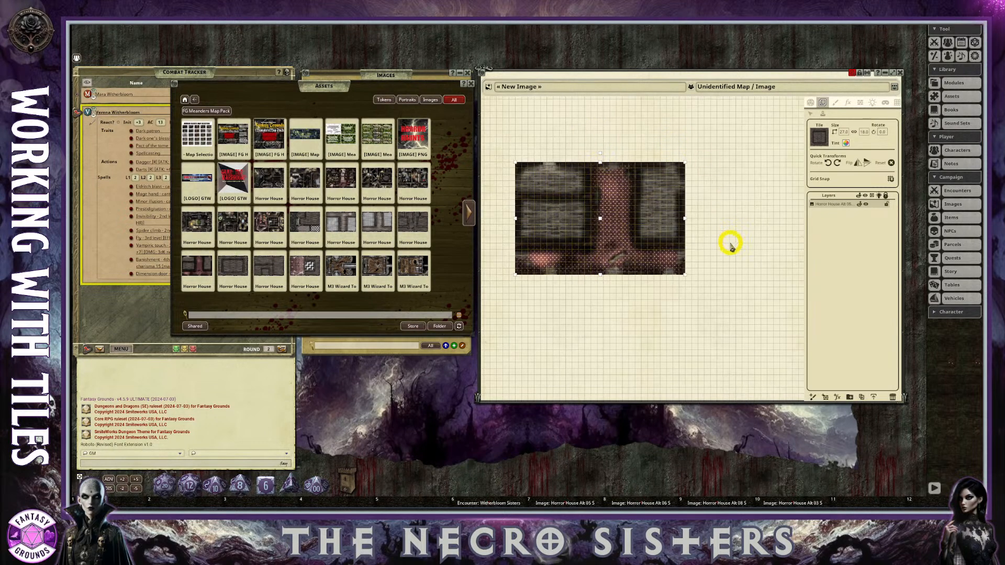
pyautogui.scroll(1, 711, 229)
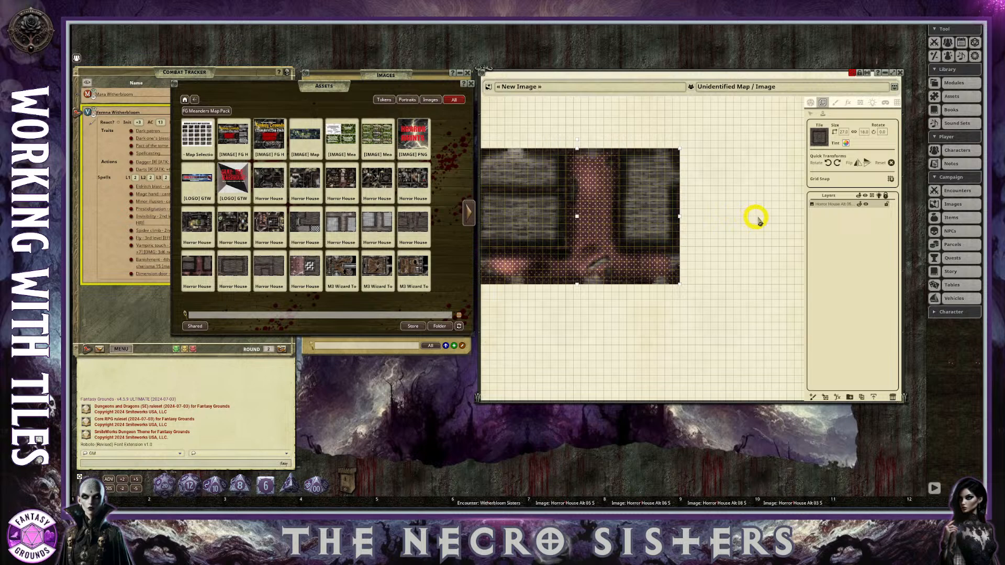
pyautogui.moveTo(763, 217); pyautogui.dragTo(763, 218)
pyautogui.scroll(-1, 768, 266)
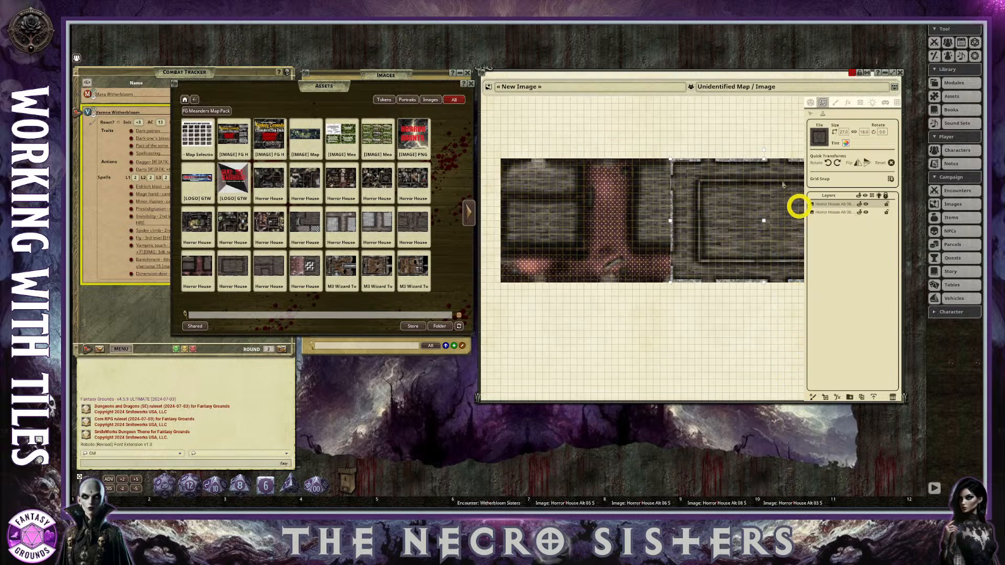
# Move the Horror House Alt 06 S tile so its left edge lines up with the first tile's right edge.
pyautogui.moveTo(725, 197); pyautogui.dragTo(756, 204)
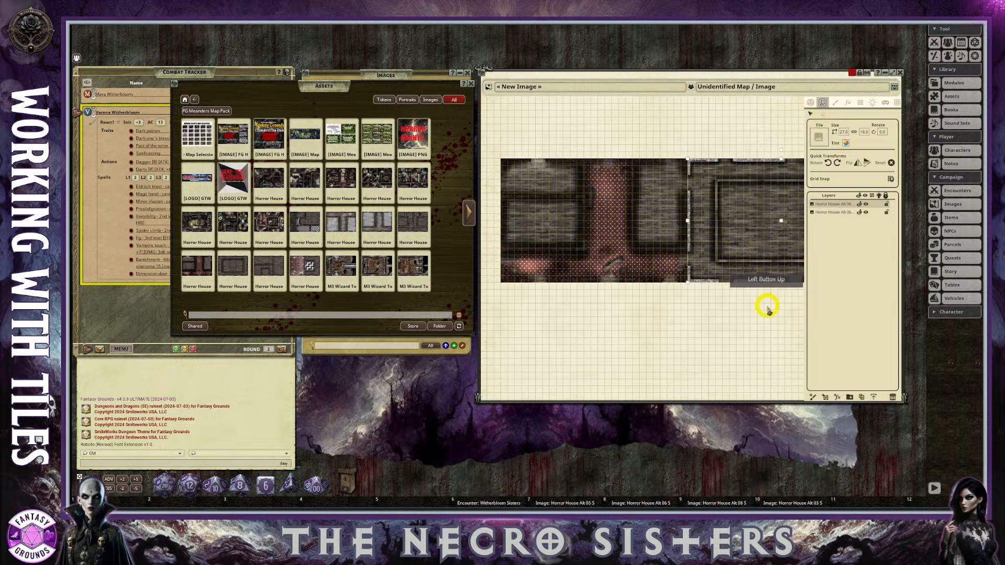
pyautogui.scroll(-2, 774, 340)
pyautogui.scroll(2, 780, 349)
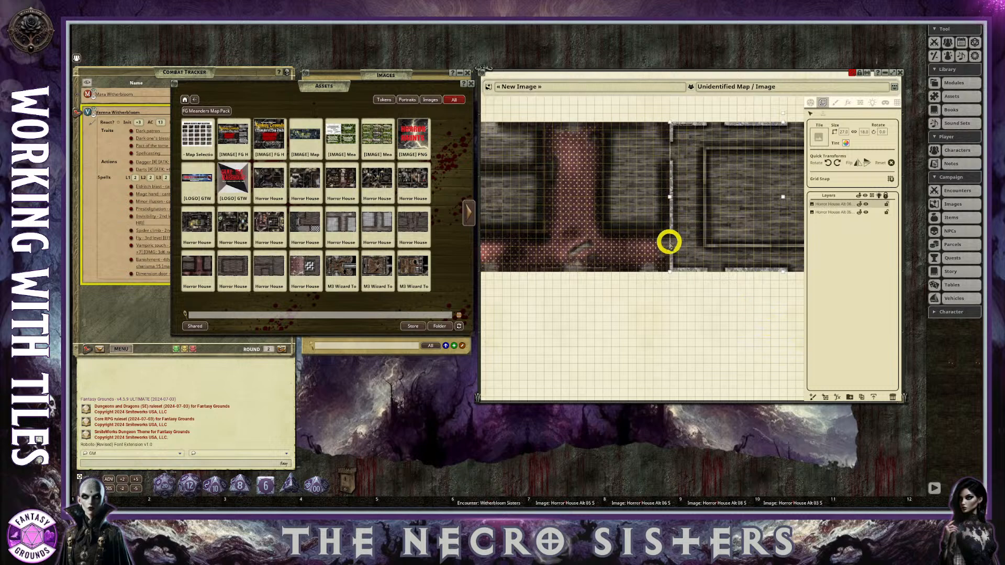
pyautogui.scroll(-2, 666, 148)
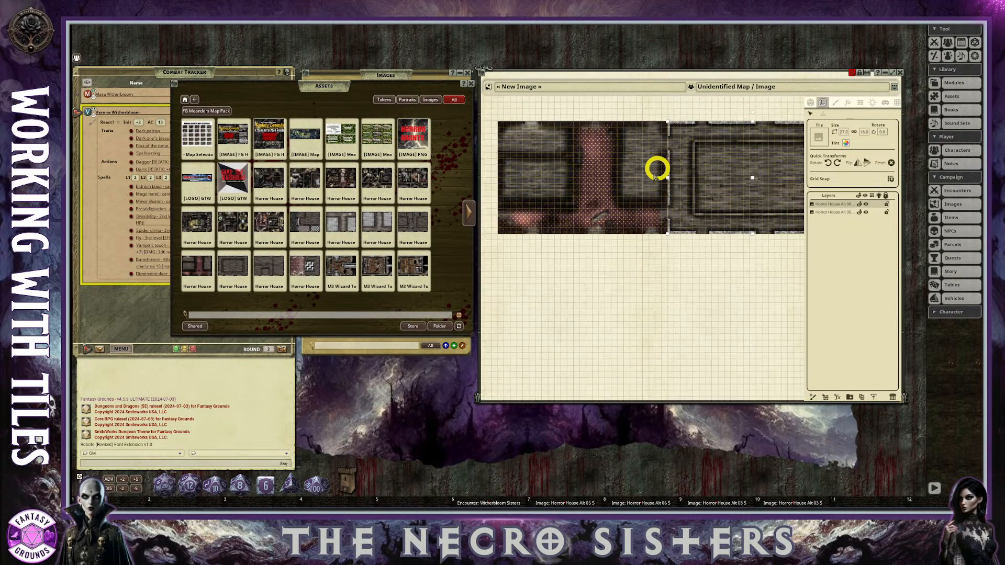
pyautogui.scroll(-1, 658, 157)
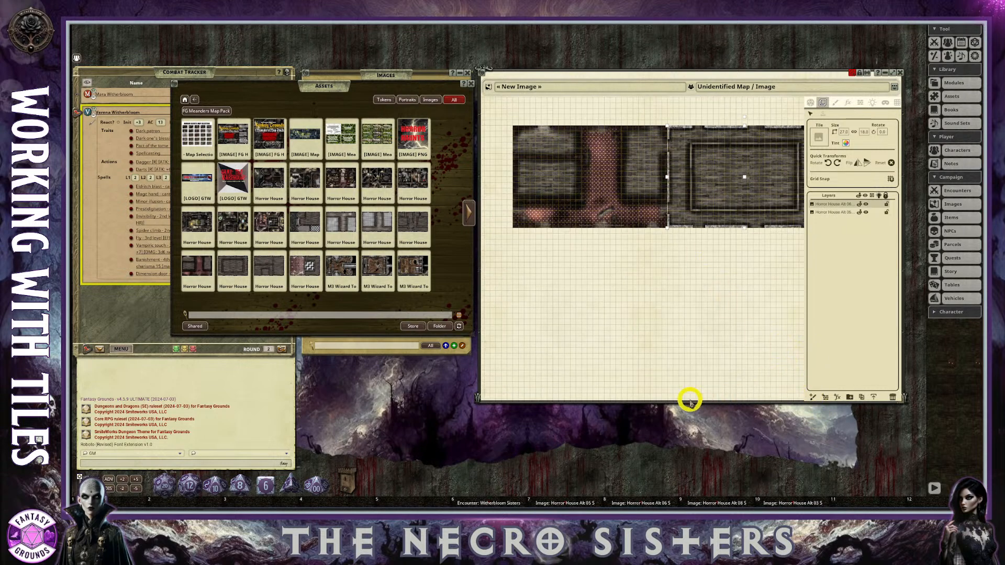
pyautogui.scroll(2, 780, 202)
pyautogui.scroll(-2, 693, 197)
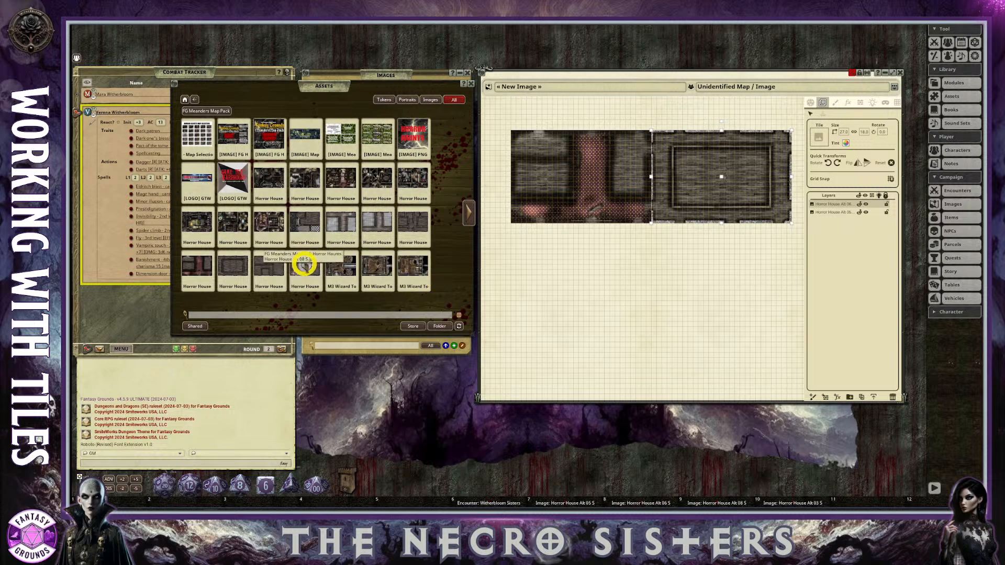
# Place the Horror House Alt 08 S tile below the Alt 06 S tile and move it up against that tile's lower edge.
pyautogui.moveTo(305, 264); pyautogui.dragTo(818, 136)
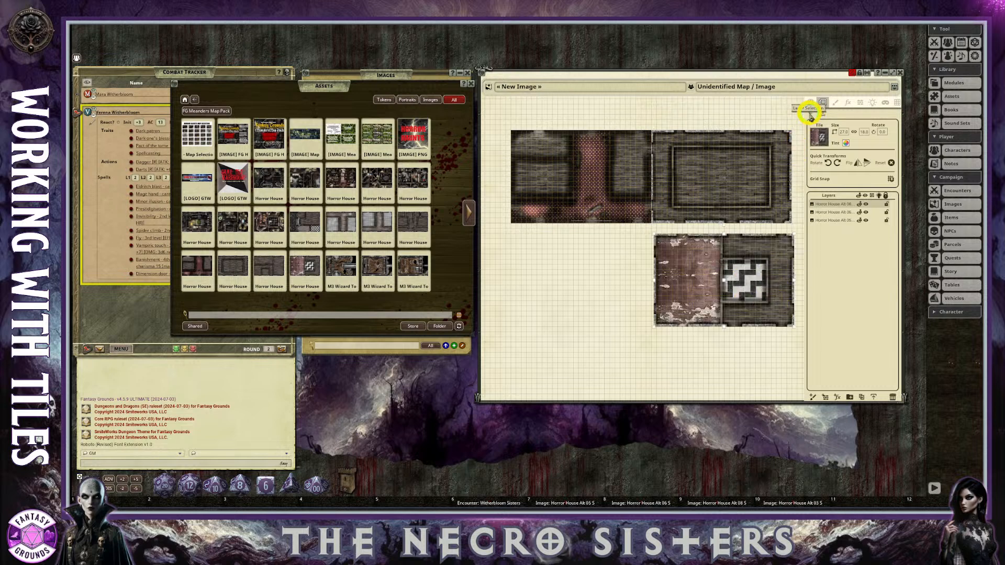
pyautogui.moveTo(717, 278); pyautogui.dragTo(714, 265)
pyautogui.scroll(3, 762, 297)
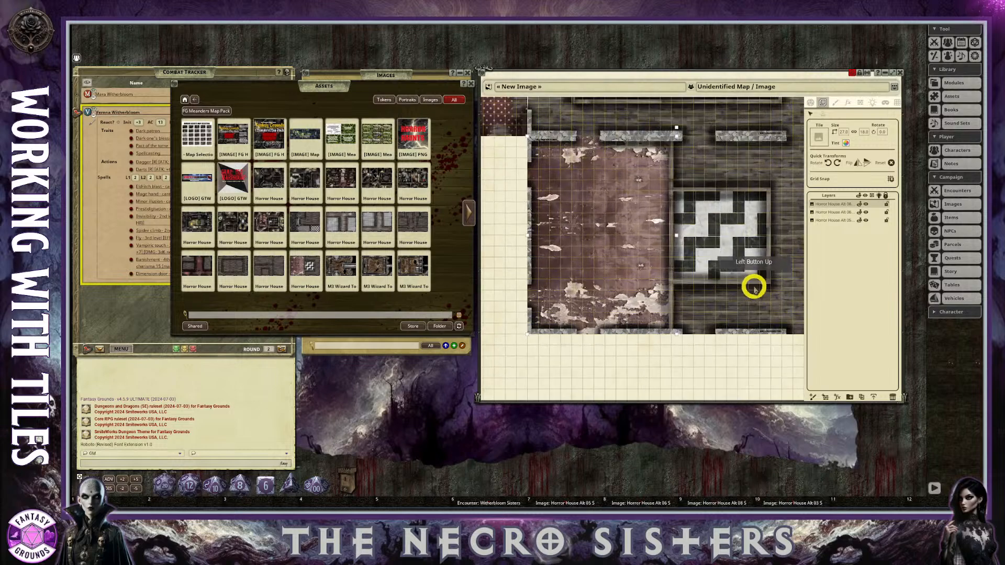
# Preview the Horror House tile with the bay-front entrance and checkered floor corner, decline the external link and close the preview.
pyautogui.scroll(2, 662, 212)
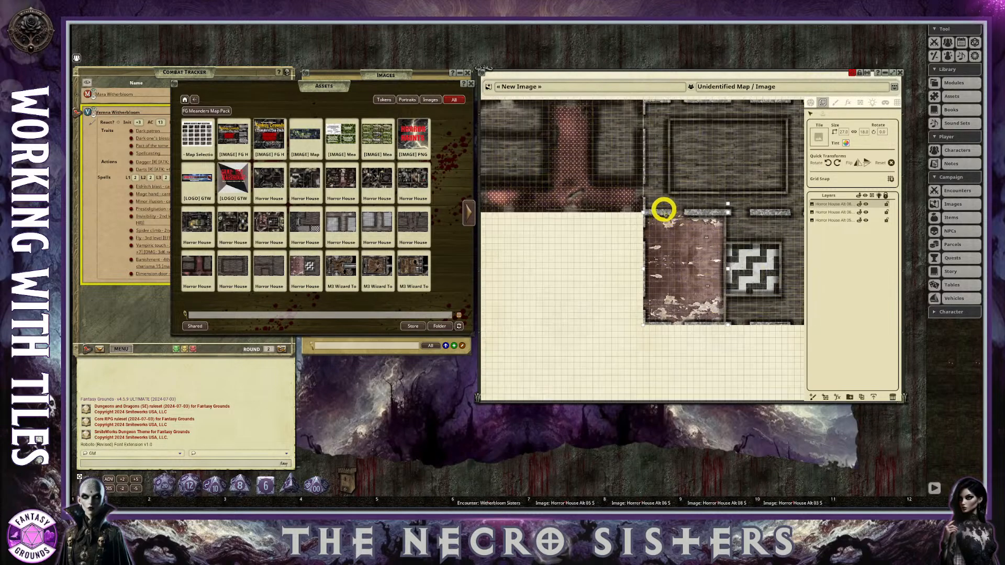
pyautogui.scroll(-3, 664, 210)
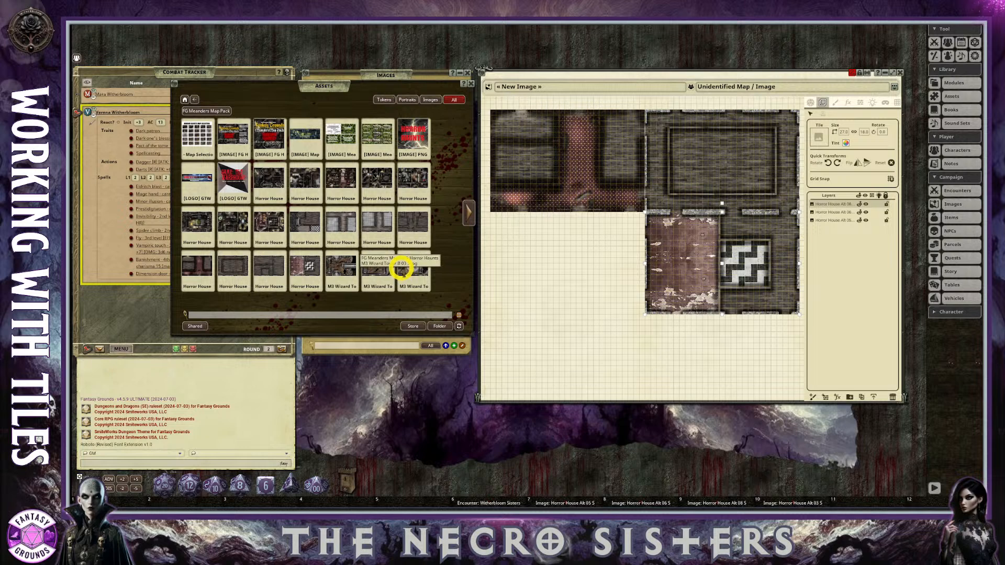
pyautogui.click(304, 223)
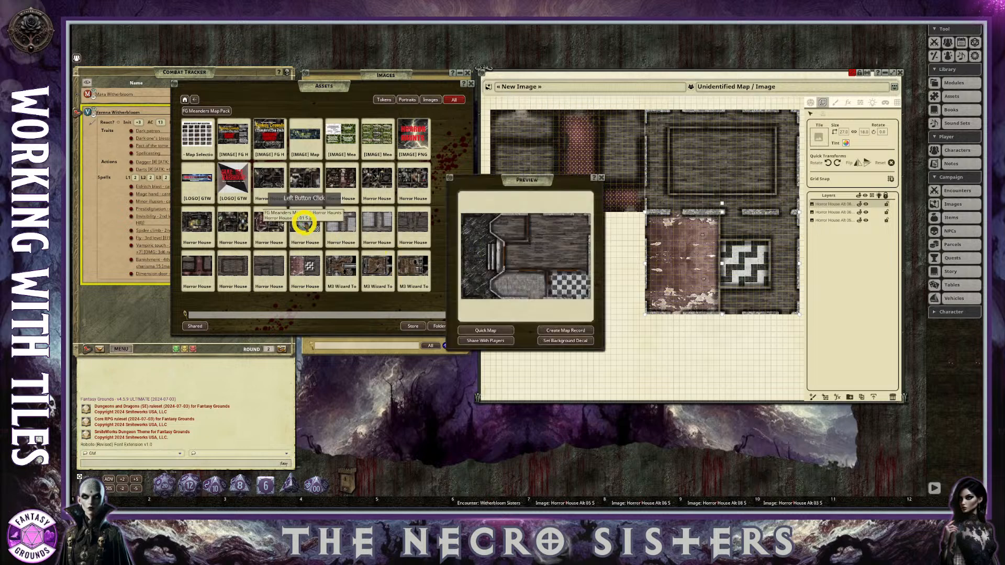
pyautogui.click(600, 178)
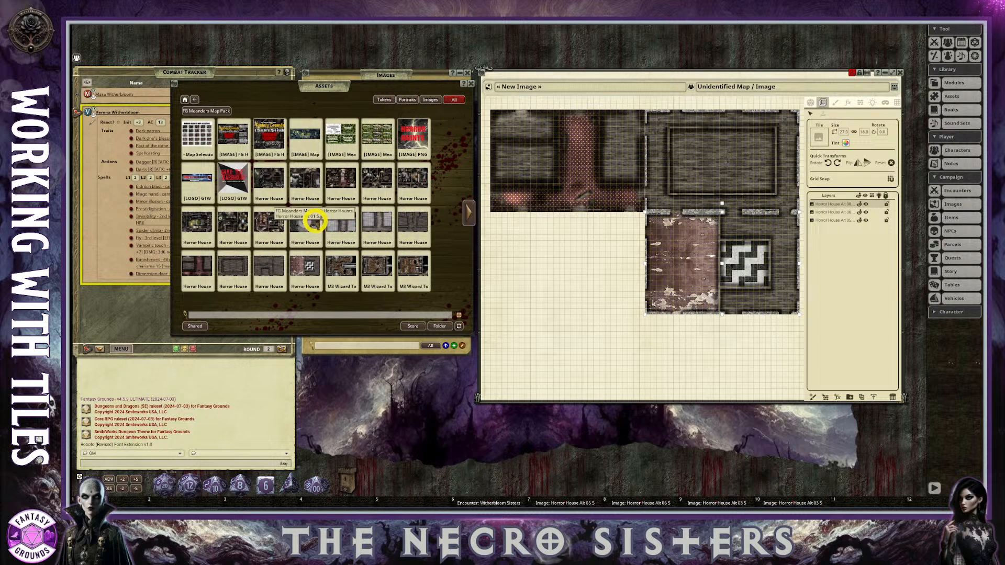
pyautogui.click(314, 222)
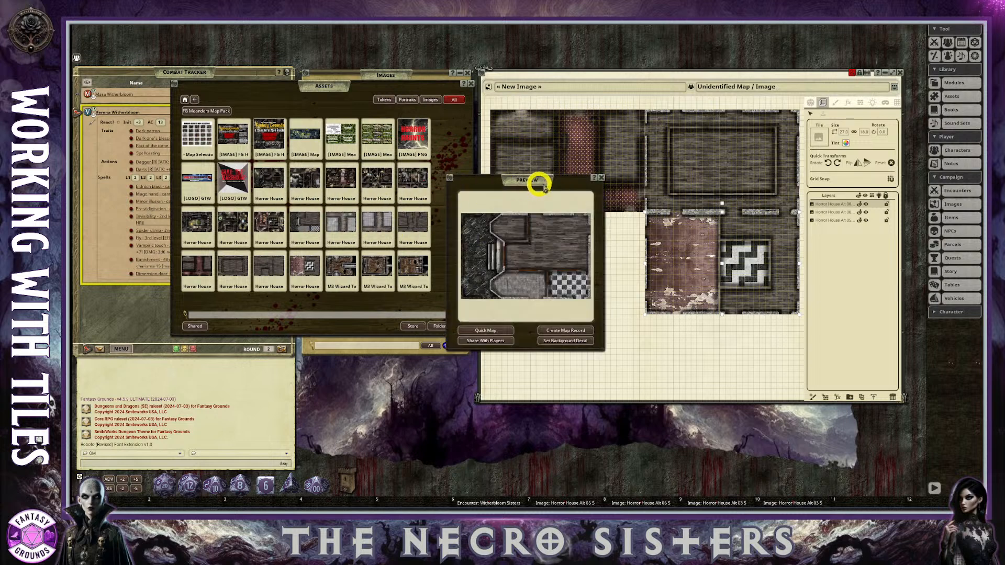
pyautogui.click(595, 178)
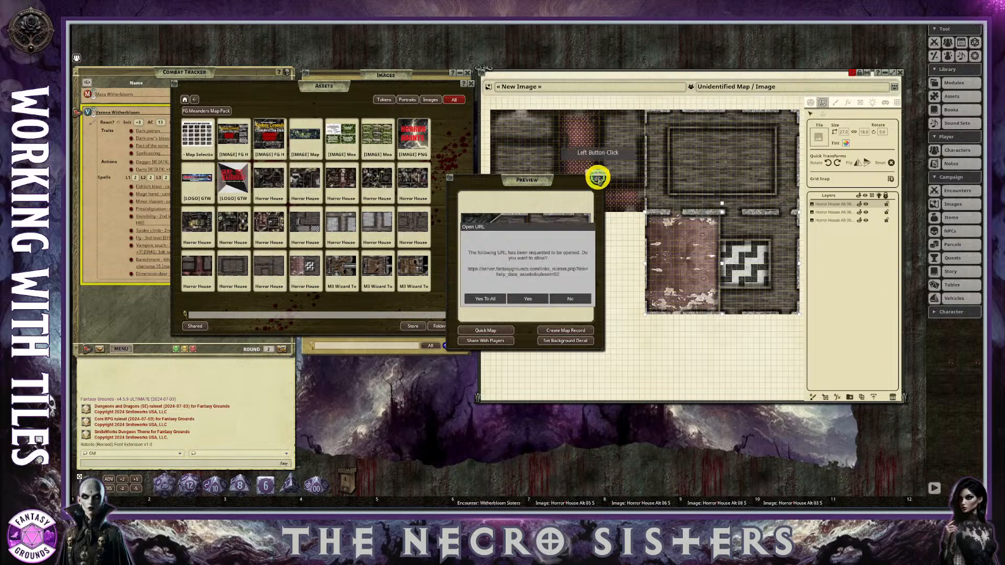
pyautogui.click(570, 300)
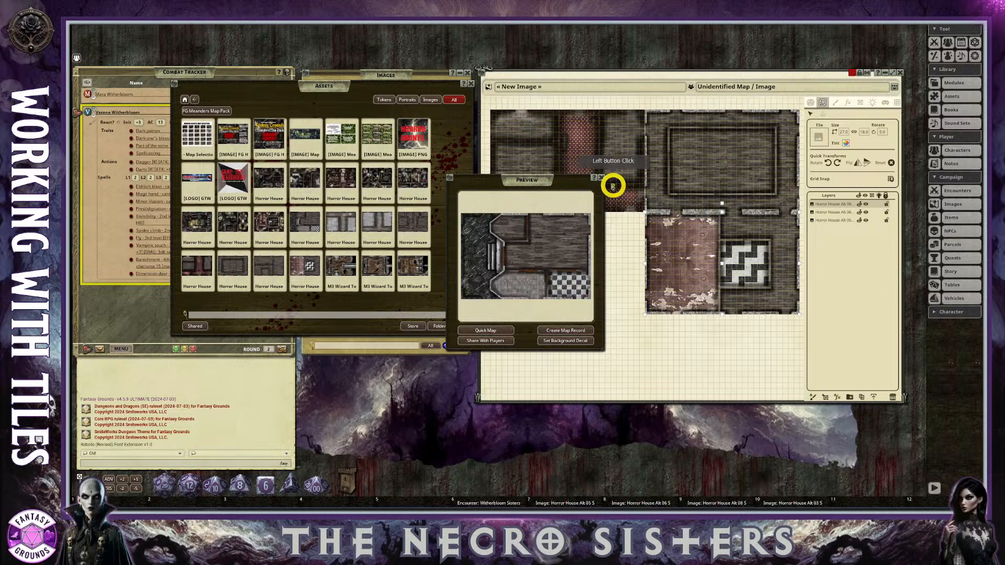
pyautogui.click(603, 177)
# Place the Horror House tile with the checkered floor corner below the first tile, aligned with both adjoining tiles' edges, and deselect it.
pyautogui.moveTo(300, 221); pyautogui.dragTo(538, 281)
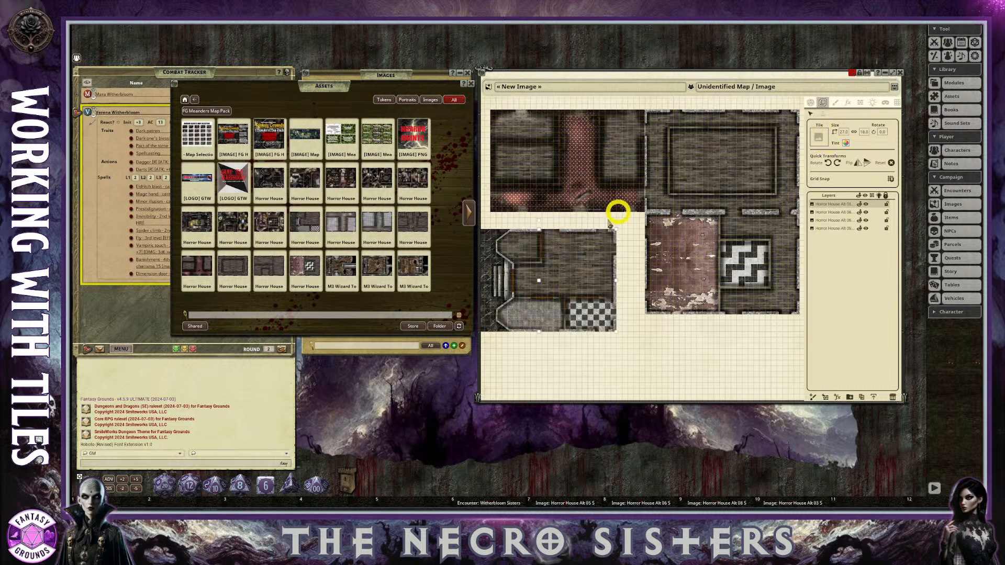
pyautogui.moveTo(576, 231); pyautogui.dragTo(604, 213)
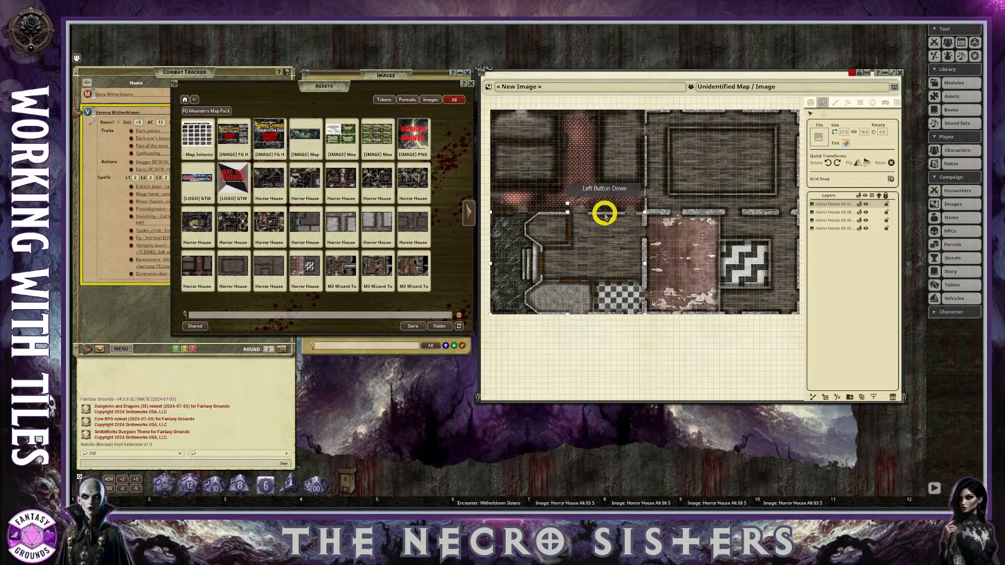
pyautogui.scroll(-2, 597, 316)
pyautogui.click(547, 328)
# Examine the assembled four-tile floor plan closely and as a whole, checking the seams, walls and door openings between rooms.
pyautogui.scroll(3, 545, 315)
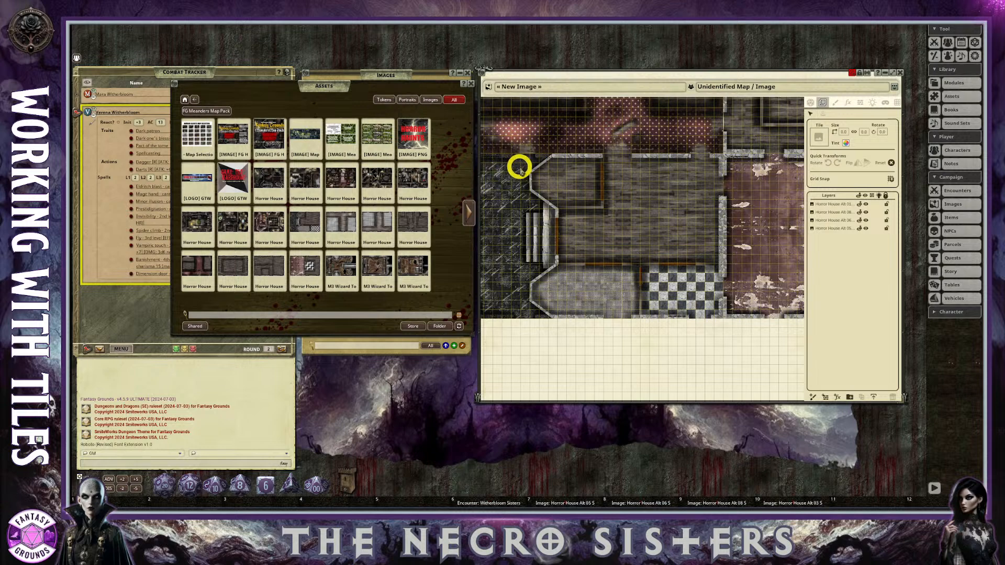
pyautogui.scroll(-3, 521, 178)
pyautogui.scroll(2, 528, 248)
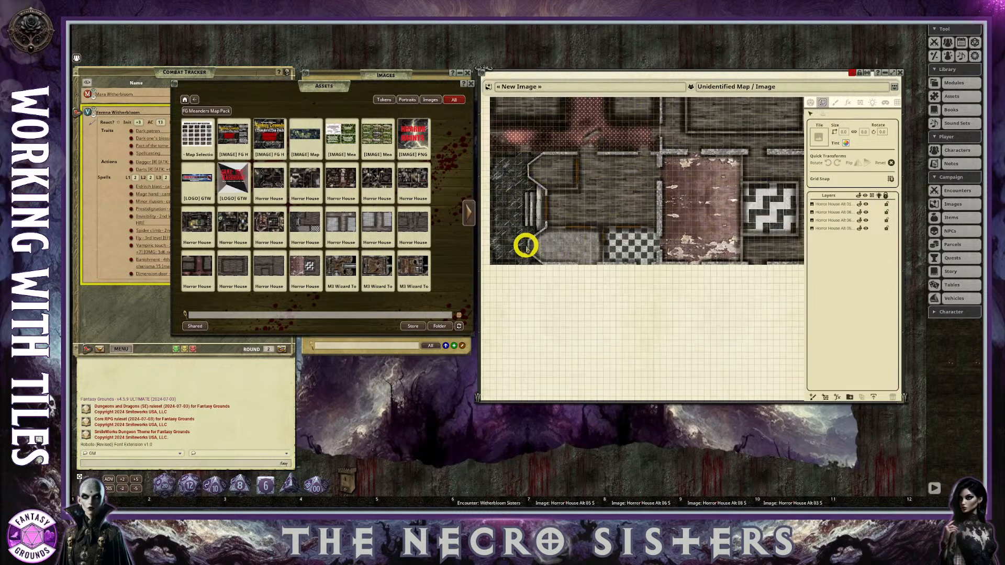
pyautogui.scroll(-2, 574, 219)
pyautogui.scroll(3, 562, 189)
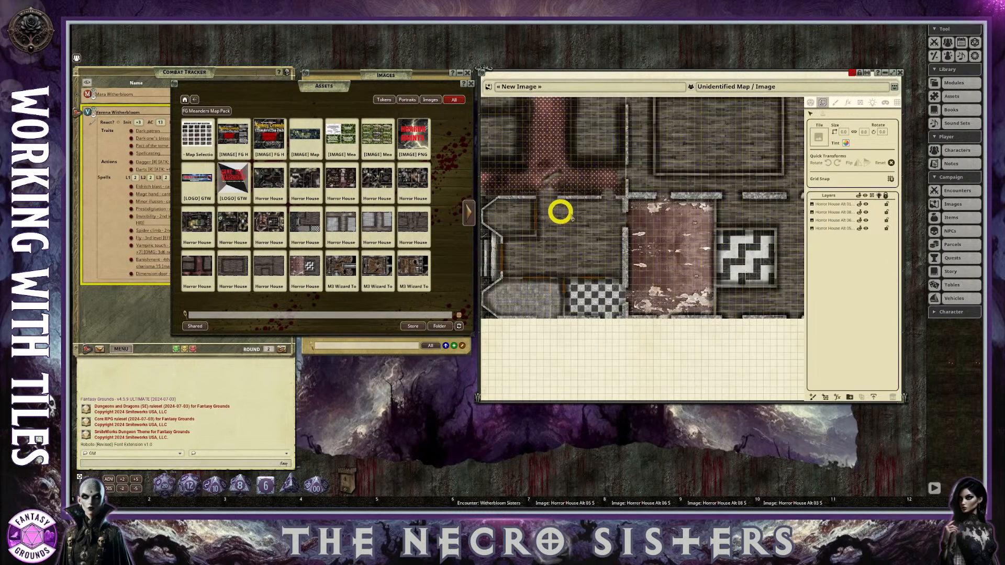
pyautogui.scroll(-1, 659, 235)
pyautogui.scroll(-2, 659, 235)
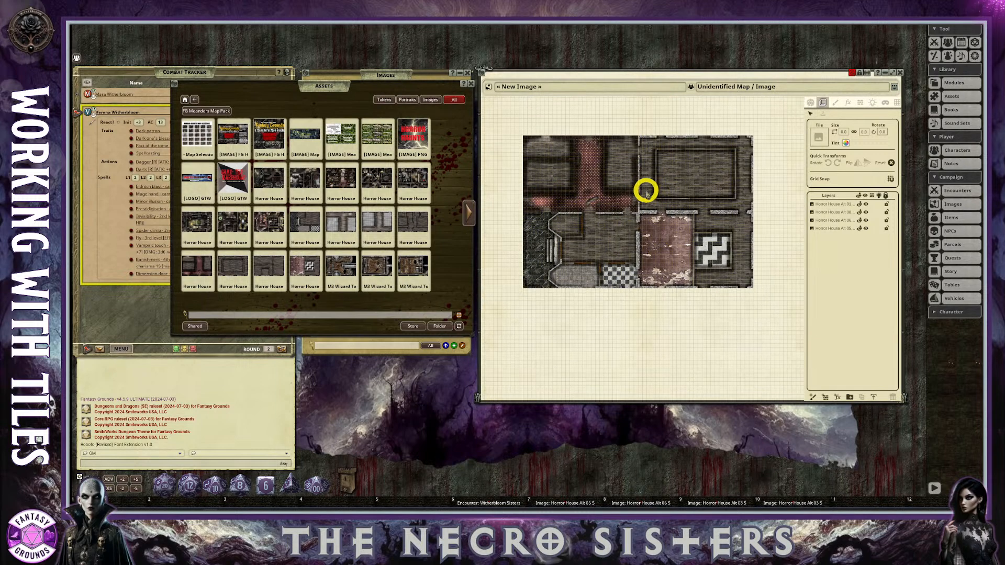
pyautogui.scroll(1, 612, 215)
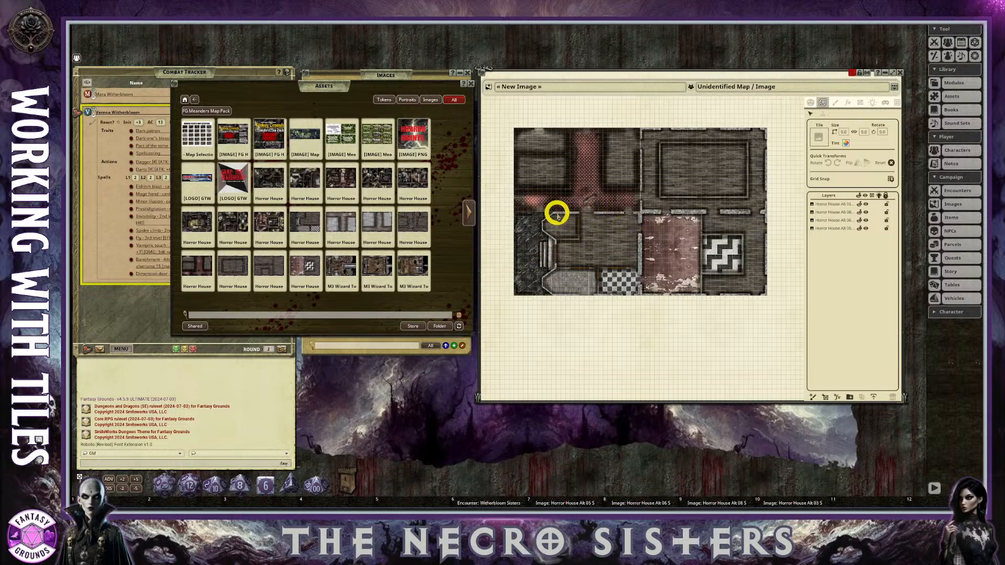
pyautogui.scroll(3, 529, 157)
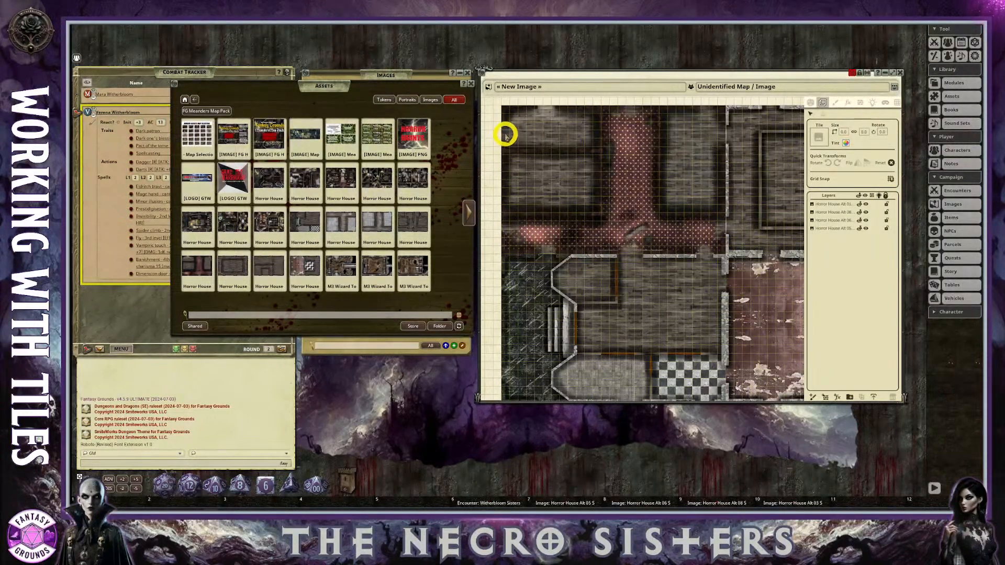
pyautogui.scroll(-1, 544, 136)
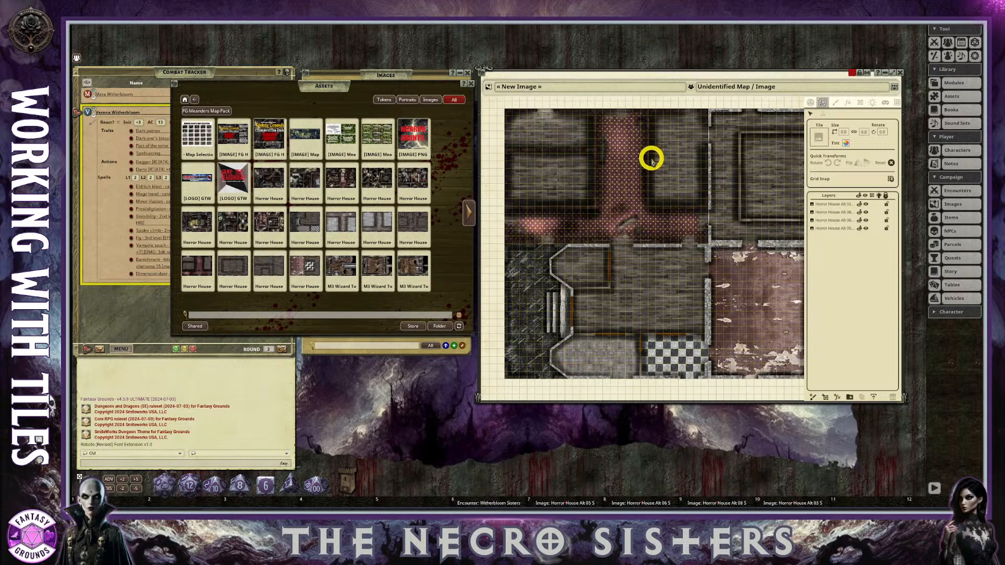
pyautogui.scroll(-3, 649, 181)
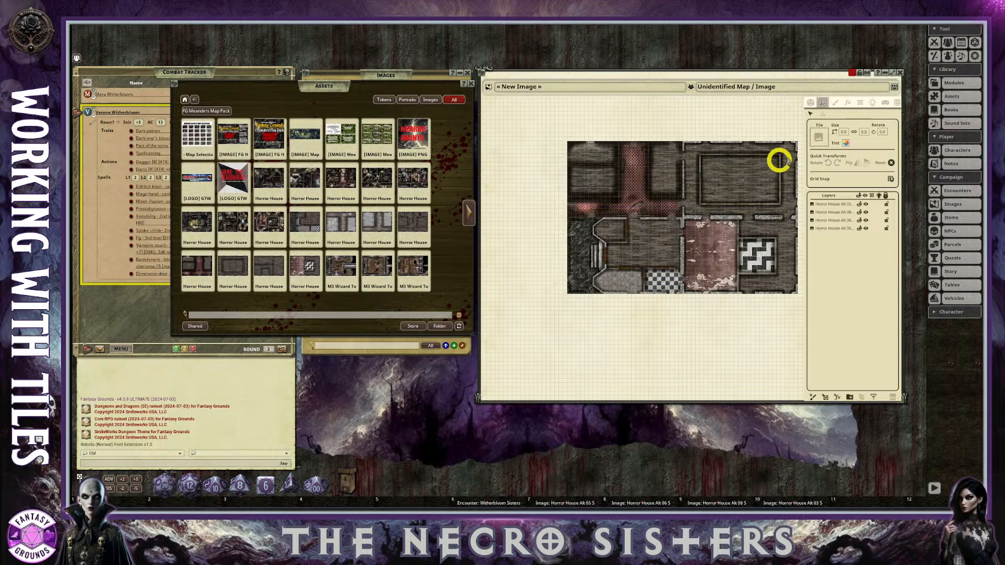
pyautogui.scroll(1, 779, 157)
pyautogui.scroll(-1, 596, 217)
pyautogui.scroll(1, 584, 211)
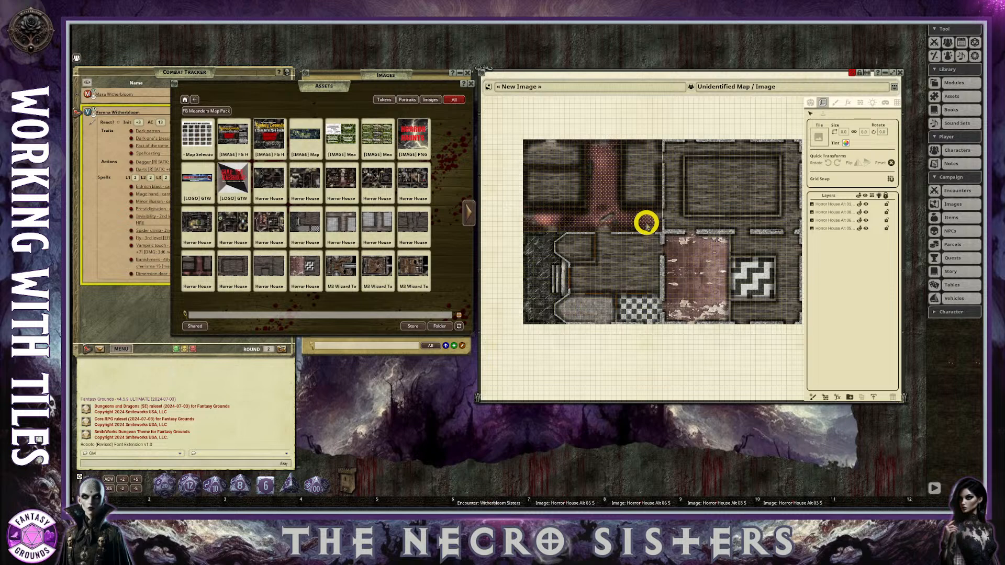
pyautogui.scroll(1, 733, 283)
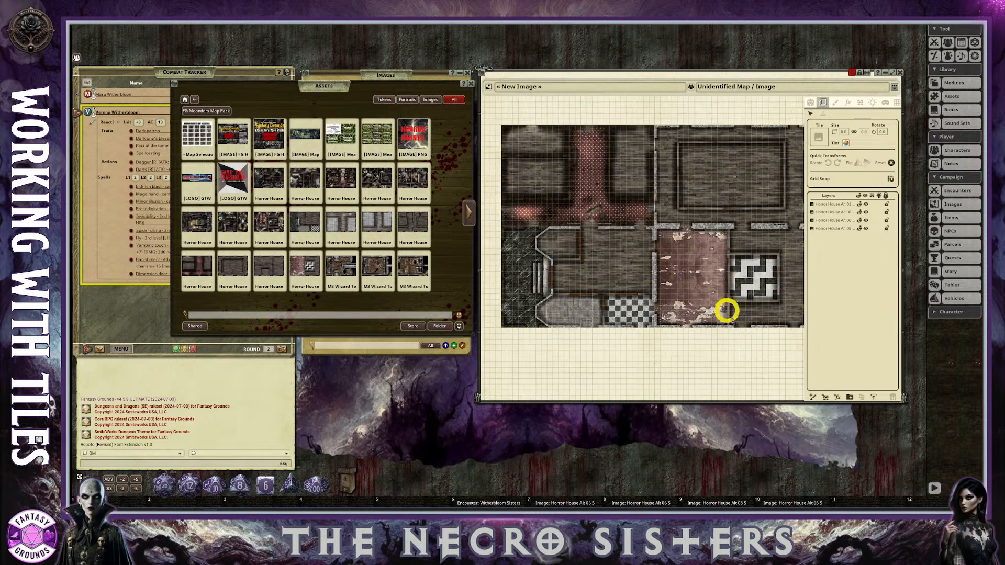
pyautogui.scroll(2, 747, 341)
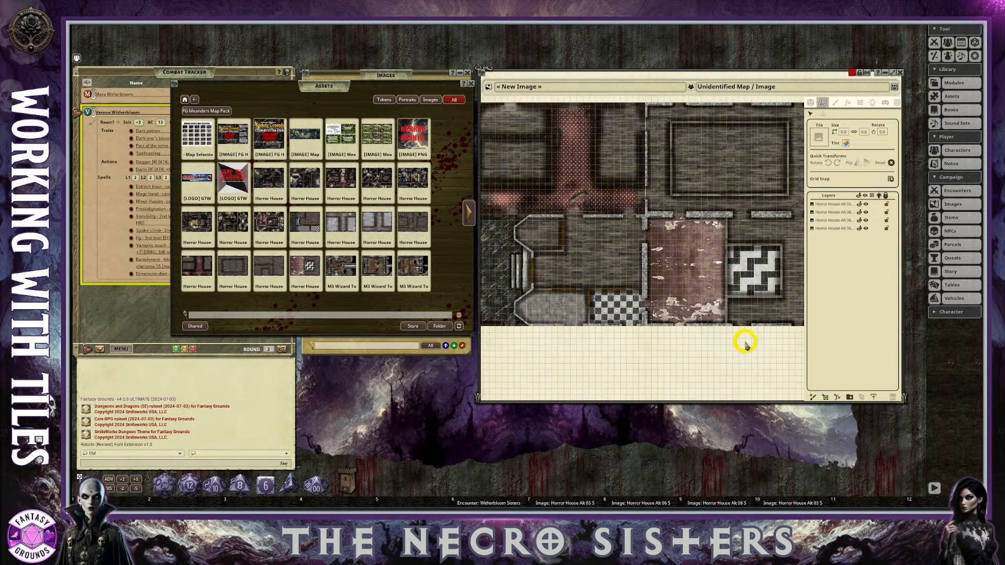
pyautogui.scroll(-2, 746, 343)
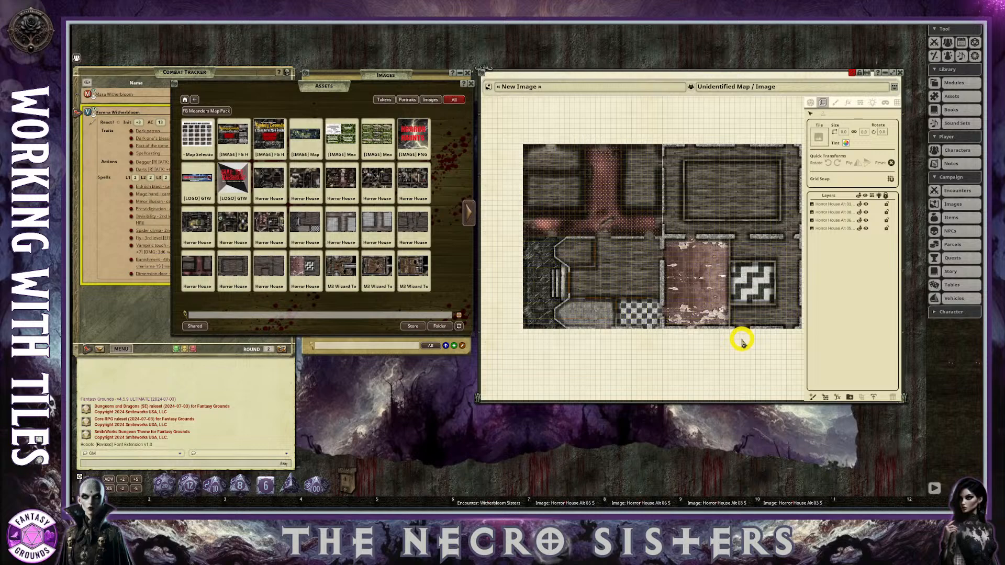
pyautogui.scroll(-3, 671, 146)
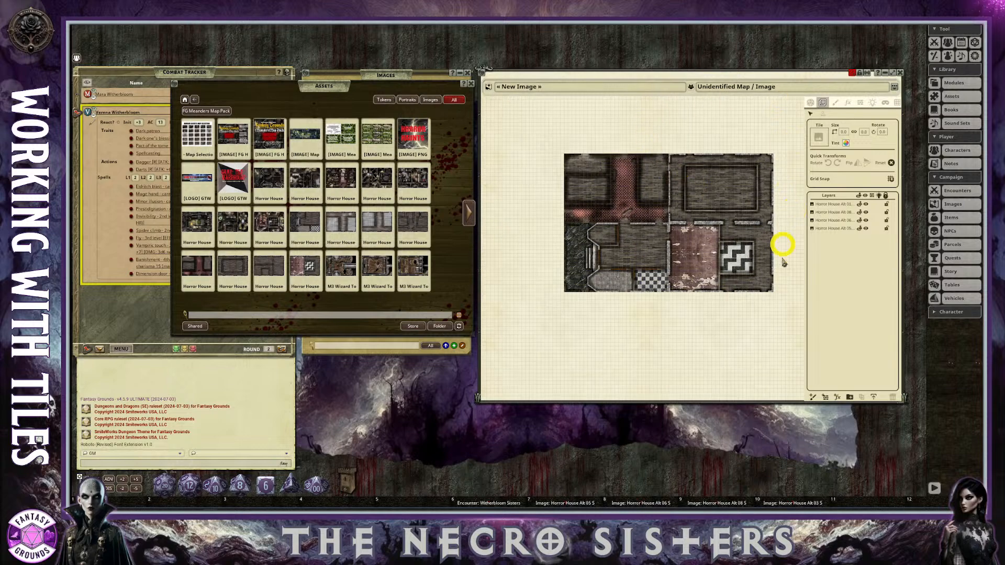
pyautogui.scroll(2, 738, 305)
pyautogui.scroll(-1, 729, 282)
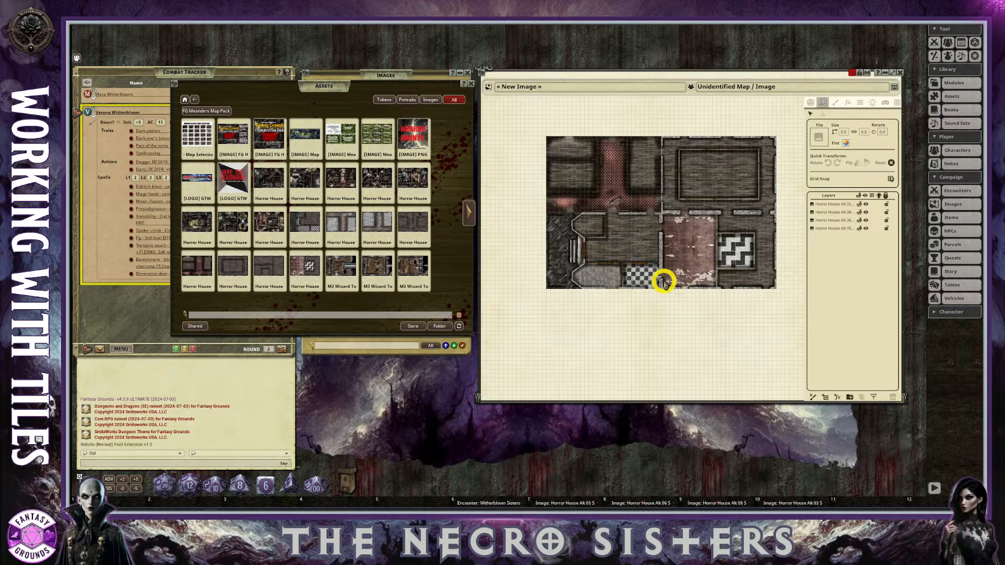
pyautogui.scroll(3, 687, 169)
pyautogui.scroll(-3, 685, 168)
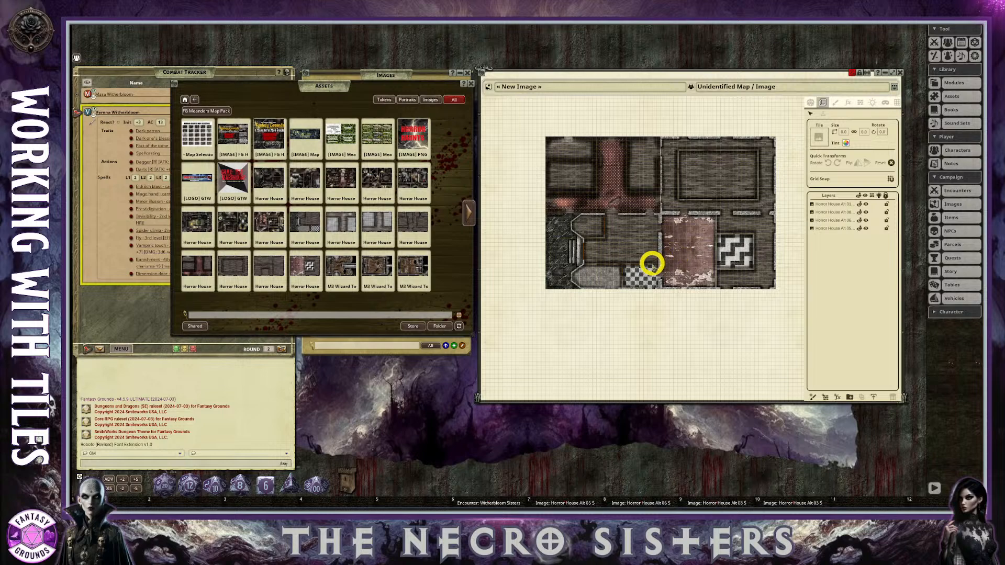
pyautogui.scroll(1, 700, 248)
pyautogui.scroll(-1, 689, 245)
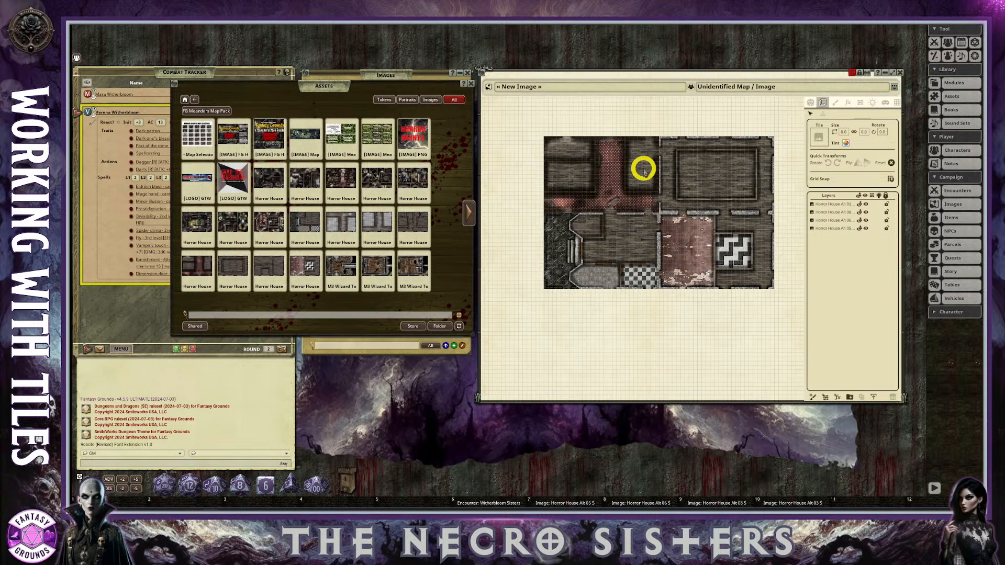
pyautogui.scroll(2, 644, 170)
pyautogui.scroll(-1, 694, 194)
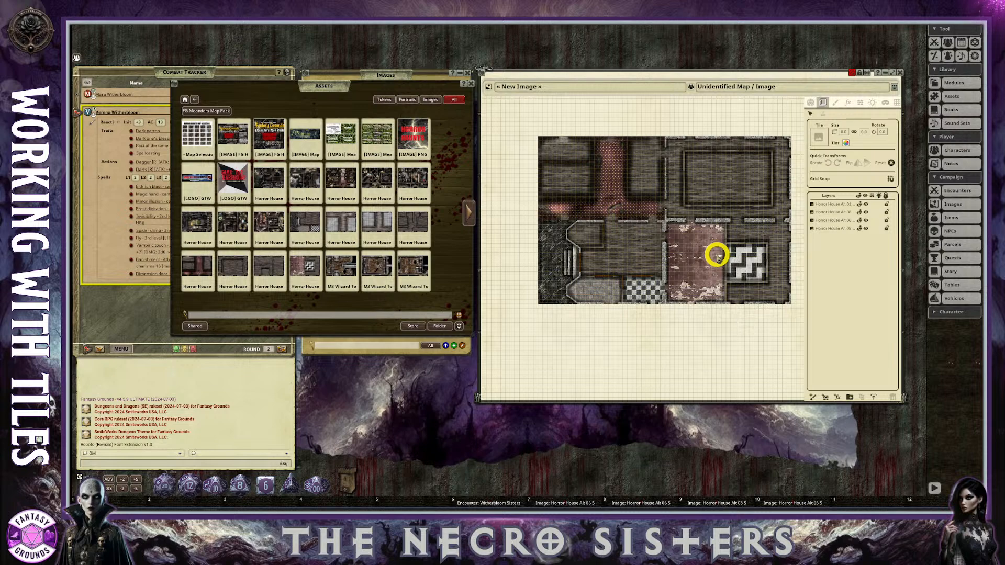
pyautogui.scroll(2, 716, 255)
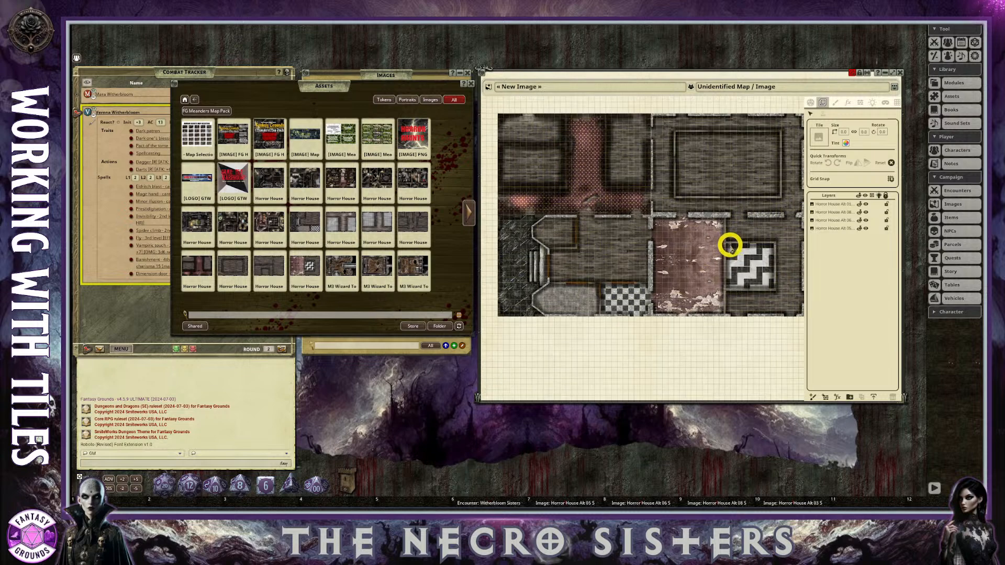
pyautogui.scroll(6, 702, 240)
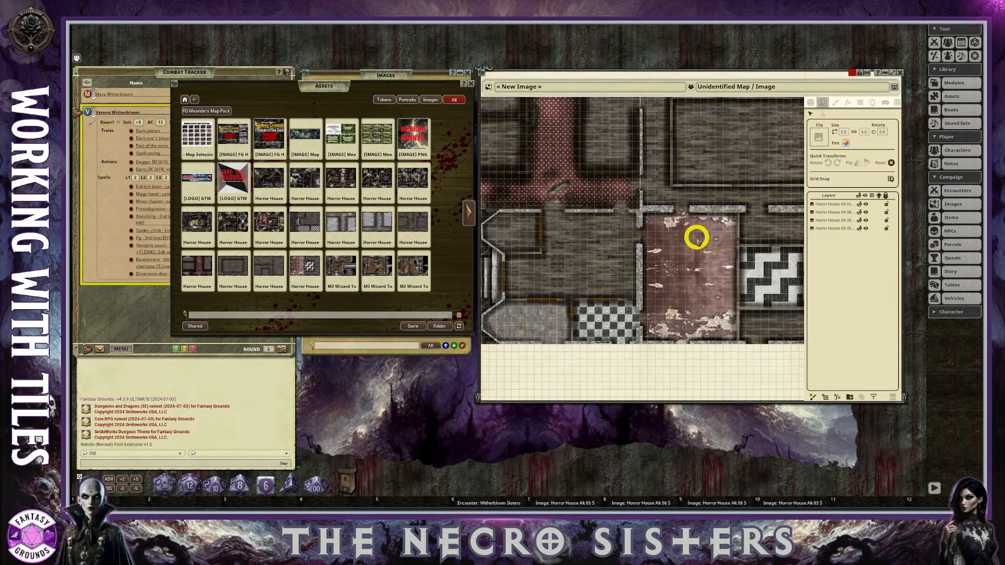
pyautogui.scroll(-2, 697, 239)
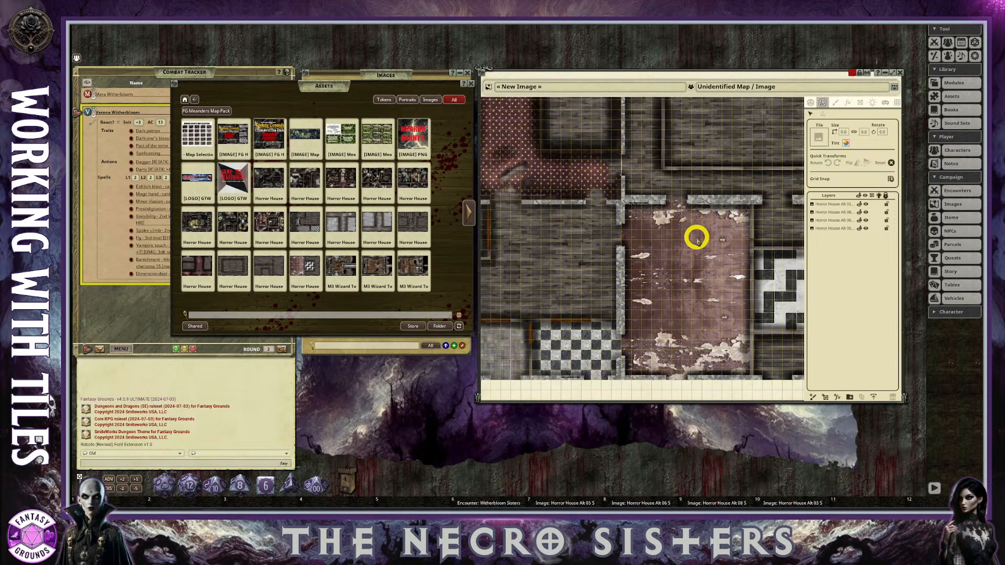
pyautogui.scroll(3, 697, 237)
pyautogui.scroll(-6, 657, 191)
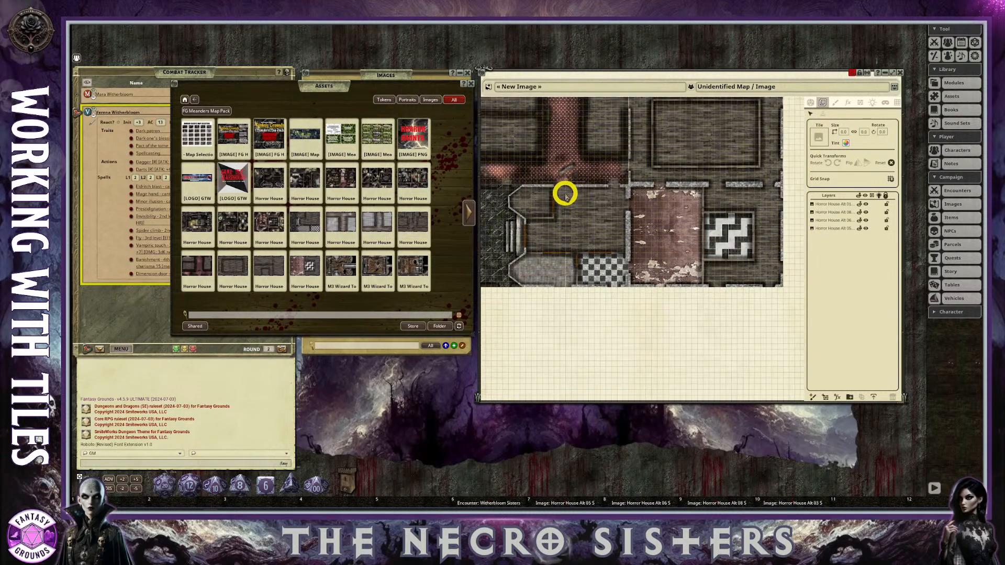
pyautogui.scroll(4, 565, 194)
pyautogui.scroll(-4, 562, 189)
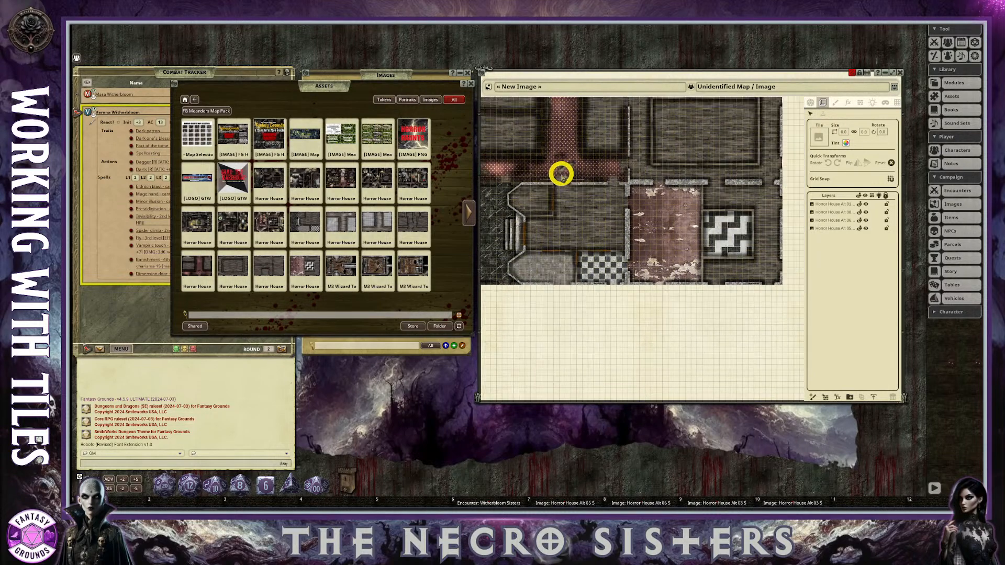
pyautogui.scroll(3, 560, 174)
pyautogui.scroll(-4, 561, 174)
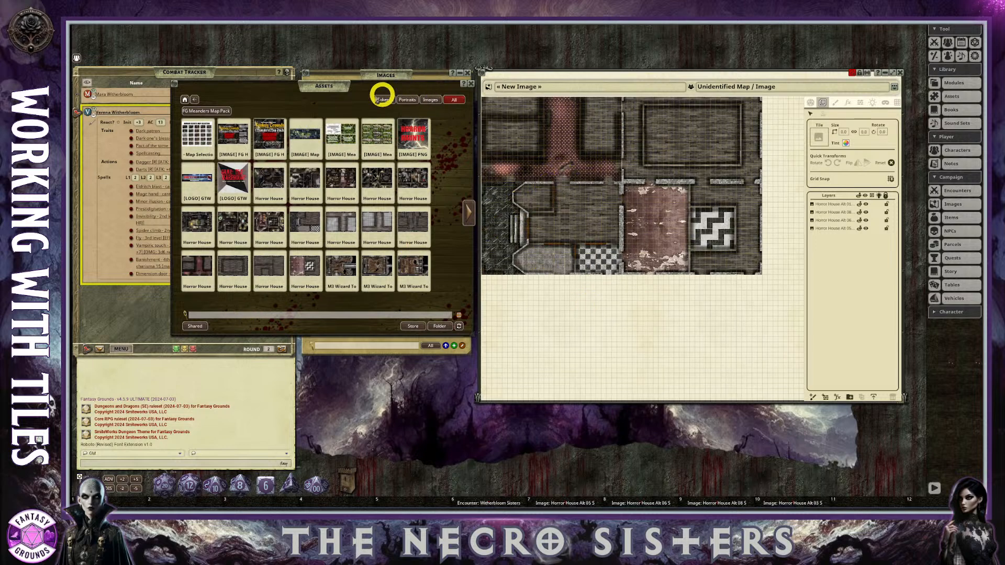
# Limit the Assets browser to images and search it for "door".
pyautogui.click(427, 100)
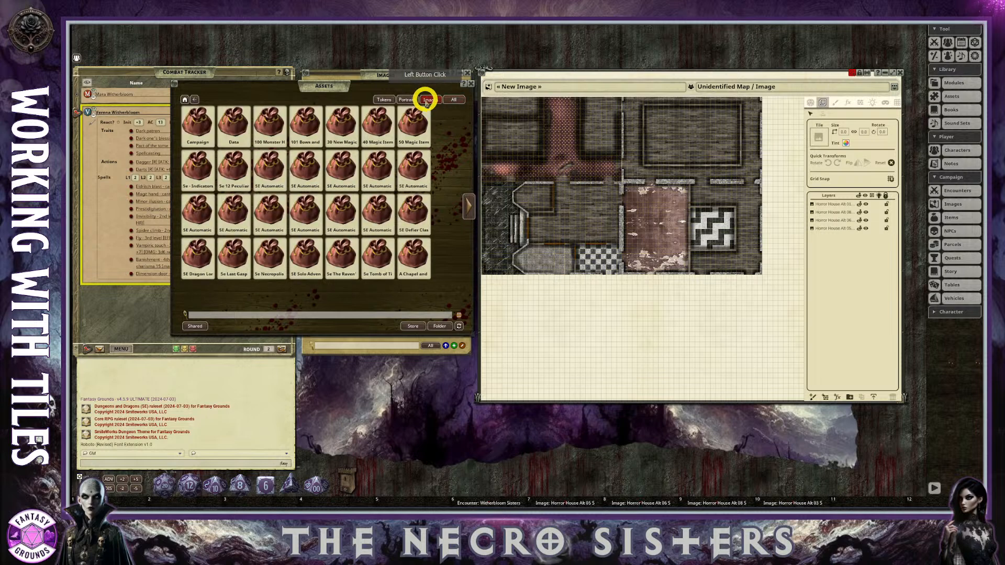
pyautogui.click(228, 313)
pyautogui.write('door')
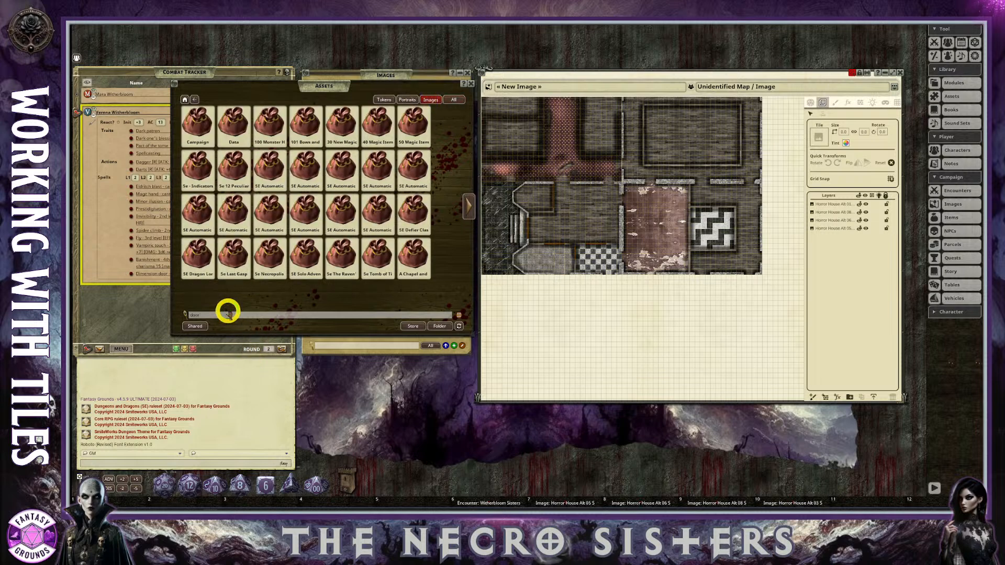
pyautogui.press('Return')
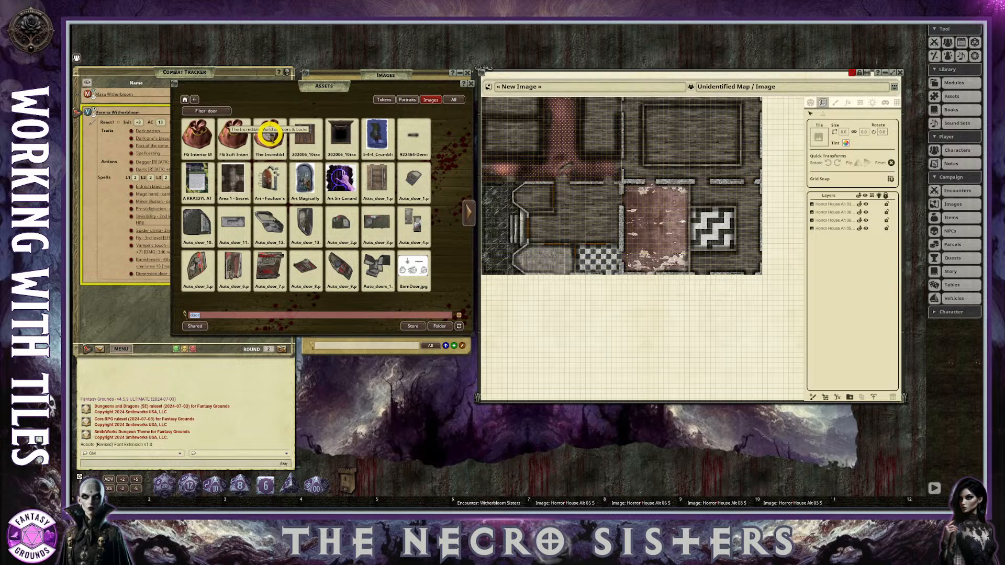
# Browse the "door" image results and open the Doors folder inside the FG Interior Map Pack's Walls folder.
pyautogui.click(465, 211)
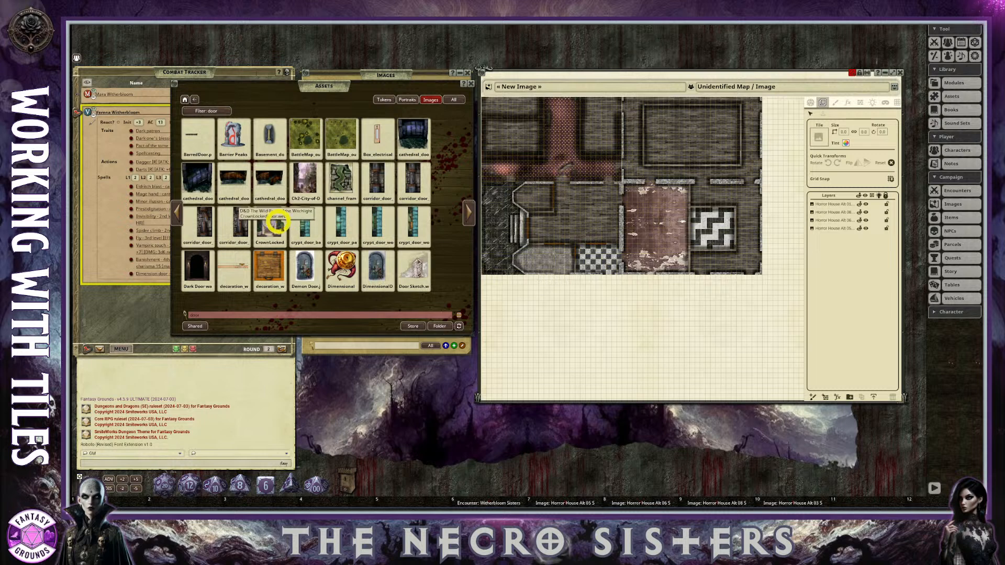
pyautogui.click(178, 210)
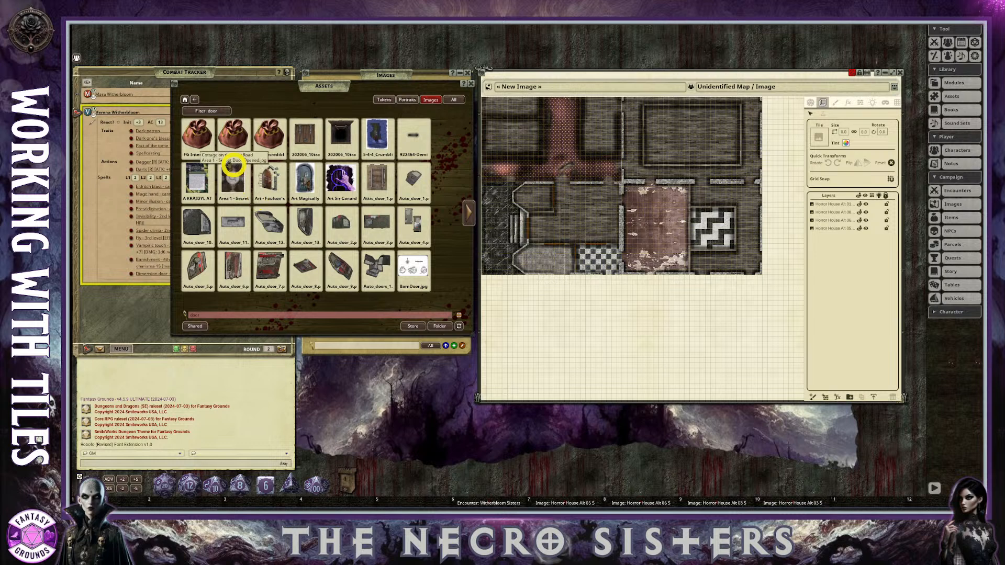
pyautogui.click(198, 131)
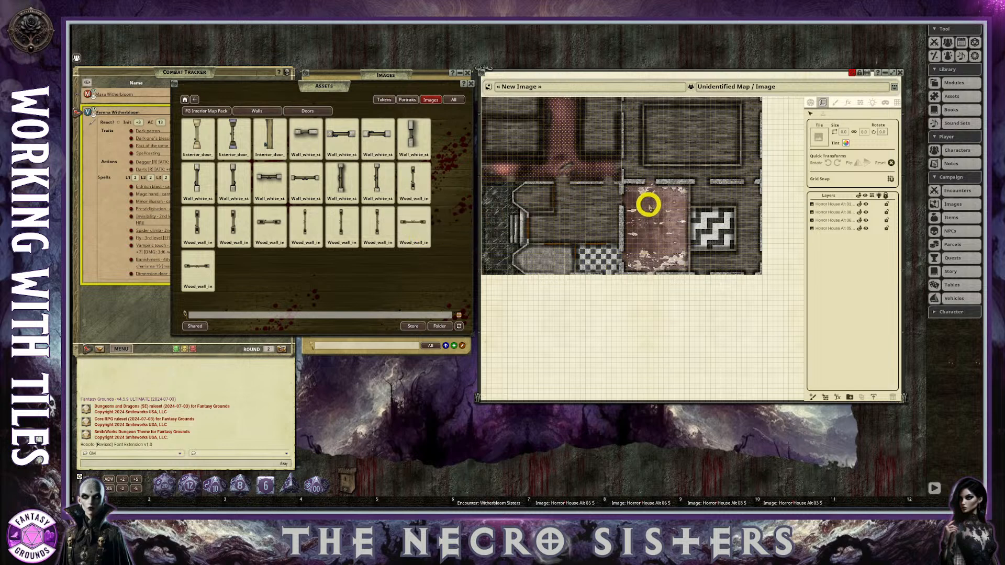
# Add a layer folder named "Floors" that holds the four Horror House tile layers.
pyautogui.scroll(2, 649, 202)
pyautogui.scroll(3, 582, 168)
pyautogui.scroll(-3, 646, 198)
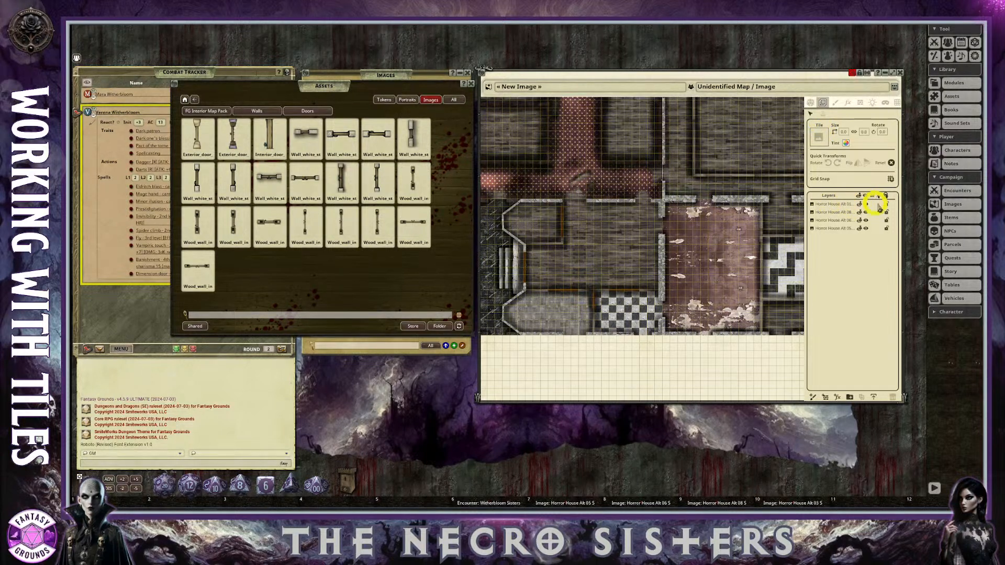
pyautogui.click(851, 398)
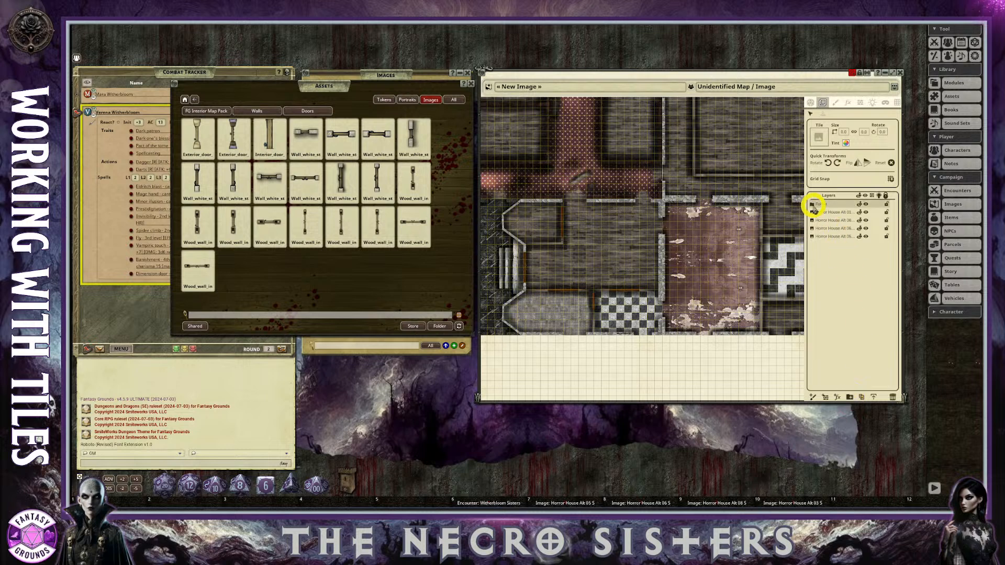
pyautogui.moveTo(818, 215)
pyautogui.mouseDown()
pyautogui.moveTo(822, 202)
pyautogui.moveTo(837, 231)
pyautogui.moveTo(835, 222)
pyautogui.mouseUp()
pyautogui.click(830, 204)
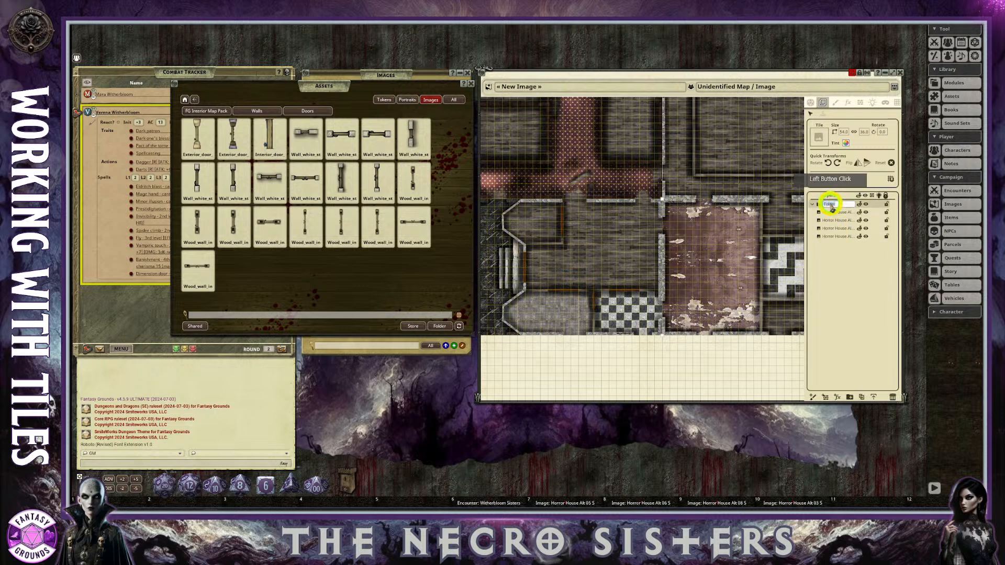
pyautogui.doubleClick(848, 205)
pyautogui.write('Floors')
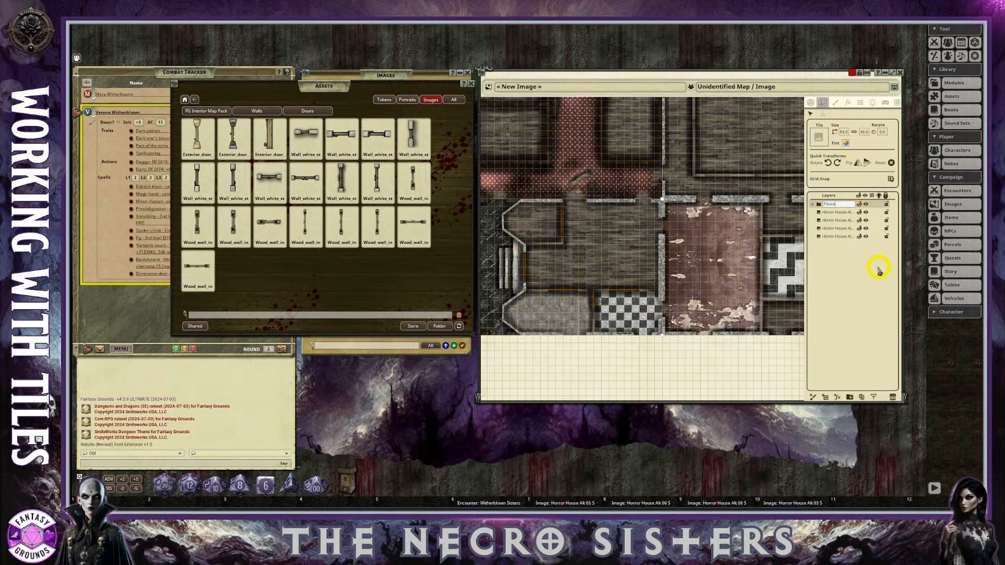
pyautogui.click(856, 262)
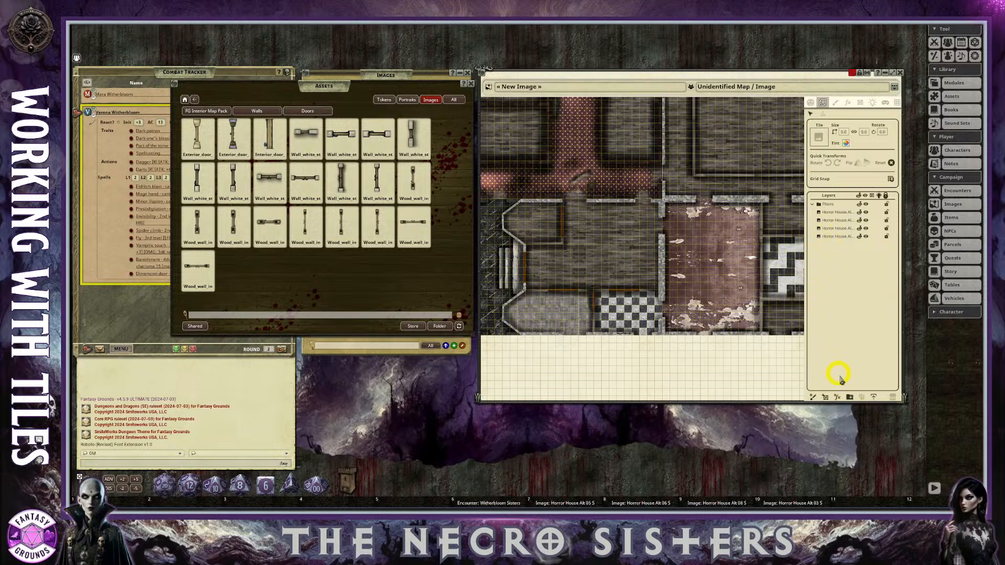
# Add a second layer folder named "Doors" above Floors and collapse the Floors folder.
pyautogui.click(850, 398)
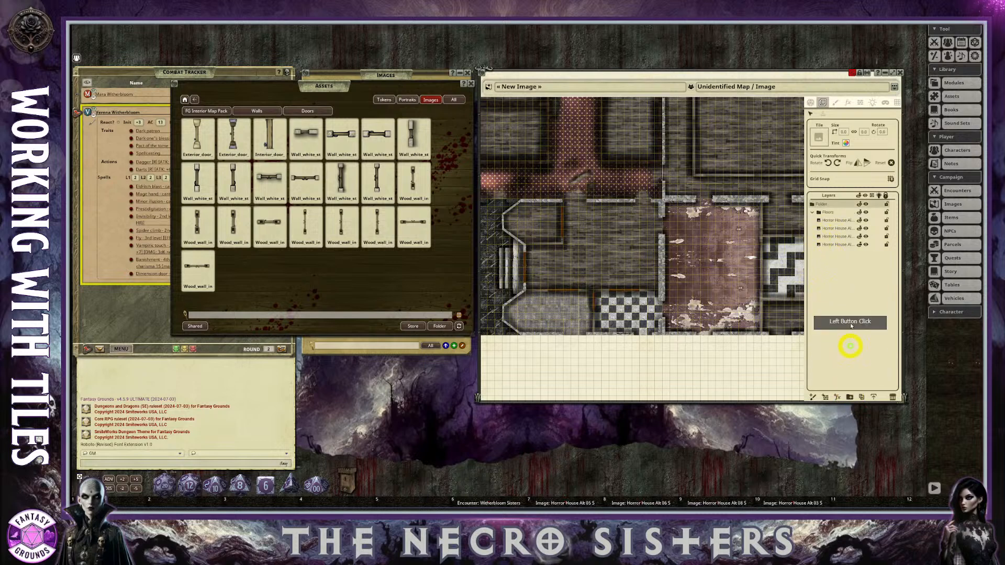
pyautogui.doubleClick(830, 204)
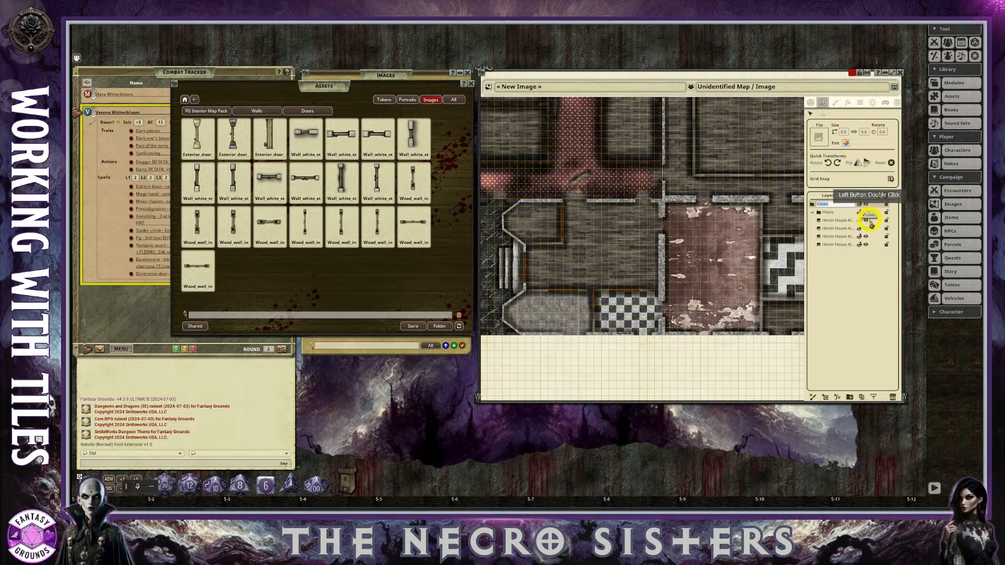
pyautogui.write('Doors')
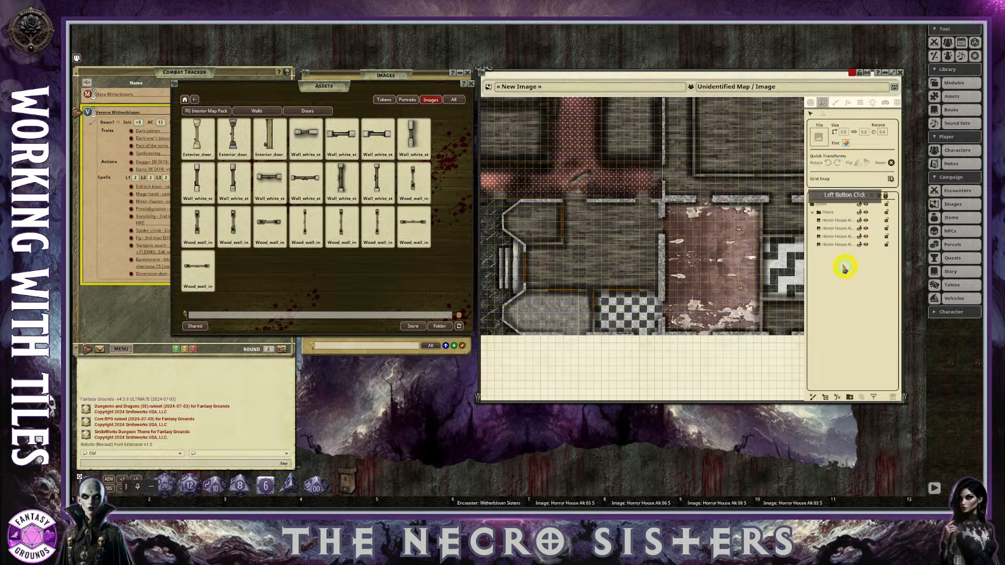
pyautogui.click(814, 213)
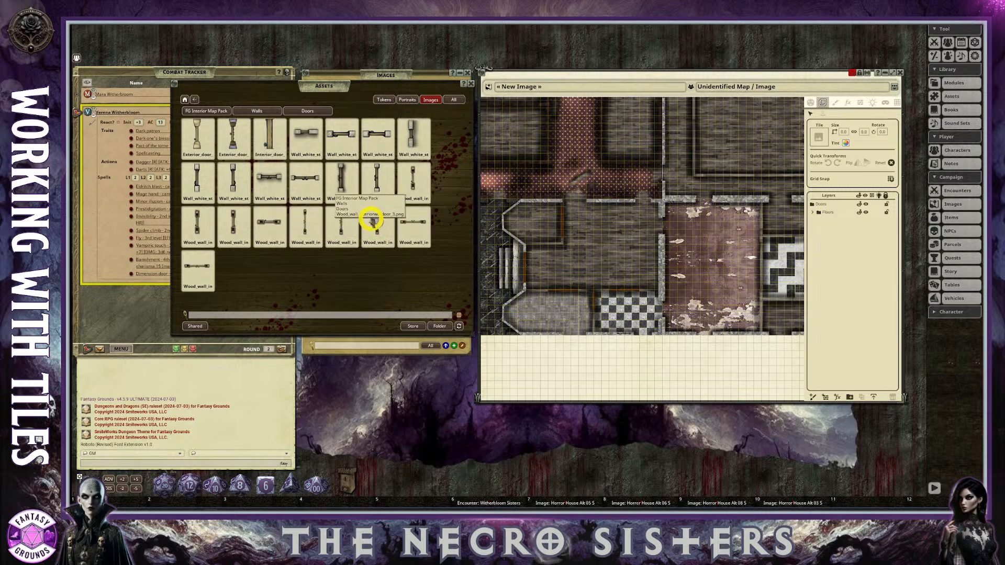
# Save two wood interior wall door images to separate empty hotkey slots and close the Assets browser.
pyautogui.scroll(-2, 599, 224)
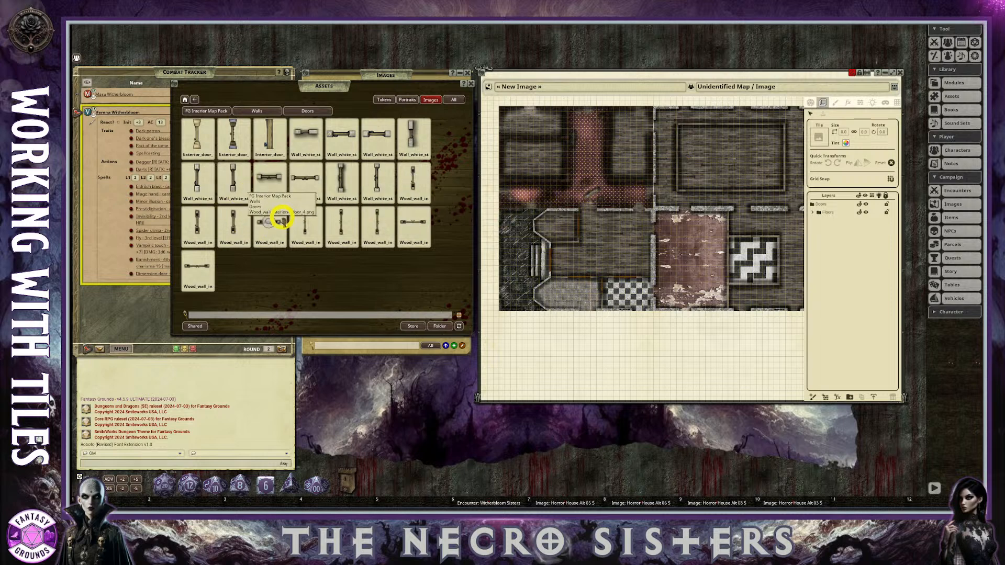
pyautogui.moveTo(234, 228); pyautogui.dragTo(418, 500)
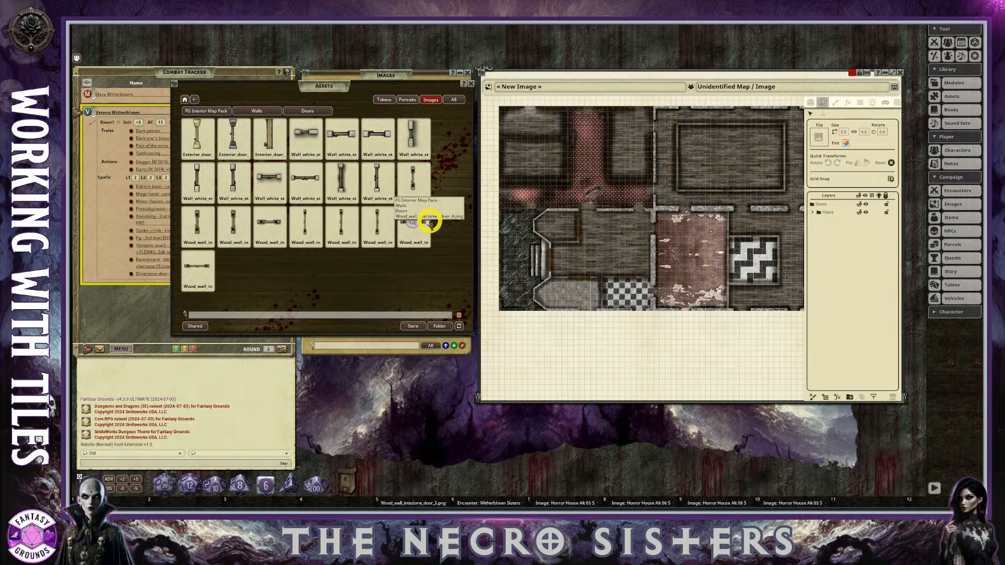
pyautogui.moveTo(378, 223); pyautogui.dragTo(835, 502)
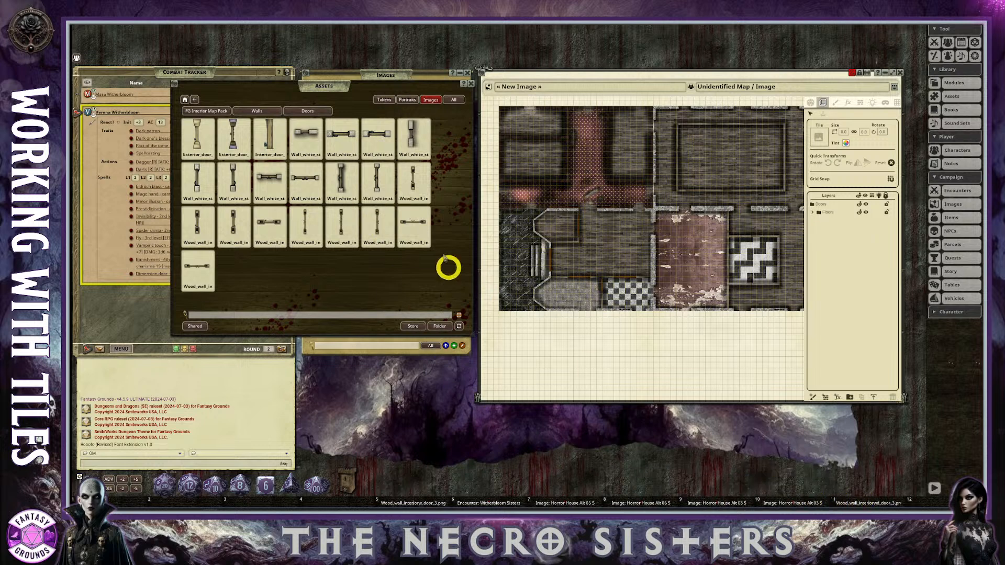
pyautogui.click(472, 84)
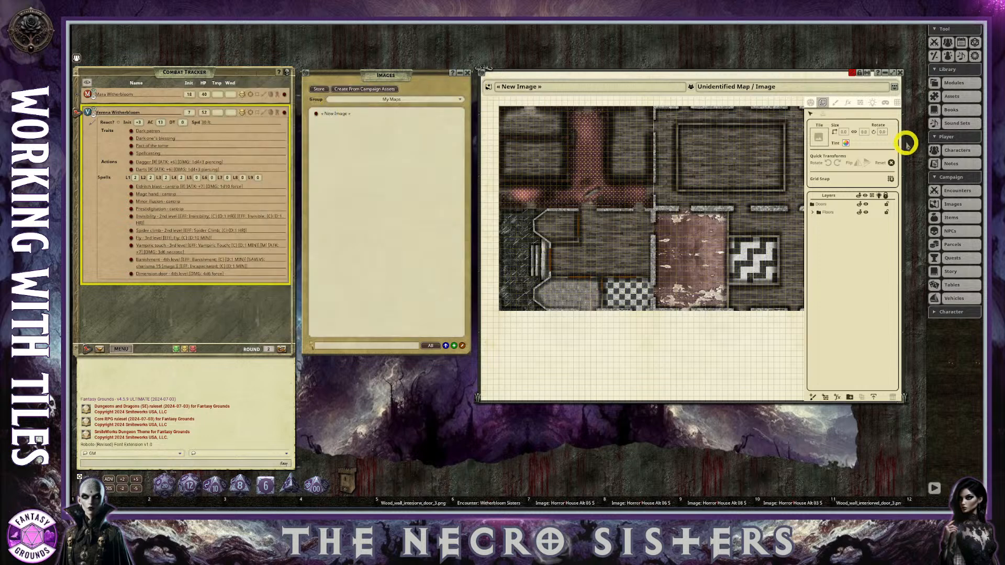
# Reopen the Assets browser to review the FG Interior Map Pack, Walls and Doors folder path, and close it again.
pyautogui.click(951, 98)
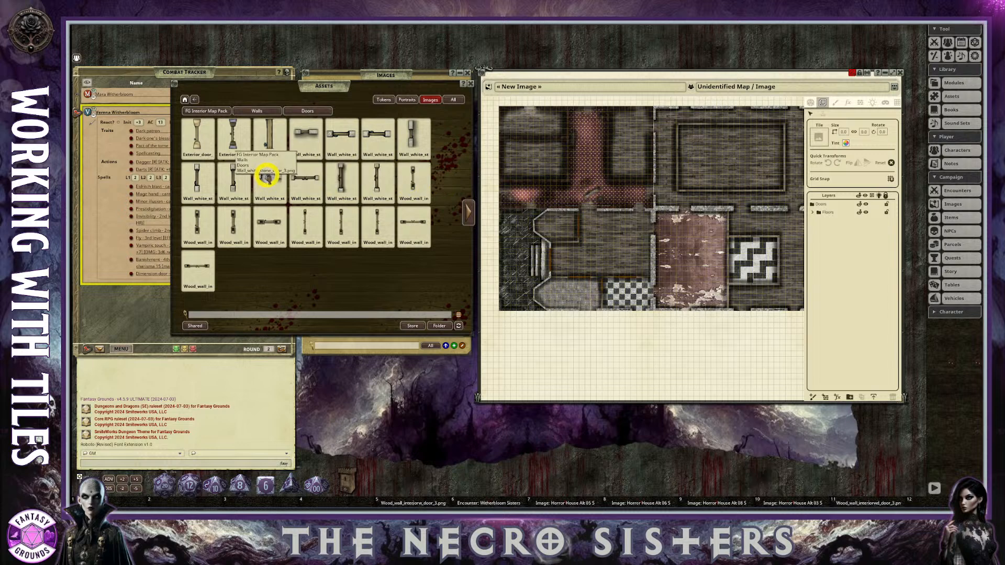
pyautogui.click(311, 111)
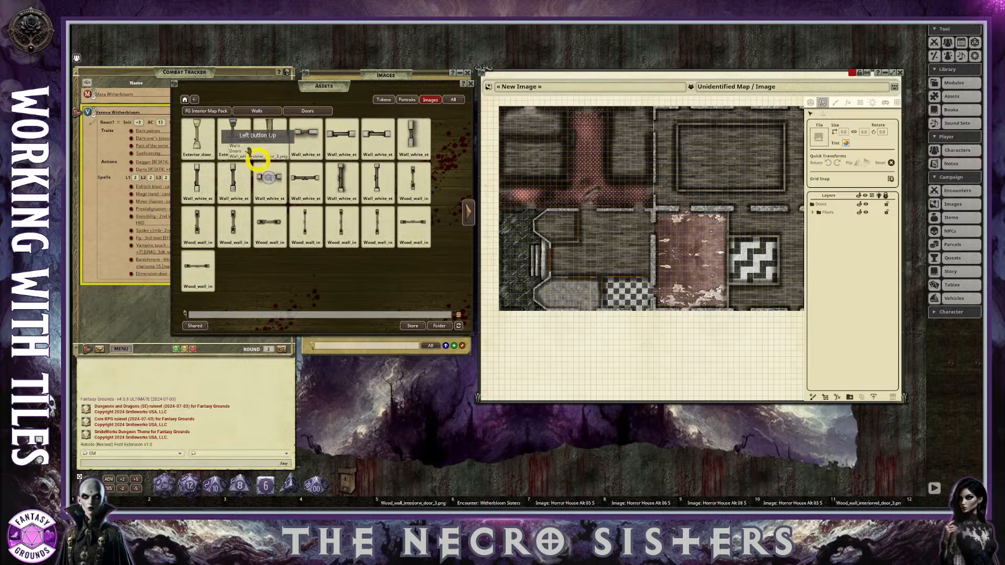
pyautogui.click(207, 110)
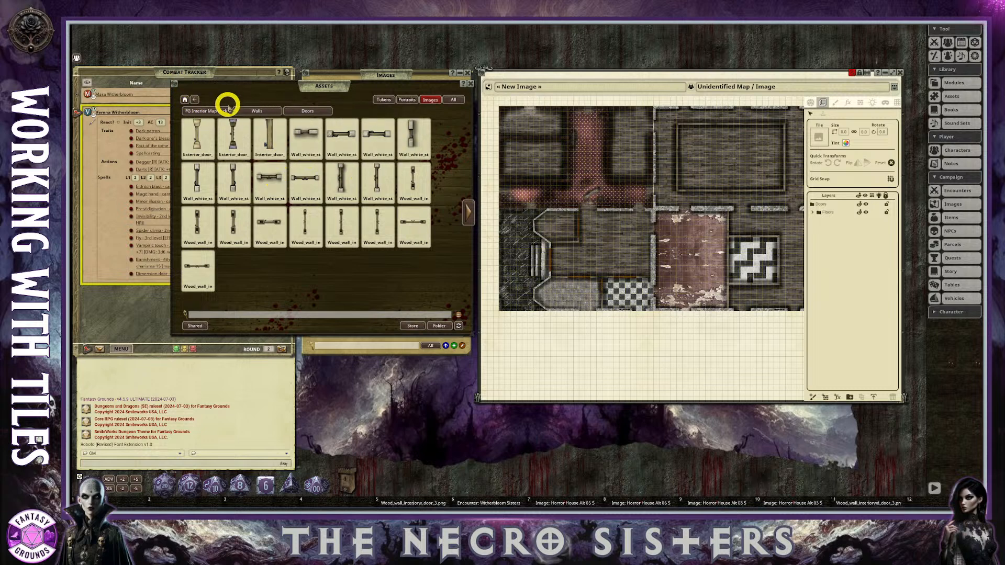
pyautogui.click(299, 111)
pyautogui.moveTo(299, 111); pyautogui.dragTo(444, 111)
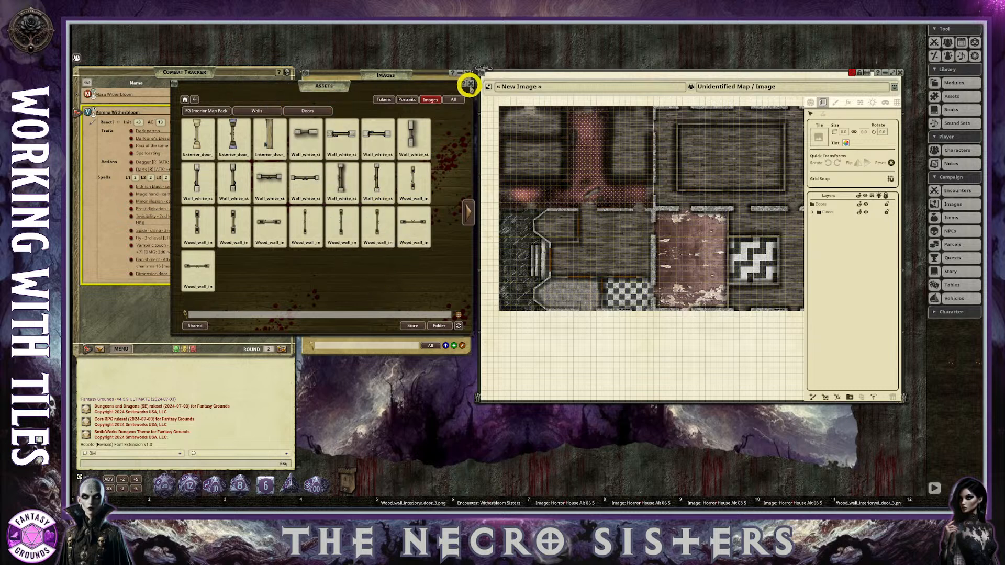
pyautogui.click(471, 85)
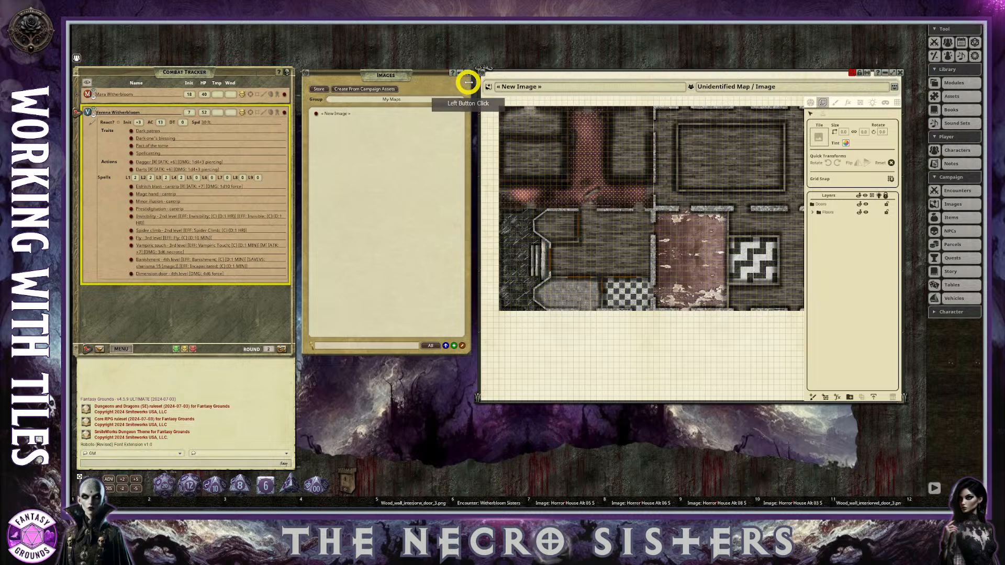
# Rename the new image as "Map, Haunted House".
pyautogui.click(567, 90)
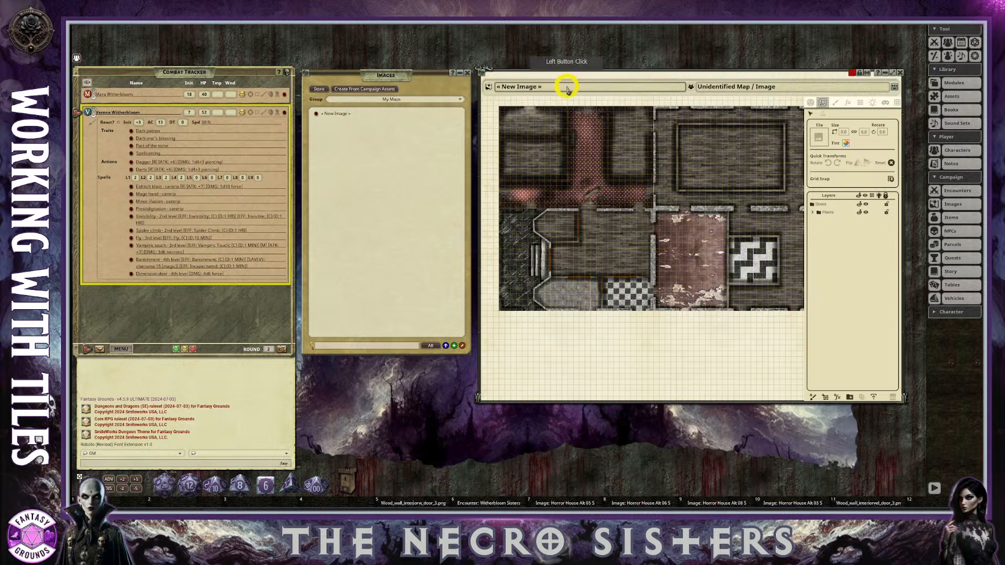
pyautogui.write('Haunted House')
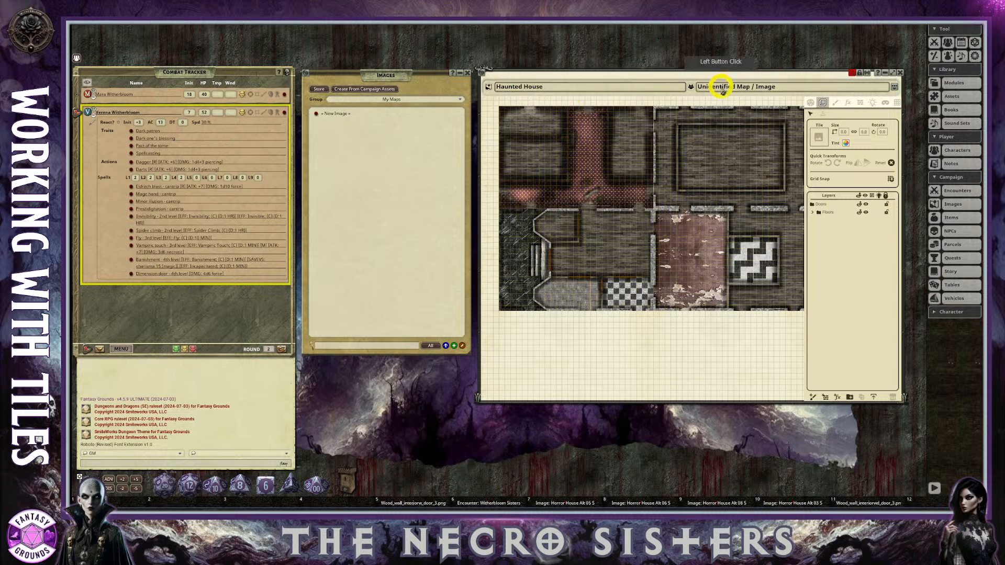
pyautogui.click(501, 95)
pyautogui.write('Map')
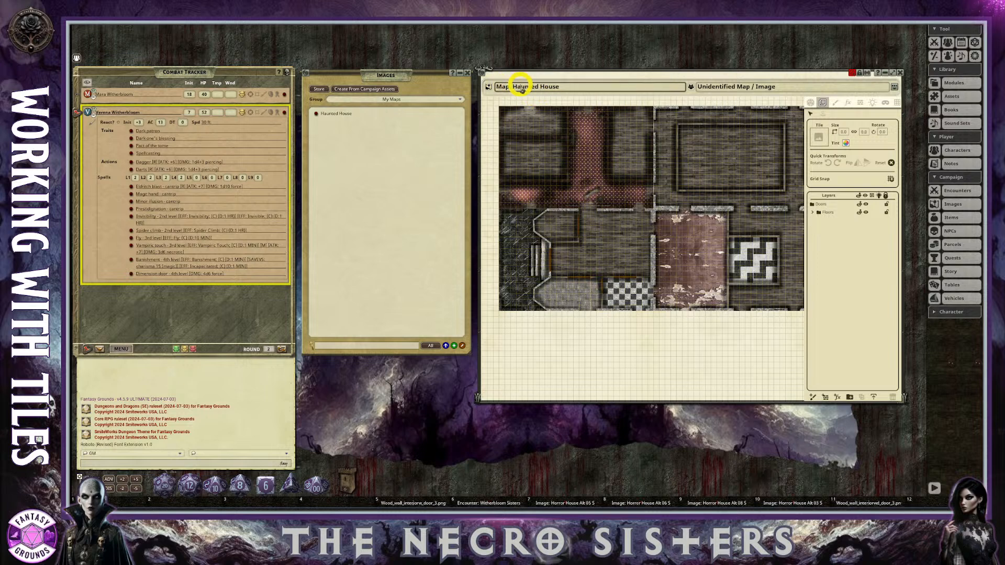
pyautogui.click(503, 88)
pyautogui.click(510, 91)
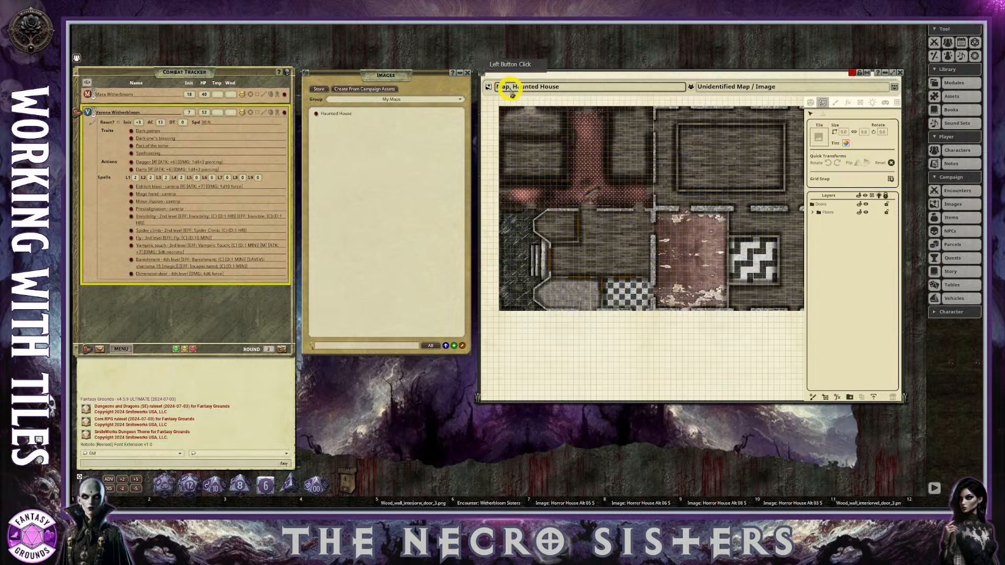
pyautogui.click(506, 90)
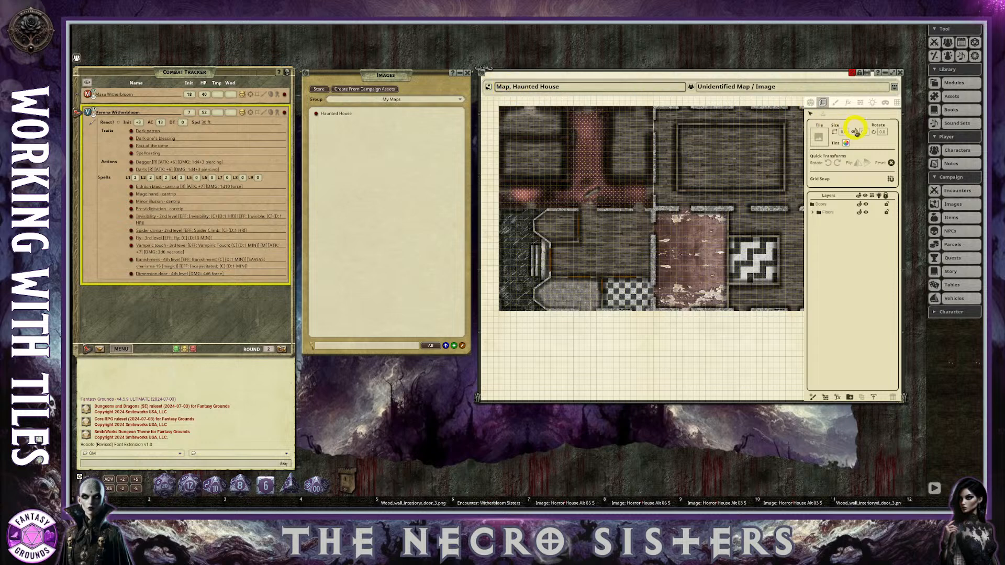
pyautogui.click(446, 161)
pyautogui.click(388, 144)
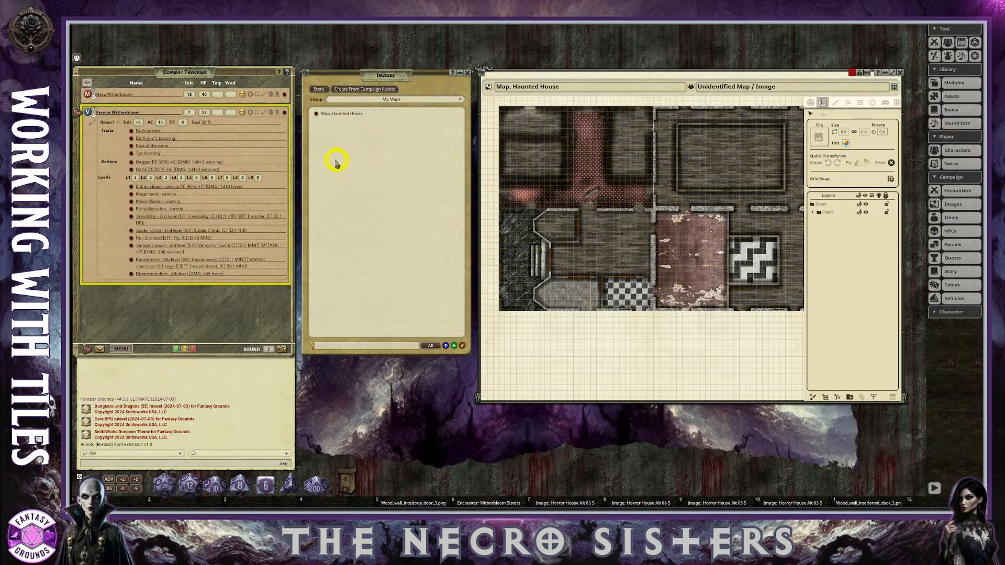
pyautogui.click(500, 89)
pyautogui.moveTo(497, 88); pyautogui.dragTo(570, 90)
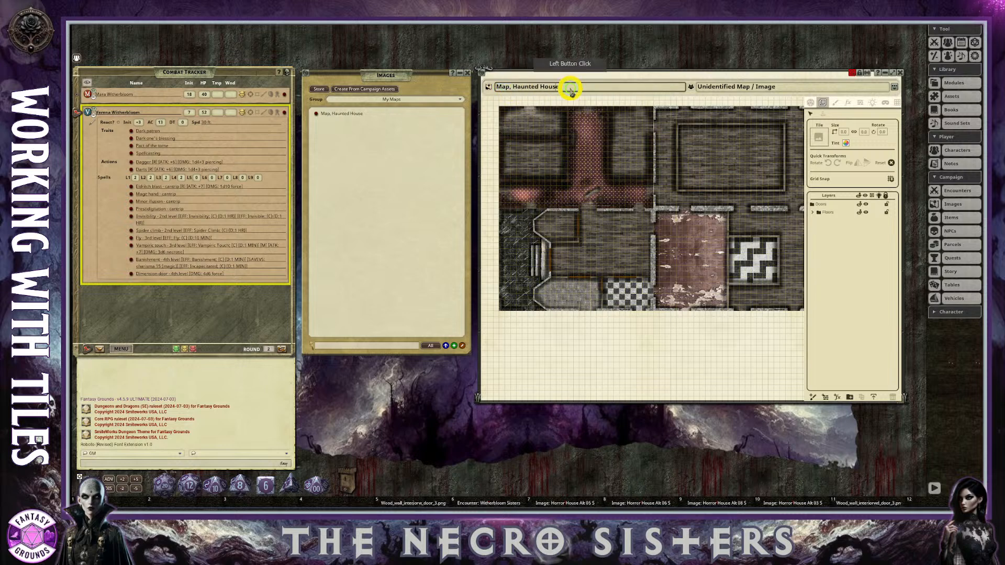
pyautogui.click(568, 111)
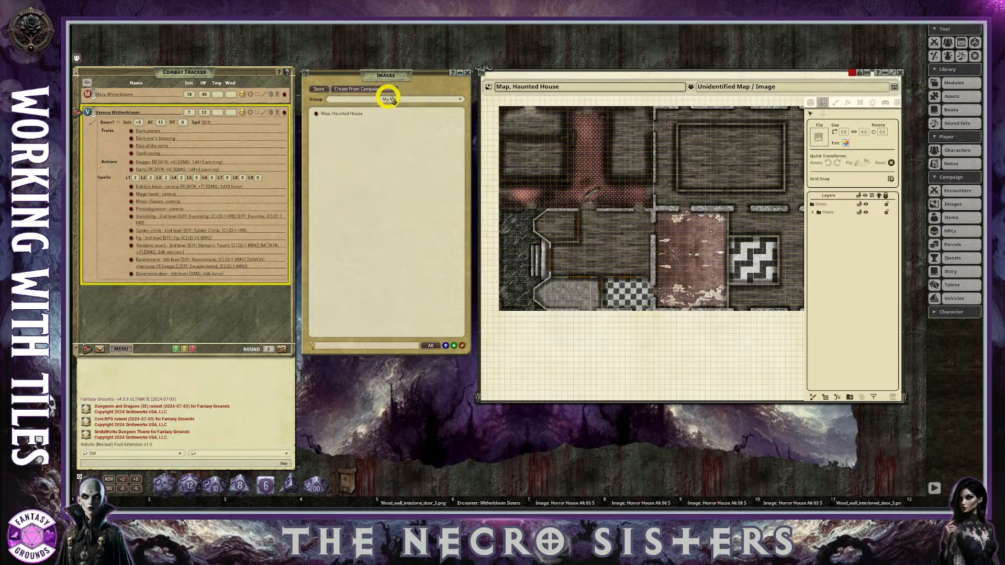
pyautogui.click(497, 90)
pyautogui.moveTo(495, 90); pyautogui.dragTo(512, 89)
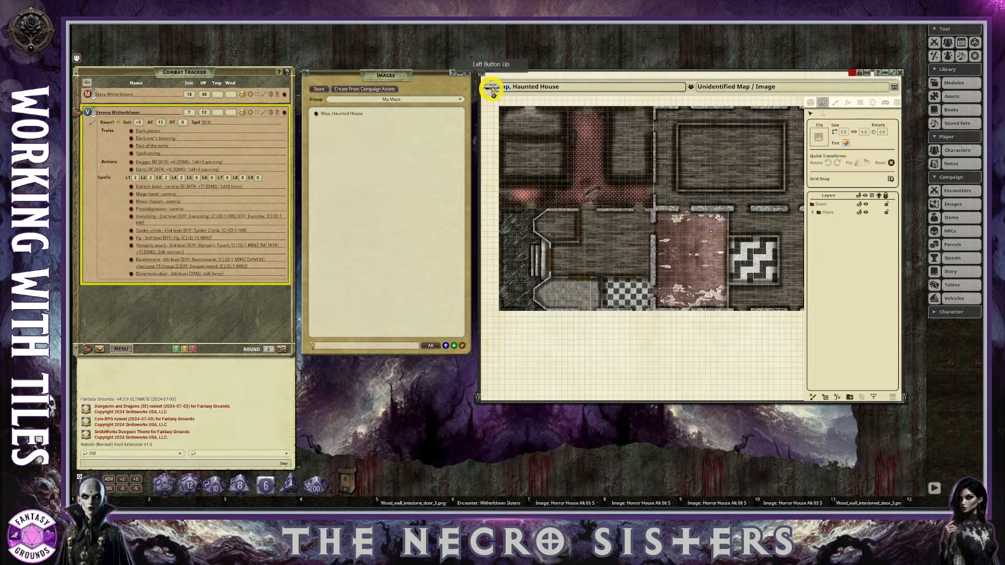
pyautogui.click(381, 148)
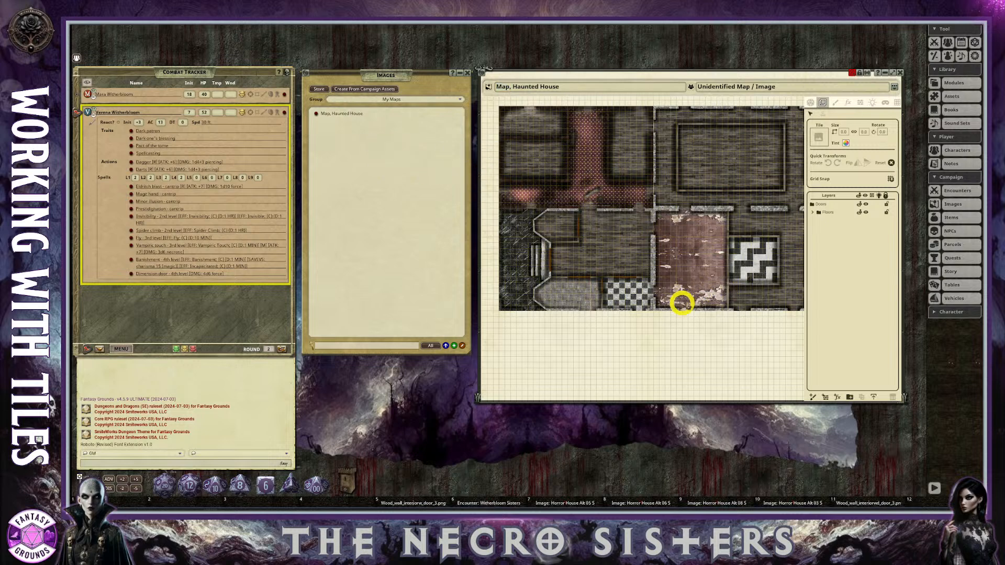
# Load the first wood interior wall door image saved in the hotkey slots as the map's current tile.
pyautogui.scroll(-1, 686, 298)
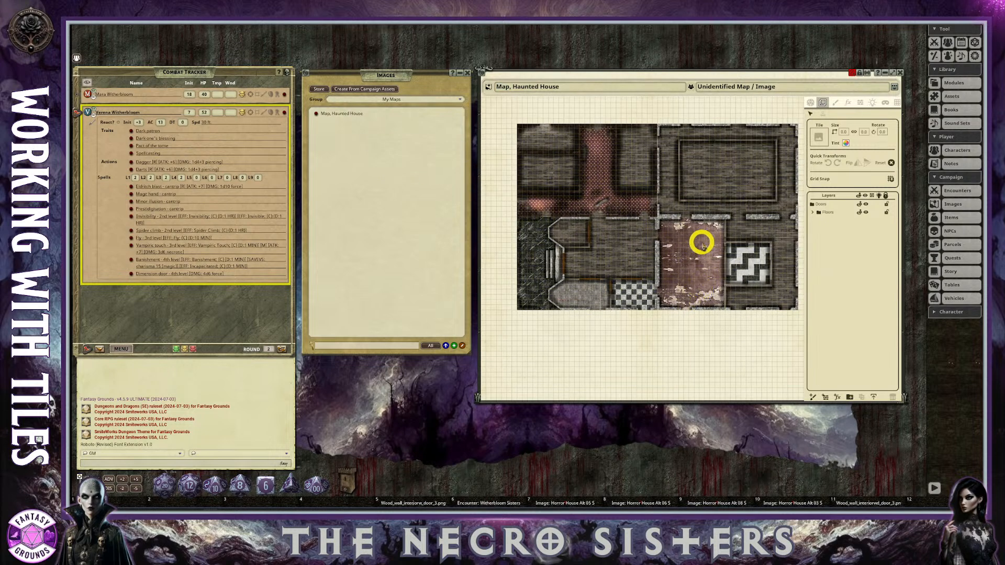
pyautogui.scroll(1, 632, 305)
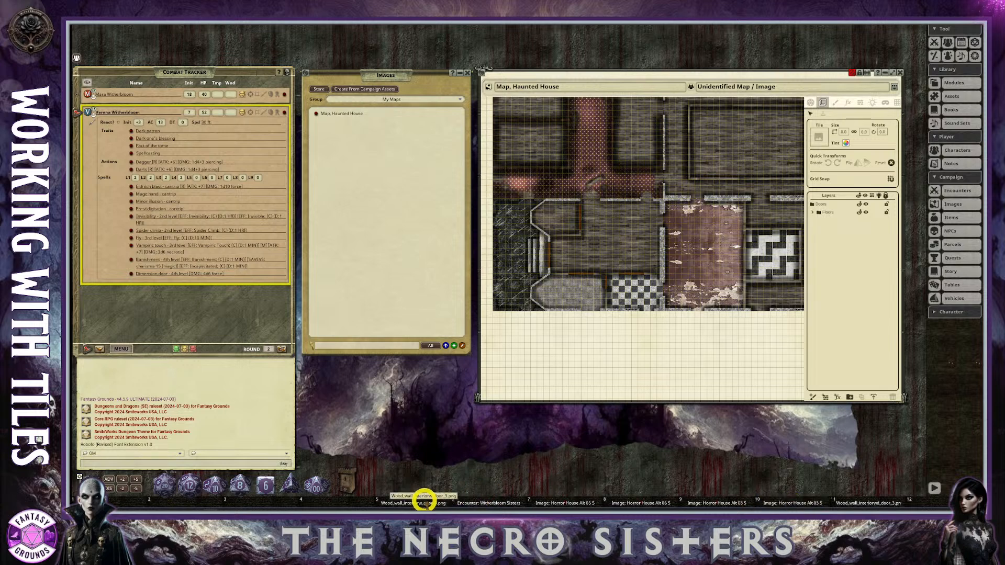
pyautogui.moveTo(425, 502); pyautogui.dragTo(833, 142)
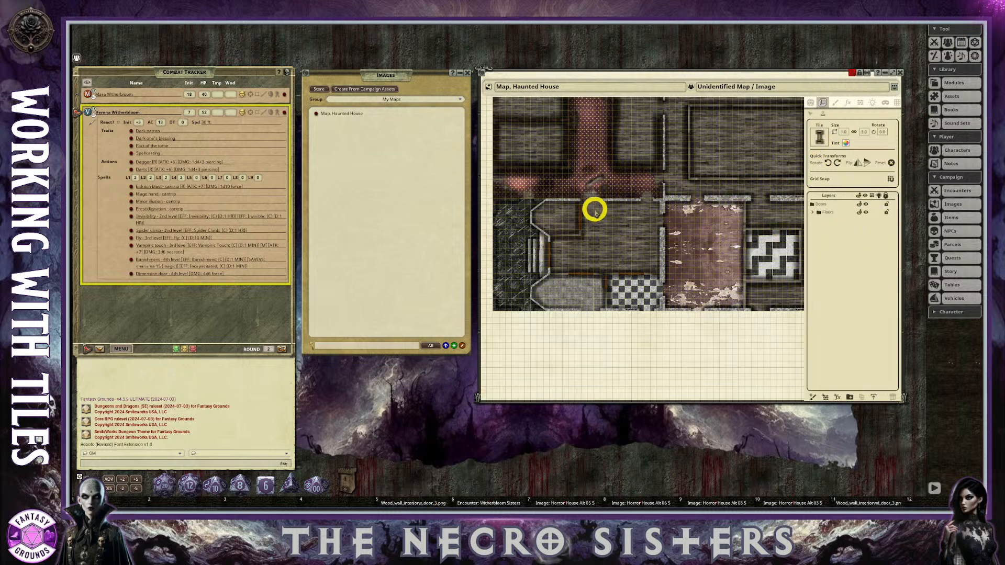
pyautogui.scroll(1, 594, 209)
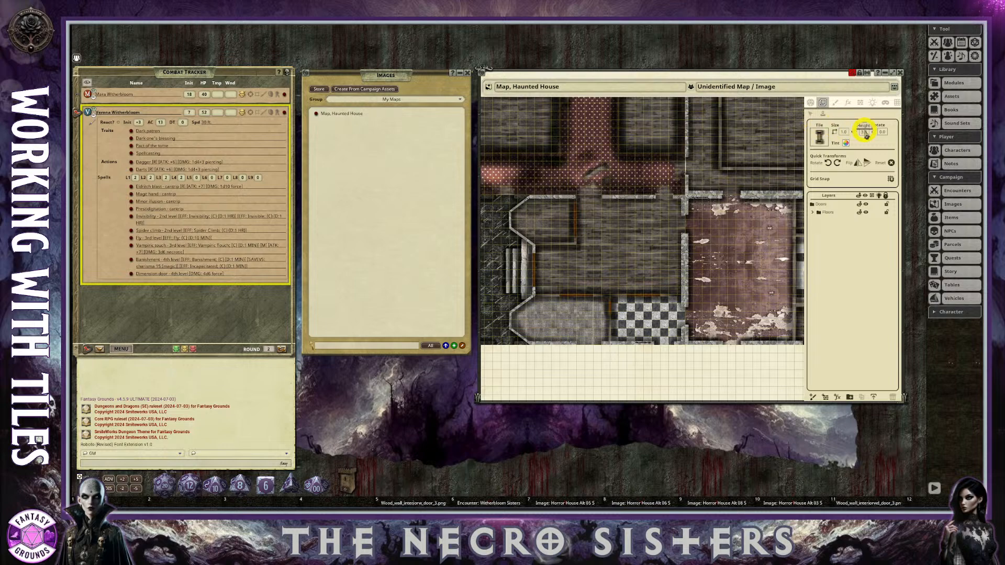
pyautogui.scroll(-1, 649, 183)
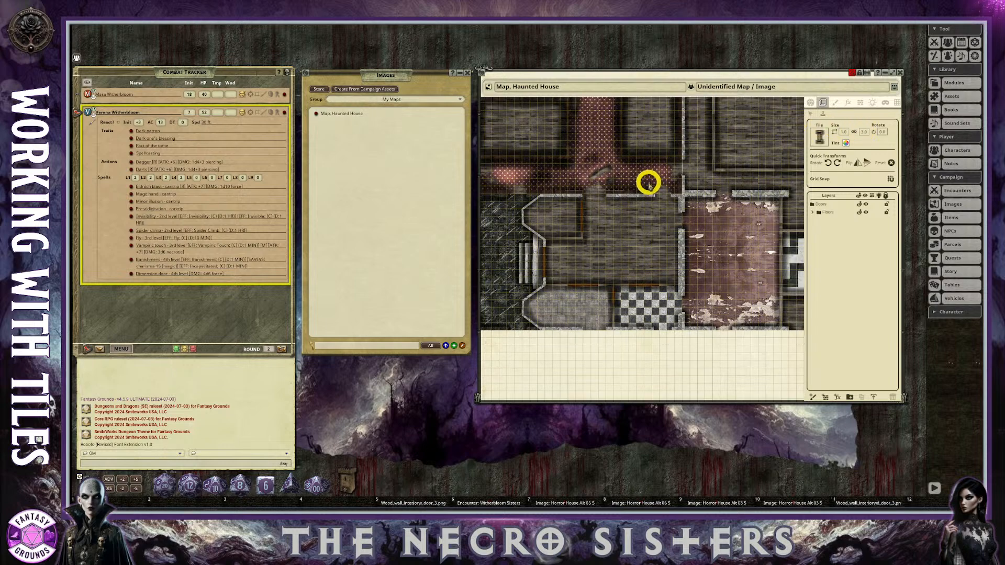
# Place the door tile in the wood-floored room below the red hallway and rotate it counter-clockwise to 270 degrees.
pyautogui.scroll(1, 649, 183)
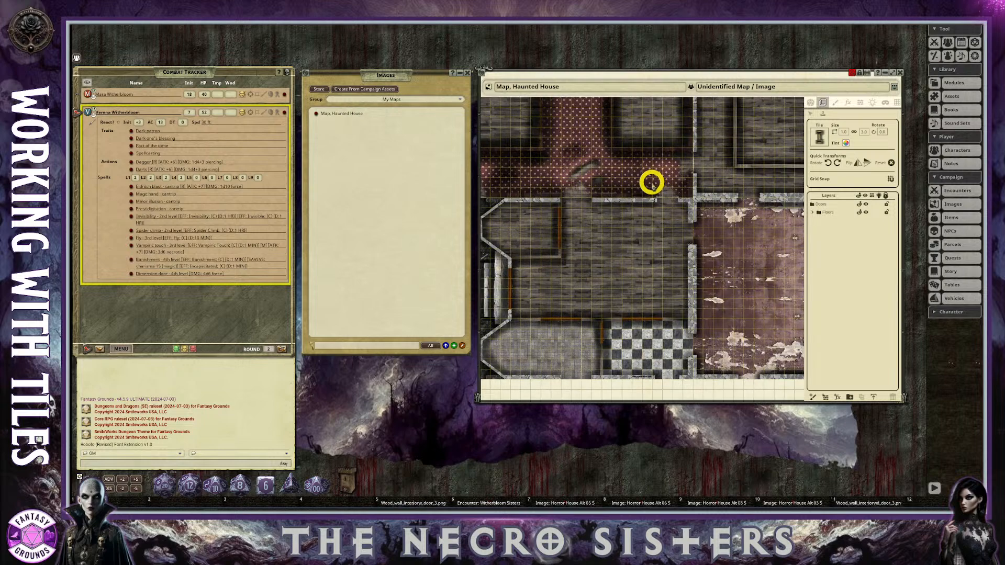
pyautogui.click(607, 232)
pyautogui.scroll(2, 662, 251)
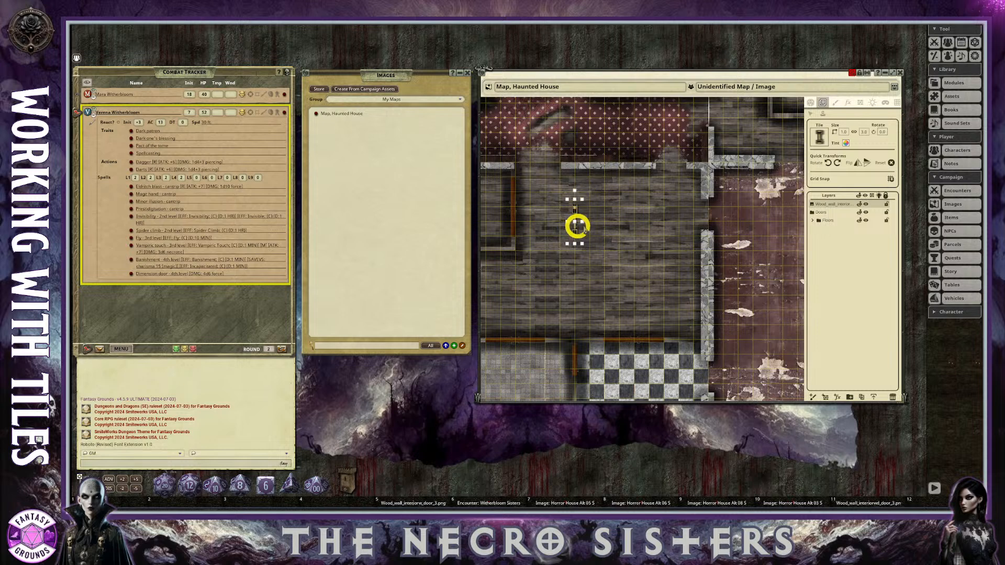
pyautogui.click(810, 114)
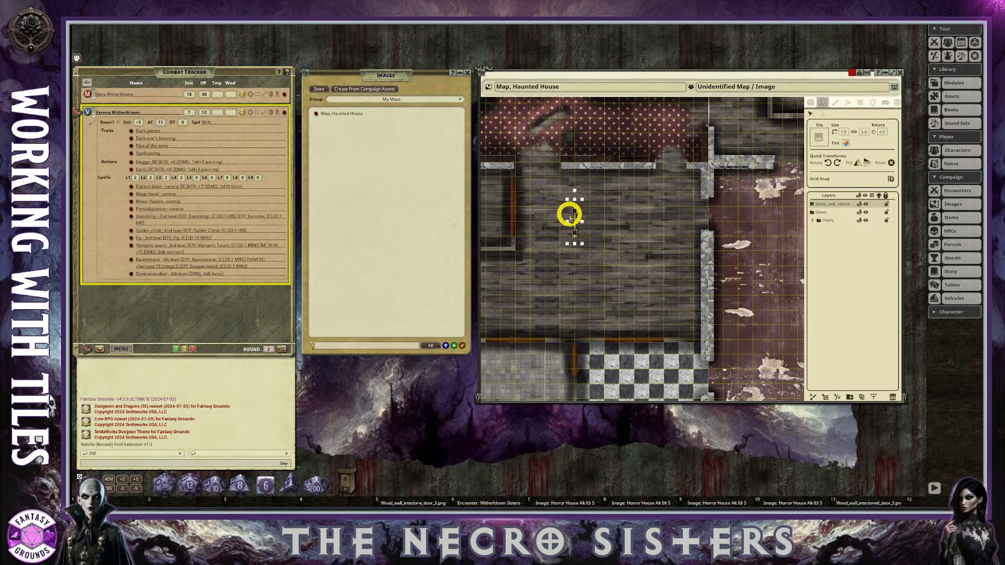
pyautogui.click(830, 164)
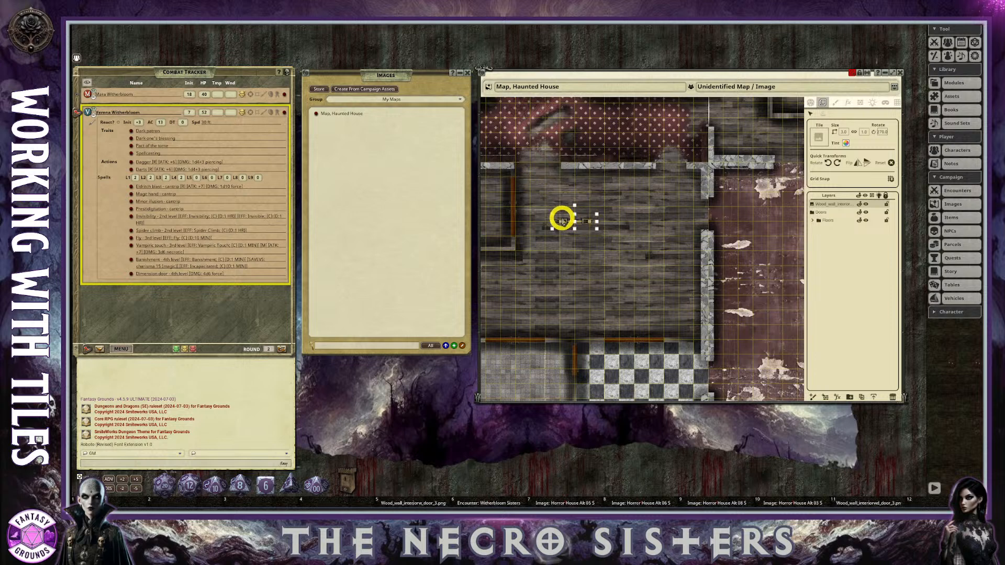
# Make the door tile slightly transparent by setting its tint's alpha value to about 220.
pyautogui.click(847, 144)
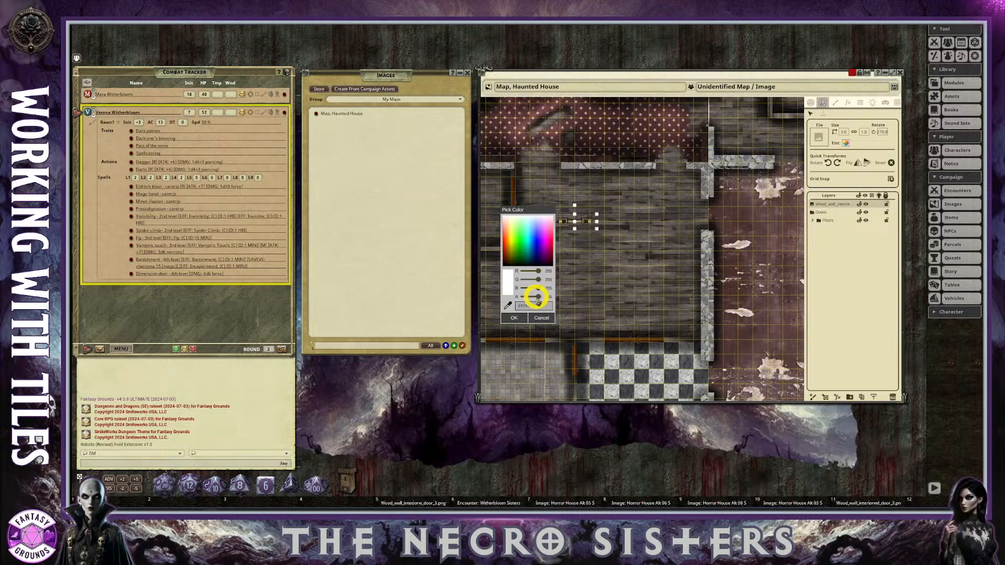
pyautogui.moveTo(540, 298); pyautogui.dragTo(531, 296)
pyautogui.moveTo(530, 210); pyautogui.dragTo(637, 224)
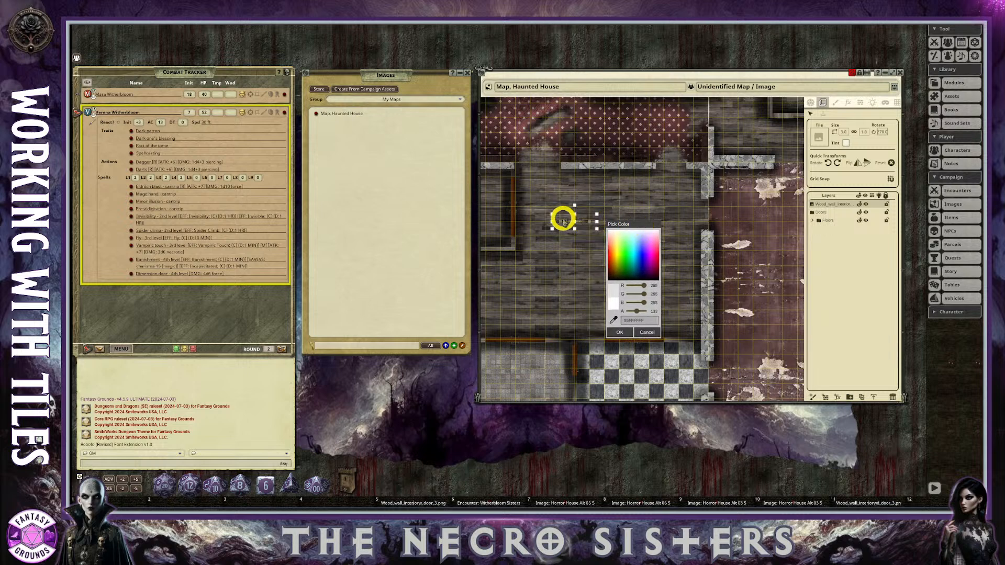
pyautogui.moveTo(637, 311); pyautogui.dragTo(643, 311)
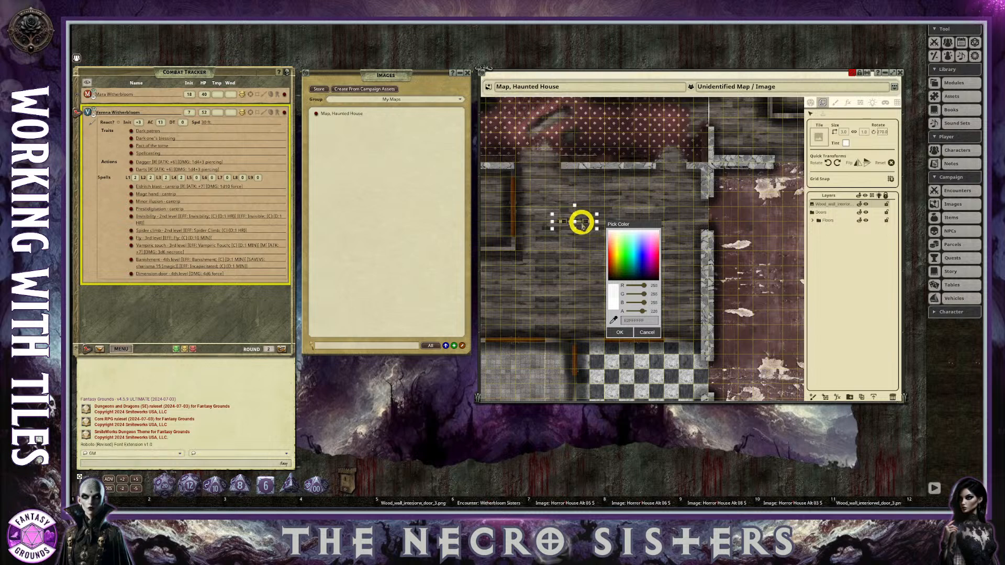
pyautogui.click(622, 333)
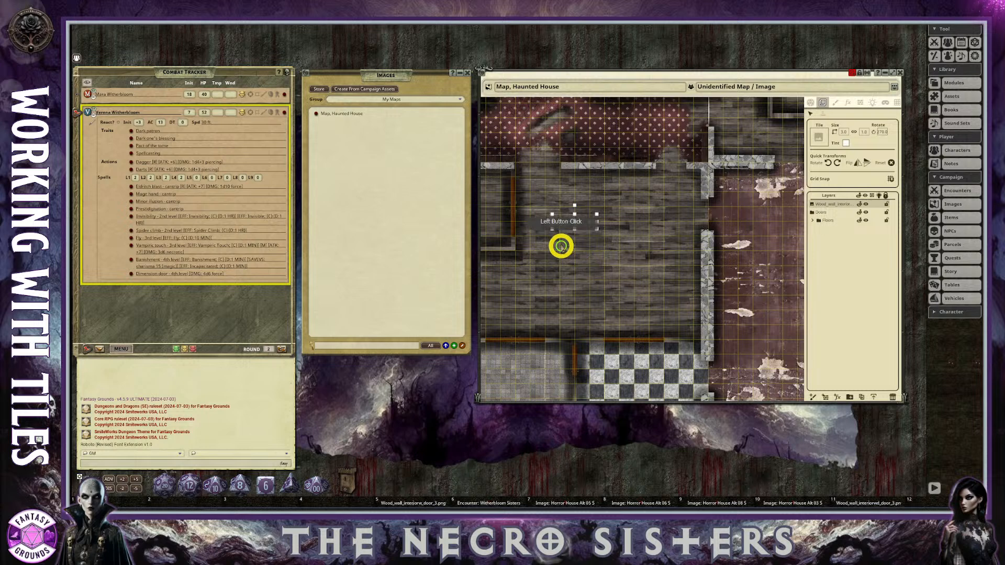
# Turn off grid snap, enlarge the door tile to about 4.1 wide, and fit it into the doorway below the red hallway.
pyautogui.moveTo(575, 222); pyautogui.dragTo(538, 167)
pyautogui.click(580, 222)
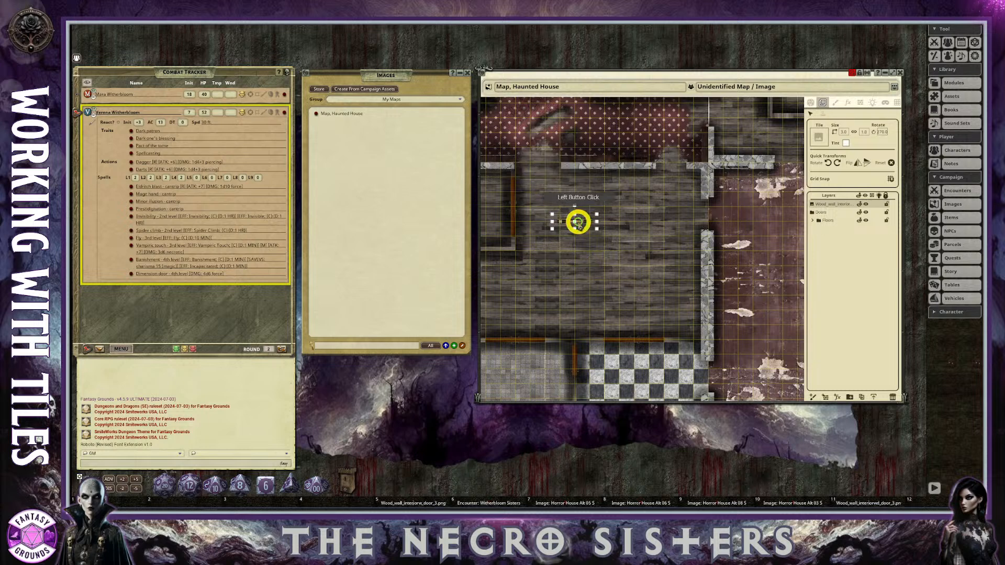
pyautogui.moveTo(586, 222); pyautogui.dragTo(539, 174)
pyautogui.press('Up')
pyautogui.press('Down')
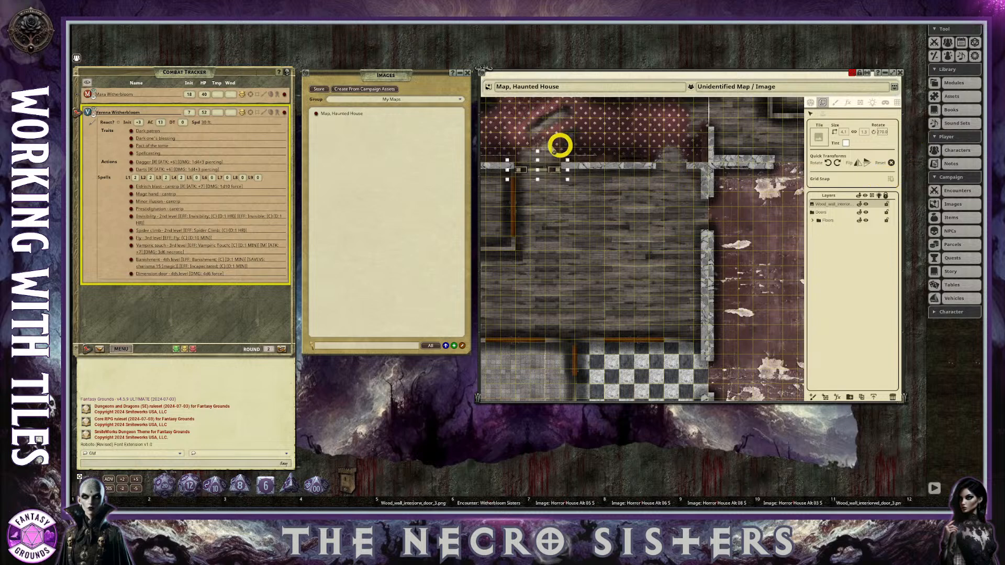
pyautogui.moveTo(551, 171); pyautogui.dragTo(547, 166)
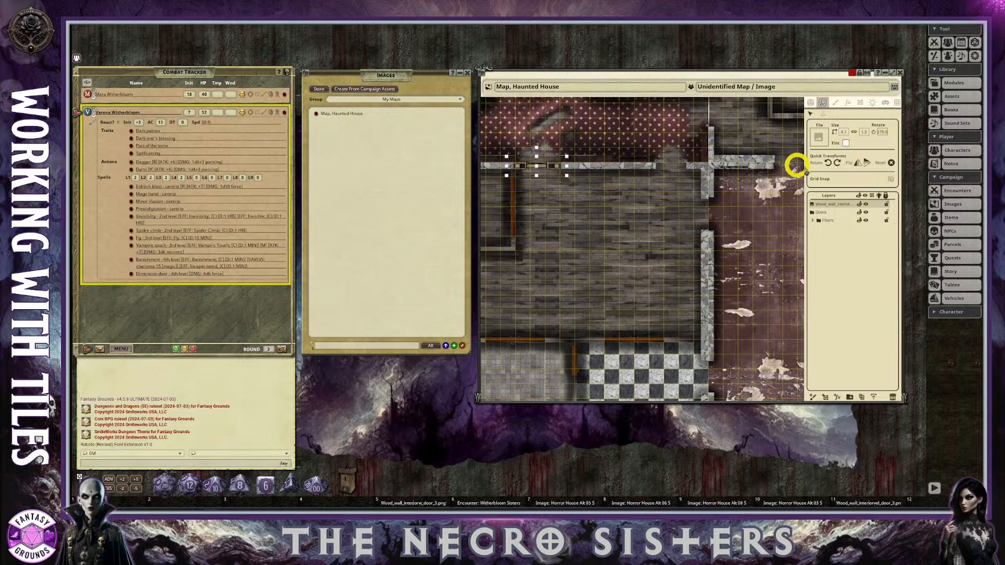
# Examine the fitted door and the overall haunted house layout at several zoom levels.
pyautogui.scroll(-5, 570, 222)
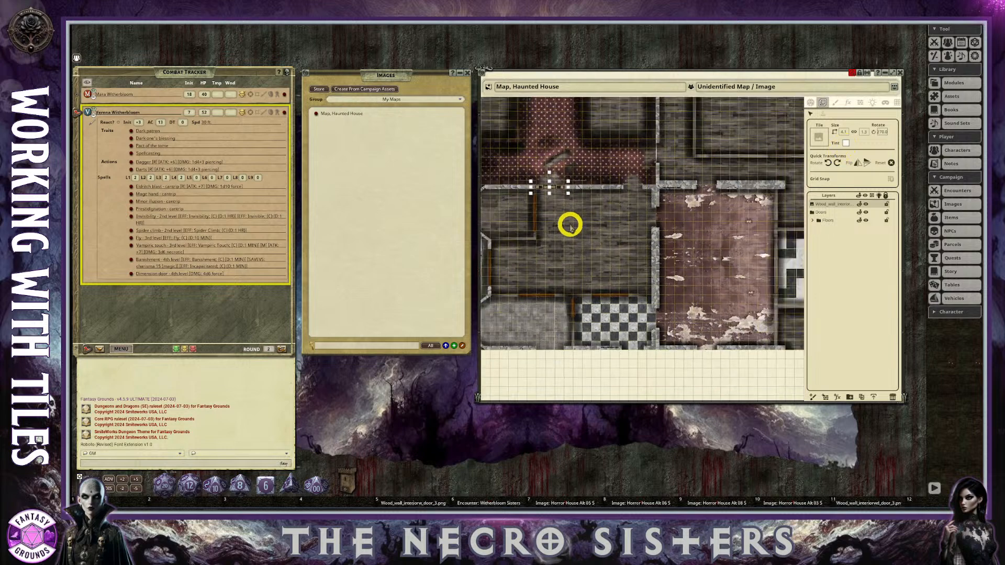
pyautogui.scroll(3, 550, 205)
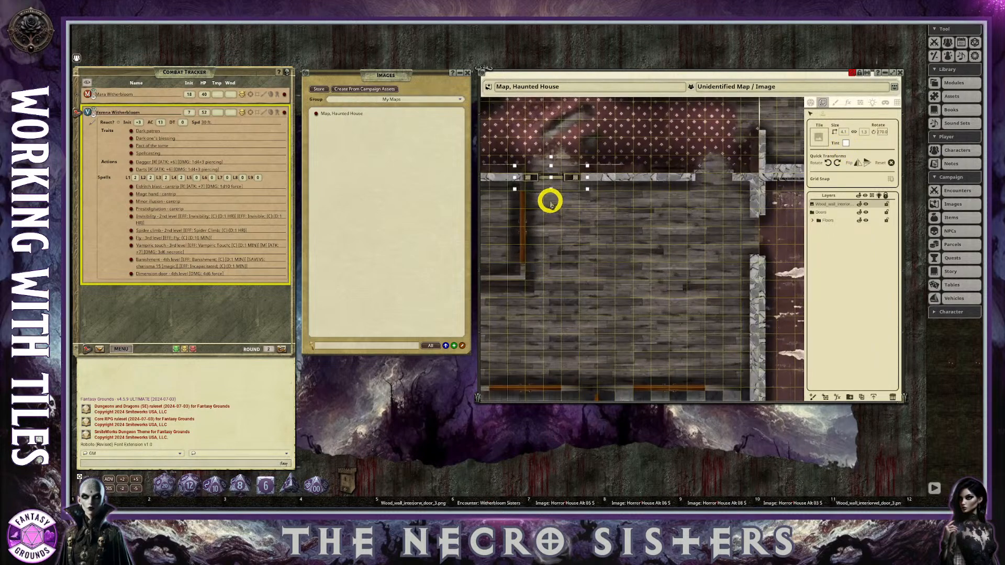
pyautogui.scroll(-5, 550, 205)
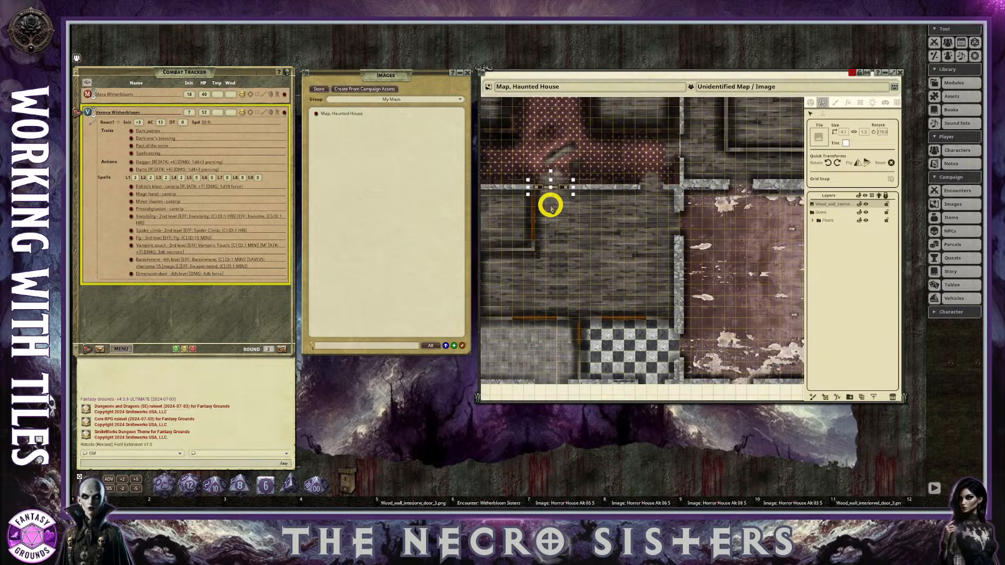
pyautogui.scroll(-2, 551, 219)
pyautogui.scroll(3, 524, 217)
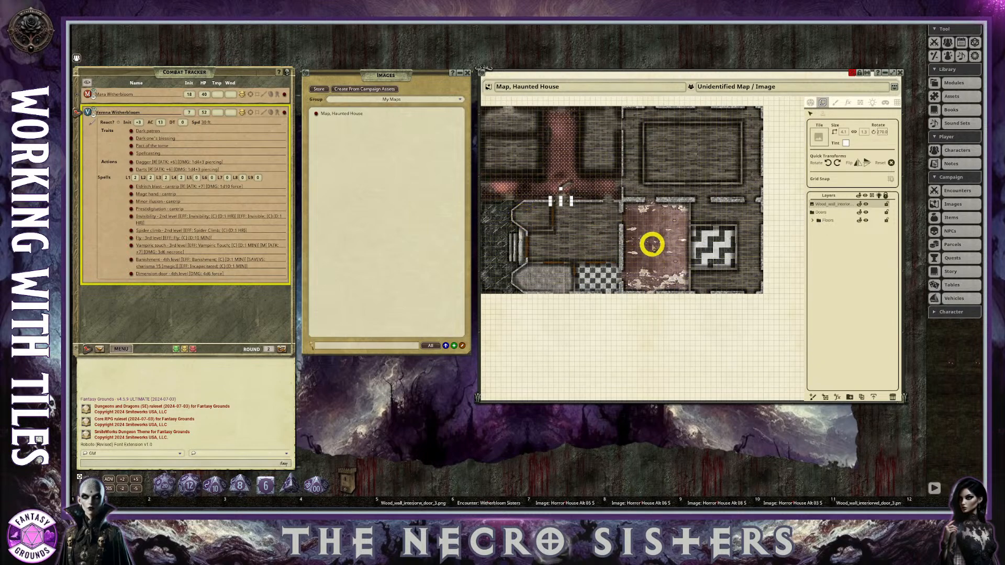
pyautogui.scroll(2, 652, 237)
pyautogui.scroll(-3, 543, 197)
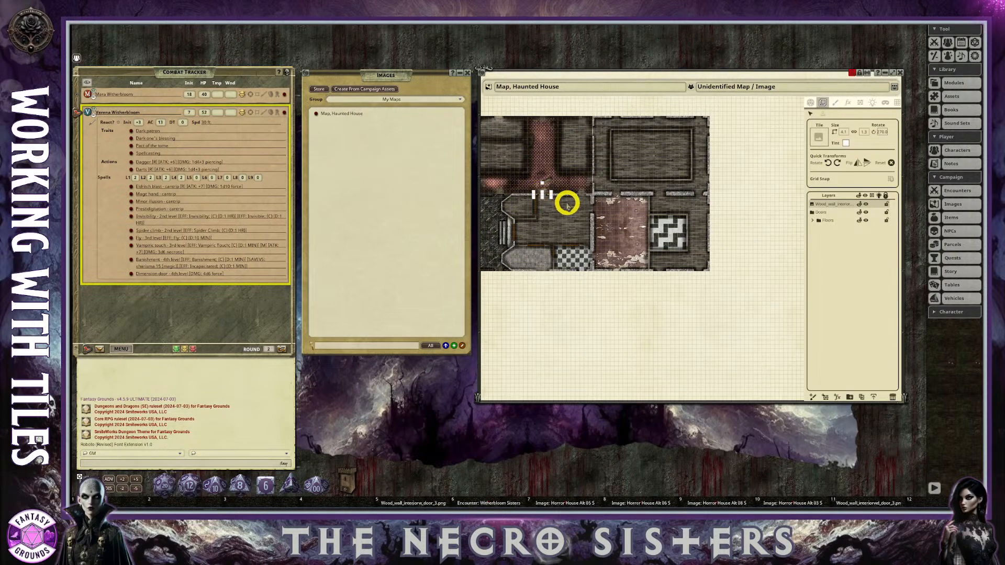
pyautogui.scroll(4, 568, 204)
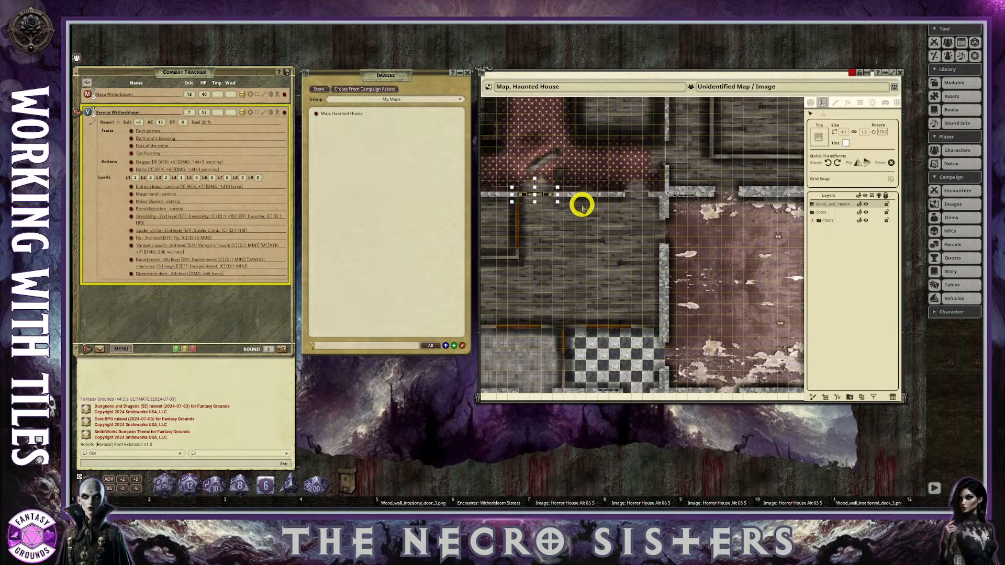
pyautogui.scroll(1, 547, 206)
pyautogui.scroll(-2, 539, 202)
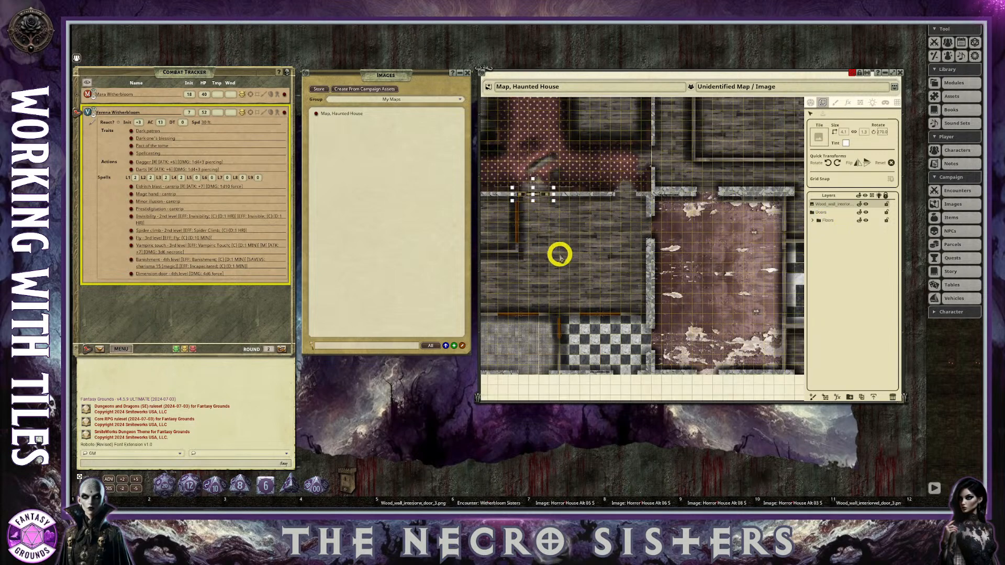
pyautogui.scroll(-2, 559, 252)
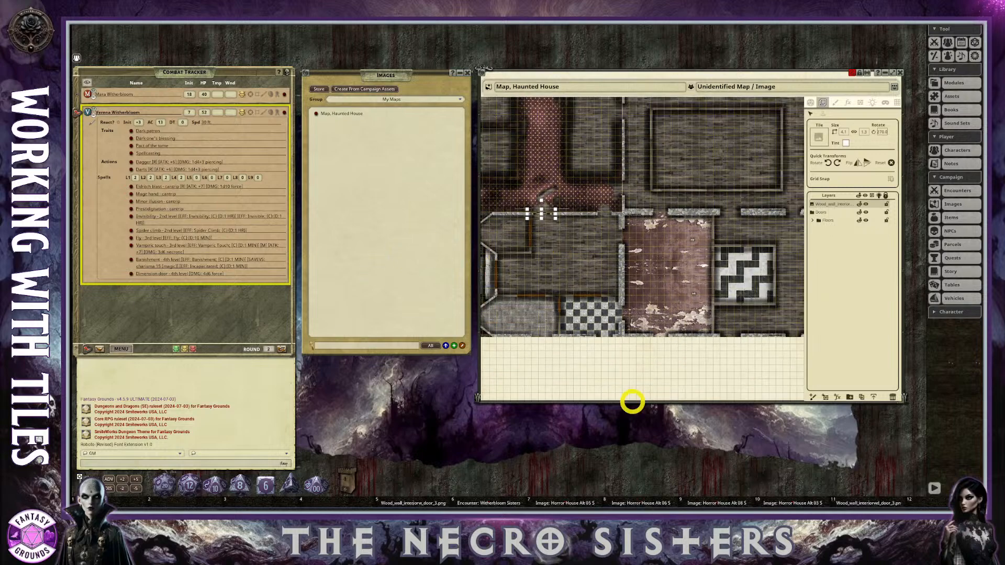
pyautogui.scroll(-2, 608, 268)
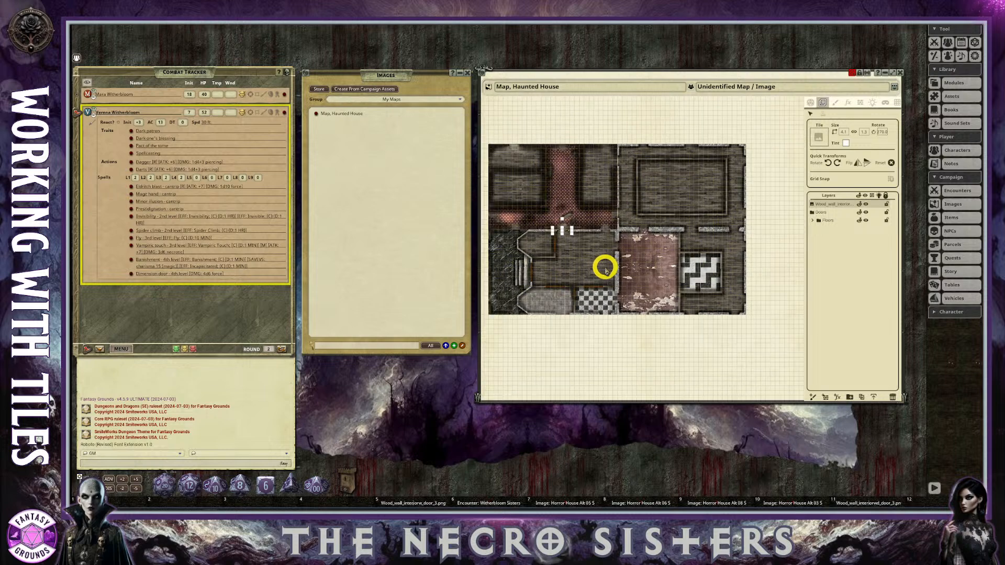
pyautogui.scroll(1, 606, 269)
pyautogui.scroll(-1, 590, 273)
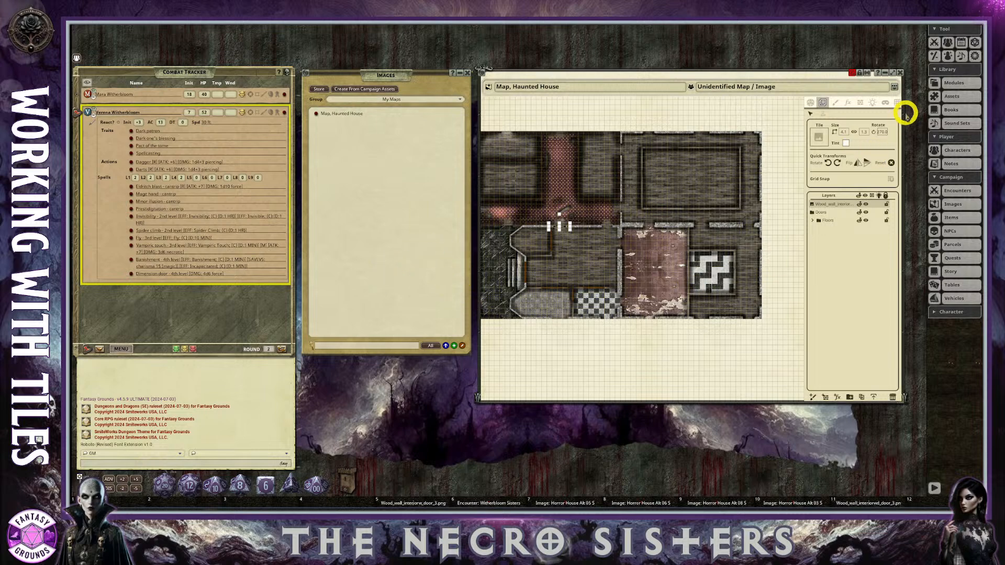
pyautogui.scroll(-2, 673, 246)
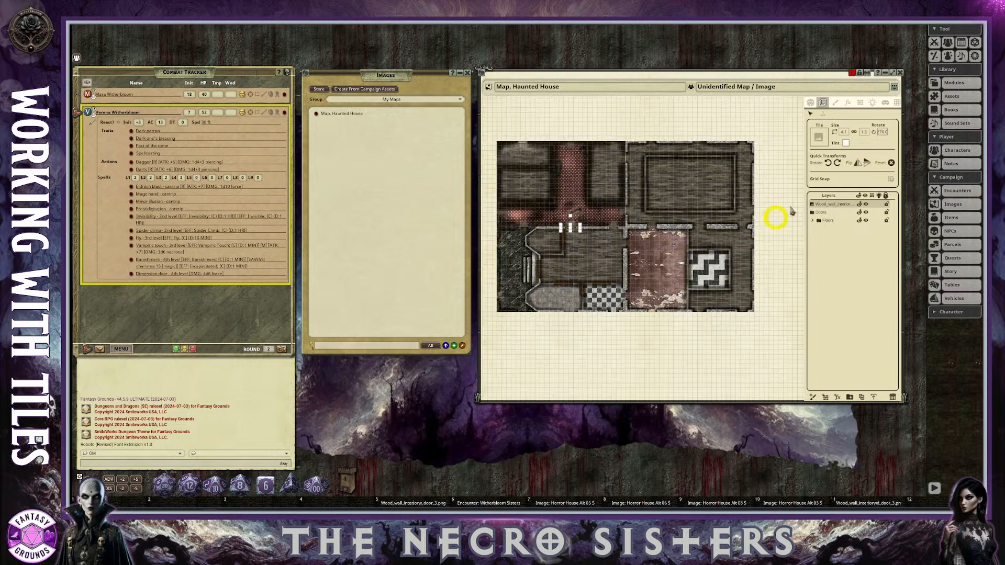
# Search all image assets for "table" and save the round table image 202006_12table[Bonus].png to an empty hotkey slot.
pyautogui.click(955, 99)
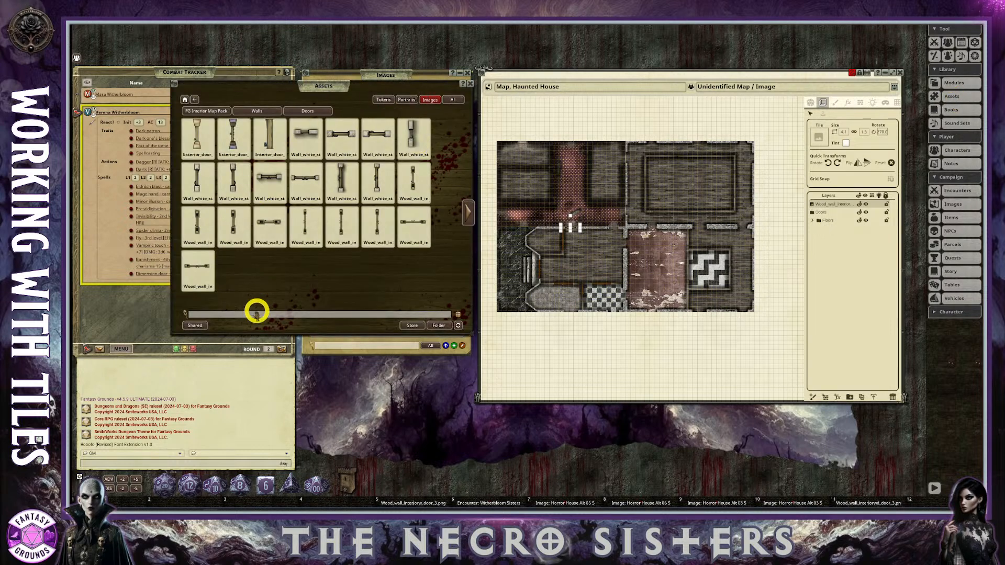
pyautogui.click(250, 315)
pyautogui.write('table')
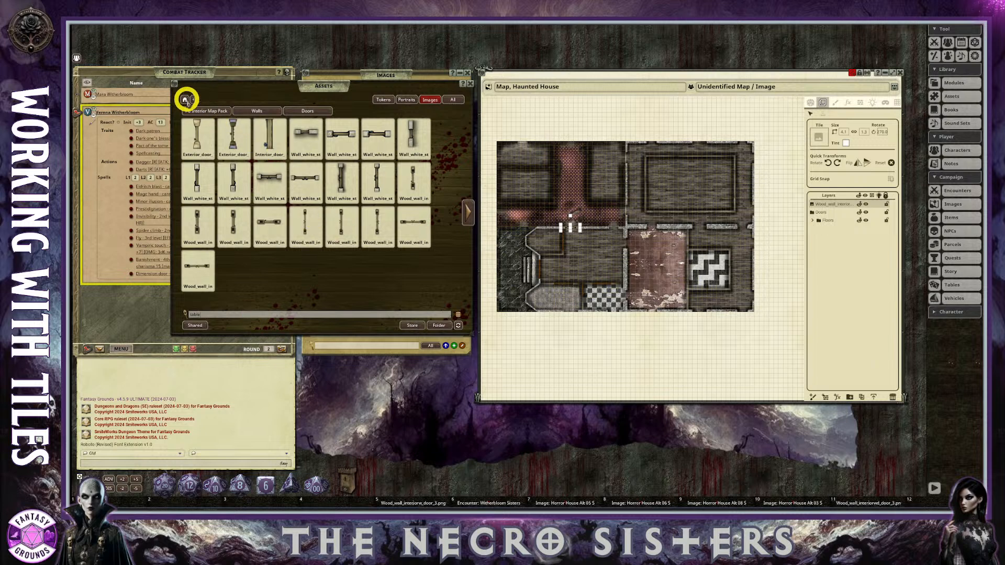
pyautogui.click(191, 99)
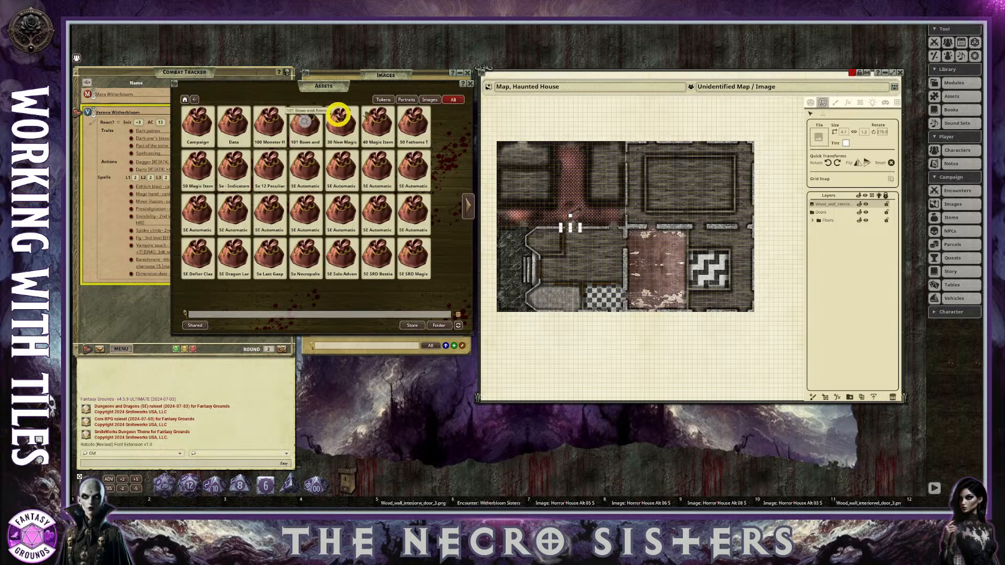
pyautogui.click(426, 100)
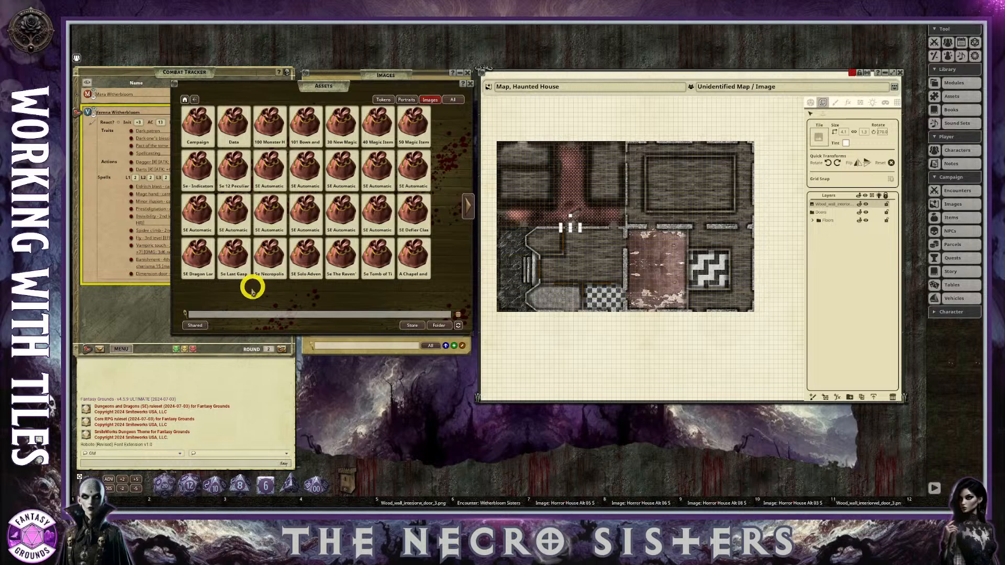
pyautogui.click(206, 315)
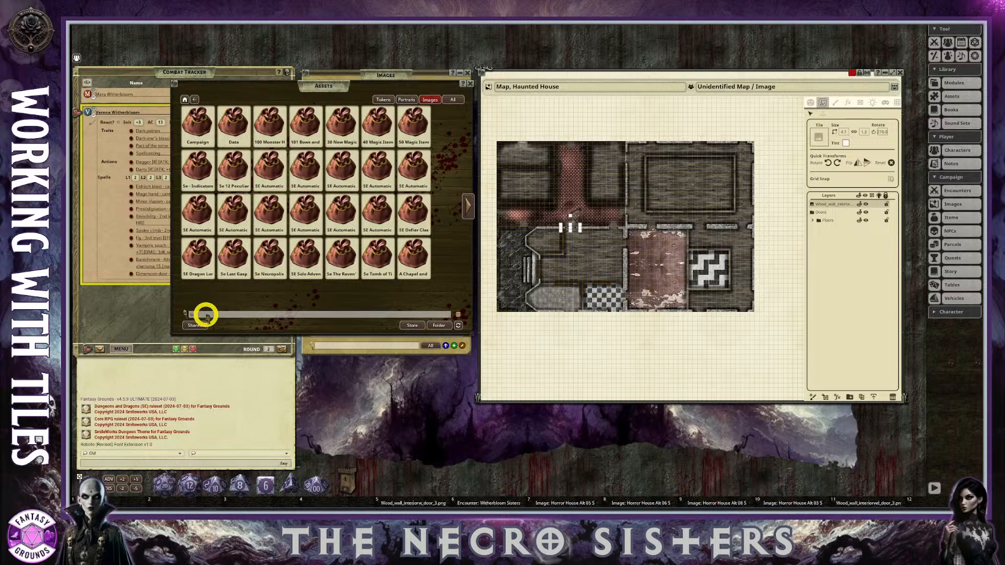
pyautogui.write('table')
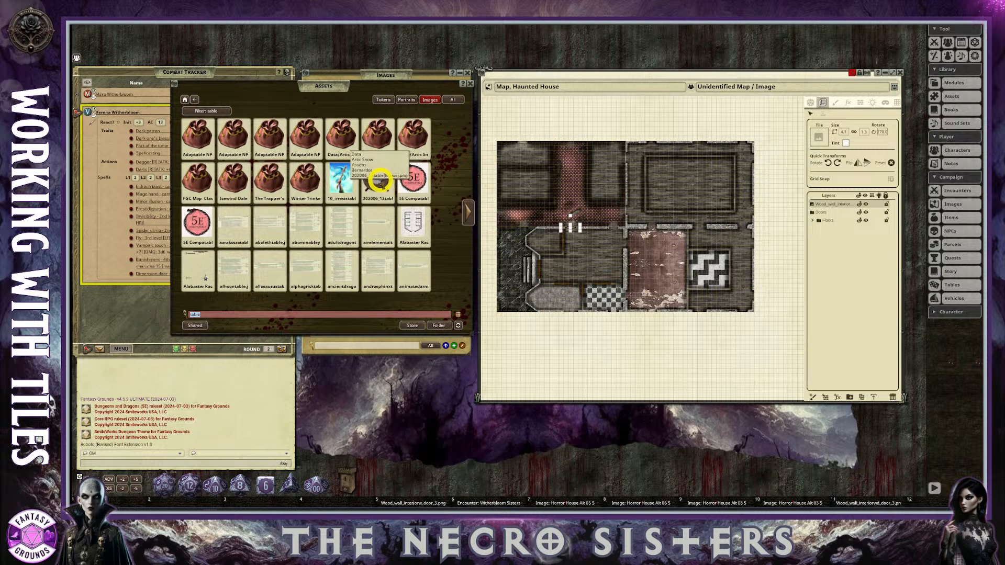
pyautogui.moveTo(380, 180); pyautogui.dragTo(348, 502)
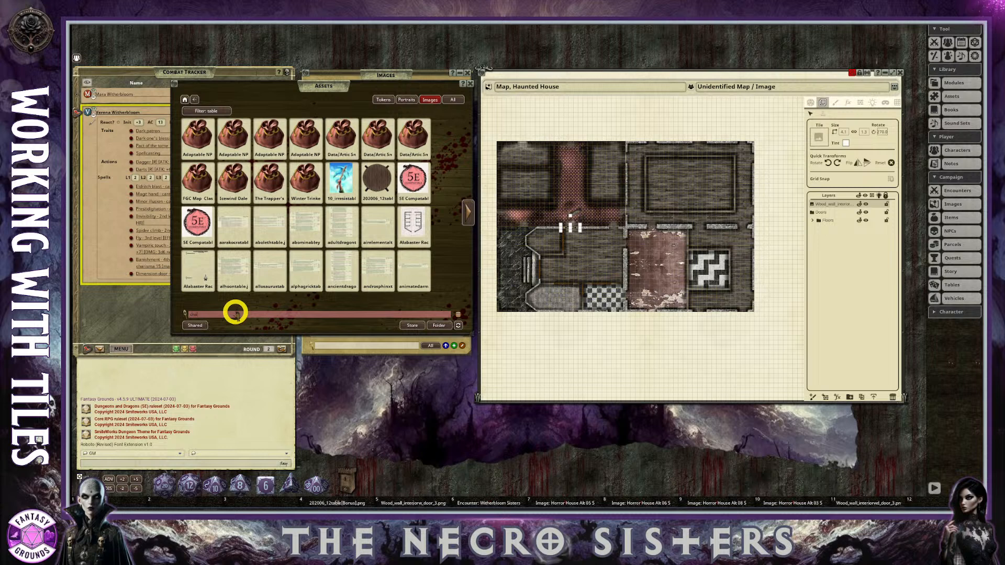
# Search for "chair" and "candle" images, save 202006_12chair[Bonus].png and Candle_2.png to empty hotkey slots, and close the Assets browser.
pyautogui.press('Return')
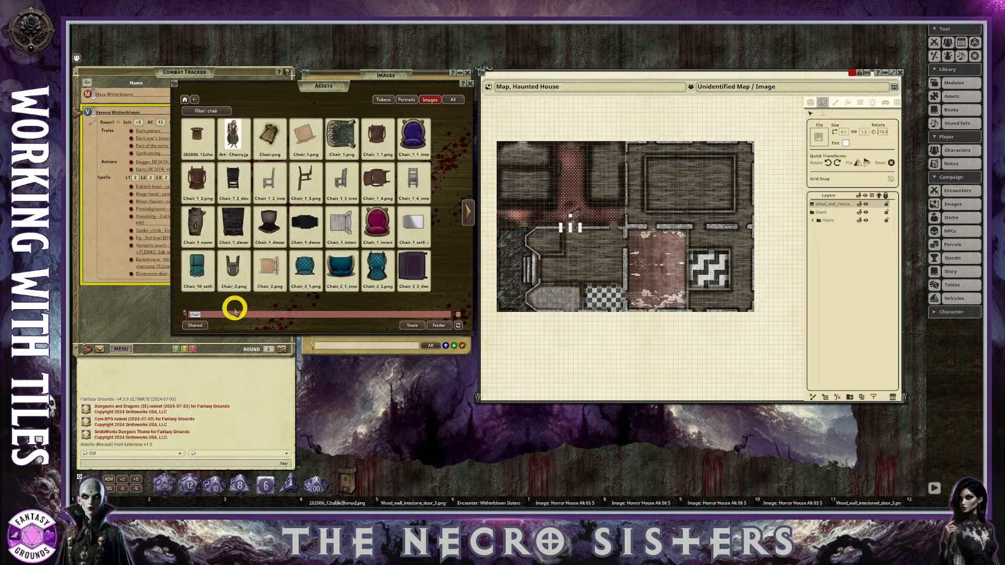
pyautogui.moveTo(200, 131); pyautogui.dragTo(264, 502)
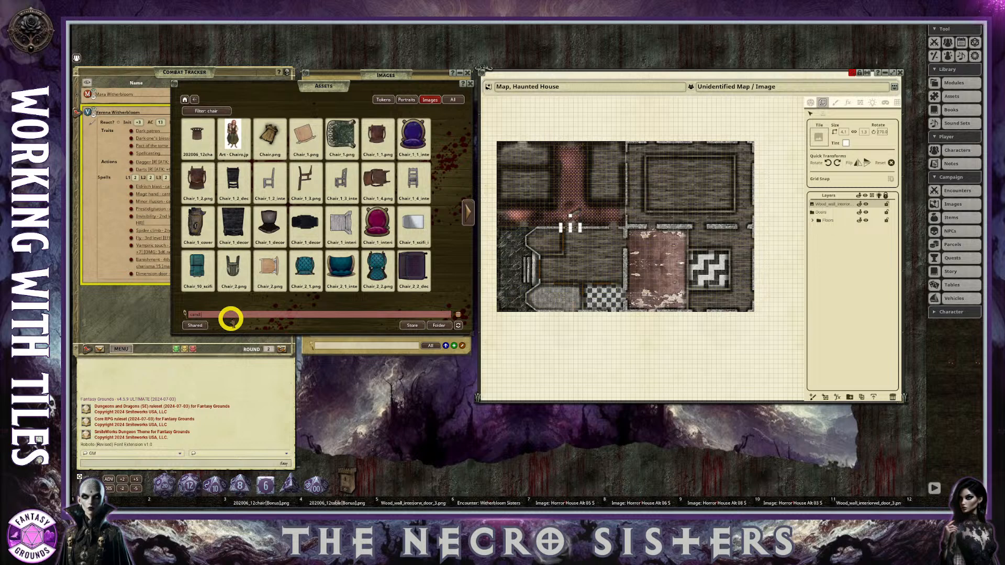
pyautogui.press('Return')
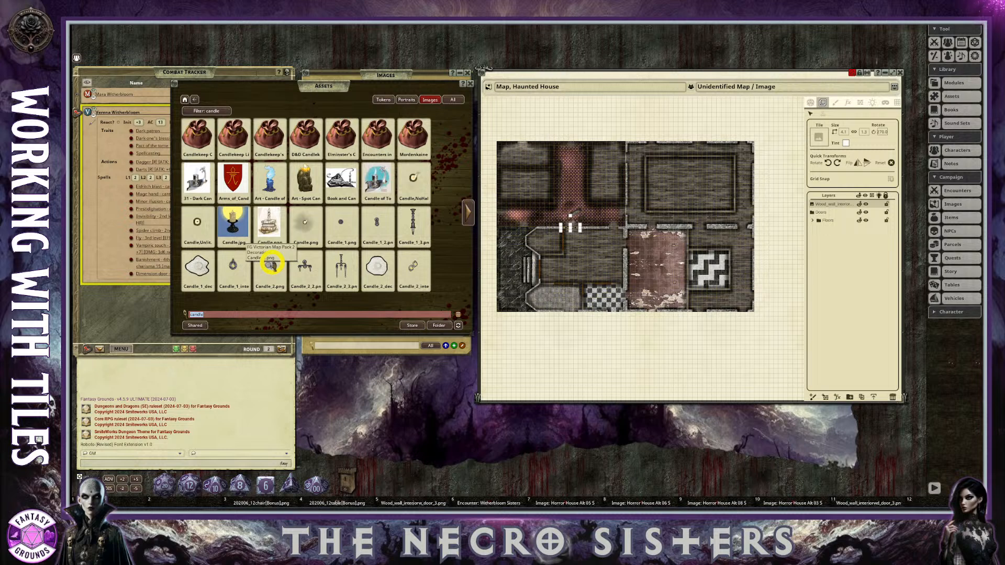
pyautogui.moveTo(270, 263); pyautogui.dragTo(203, 503)
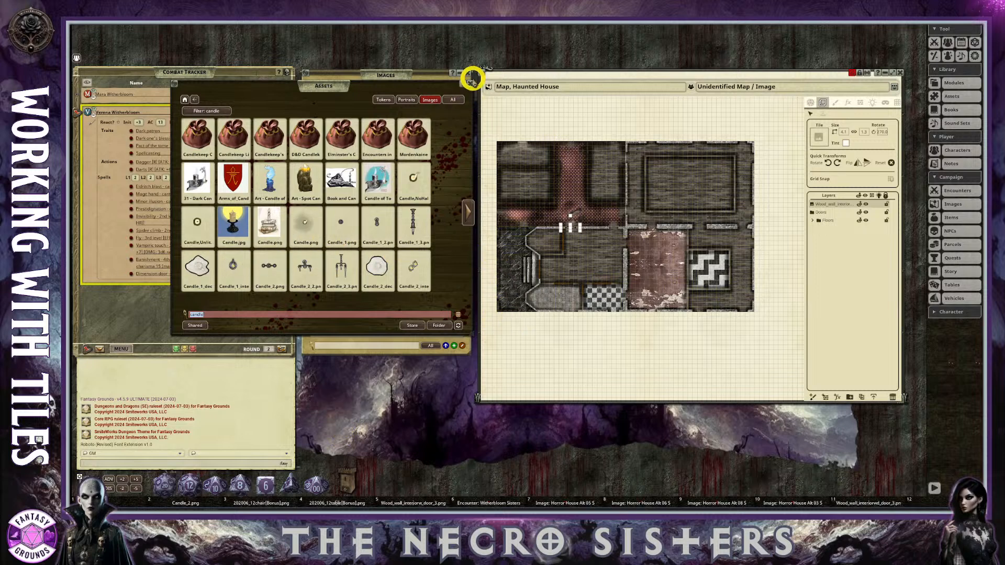
pyautogui.click(459, 104)
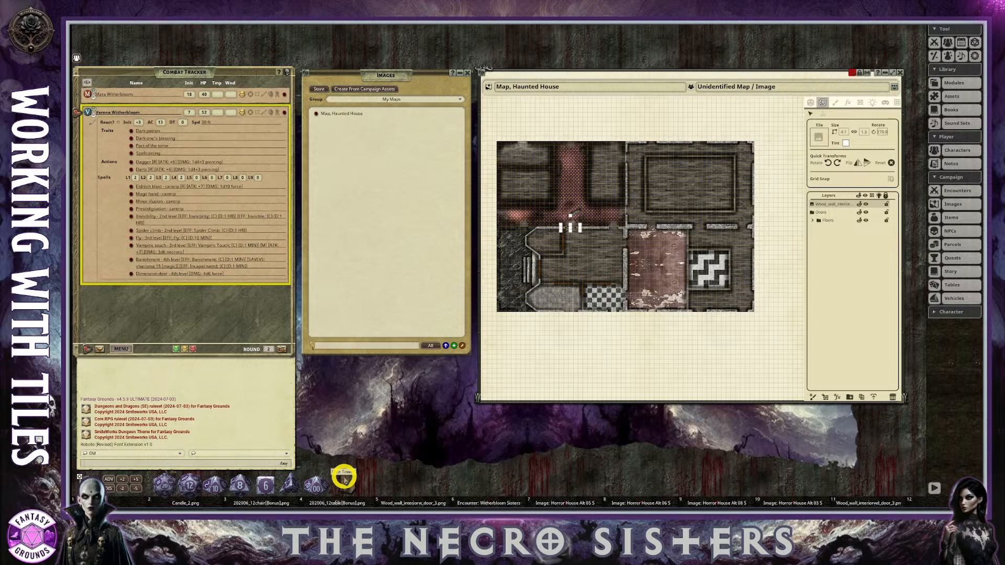
pyautogui.scroll(5, 666, 226)
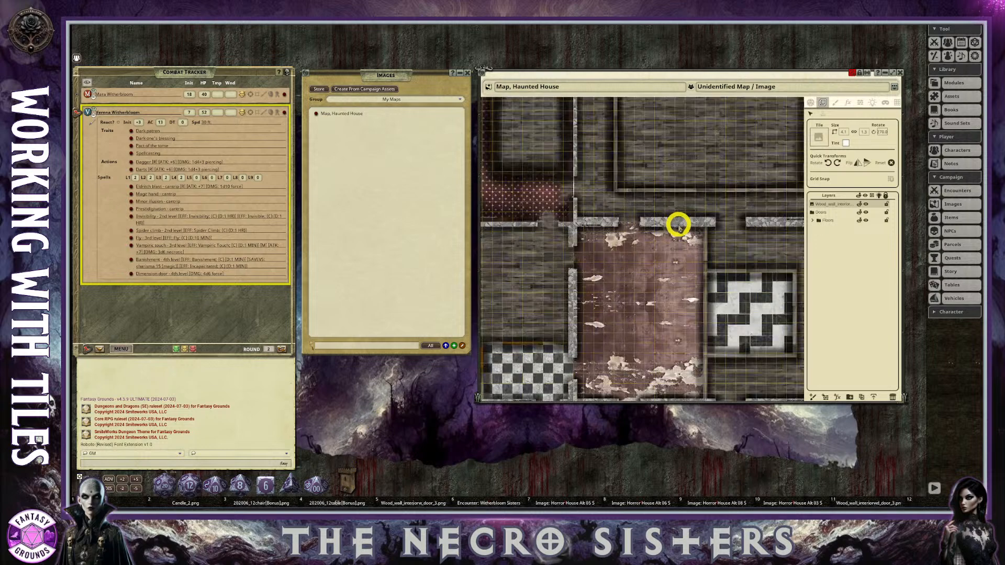
# Examine the worn red-floored room and the rooms around it at several zoom levels for a furniture location.
pyautogui.scroll(-3, 675, 234)
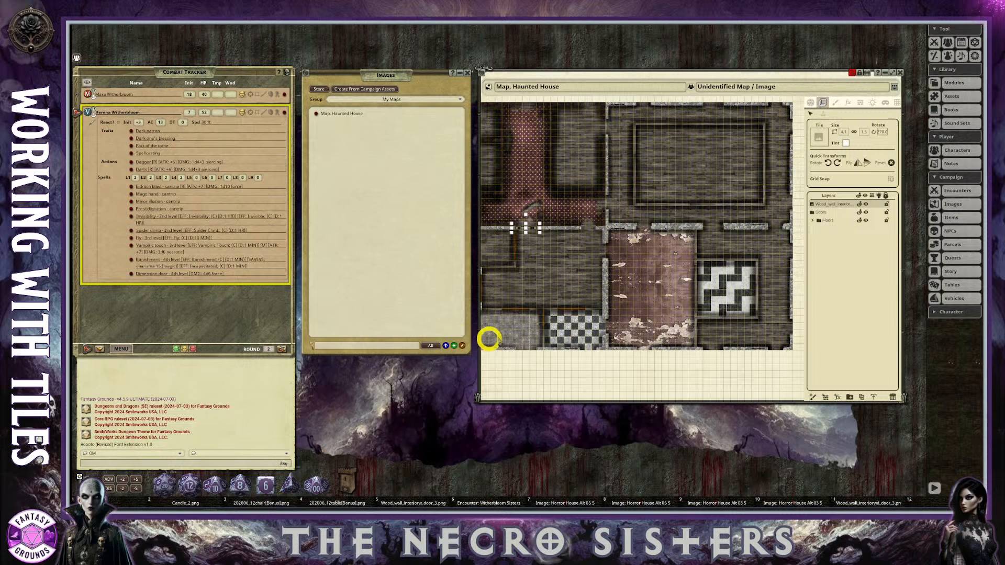
pyautogui.scroll(1, 669, 212)
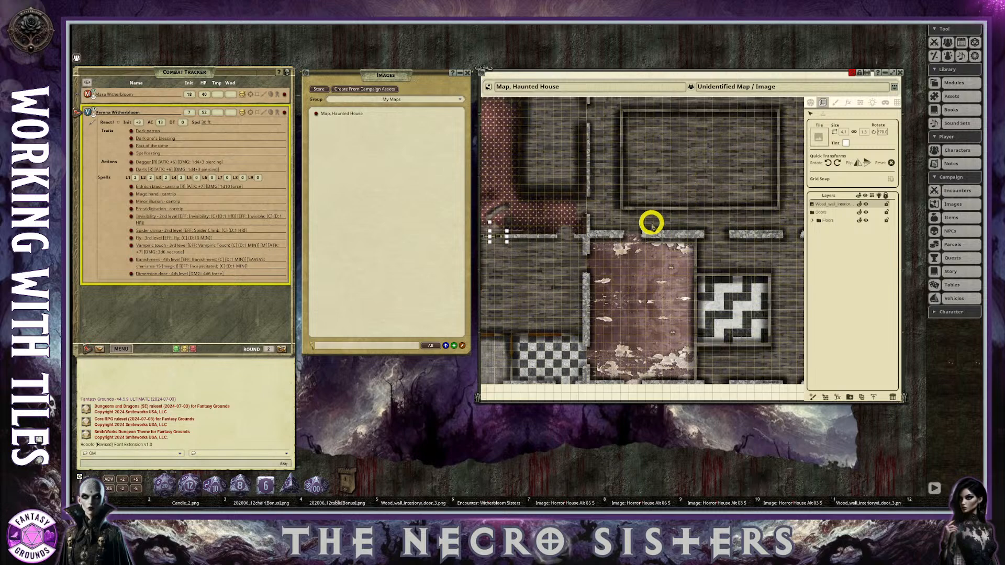
pyautogui.scroll(1, 675, 223)
pyautogui.scroll(-1, 679, 254)
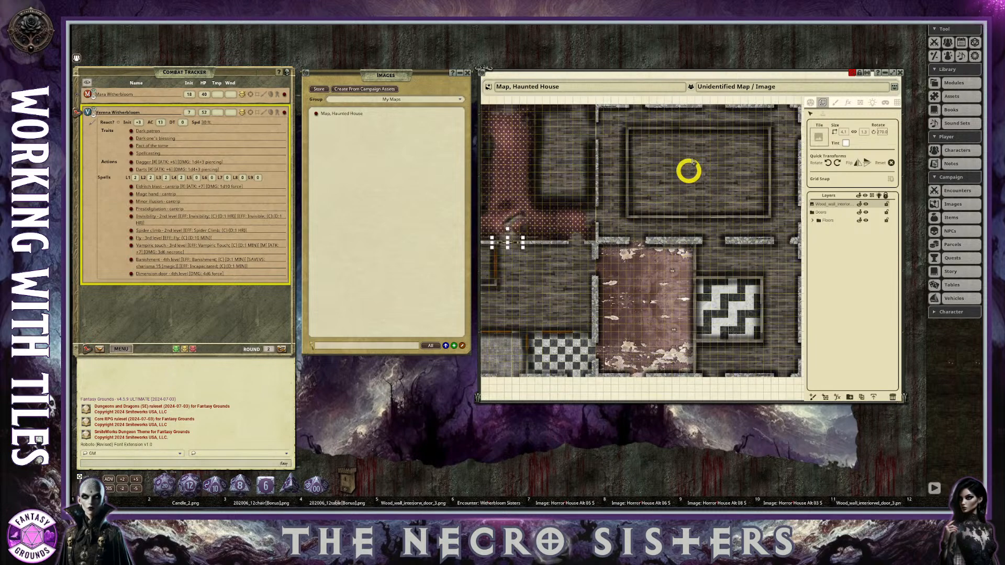
pyautogui.scroll(1, 706, 155)
pyautogui.scroll(1, 686, 167)
pyautogui.scroll(-2, 685, 167)
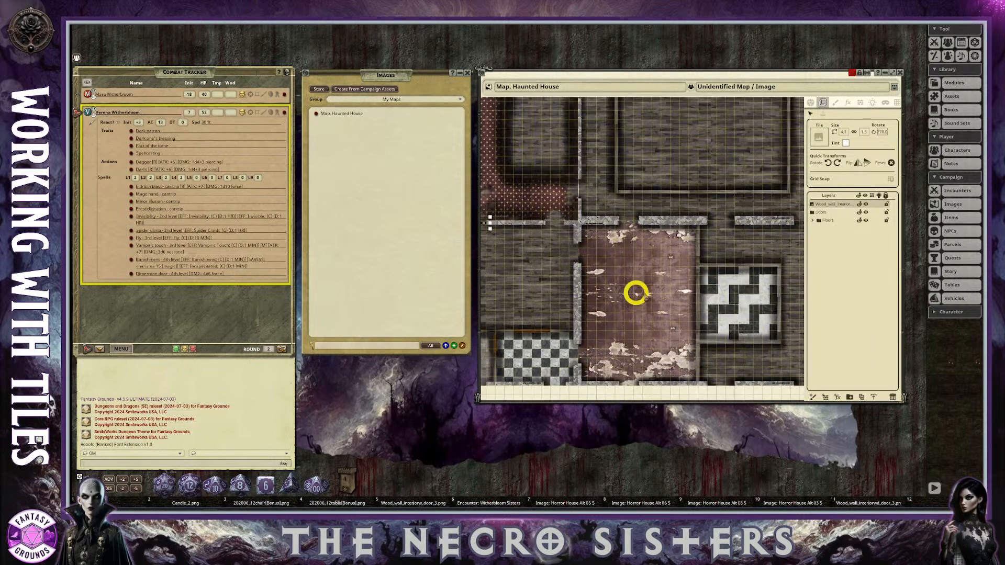
pyautogui.scroll(1, 639, 292)
pyautogui.scroll(1, 639, 291)
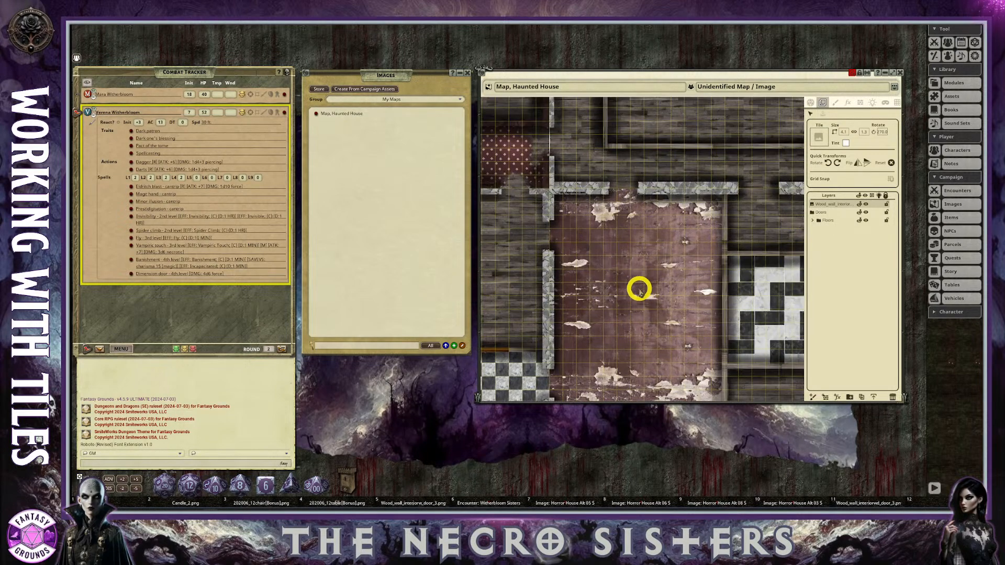
pyautogui.scroll(-2, 639, 291)
pyautogui.scroll(2, 634, 293)
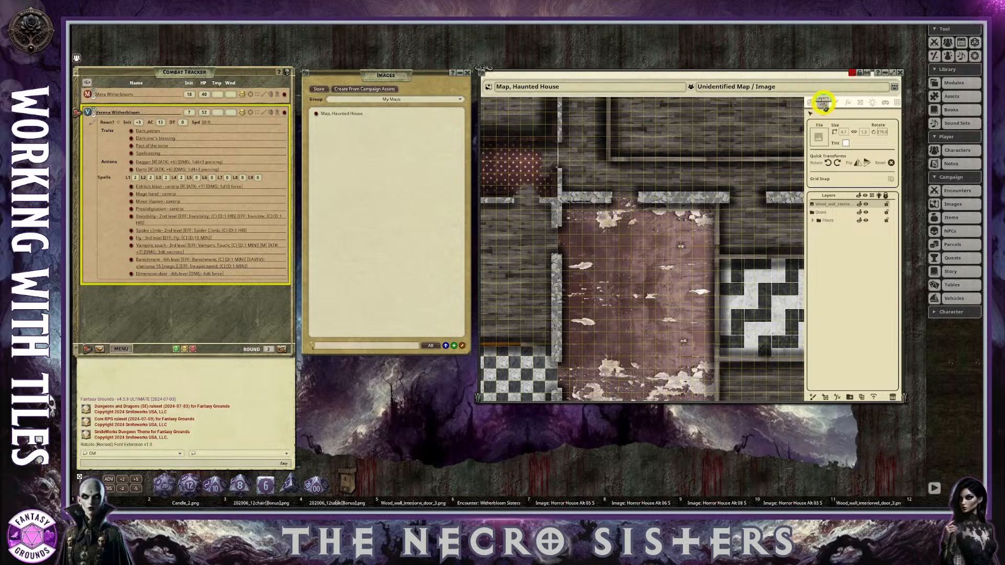
# Load the round table image from its hotkey slot as the tile to place and bring the worn red-floored room into view.
pyautogui.moveTo(274, 503); pyautogui.dragTo(820, 137)
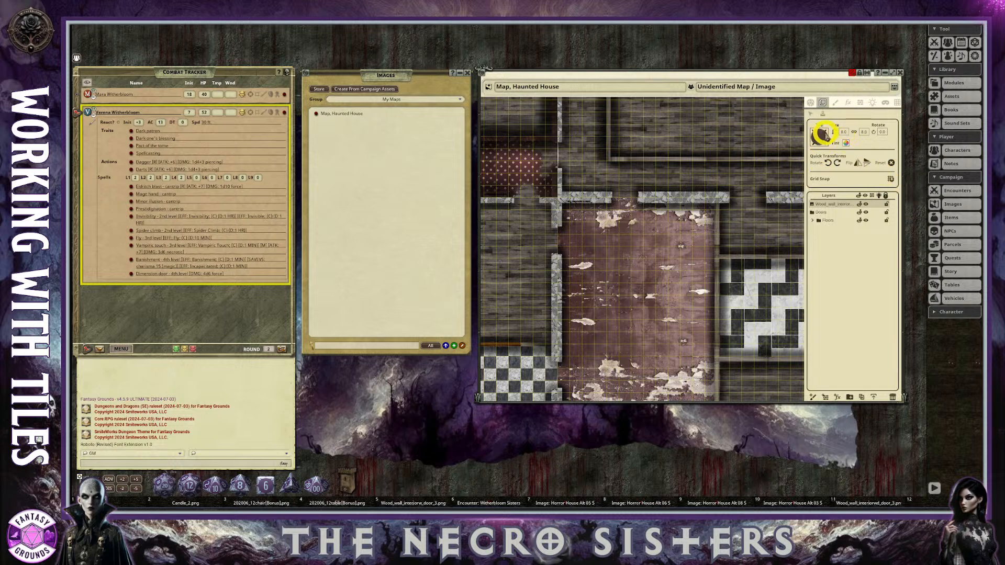
pyautogui.scroll(-1, 733, 274)
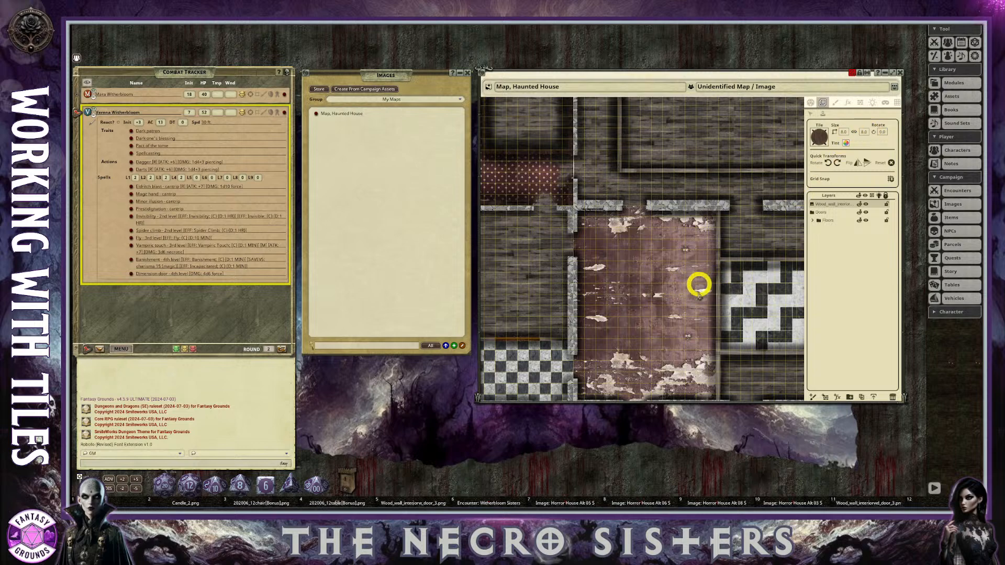
pyautogui.scroll(3, 689, 296)
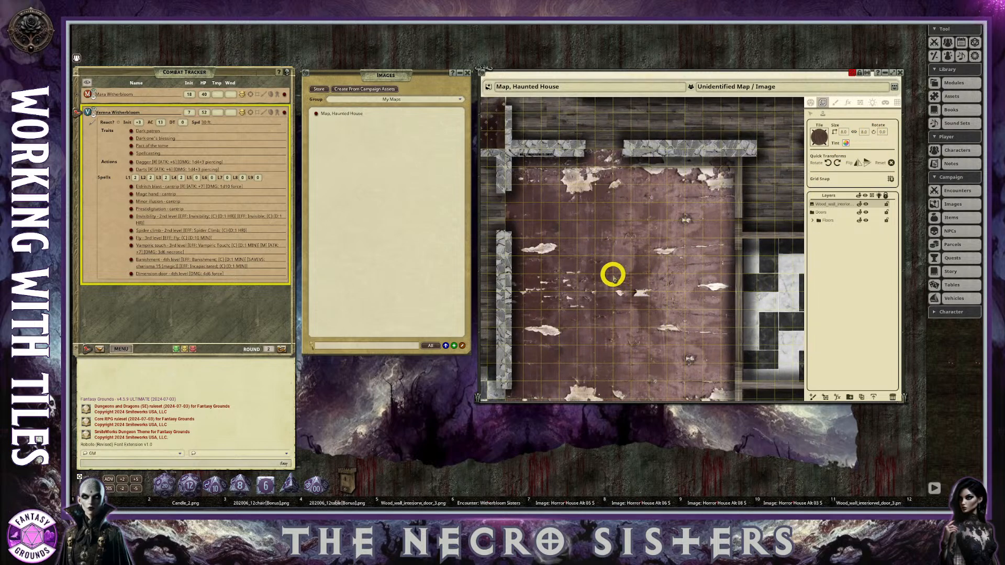
pyautogui.scroll(-2, 642, 274)
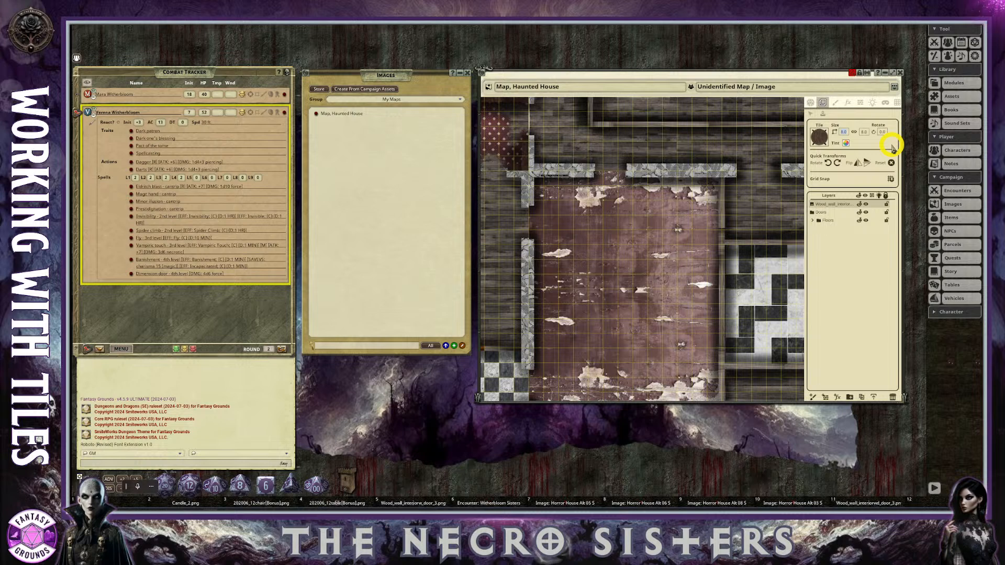
# Try the round table at its default size in the middle of the worn red-floored room and delete the placed tile.
pyautogui.click(618, 273)
pyautogui.scroll(2, 667, 294)
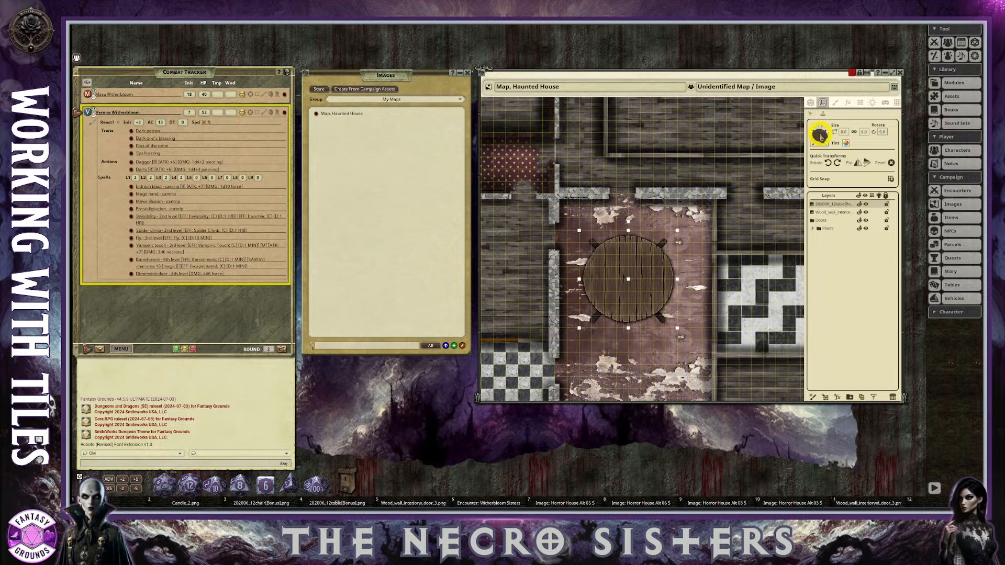
pyautogui.click(810, 116)
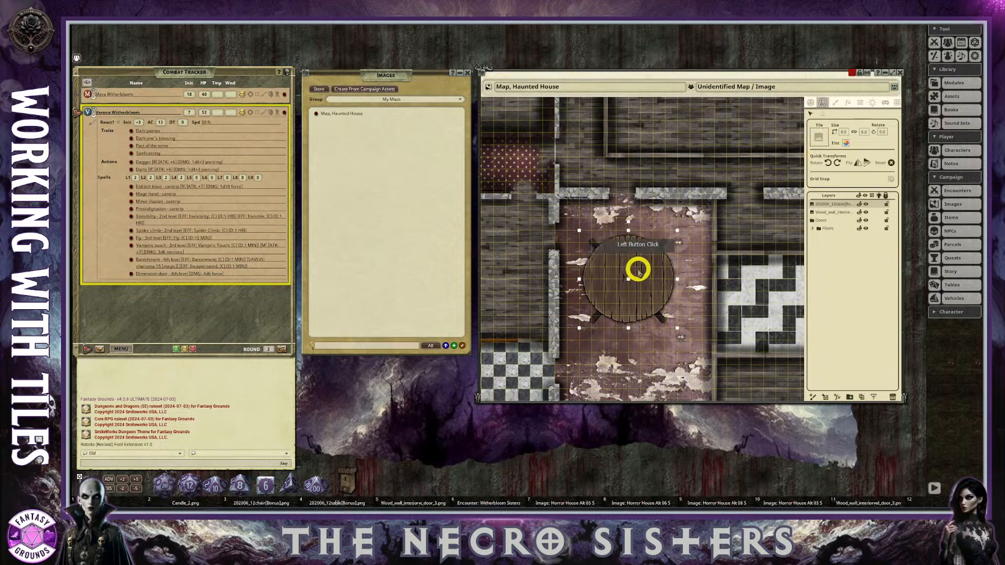
pyautogui.click(817, 140)
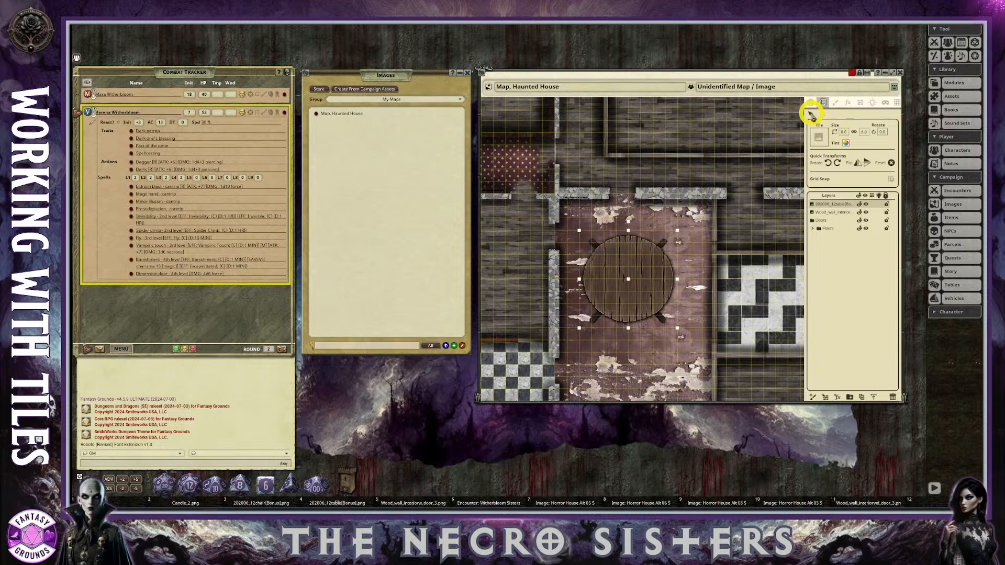
pyautogui.click(644, 271)
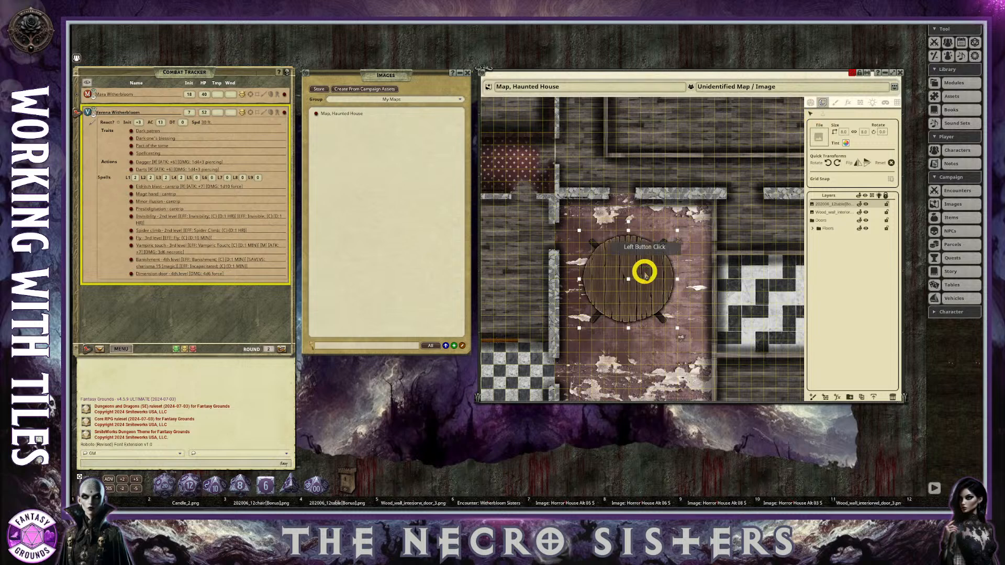
pyautogui.press('Delete')
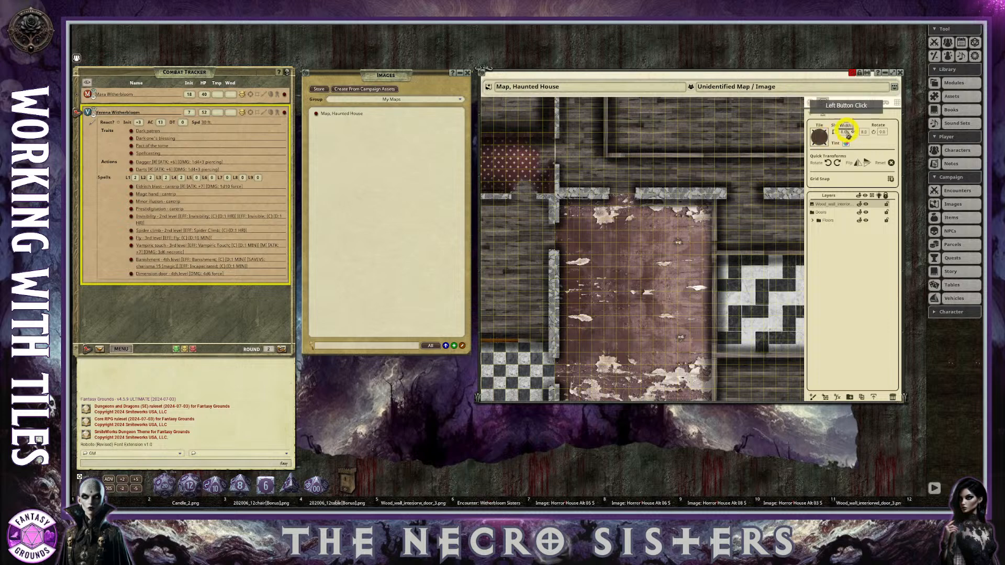
# Set a smaller tile size for the round table and place it in the middle of the worn red-floored room.
pyautogui.click(857, 197)
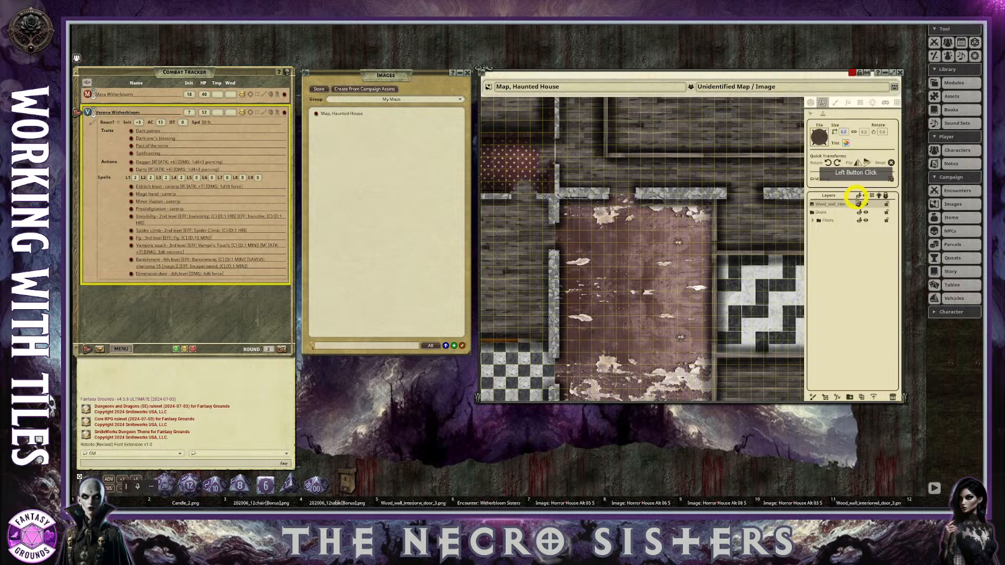
pyautogui.click(868, 133)
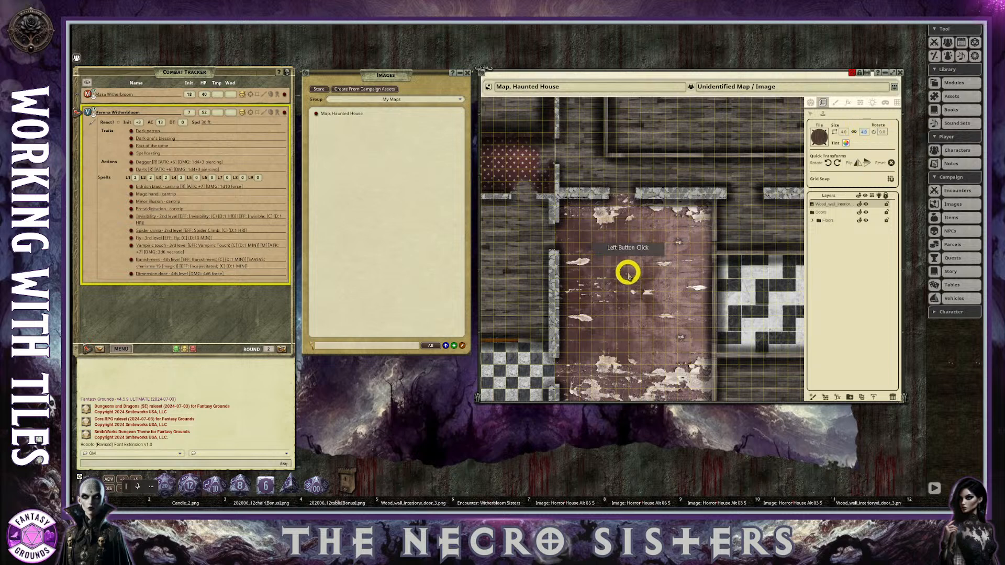
pyautogui.click(630, 269)
pyautogui.scroll(2, 689, 348)
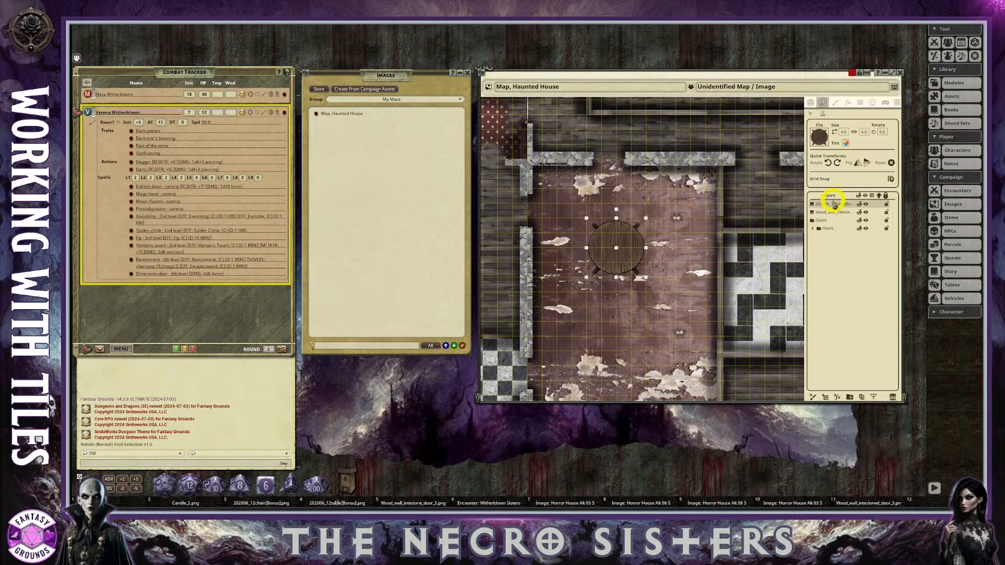
# Create a layer folder named "Table & Chairs Set" and move the round table's layer into it.
pyautogui.click(850, 398)
pyautogui.click(822, 206)
pyautogui.doubleClick(823, 206)
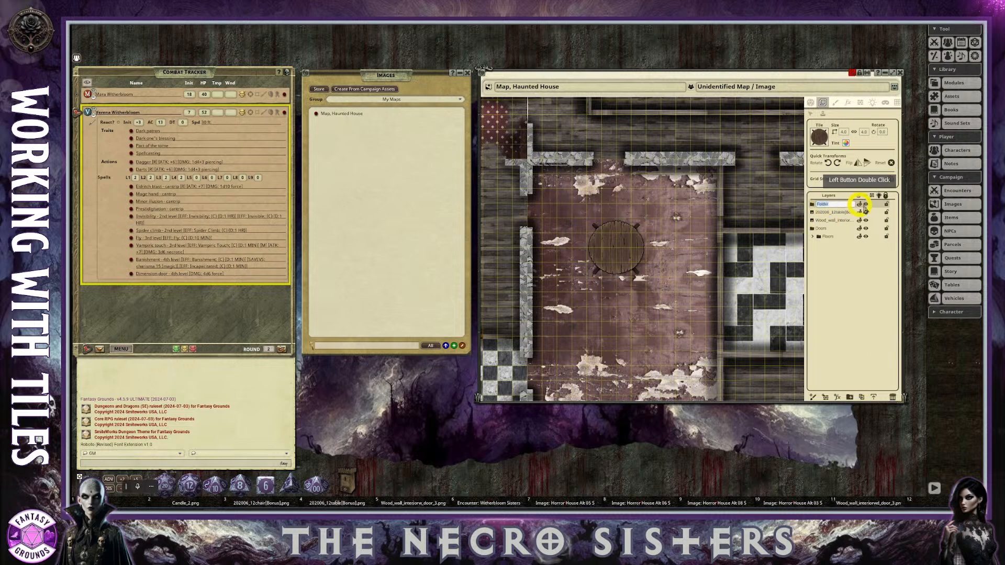
pyautogui.write('Table & Chairs Set')
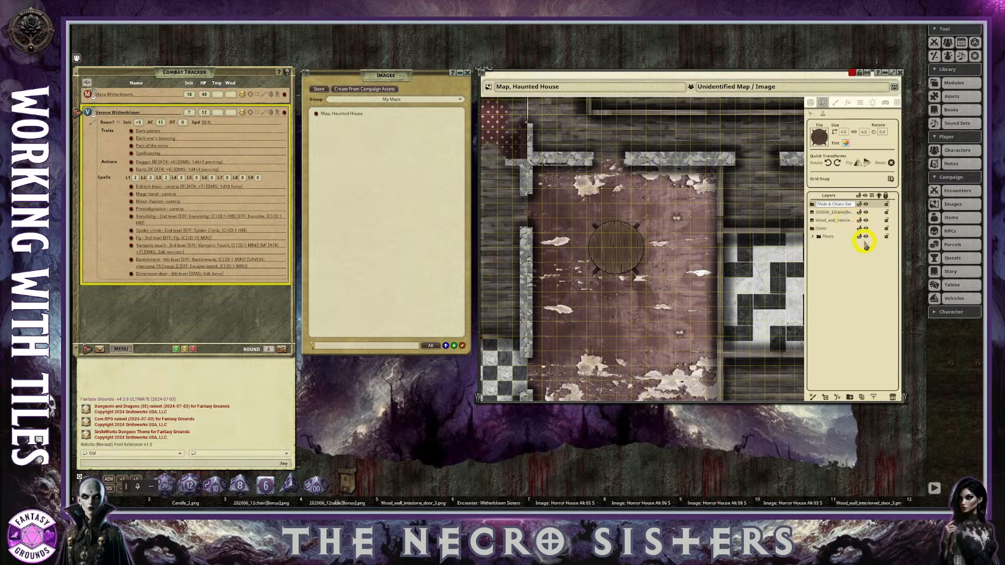
pyautogui.click(822, 205)
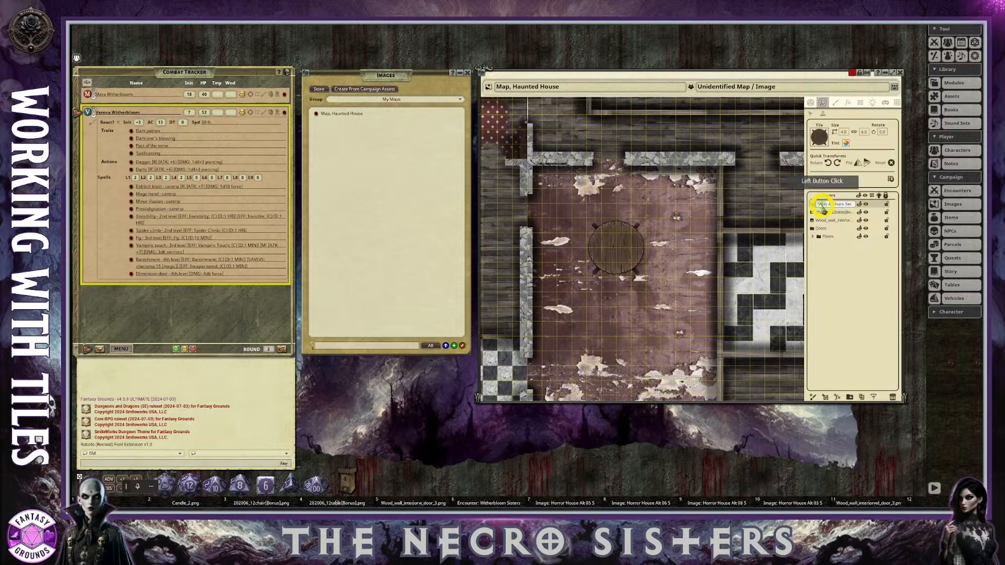
pyautogui.press('BackSpace')
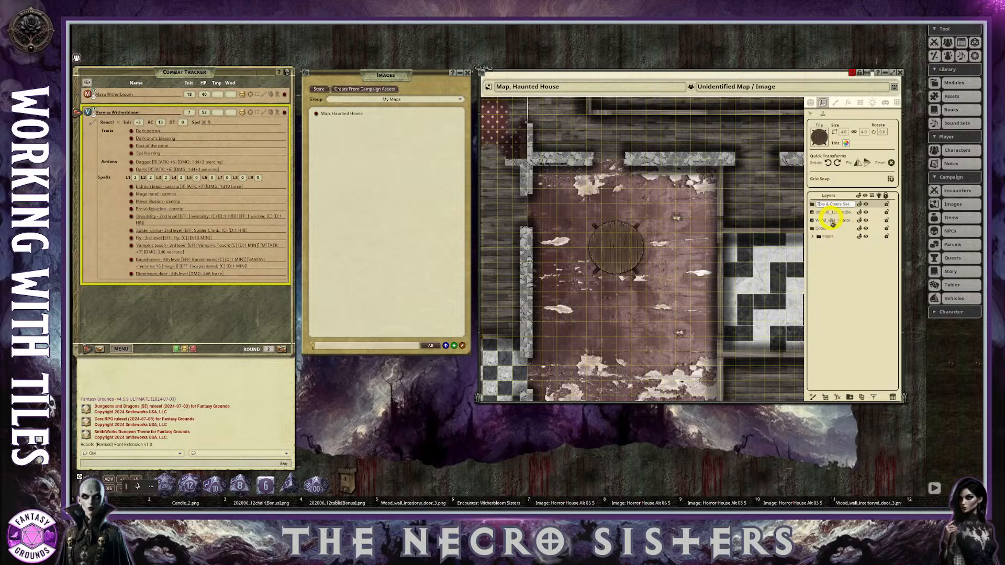
pyautogui.click(865, 256)
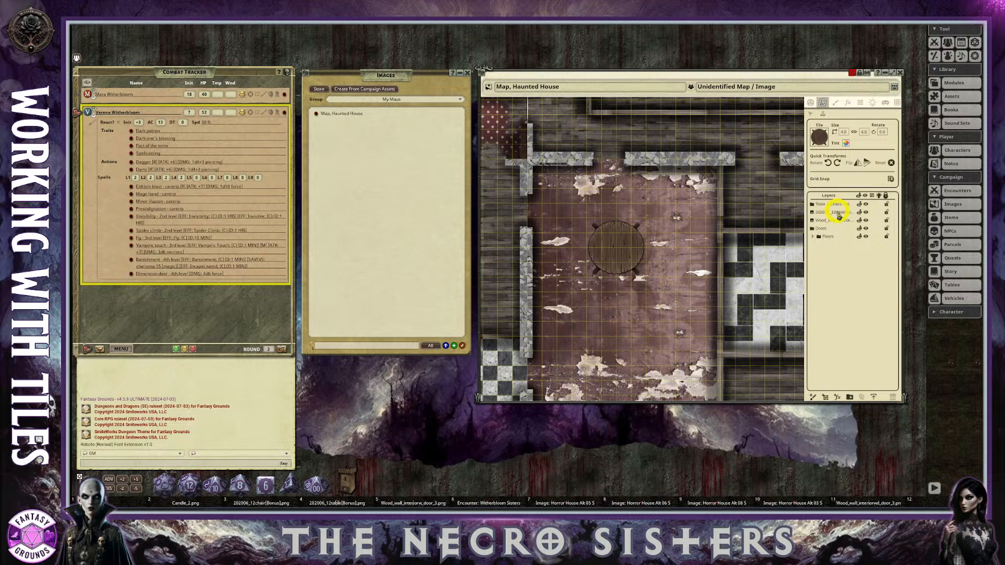
pyautogui.moveTo(838, 213); pyautogui.dragTo(836, 207)
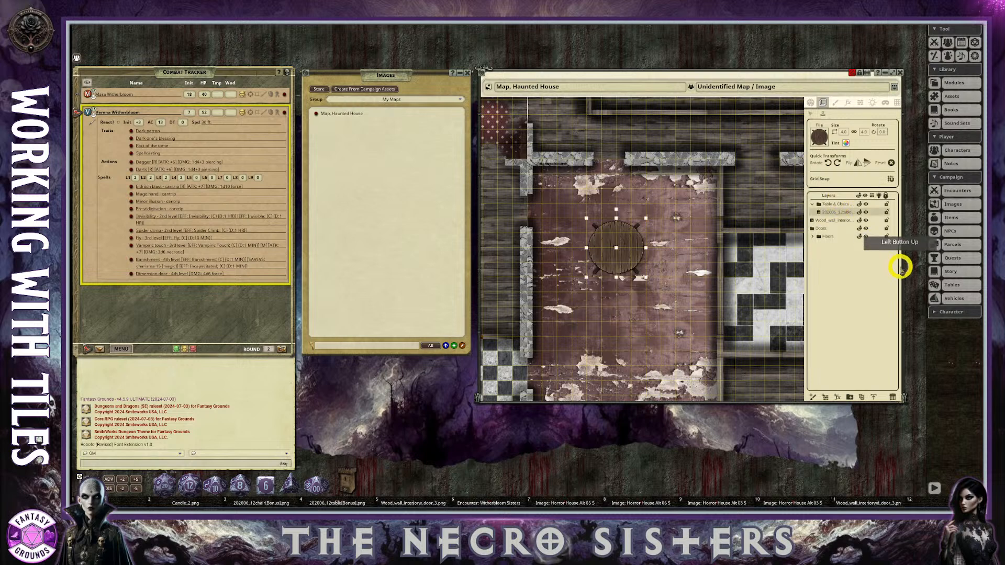
# Rename the interior wood door's tile layer to "Door".
pyautogui.click(837, 221)
pyautogui.doubleClick(836, 222)
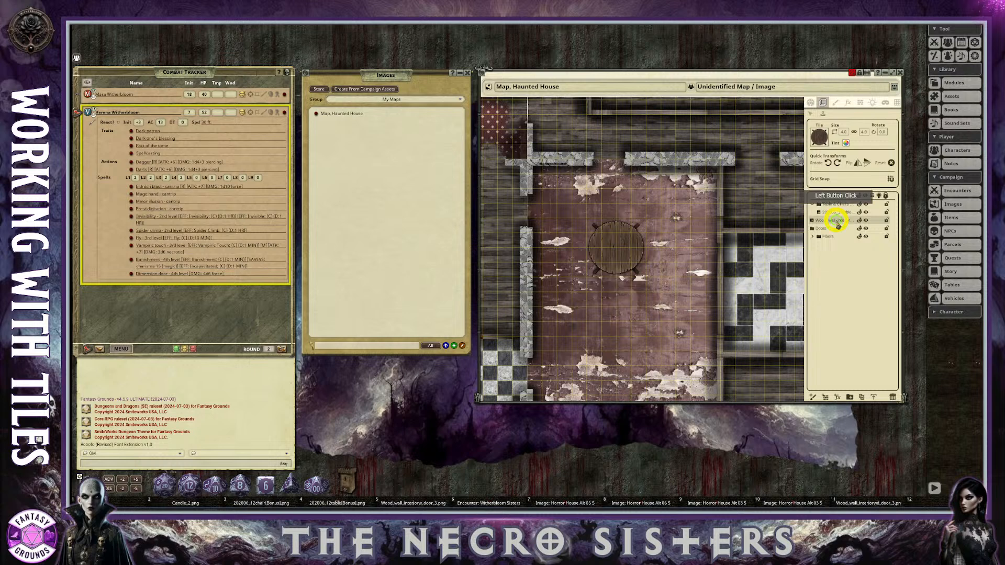
pyautogui.write('Door1')
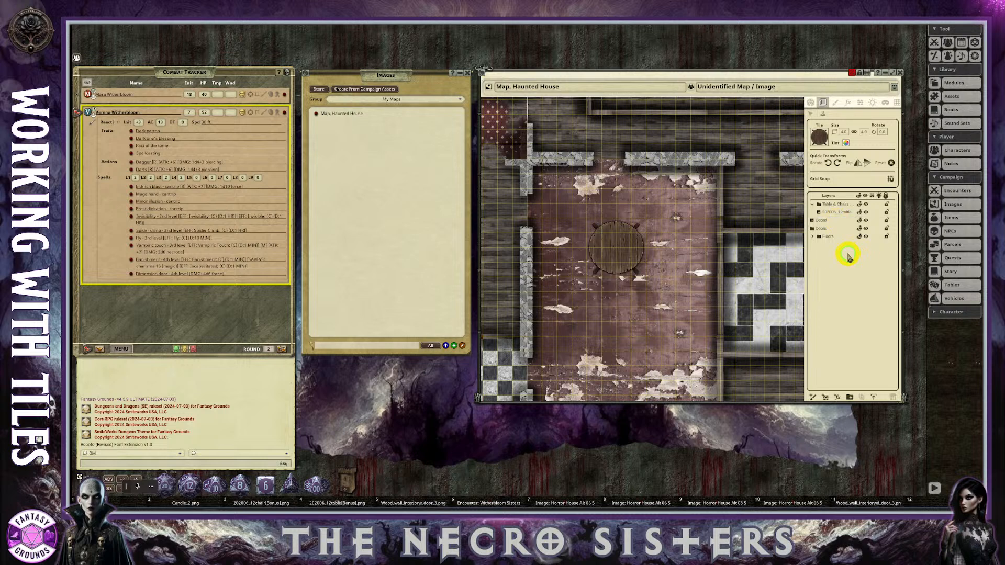
pyautogui.click(828, 221)
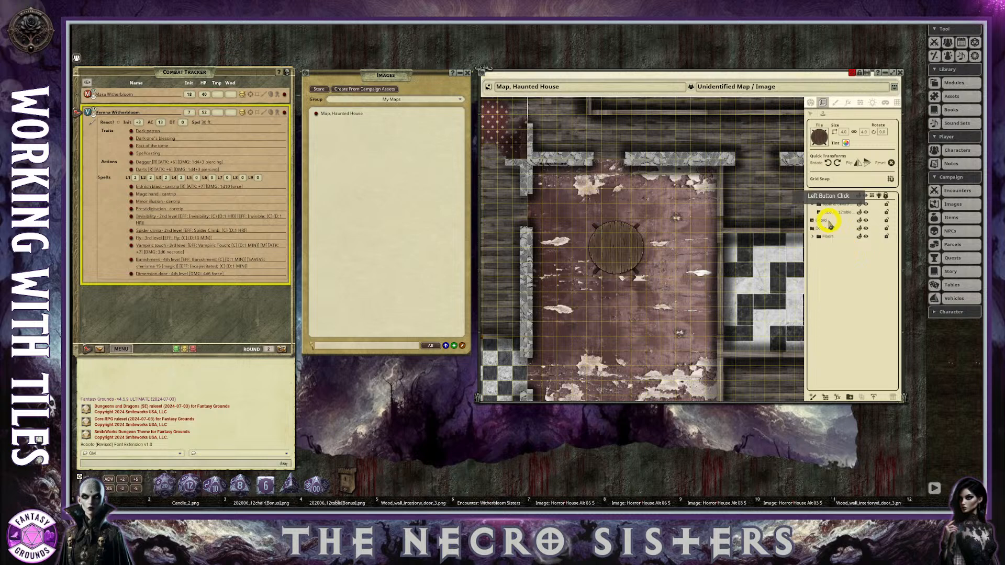
pyautogui.press('BackSpace')
pyautogui.click(819, 222)
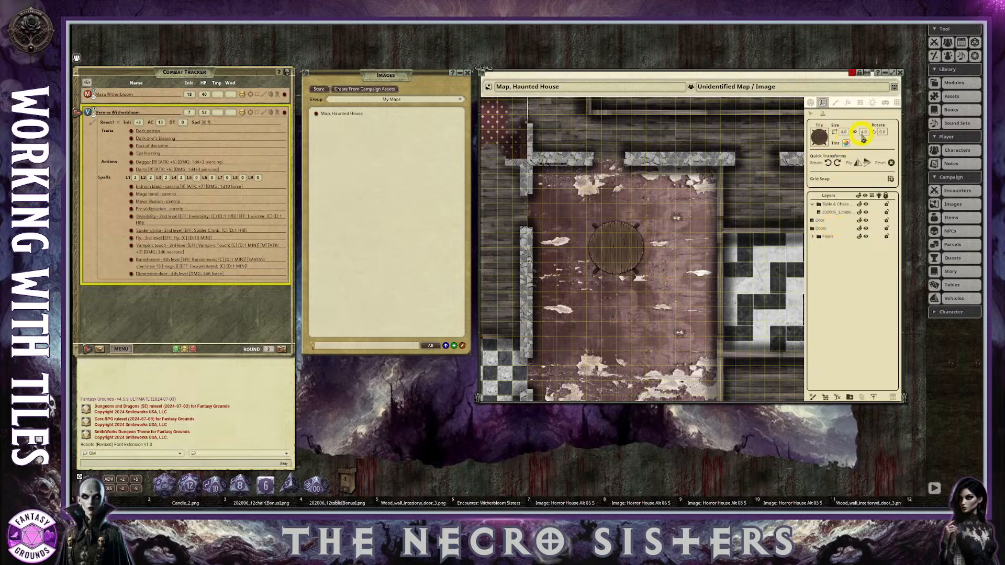
# Set a semi-transparent black tint for the round table tile and place the tinted copy over the existing table.
pyautogui.click(846, 143)
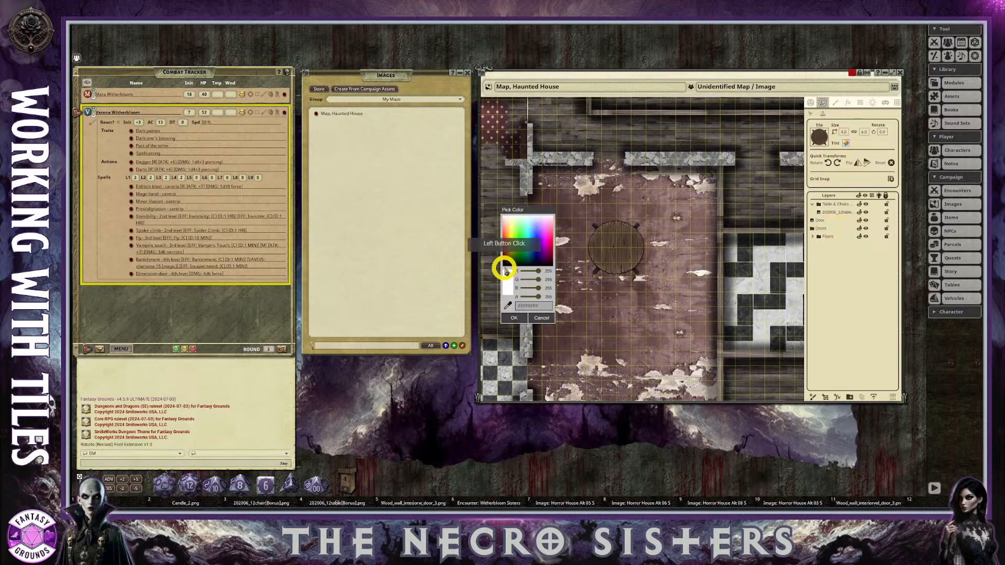
pyautogui.click(517, 264)
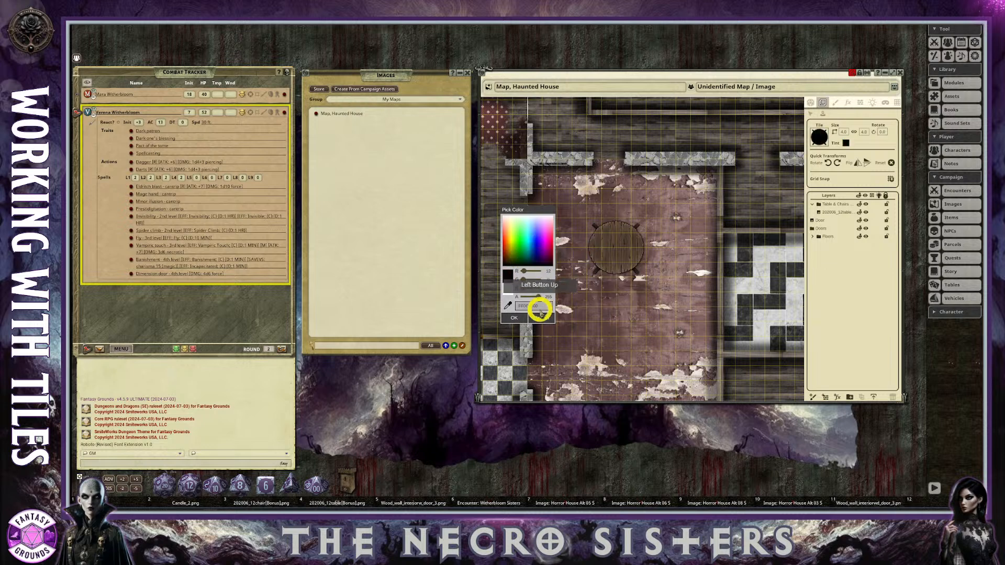
pyautogui.moveTo(540, 298); pyautogui.dragTo(524, 297)
pyautogui.click(514, 318)
pyautogui.click(600, 254)
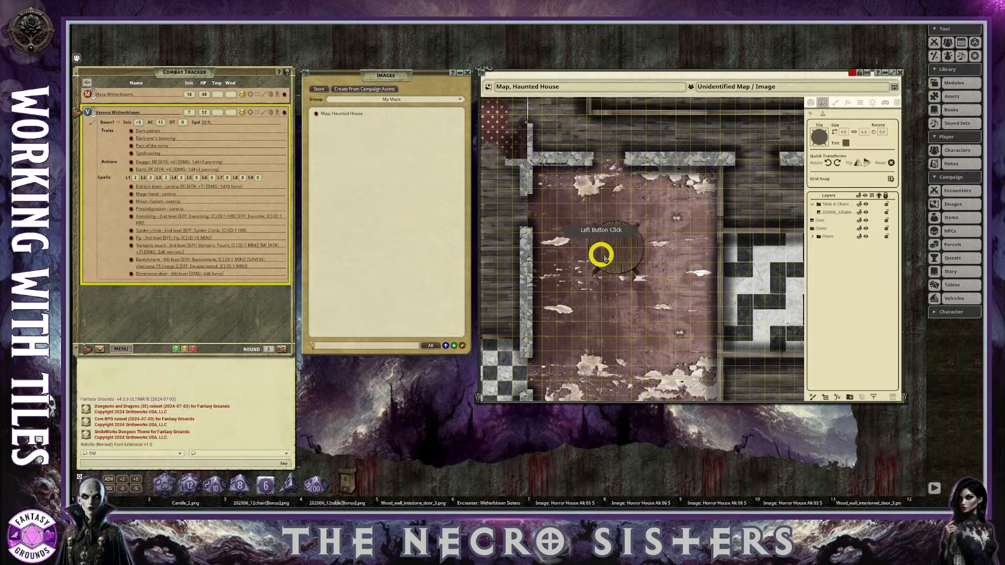
pyautogui.click(616, 248)
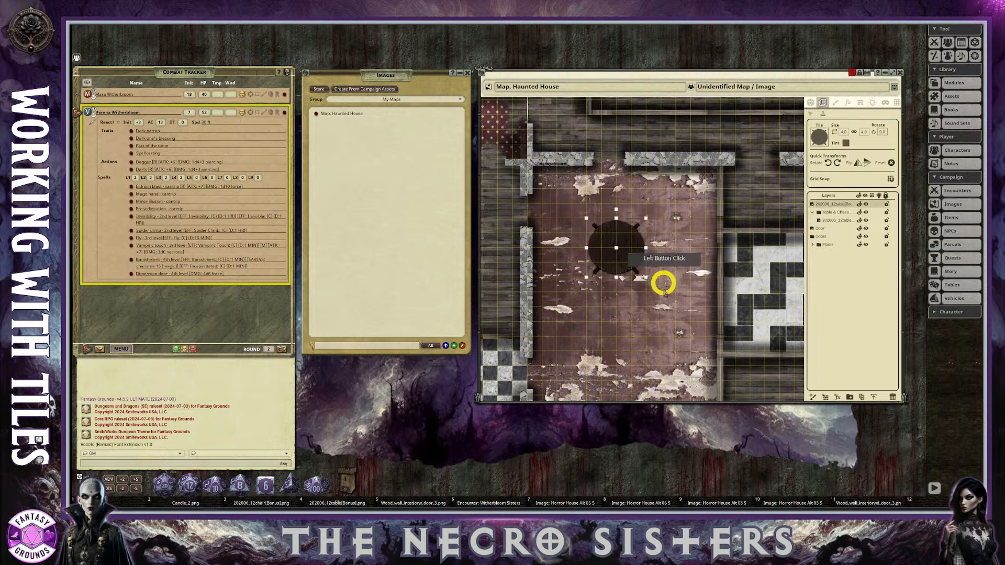
# Move the black-tinted table layer into the "Table & Chairs Set" folder and shift the copy slightly off the table.
pyautogui.scroll(5, 647, 284)
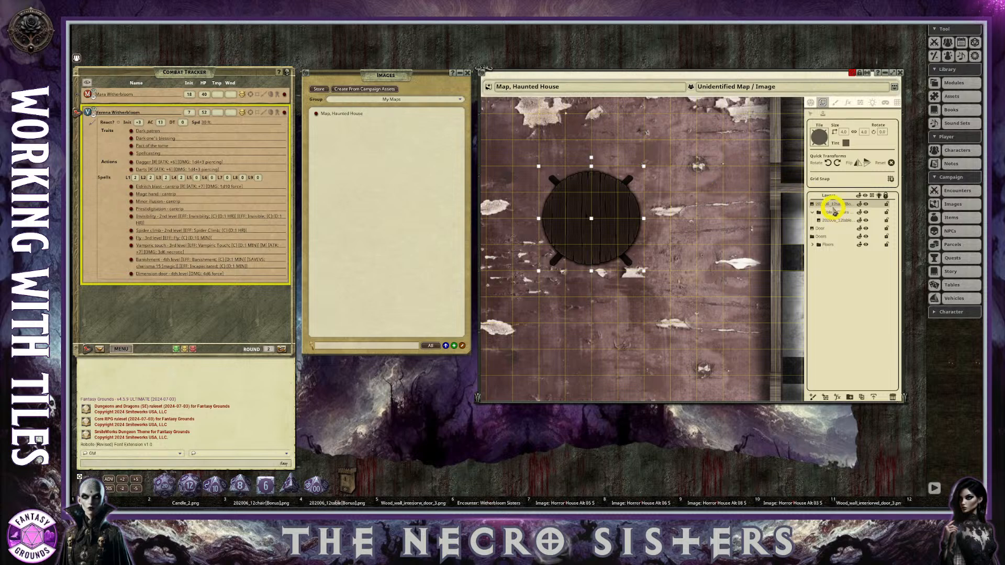
pyautogui.moveTo(833, 210)
pyautogui.mouseDown()
pyautogui.moveTo(844, 220)
pyautogui.moveTo(835, 209)
pyautogui.mouseUp()
pyautogui.moveTo(599, 219); pyautogui.dragTo(602, 221)
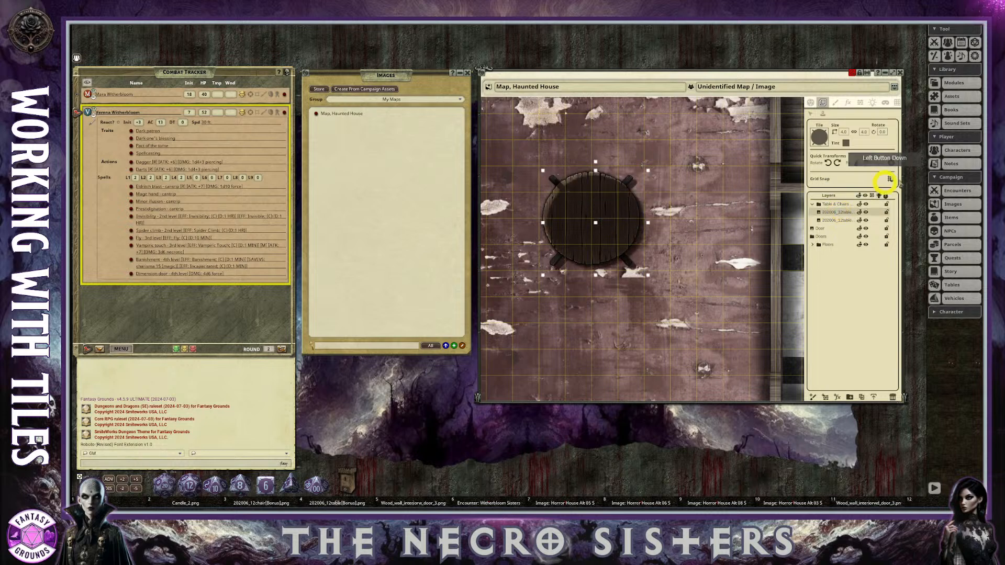
# Turn off grid snap, nudge the black-tinted copy into a shadow offset and order its layer beneath the round table.
pyautogui.click(891, 180)
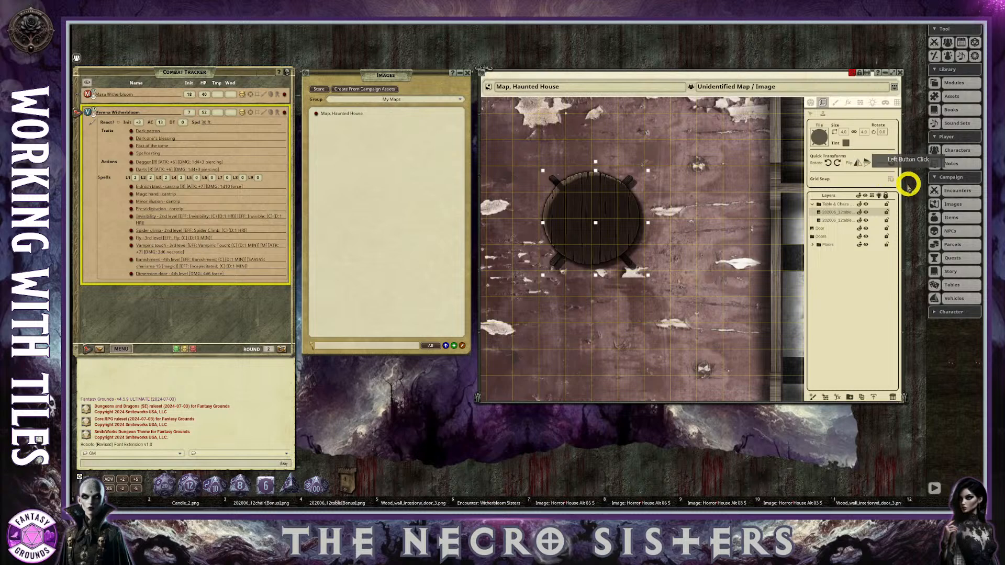
pyautogui.moveTo(611, 205); pyautogui.dragTo(600, 222)
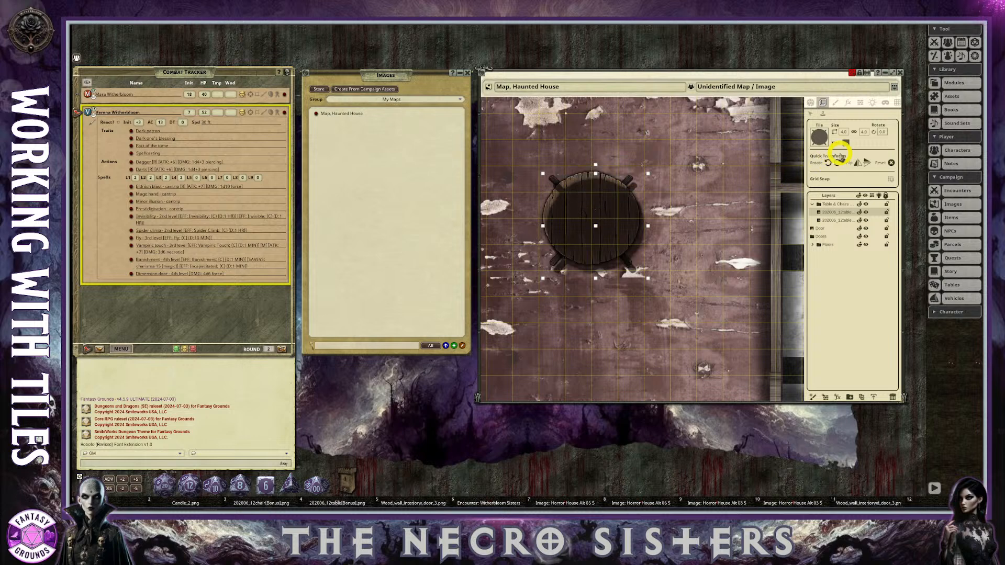
pyautogui.moveTo(833, 223); pyautogui.dragTo(831, 211)
pyautogui.scroll(-2, 672, 282)
pyautogui.scroll(2, 672, 281)
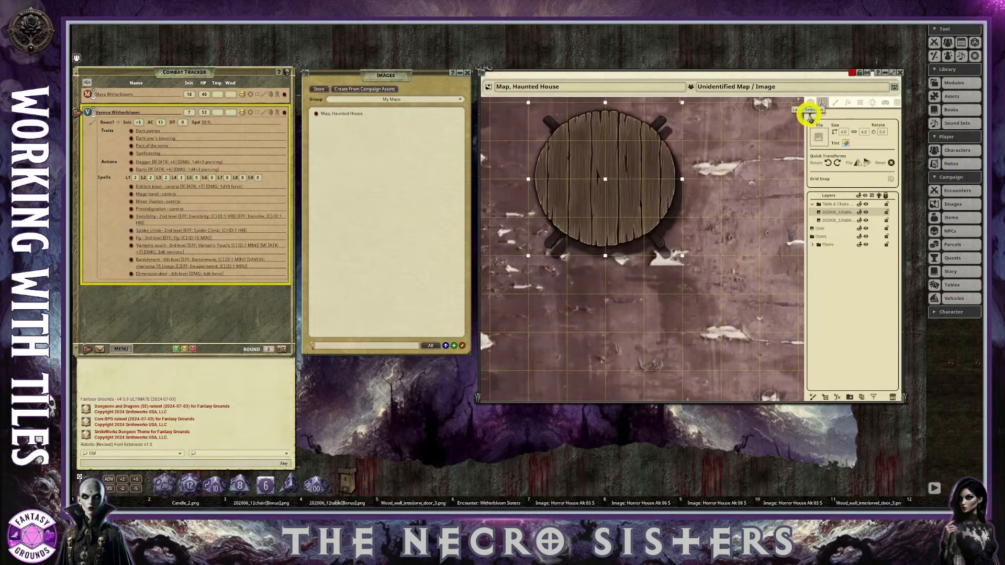
# Select the round table on the map and apply a white tint to it.
pyautogui.click(701, 166)
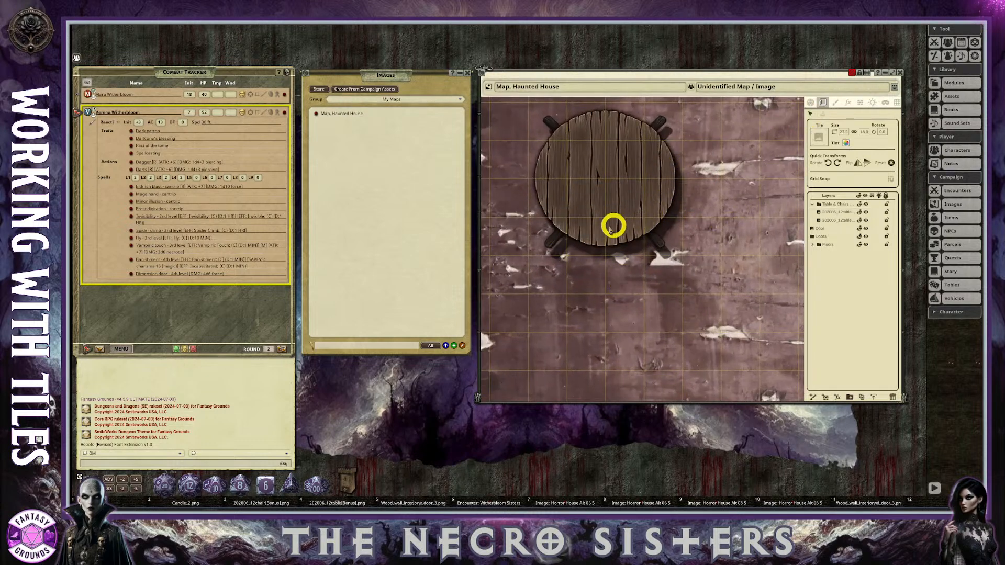
pyautogui.scroll(-5, 610, 247)
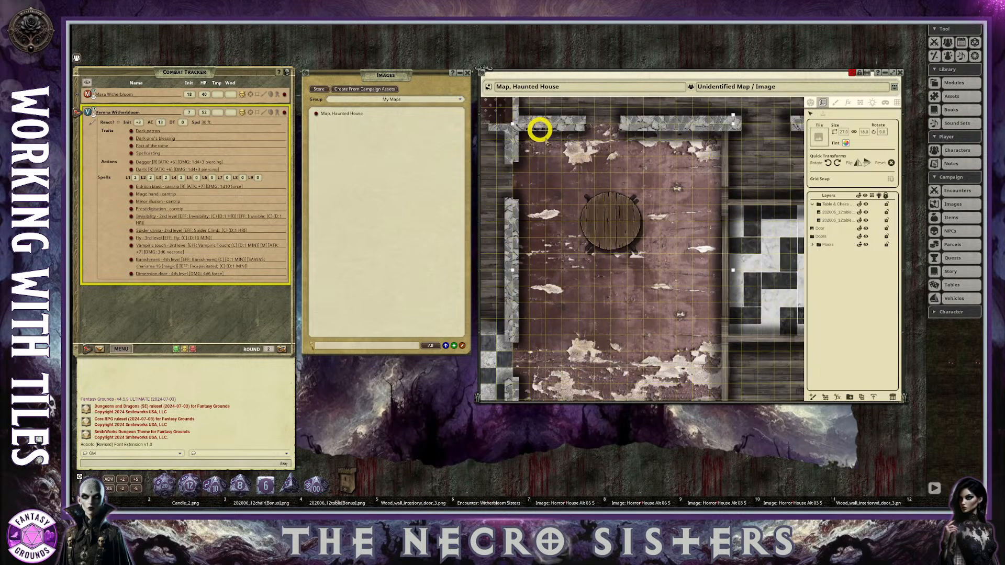
pyautogui.scroll(3, 673, 258)
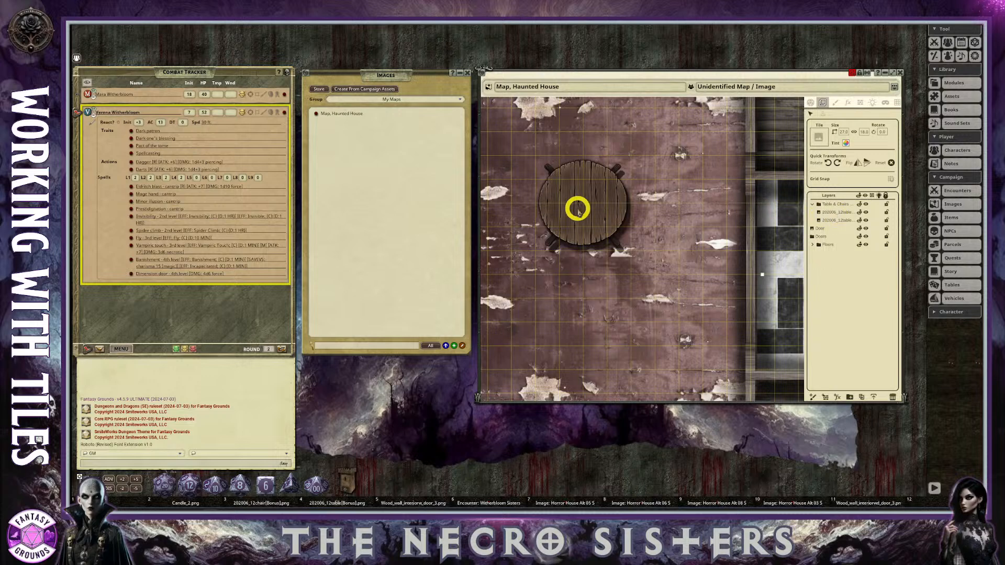
pyautogui.click(596, 195)
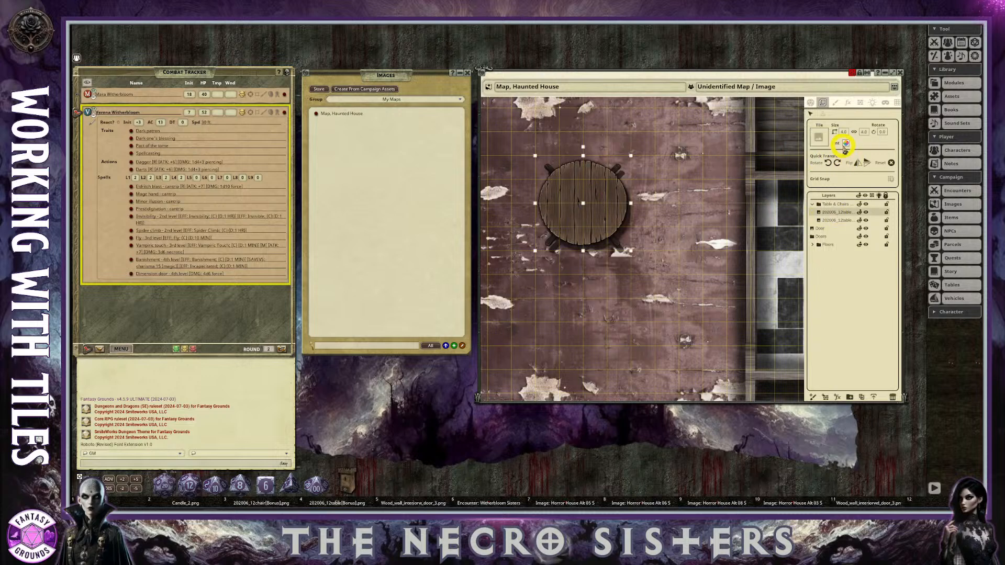
pyautogui.click(846, 144)
pyautogui.moveTo(537, 297); pyautogui.dragTo(536, 298)
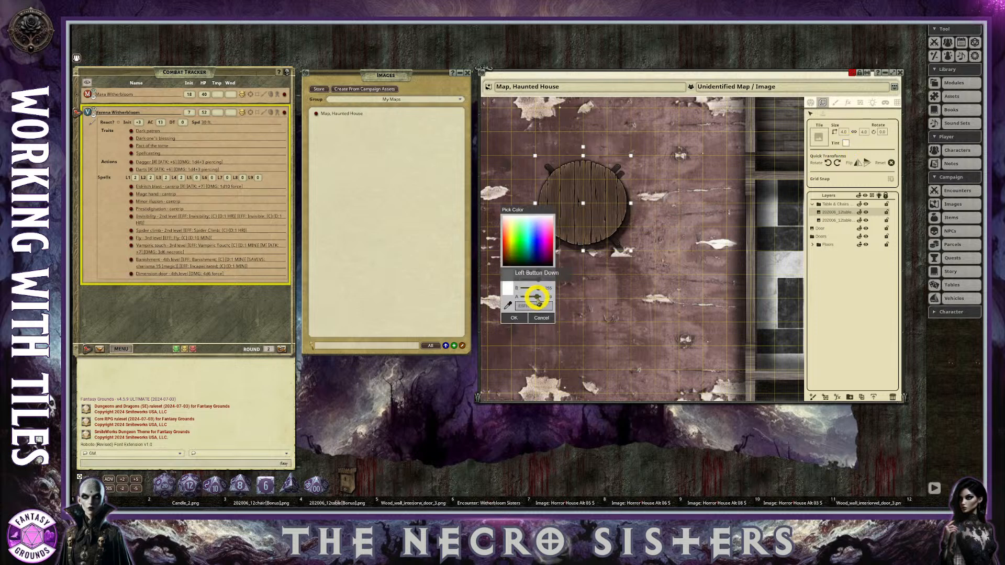
pyautogui.click(513, 318)
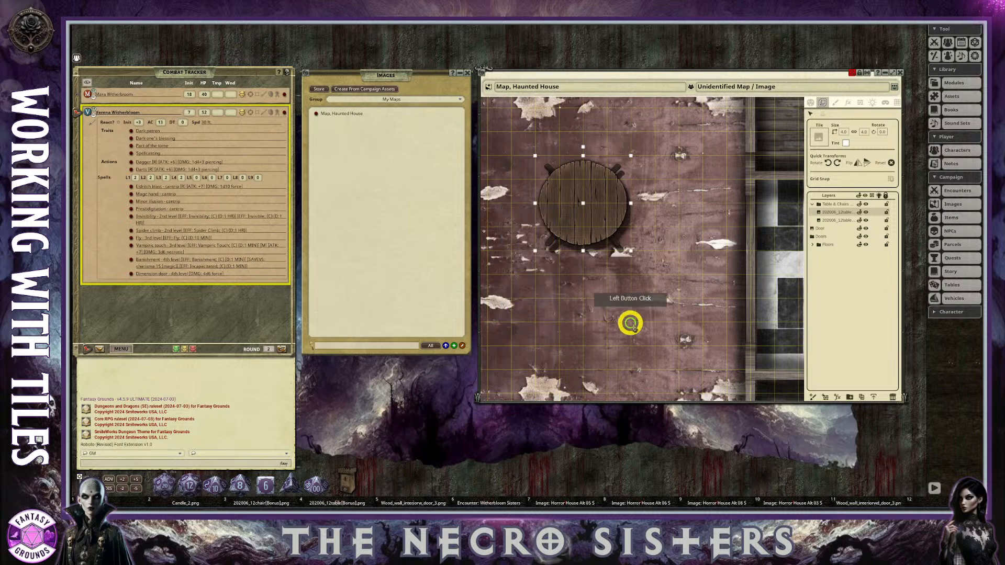
# Load the chair image from its hotkey slot as the tile and place one chair just north of the round table.
pyautogui.scroll(-3, 634, 323)
pyautogui.scroll(-2, 636, 326)
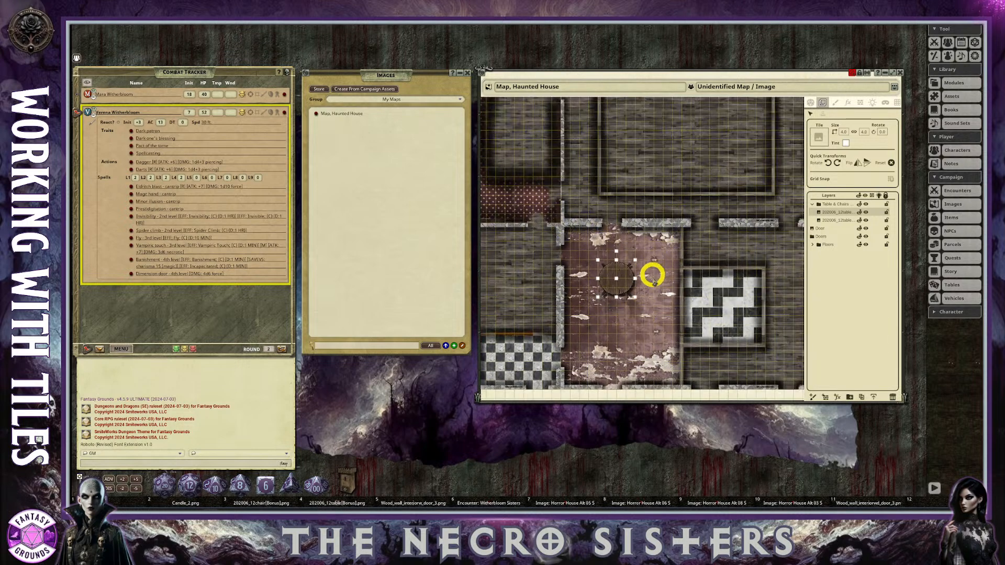
pyautogui.scroll(5, 662, 310)
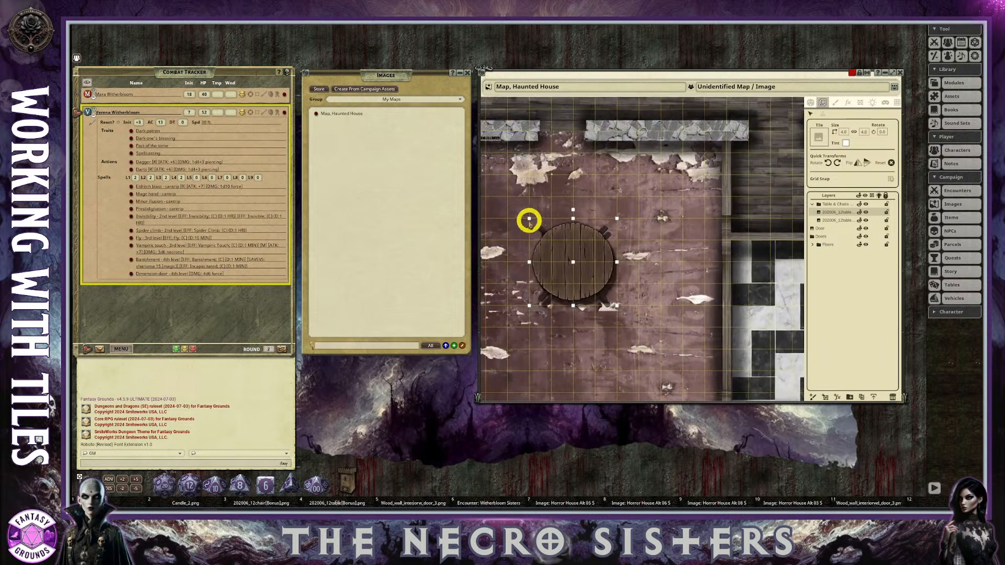
pyautogui.scroll(-2, 563, 261)
pyautogui.scroll(1, 560, 259)
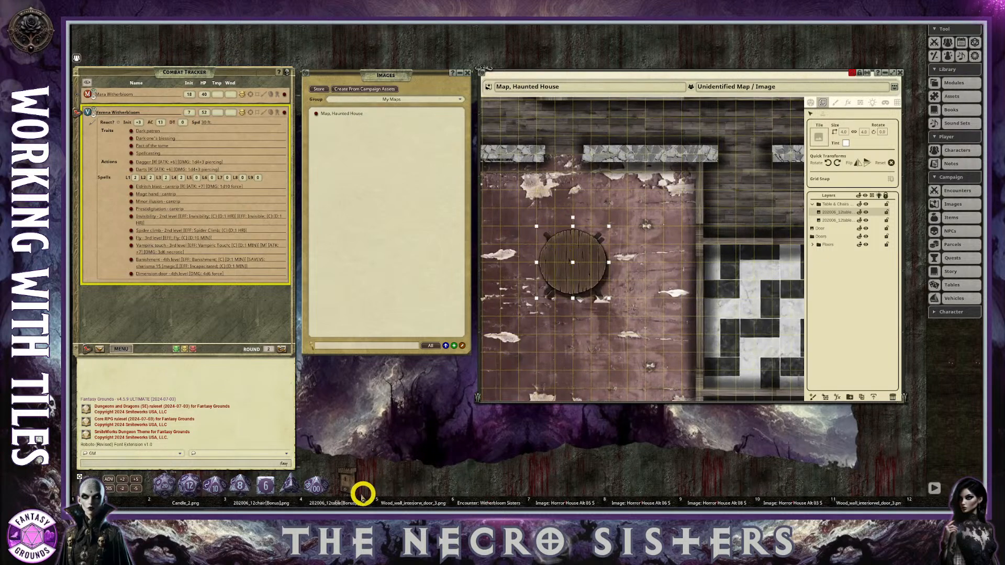
pyautogui.moveTo(260, 498); pyautogui.dragTo(819, 134)
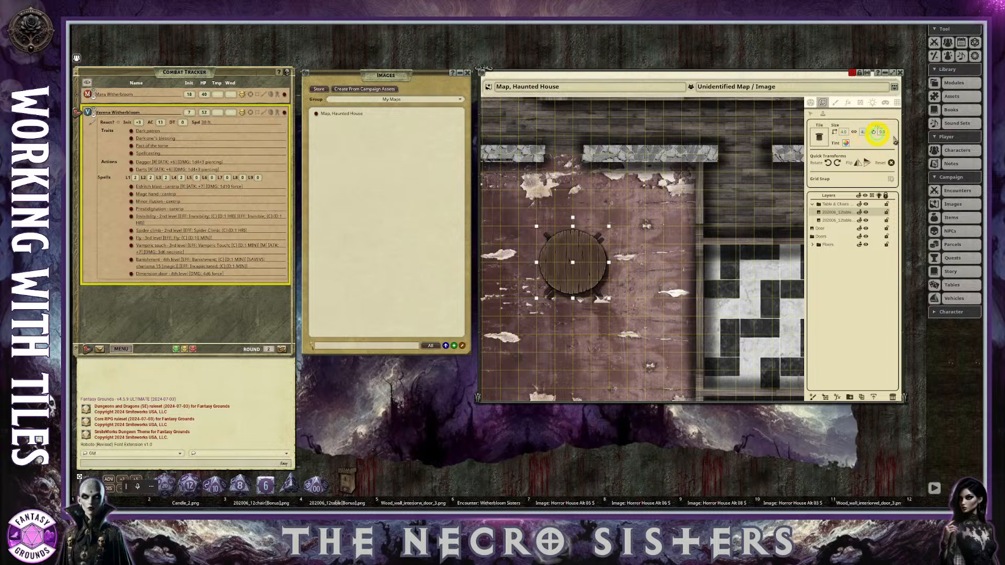
pyautogui.scroll(3, 588, 215)
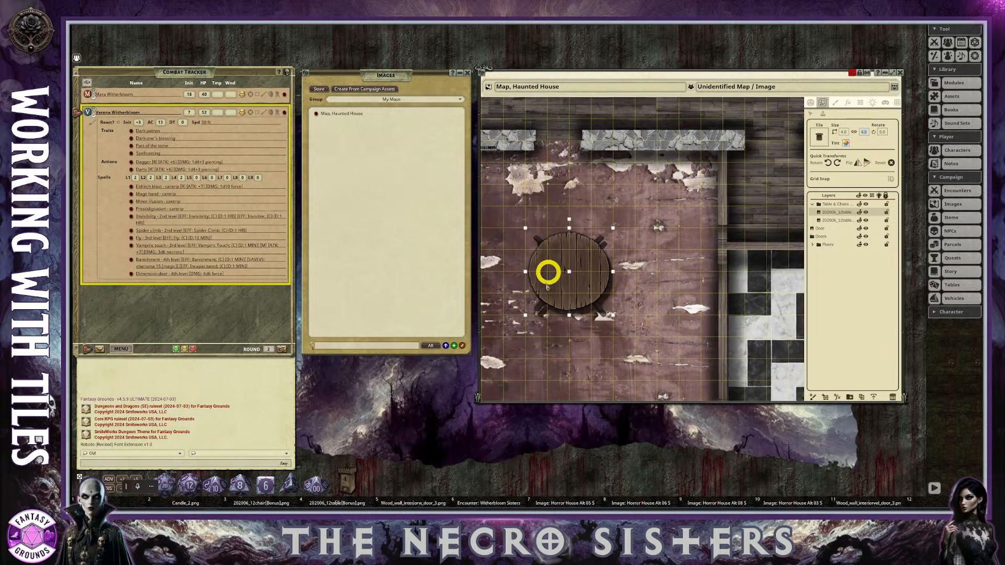
pyautogui.click(569, 206)
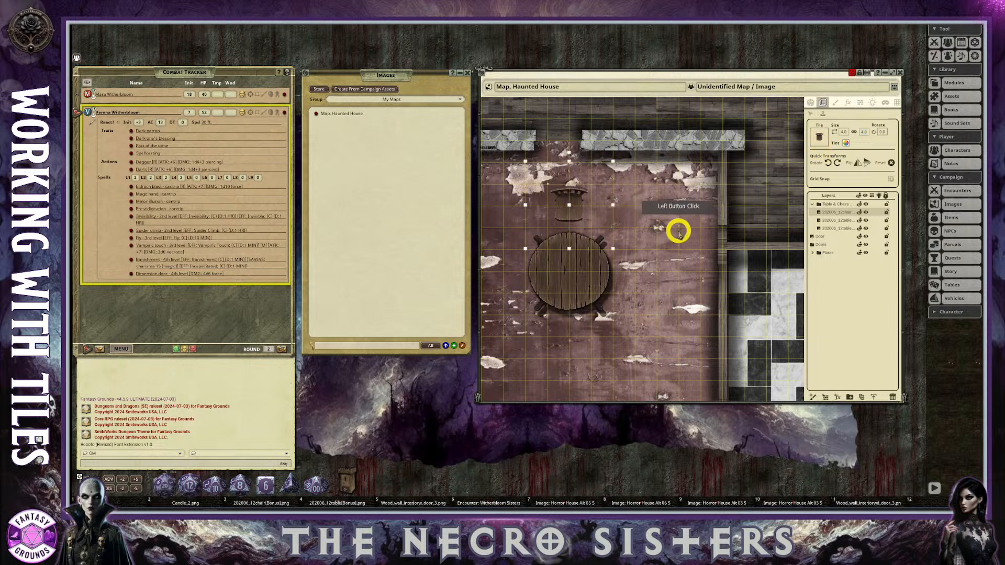
# Rotate the chair tile to 270 degrees and place it on the west side of the round table.
pyautogui.scroll(-1, 631, 267)
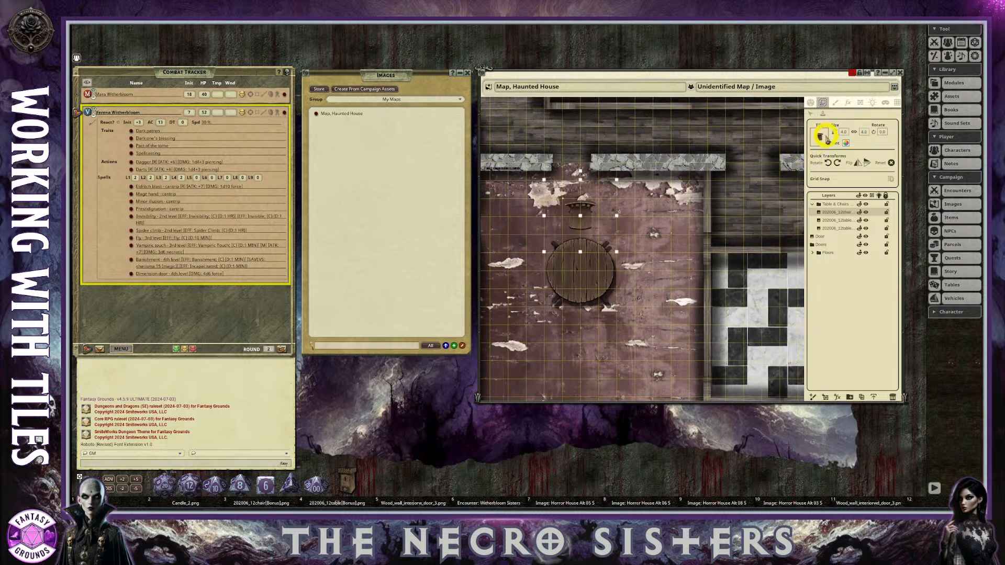
pyautogui.click(833, 163)
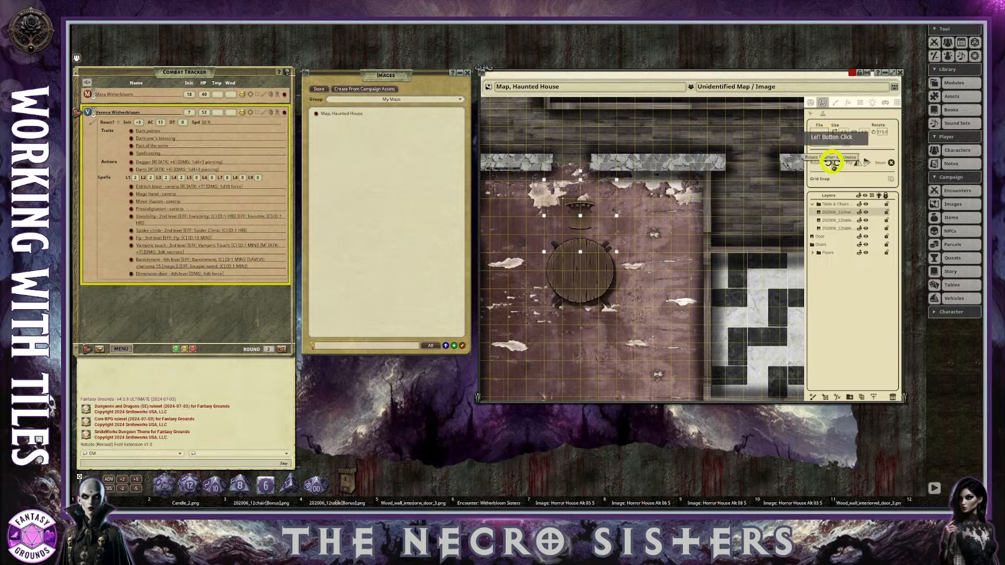
pyautogui.click(526, 271)
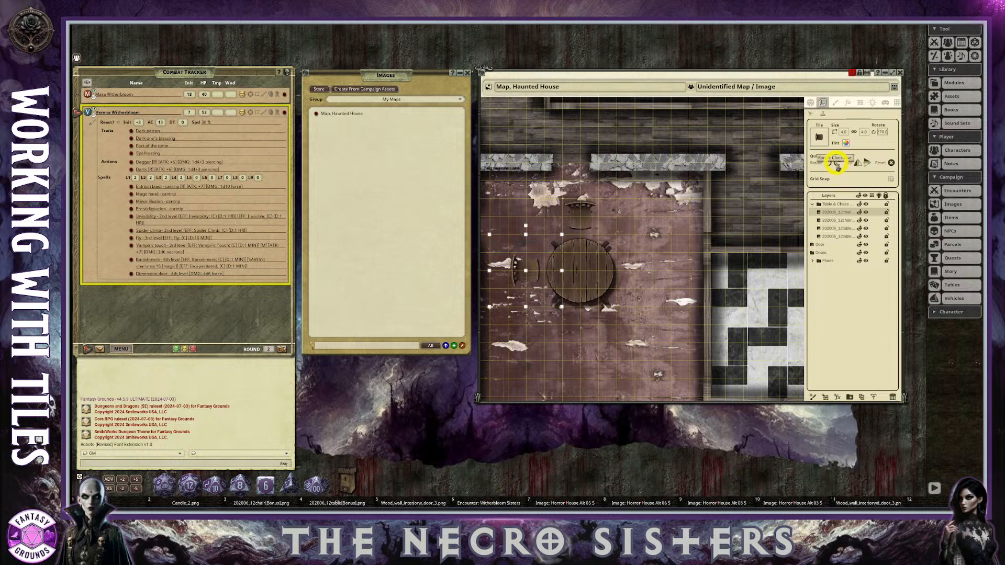
# Rotate the chair tile to 45 degrees and place it on the east side of the round table.
pyautogui.click(837, 163)
pyautogui.click(836, 163)
pyautogui.click(752, 206)
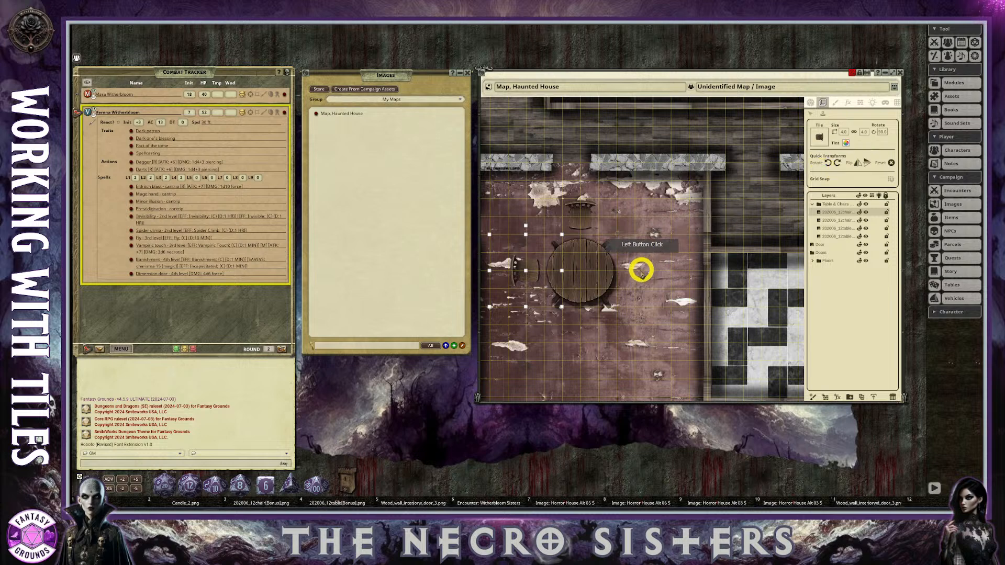
pyautogui.click(828, 162)
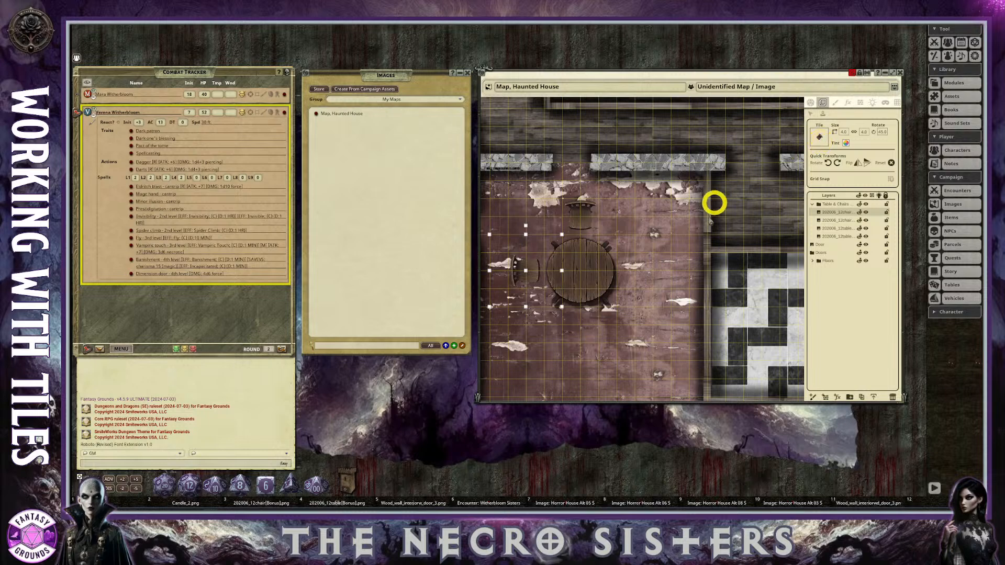
pyautogui.click(654, 273)
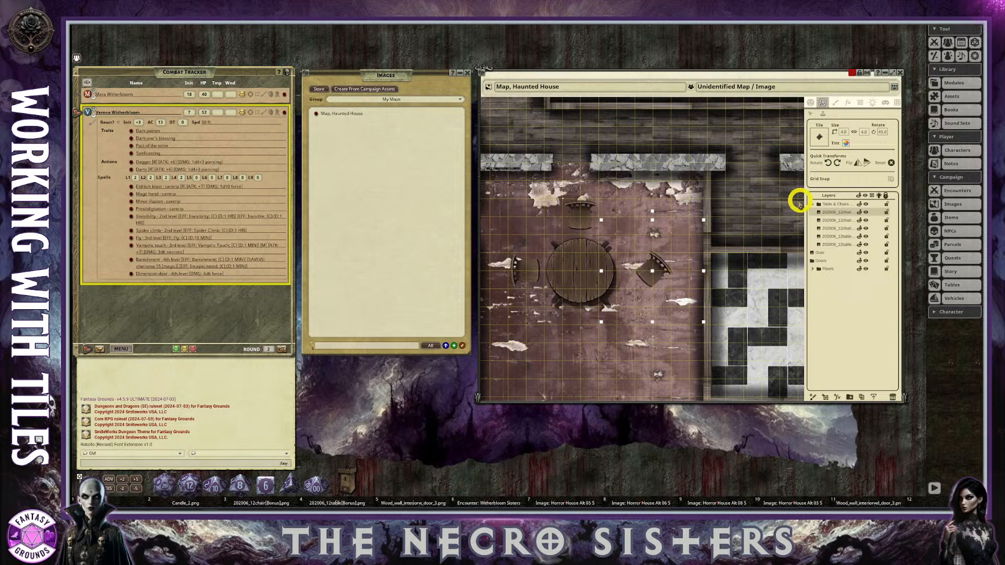
# Rotate the chair tile to 180 degrees and place it just south of the round table.
pyautogui.click(831, 162)
pyautogui.click(832, 163)
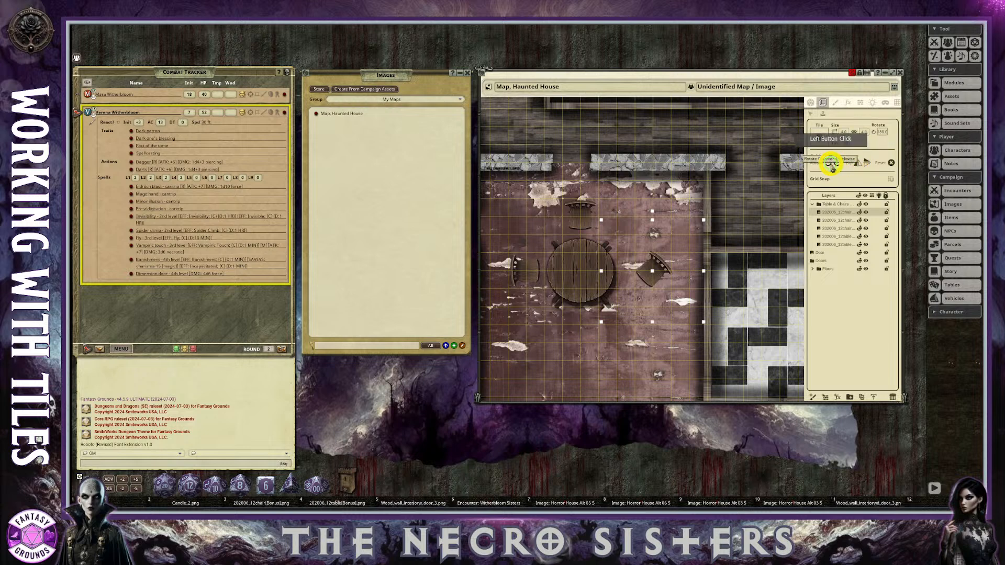
pyautogui.click(581, 330)
pyautogui.scroll(-2, 651, 366)
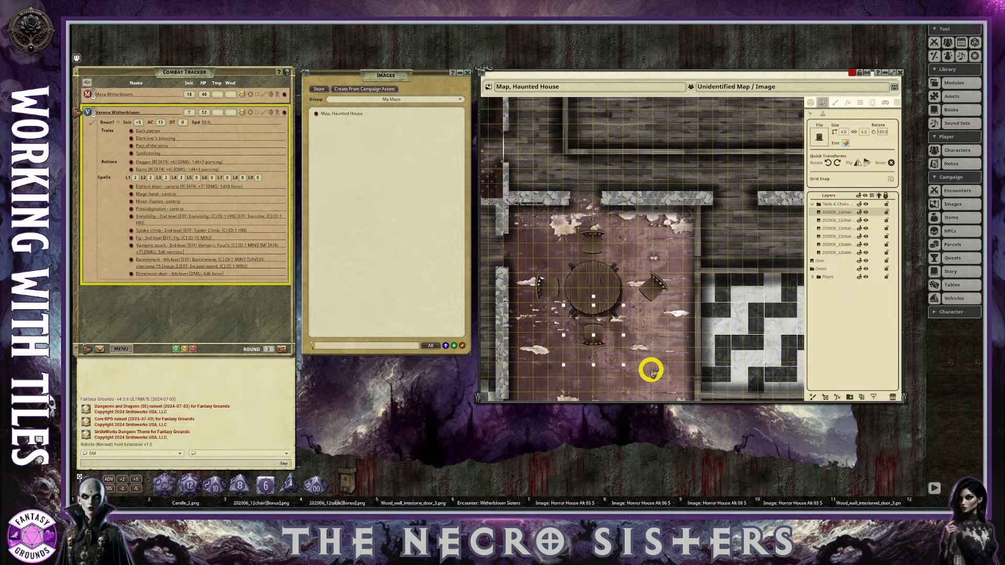
# Switch to tile selection and move the north, east, west and south chairs closer in around the round table.
pyautogui.click(813, 112)
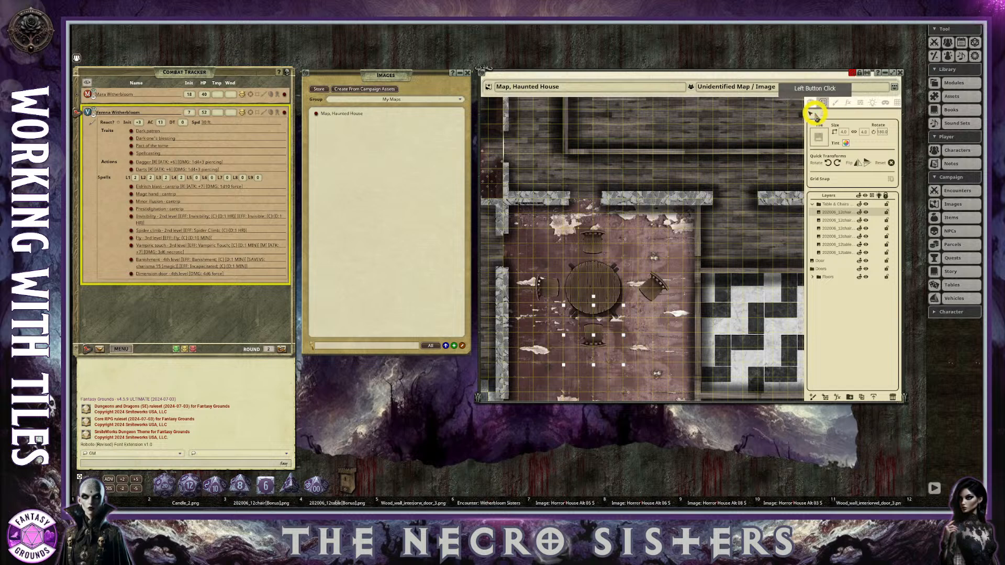
pyautogui.moveTo(594, 246); pyautogui.dragTo(594, 264)
pyautogui.moveTo(650, 292)
pyautogui.mouseDown()
pyautogui.moveTo(626, 285)
pyautogui.moveTo(639, 288)
pyautogui.mouseUp()
pyautogui.moveTo(543, 287); pyautogui.dragTo(570, 291)
pyautogui.moveTo(594, 333); pyautogui.dragTo(595, 315)
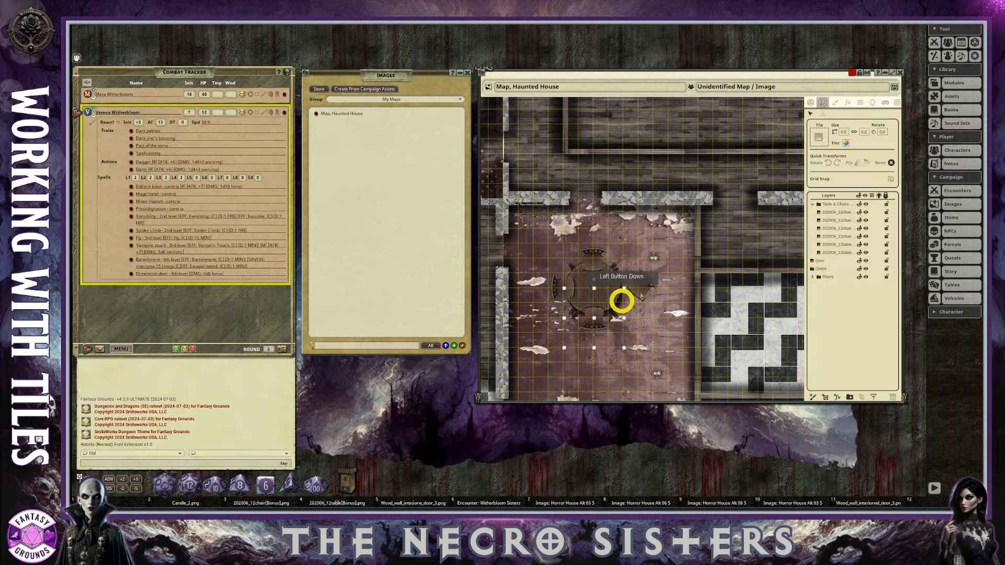
# Reorder the layers in the Table & Chairs folder so the round table sits above the chairs.
pyautogui.click(846, 213)
pyautogui.moveTo(846, 212); pyautogui.dragTo(852, 243)
pyautogui.scroll(1, 652, 317)
pyautogui.scroll(1, 651, 316)
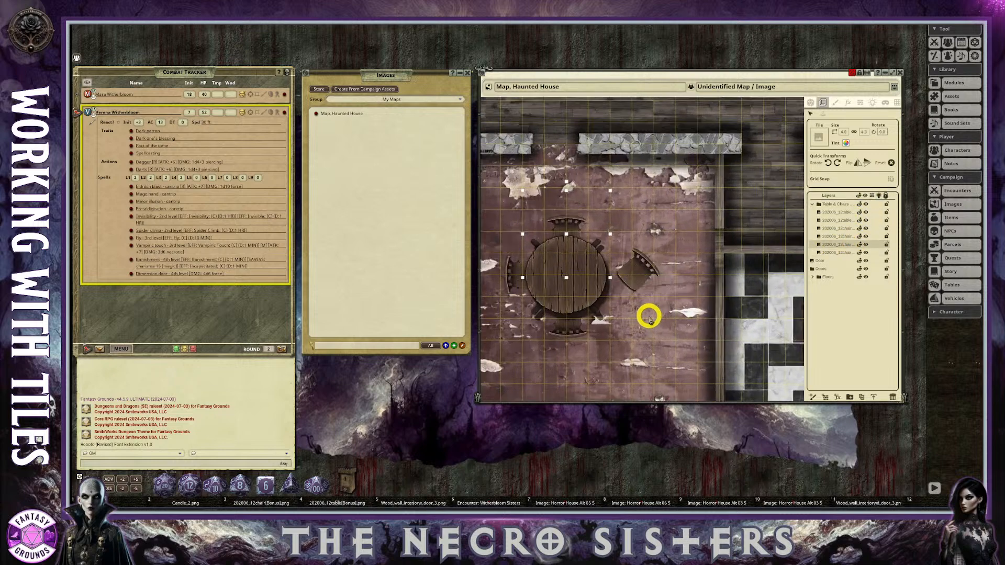
# Select the angled east chair and tuck it slightly under the edge of the round table.
pyautogui.click(635, 262)
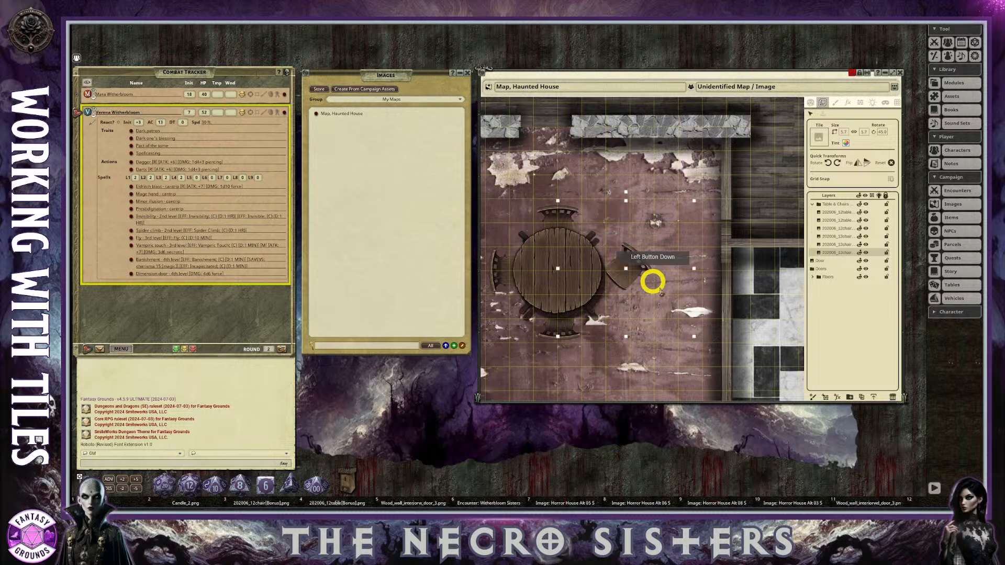
pyautogui.scroll(-2, 623, 293)
pyautogui.scroll(1, 659, 314)
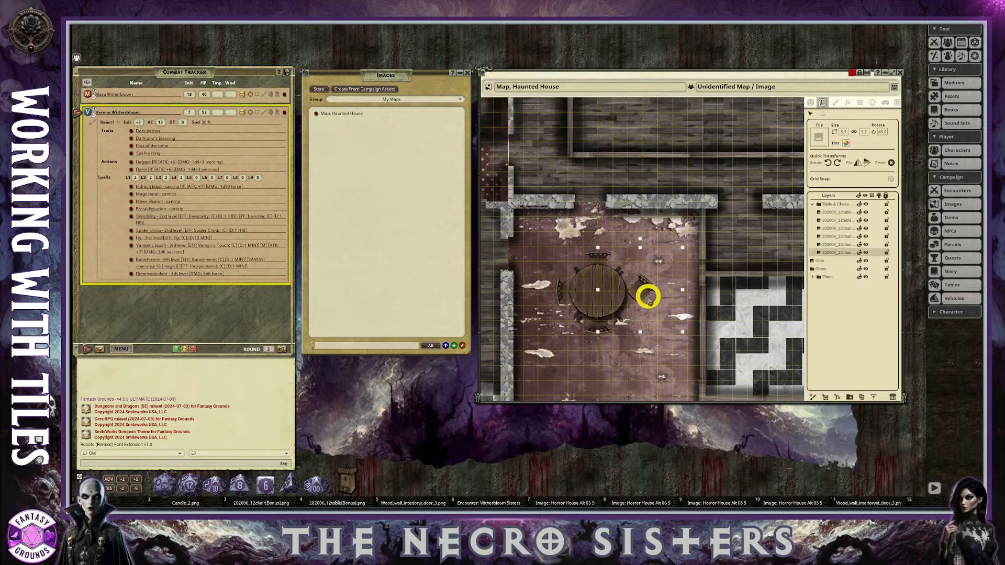
pyautogui.scroll(1, 648, 298)
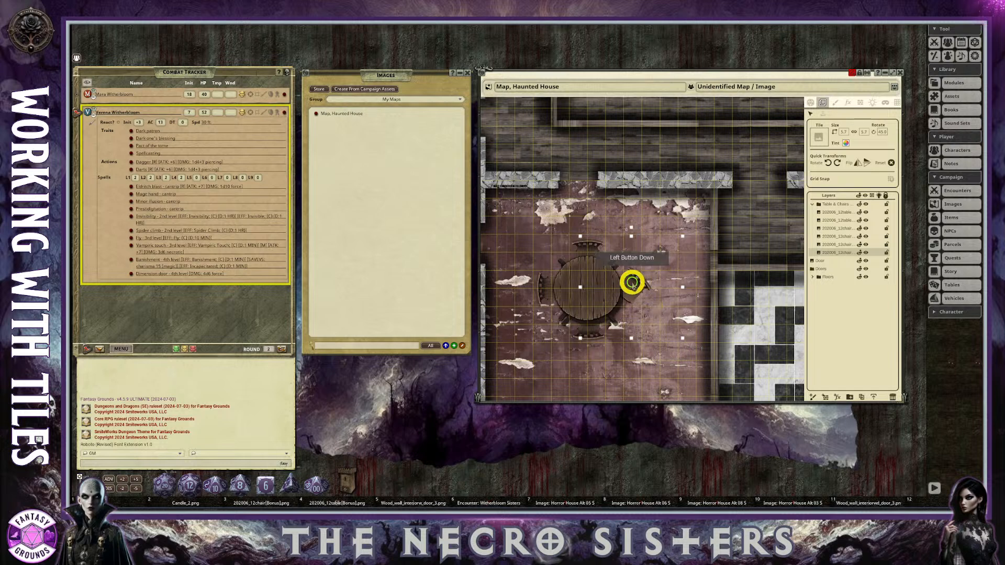
pyautogui.scroll(-1, 664, 335)
pyautogui.click(685, 333)
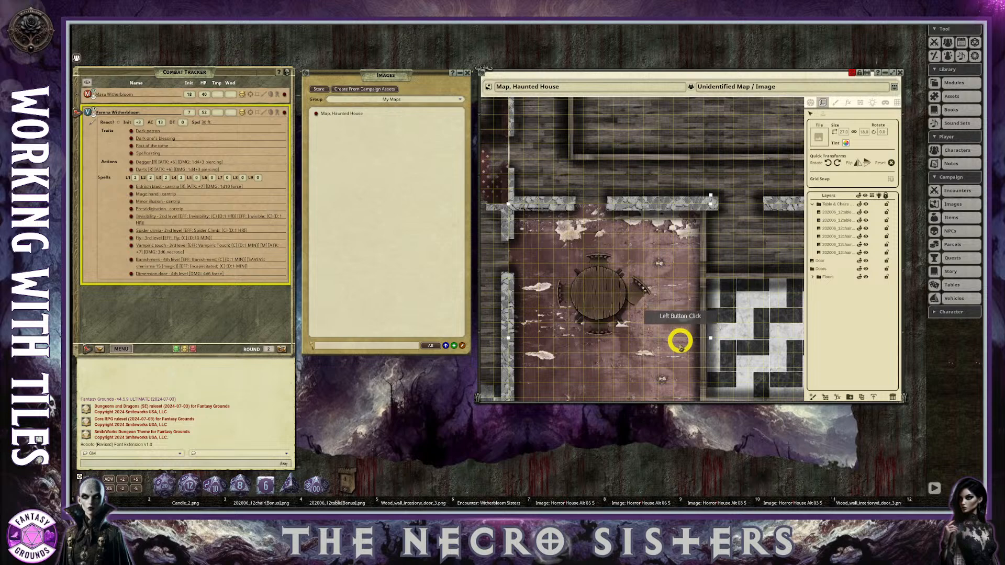
pyautogui.scroll(2, 669, 309)
pyautogui.moveTo(623, 273); pyautogui.dragTo(625, 275)
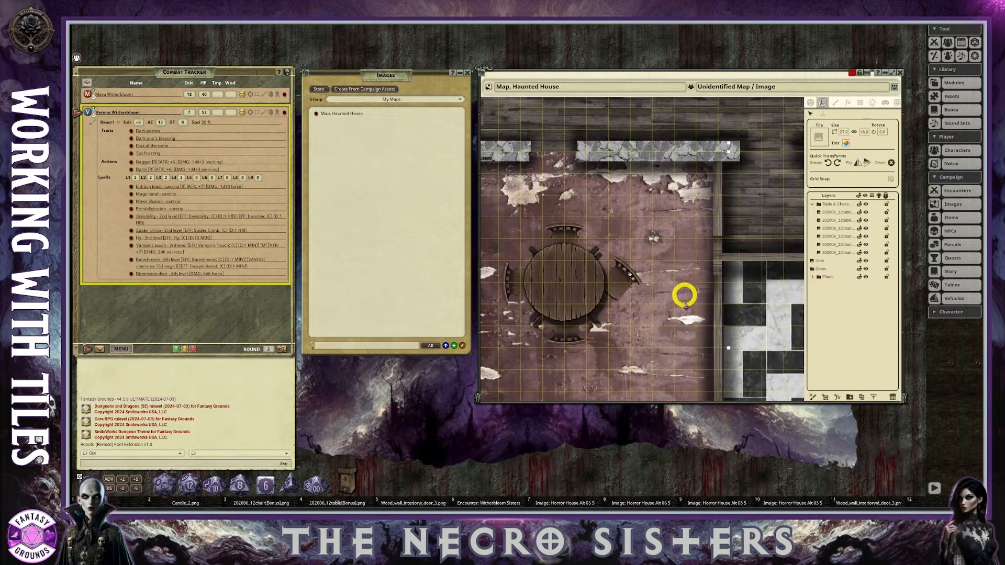
pyautogui.scroll(-3, 674, 313)
pyautogui.scroll(3, 675, 313)
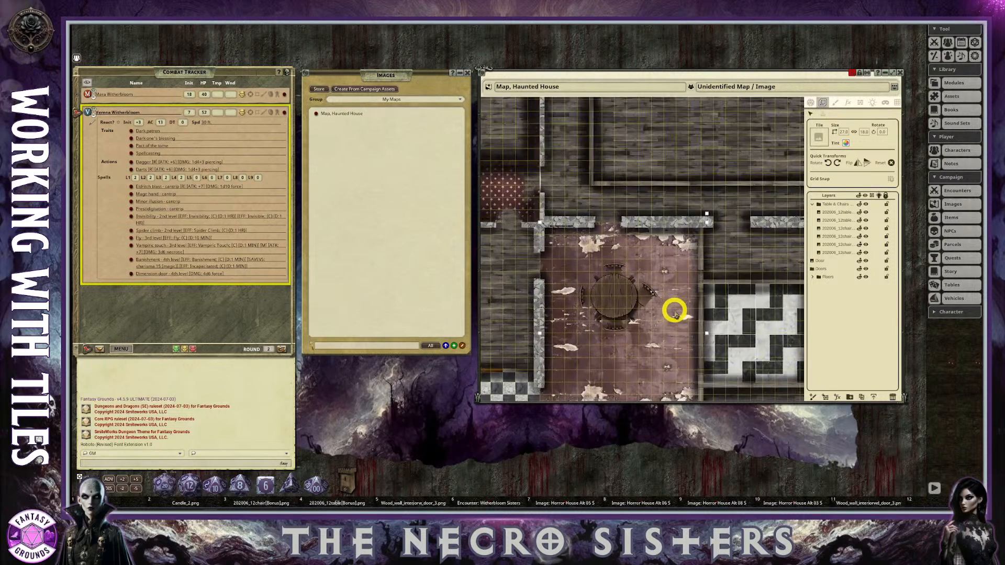
pyautogui.scroll(2, 673, 301)
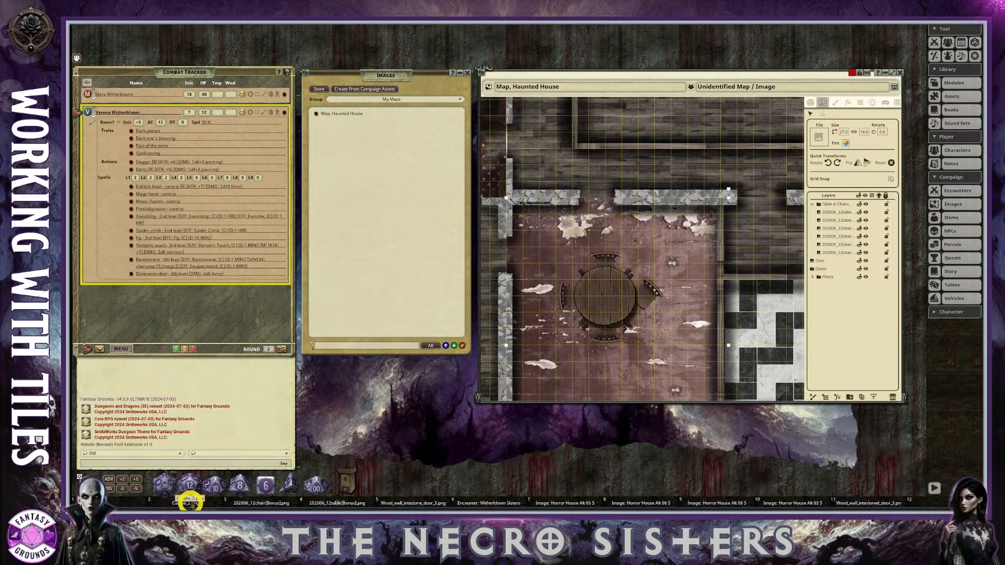
# Load the Candle_2.png image from its hotkey slot as the tile and place one candle at the centre of the round table.
pyautogui.moveTo(190, 502); pyautogui.dragTo(823, 136)
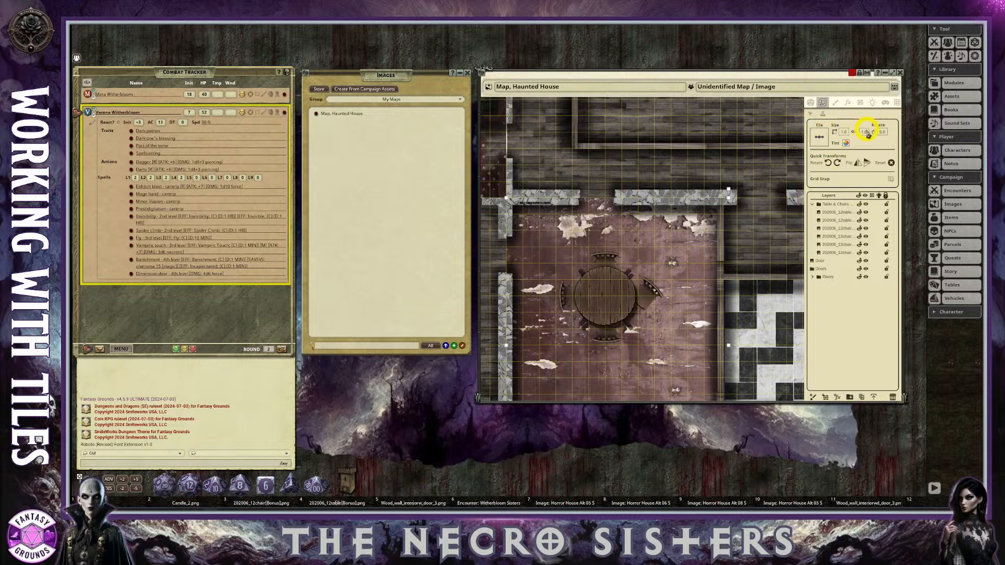
pyautogui.scroll(2, 568, 296)
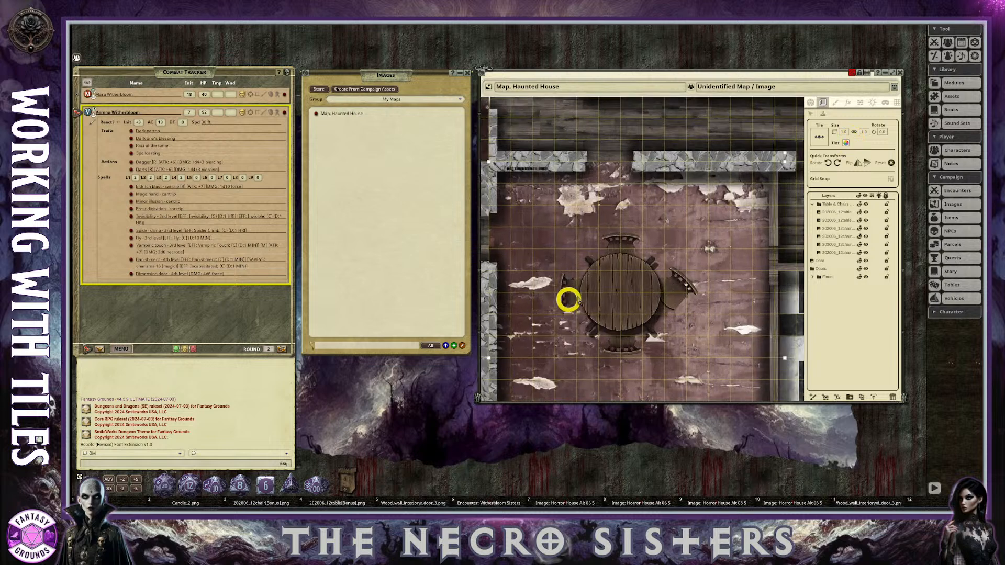
pyautogui.click(621, 294)
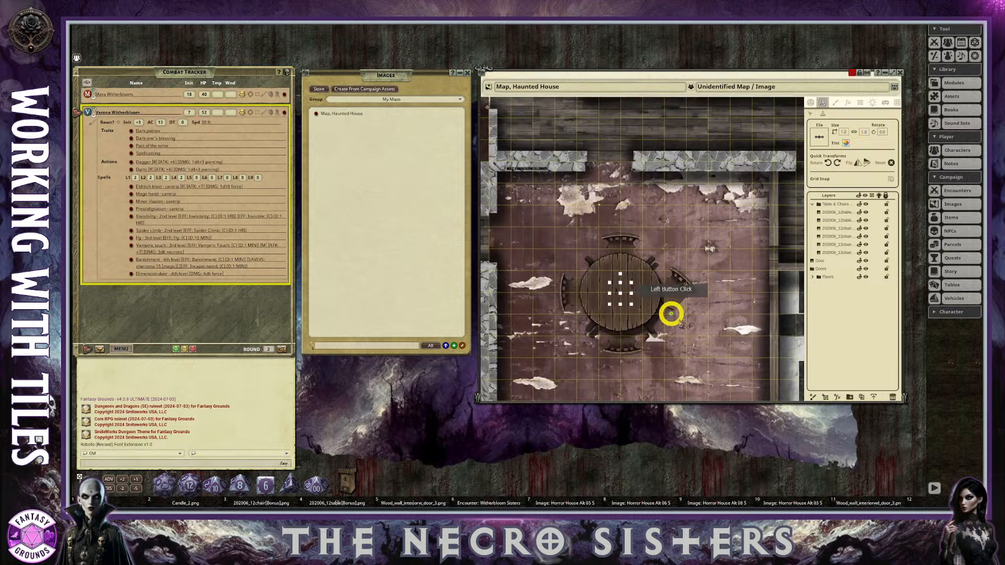
pyautogui.scroll(2, 658, 317)
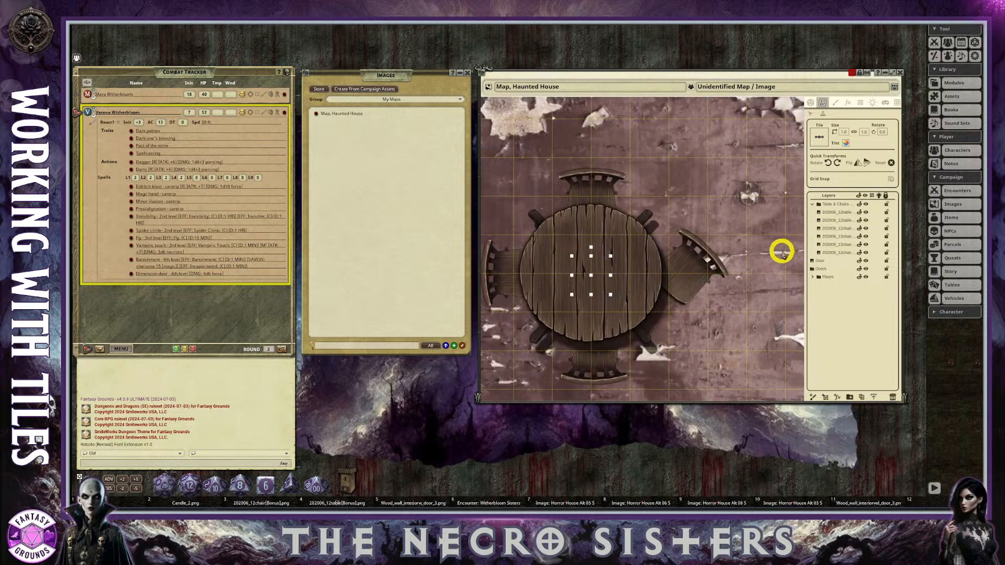
# Find the Candle_2.png layer in the floors folder and move it to the top of the Table & Chairs folder.
pyautogui.click(813, 205)
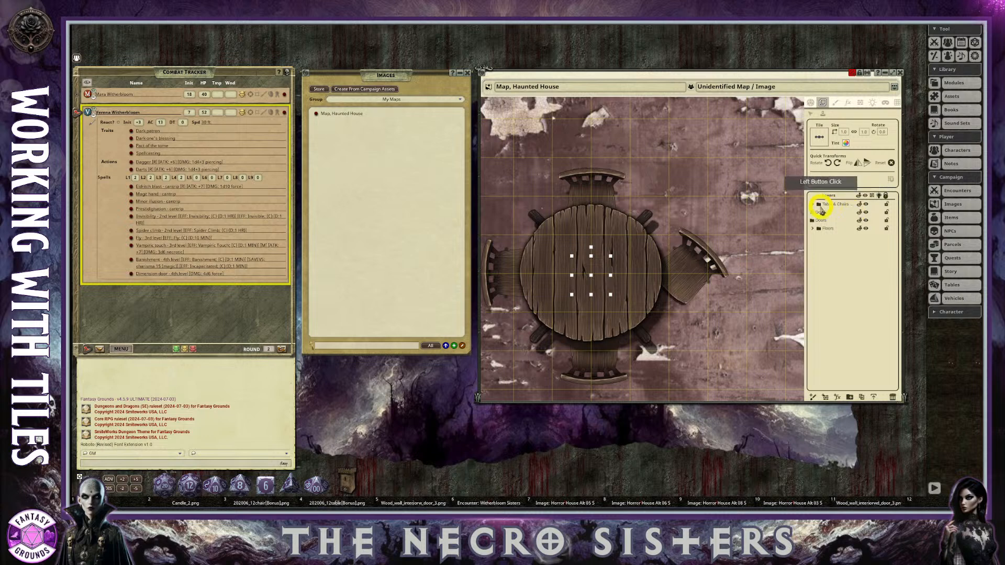
pyautogui.click(813, 205)
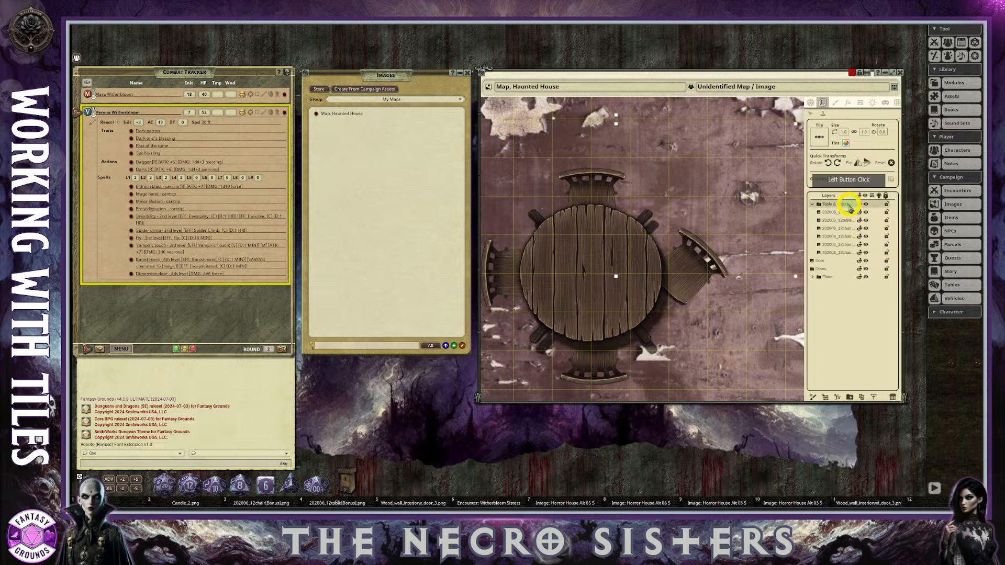
pyautogui.scroll(-3, 763, 282)
pyautogui.click(826, 261)
pyautogui.click(828, 269)
pyautogui.click(832, 278)
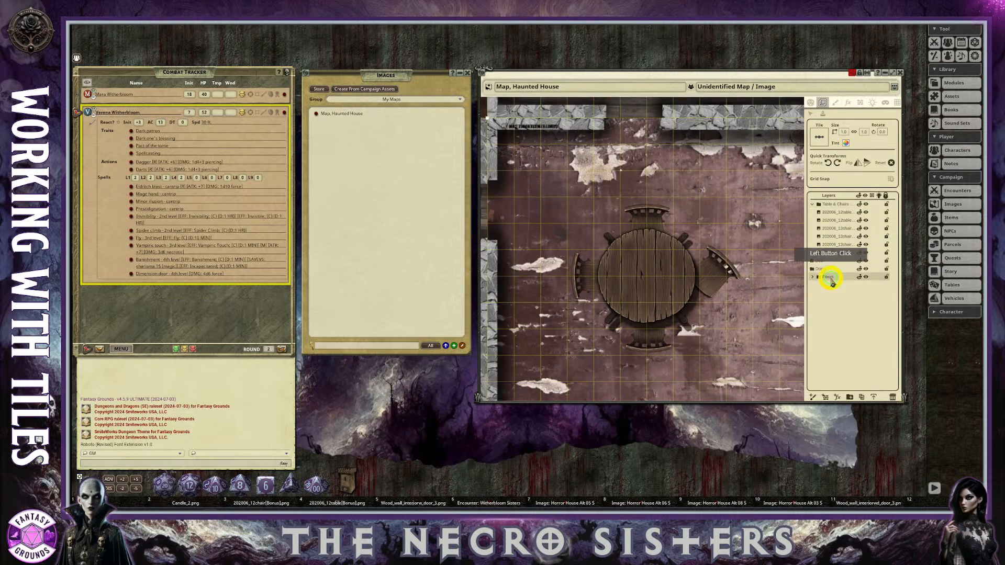
pyautogui.click(813, 278)
pyautogui.click(884, 302)
pyautogui.click(833, 285)
pyautogui.moveTo(832, 286); pyautogui.dragTo(831, 209)
pyautogui.scroll(5, 657, 299)
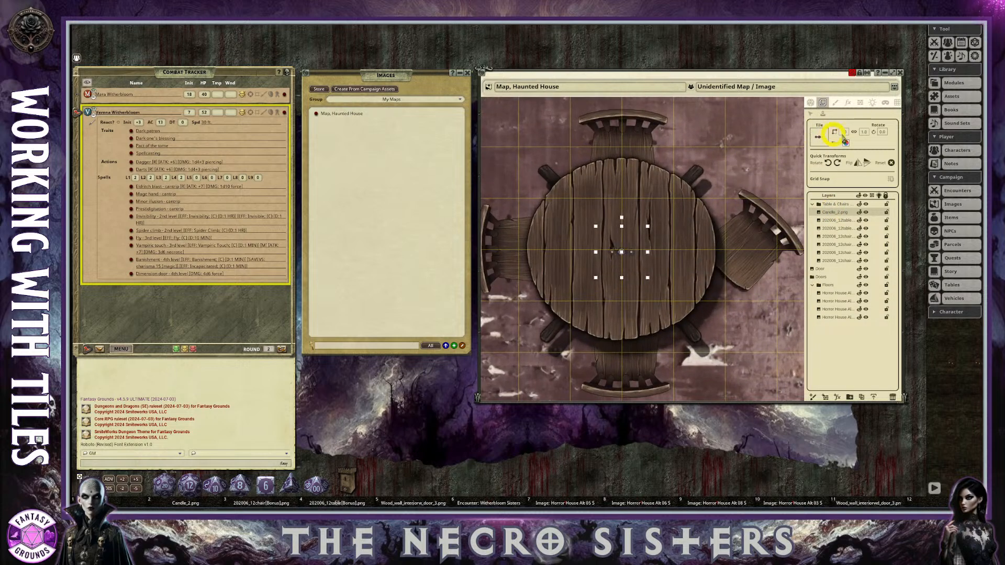
# Enlarge the candle to about 1.6 by 1.4 and nudge it into the middle of the round table.
pyautogui.click(811, 114)
pyautogui.moveTo(648, 279); pyautogui.dragTo(662, 290)
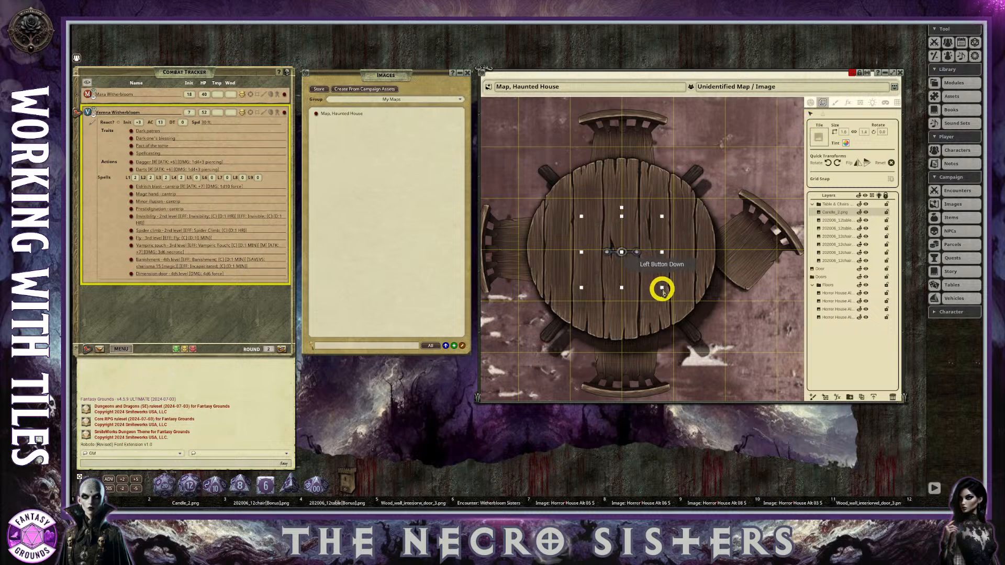
pyautogui.moveTo(622, 252)
pyautogui.mouseDown()
pyautogui.moveTo(606, 249)
pyautogui.moveTo(606, 259)
pyautogui.moveTo(623, 250)
pyautogui.mouseUp()
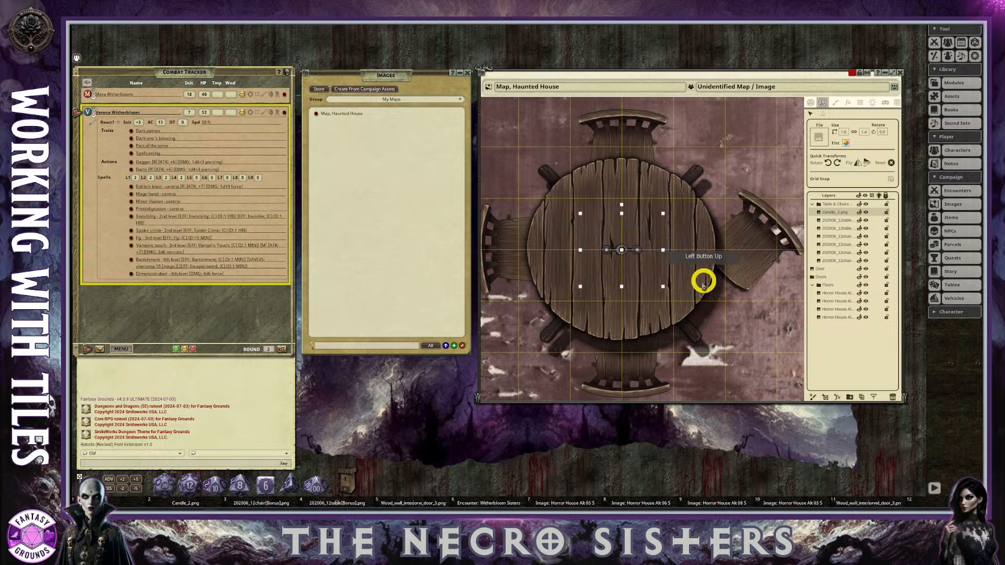
pyautogui.scroll(-2, 690, 309)
pyautogui.click(511, 346)
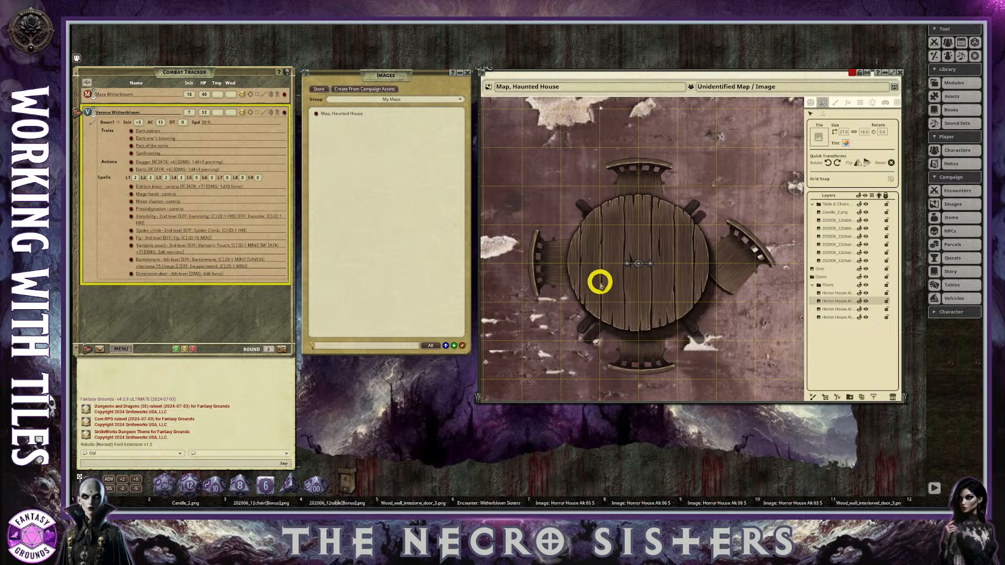
pyautogui.scroll(-1, 601, 284)
pyautogui.scroll(4, 601, 283)
pyautogui.scroll(-3, 600, 282)
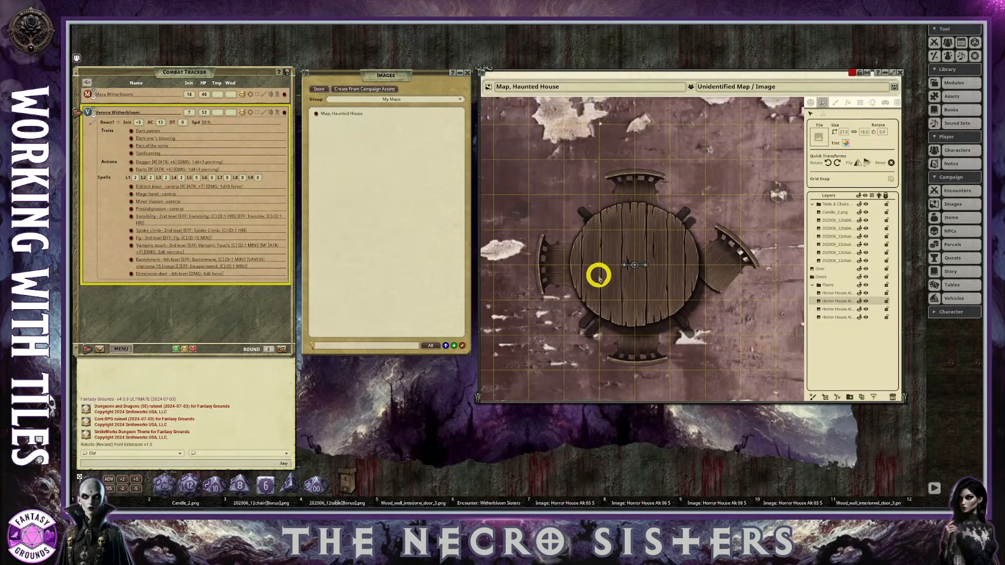
# Collapse and select the Table & Chairs folder and move the whole furniture group southeast within the room.
pyautogui.click(813, 204)
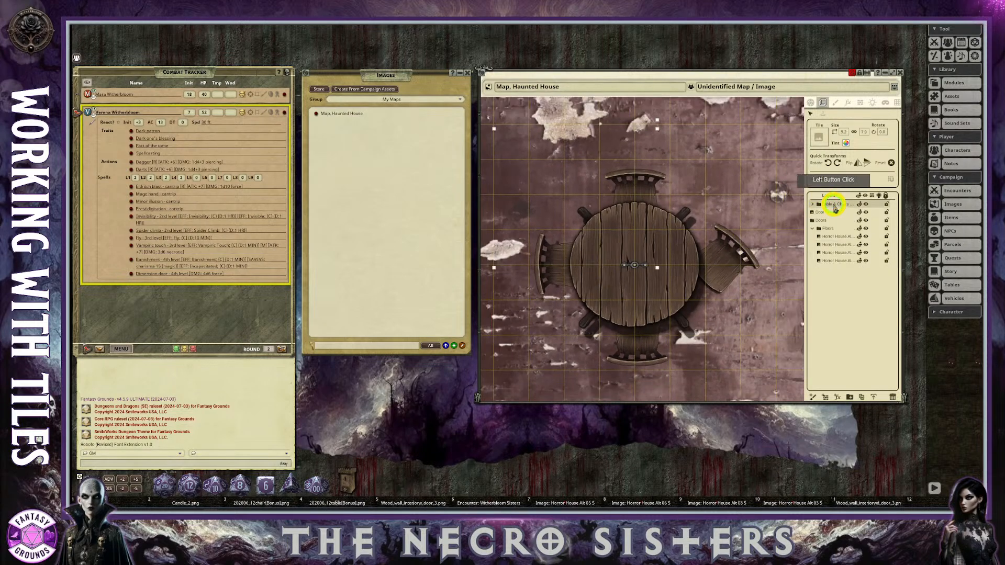
pyautogui.click(759, 273)
pyautogui.scroll(-2, 759, 273)
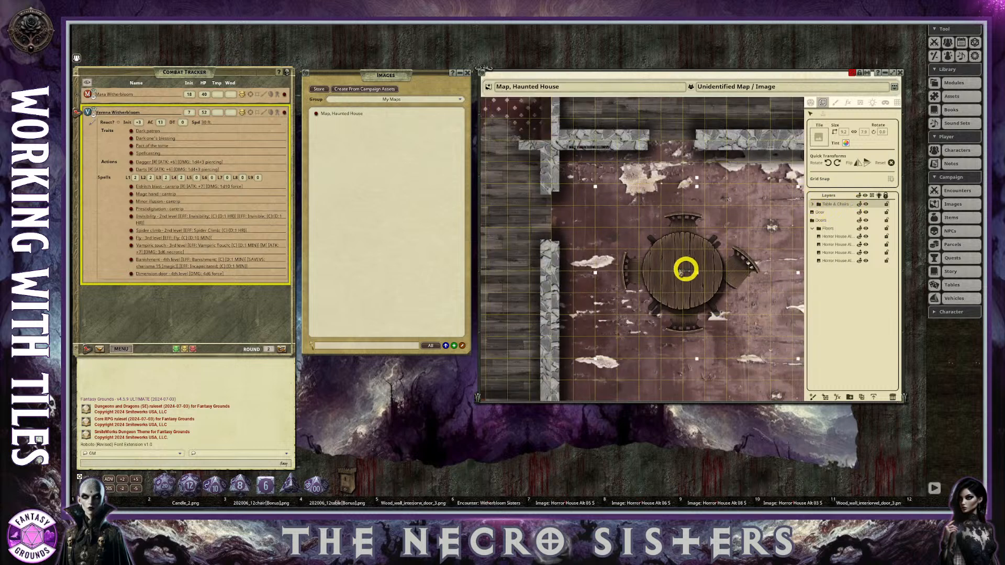
pyautogui.scroll(-2, 727, 304)
pyautogui.click(725, 301)
pyautogui.moveTo(725, 301); pyautogui.dragTo(825, 224)
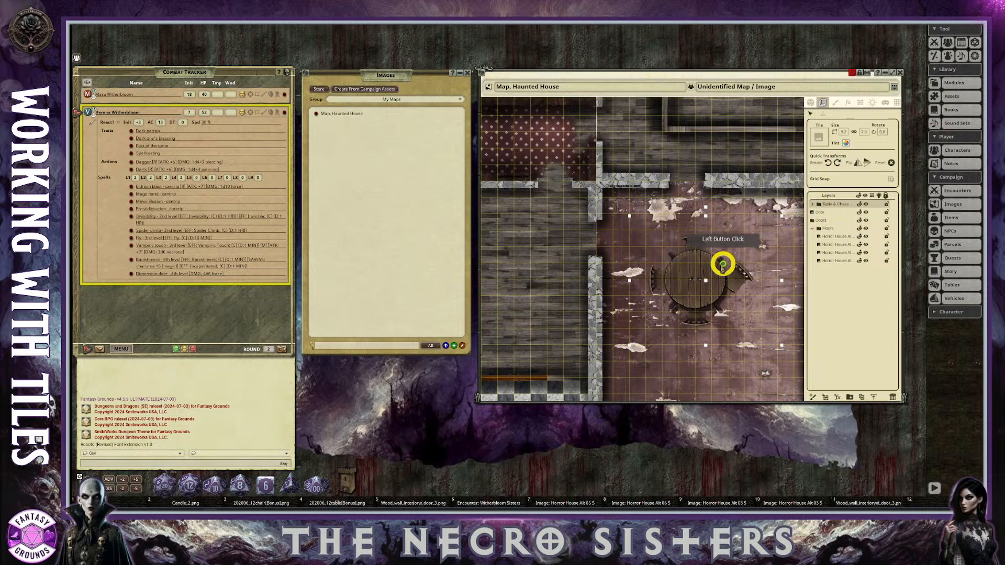
pyautogui.moveTo(716, 266); pyautogui.dragTo(716, 341)
pyautogui.scroll(-2, 785, 366)
pyautogui.scroll(-3, 765, 348)
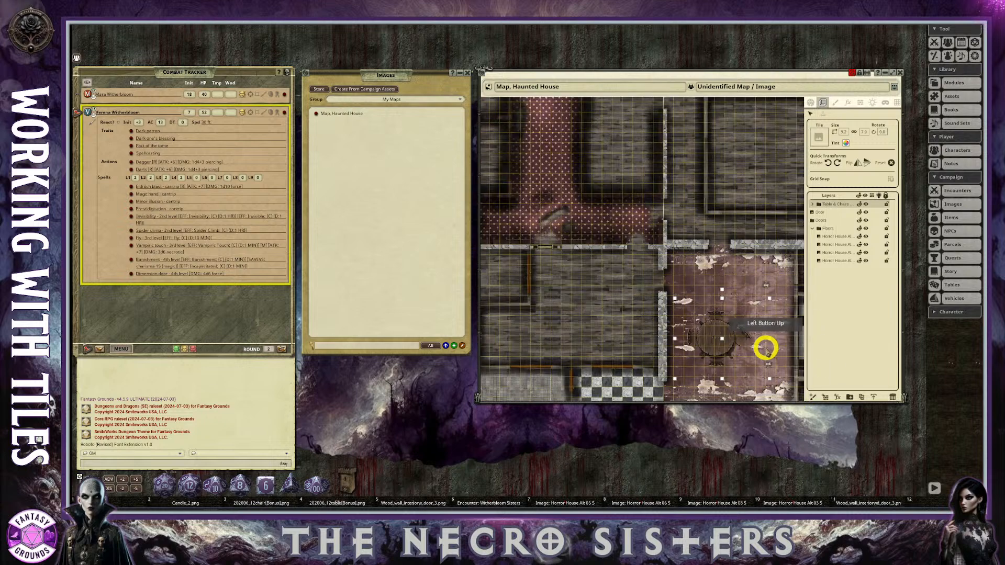
pyautogui.scroll(6, 784, 361)
pyautogui.moveTo(685, 325); pyautogui.dragTo(763, 351)
pyautogui.scroll(-2, 794, 366)
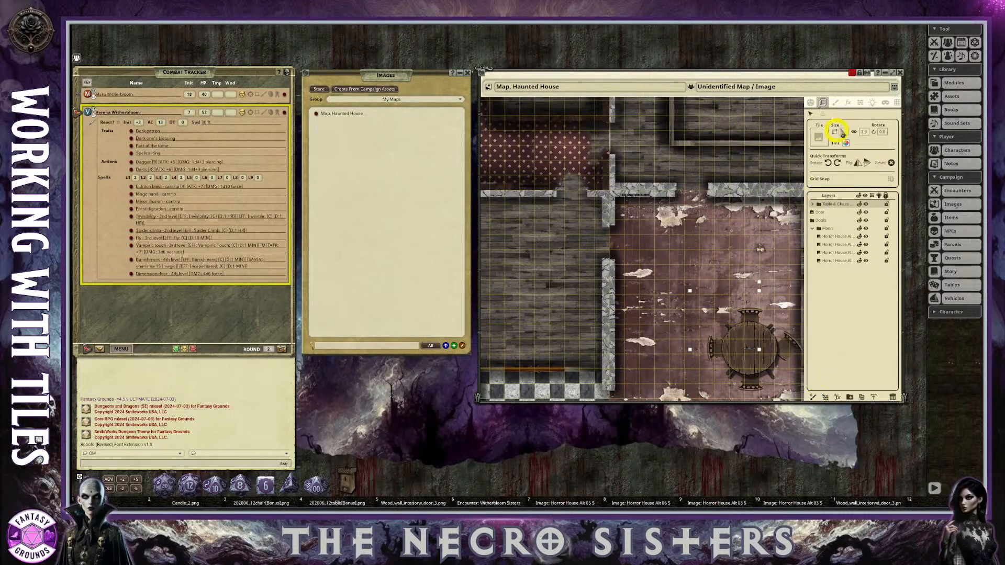
# Show the map's toolbar and move the whole Table & Chairs group farther south in the room.
pyautogui.click(895, 90)
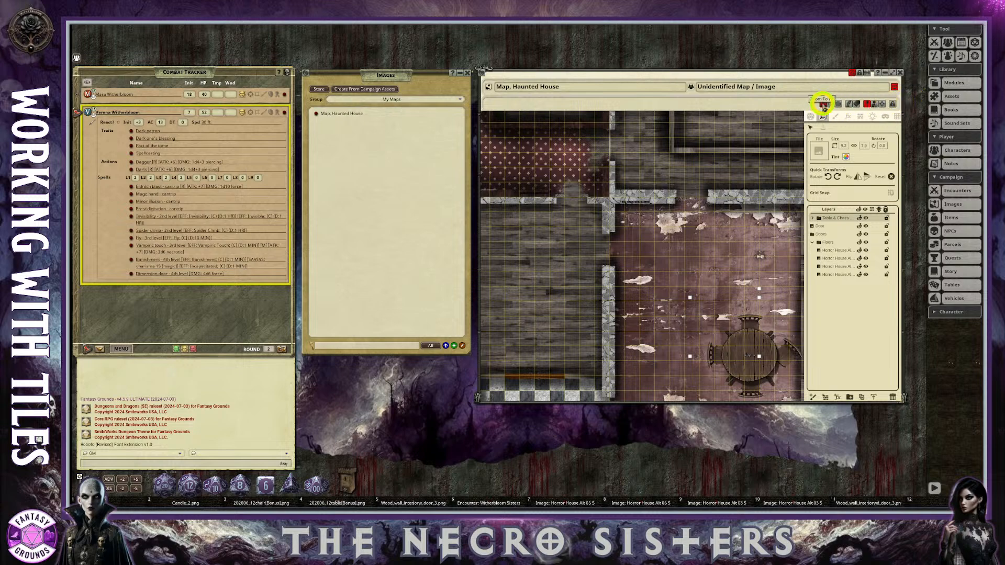
pyautogui.click(823, 105)
pyautogui.scroll(5, 662, 343)
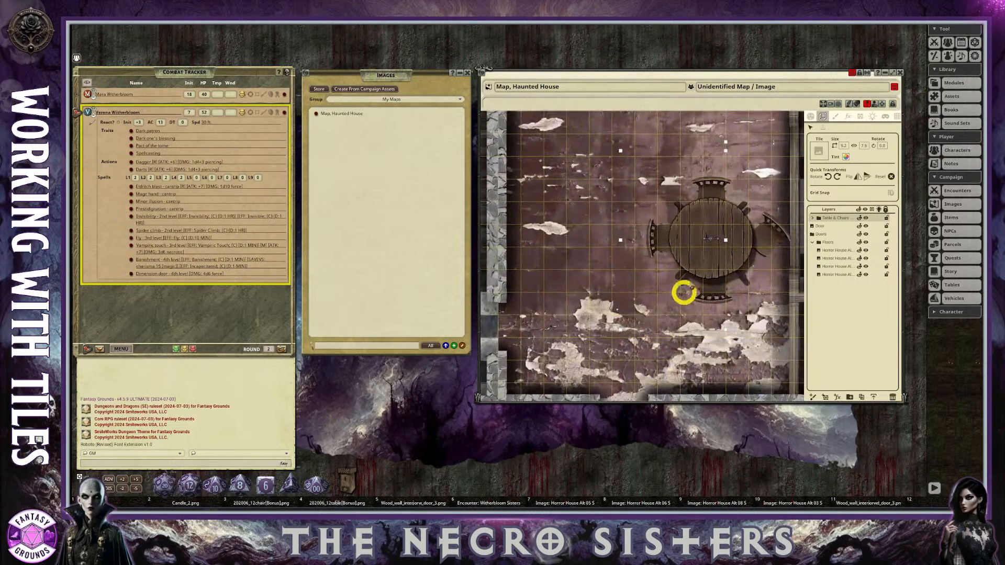
pyautogui.moveTo(706, 227); pyautogui.dragTo(700, 304)
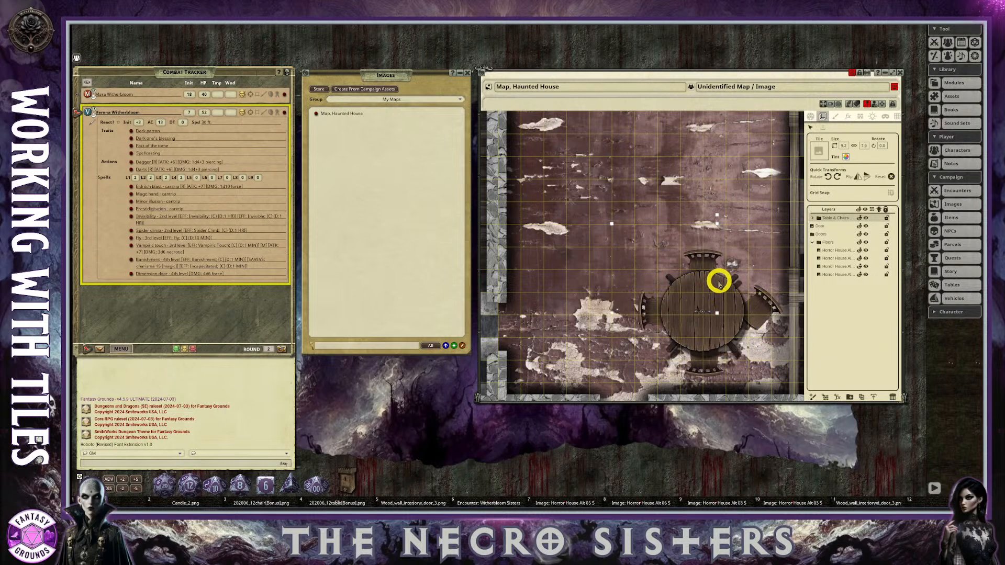
pyautogui.moveTo(713, 283); pyautogui.dragTo(705, 292)
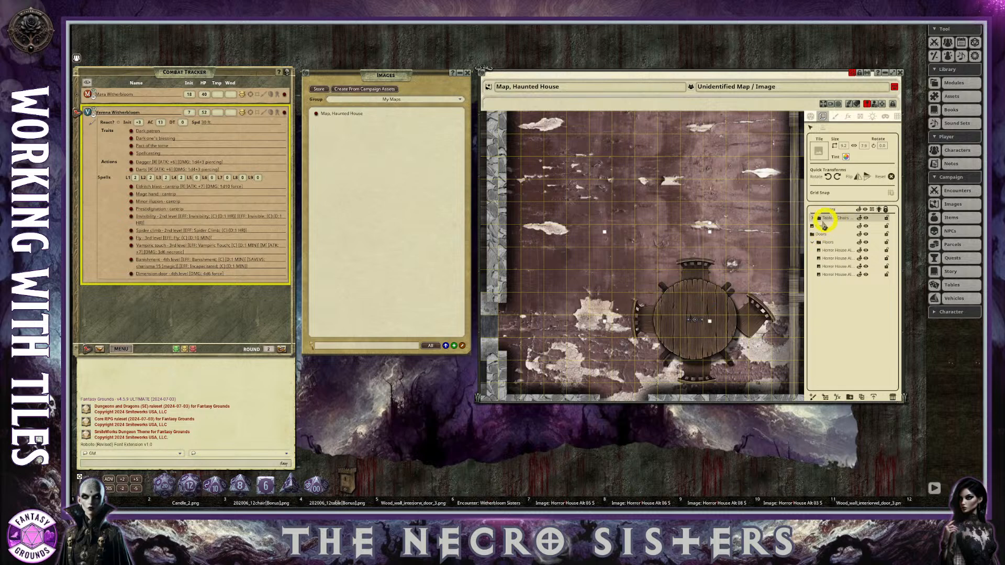
# Select the Candle_2.png layer in the Table & Chairs folder and place a Candle preset light on each of its three candle flames.
pyautogui.moveTo(709, 294); pyautogui.dragTo(707, 289)
pyautogui.scroll(-2, 729, 362)
pyautogui.scroll(3, 729, 362)
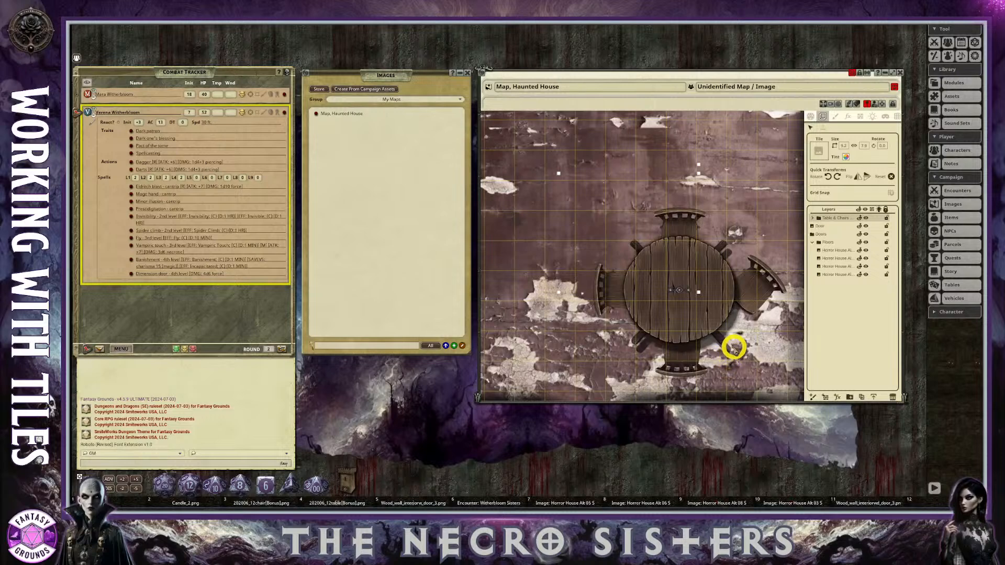
pyautogui.click(813, 219)
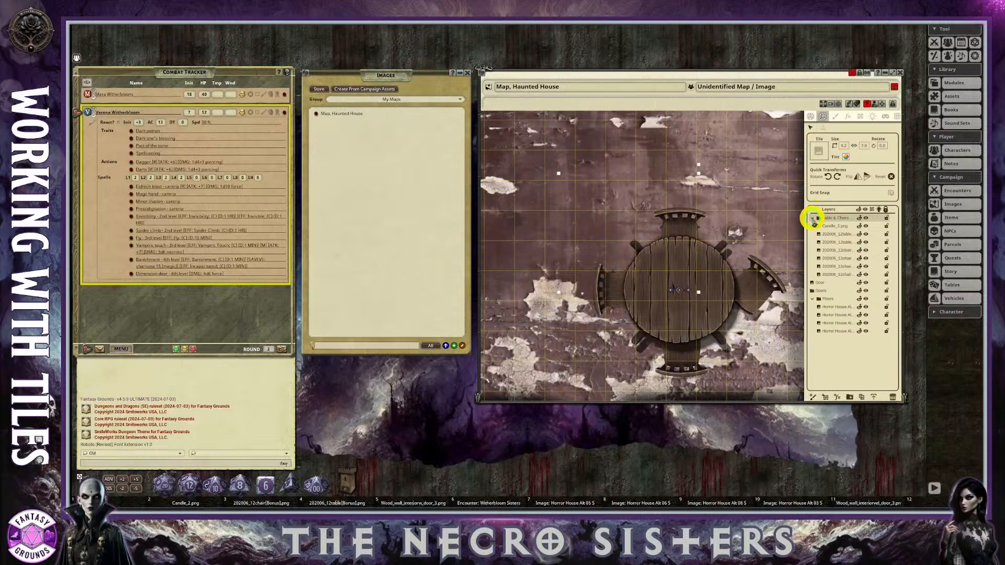
pyautogui.click(839, 227)
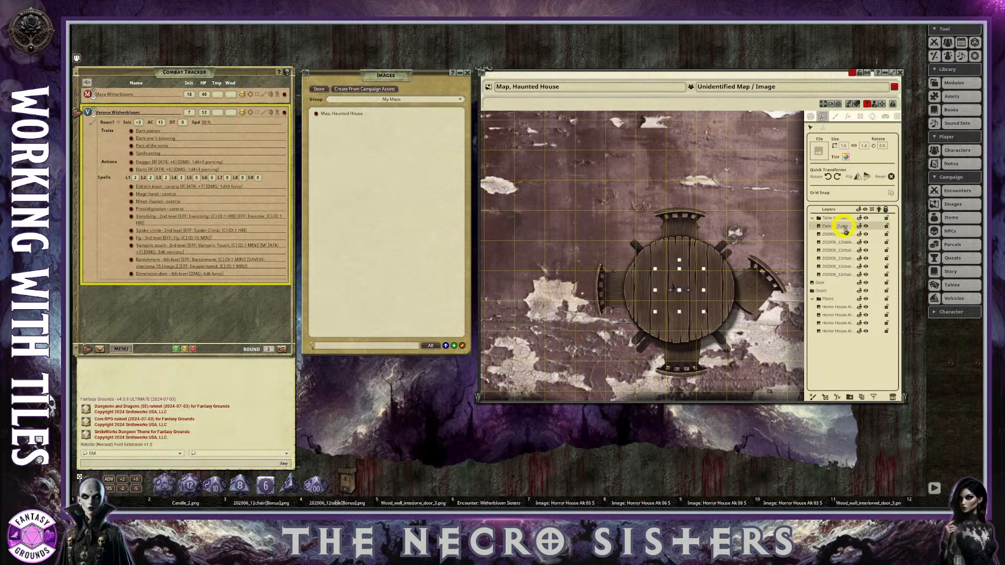
pyautogui.click(872, 116)
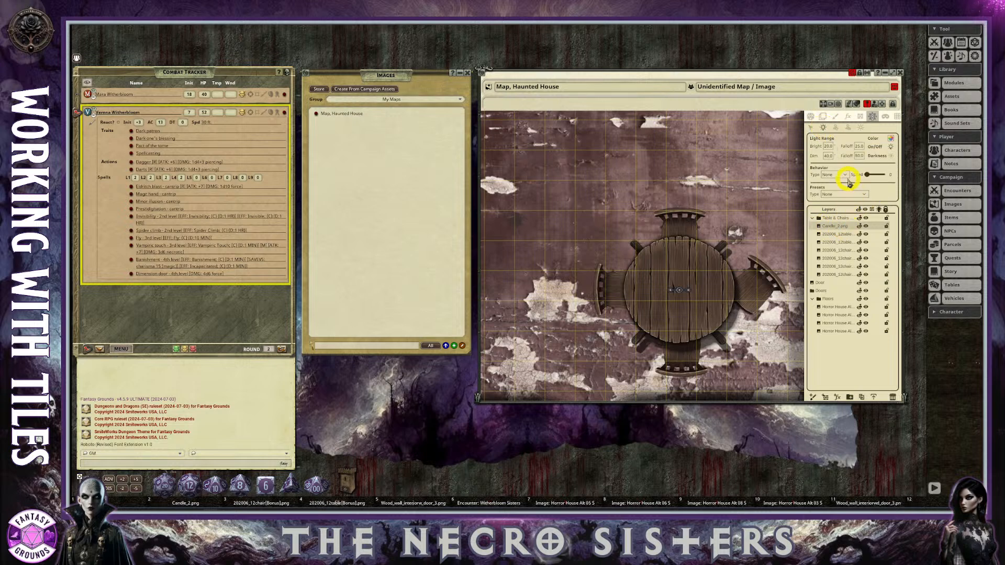
pyautogui.click(865, 197)
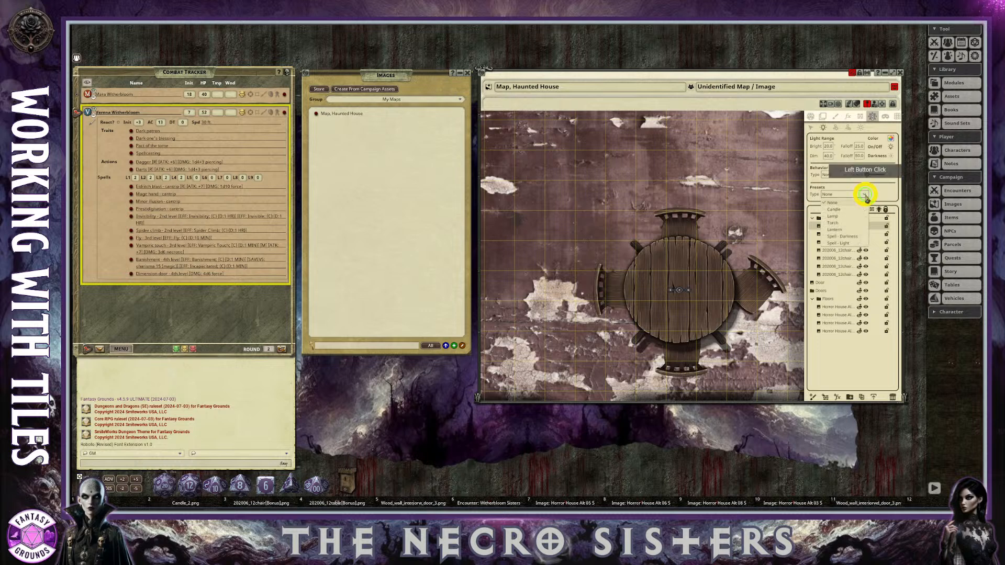
pyautogui.click(842, 211)
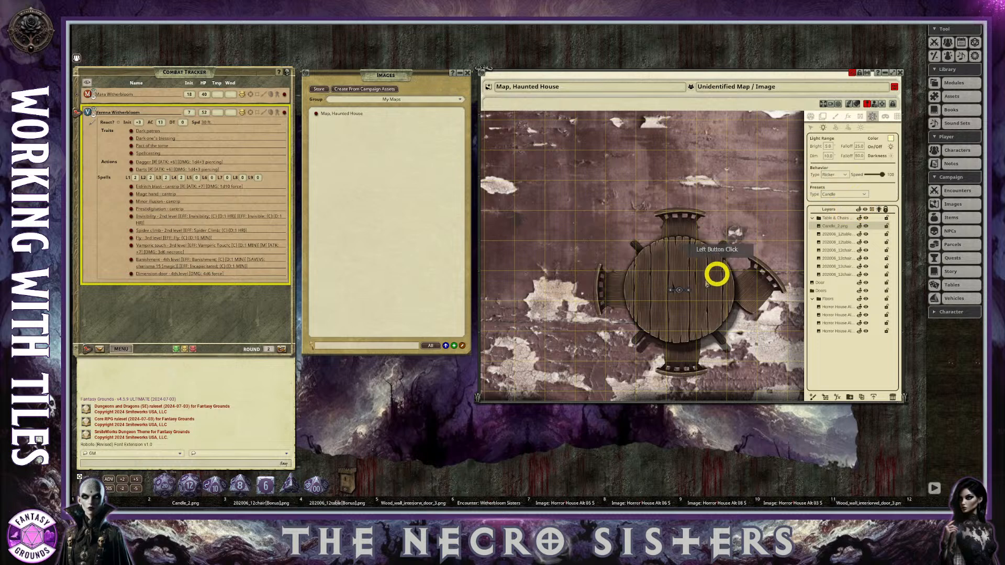
pyautogui.click(671, 290)
pyautogui.click(690, 291)
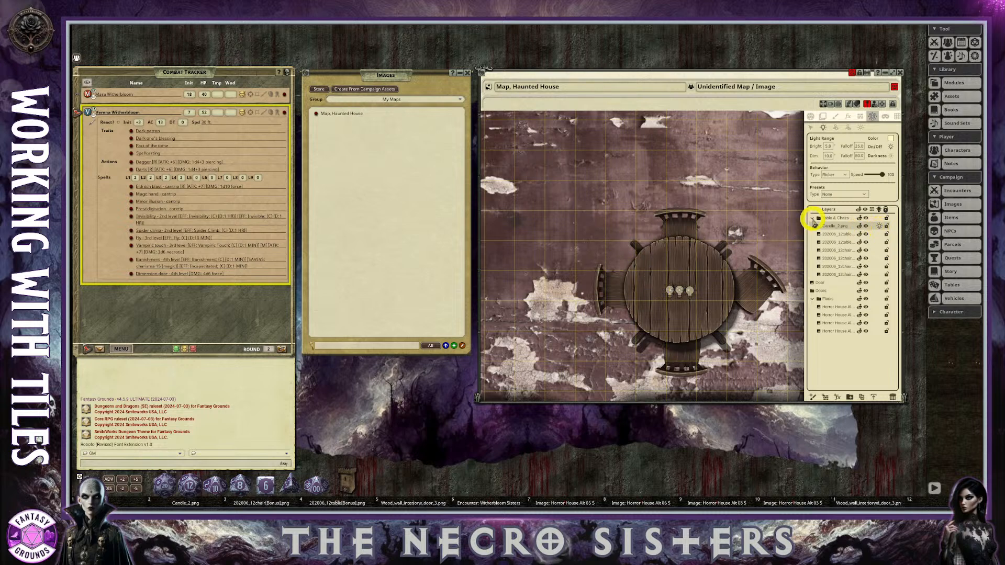
pyautogui.click(813, 219)
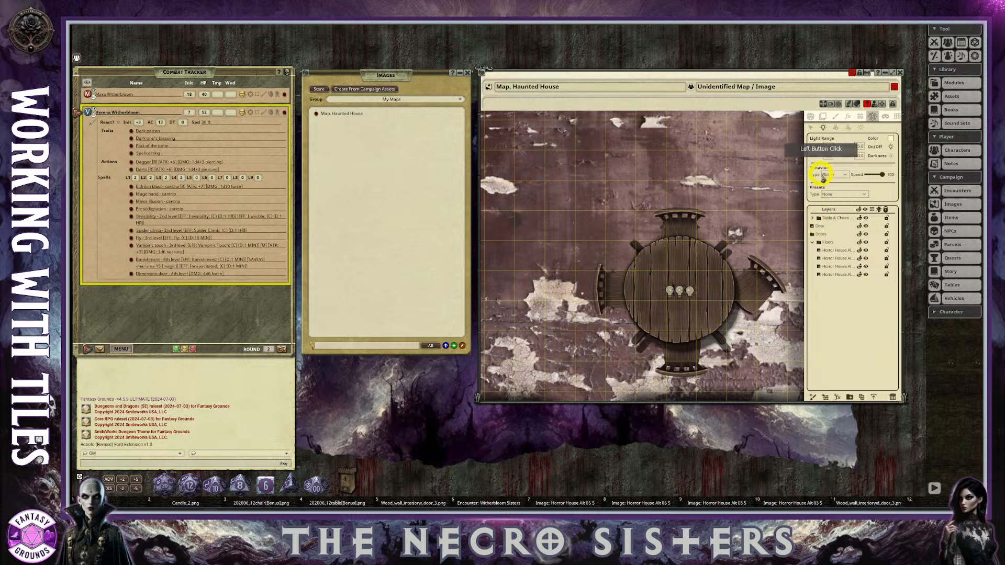
# Enable the player vision preview and the map's lighting, and examine the candlelight on the round table.
pyautogui.click(813, 118)
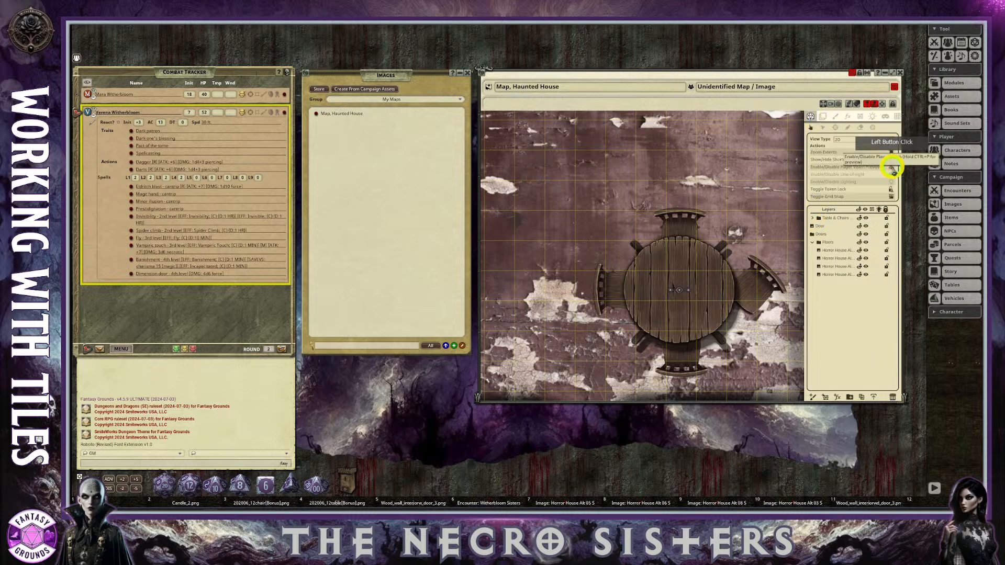
pyautogui.click(891, 182)
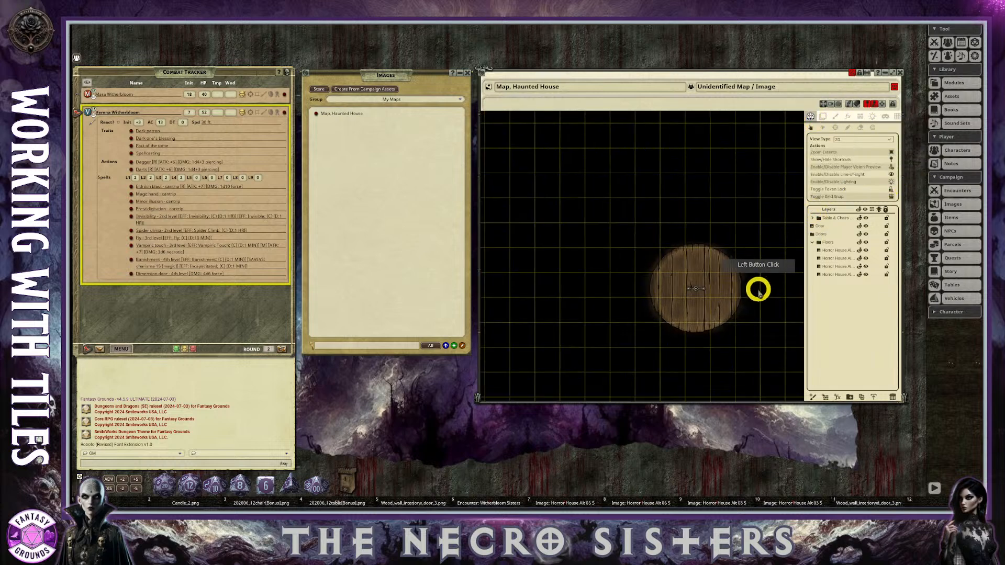
pyautogui.scroll(3, 729, 300)
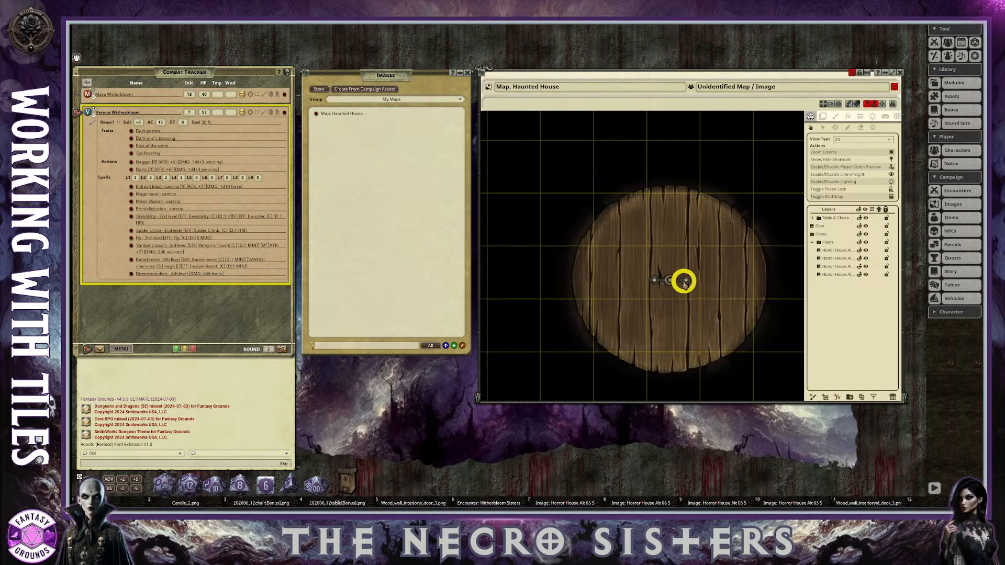
pyautogui.scroll(-5, 696, 280)
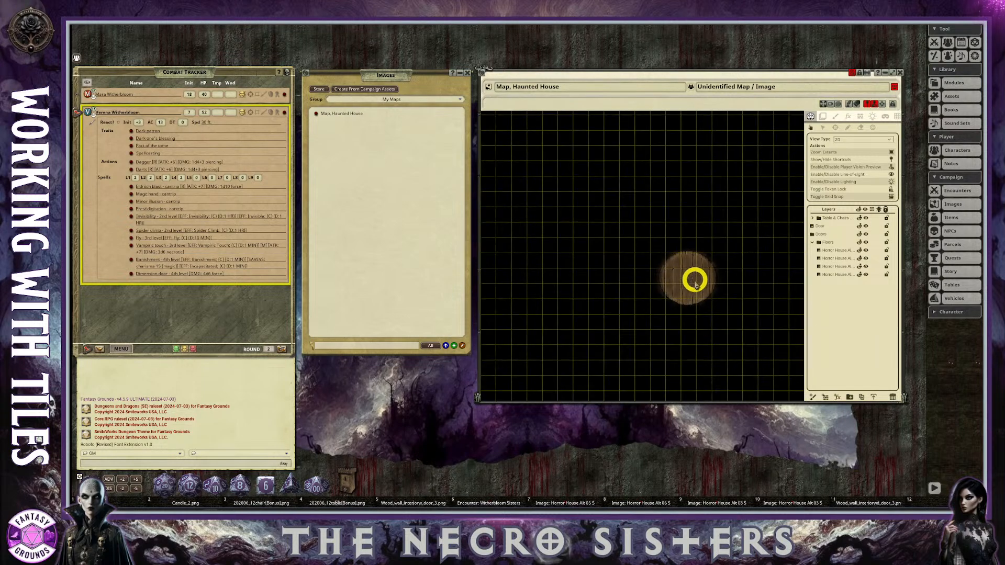
pyautogui.scroll(2, 707, 266)
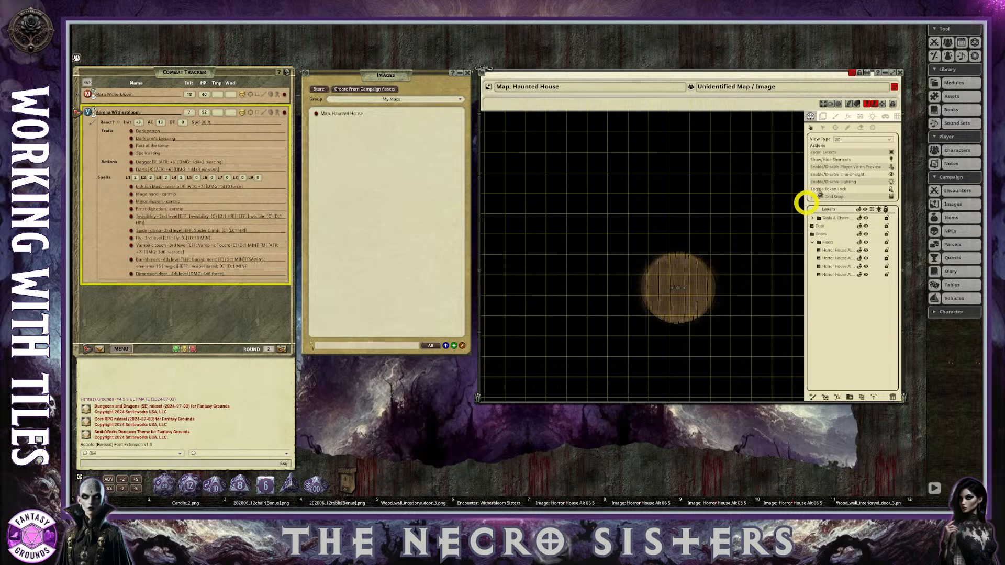
# Turn off the player vision preview and inspect the candlelit table within the dimmed room.
pyautogui.click(892, 167)
pyautogui.scroll(3, 751, 288)
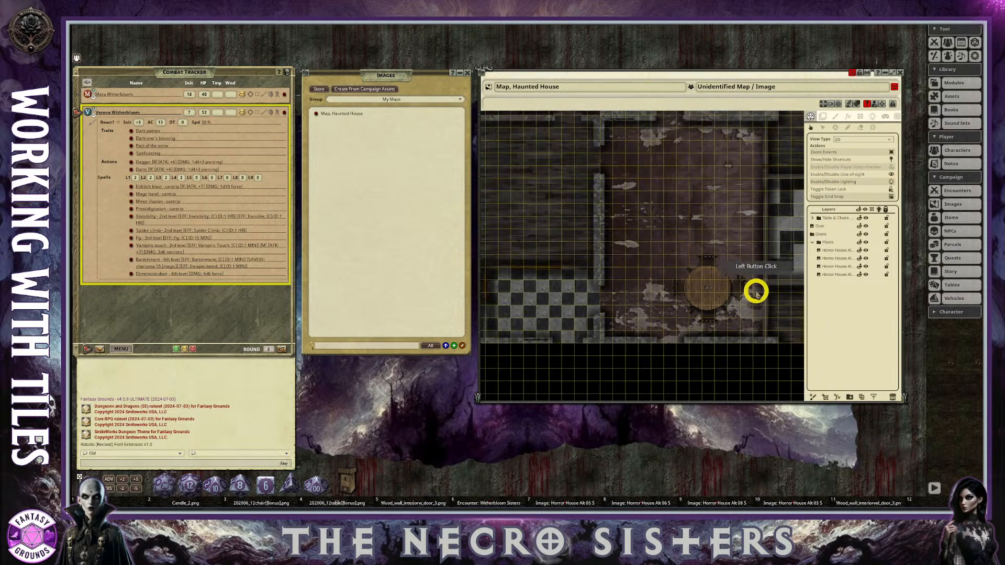
pyautogui.scroll(3, 745, 290)
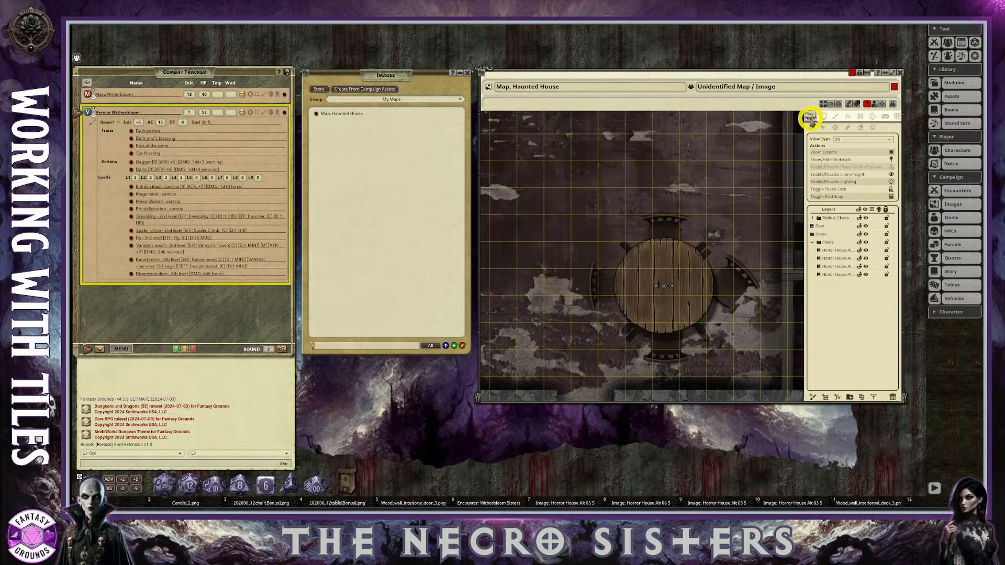
pyautogui.click(896, 116)
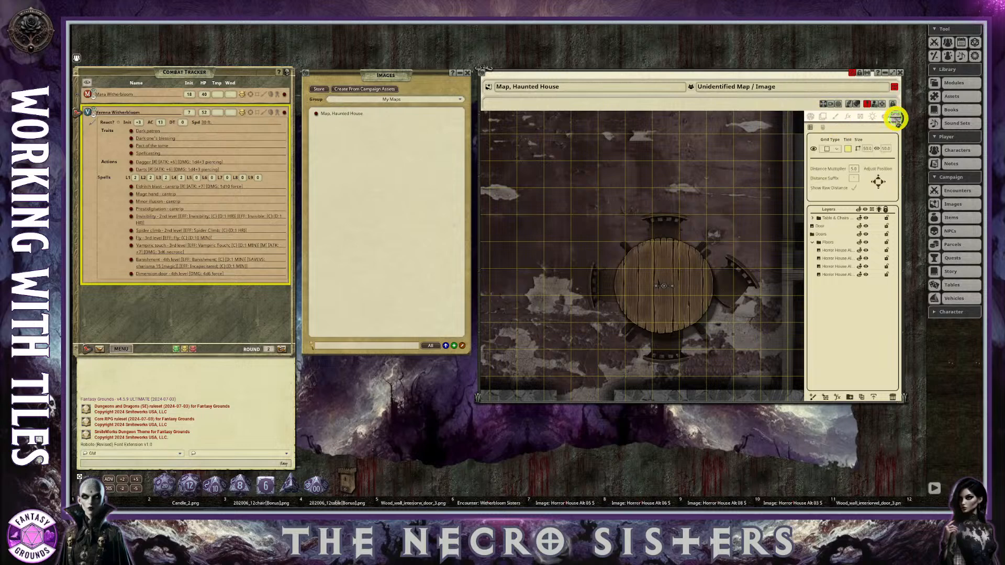
pyautogui.click(810, 116)
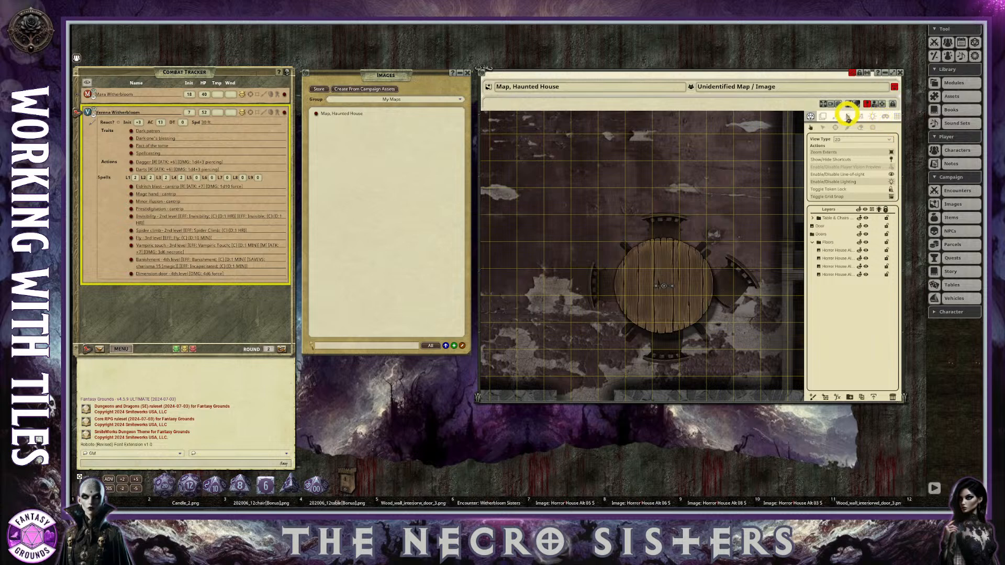
pyautogui.click(824, 116)
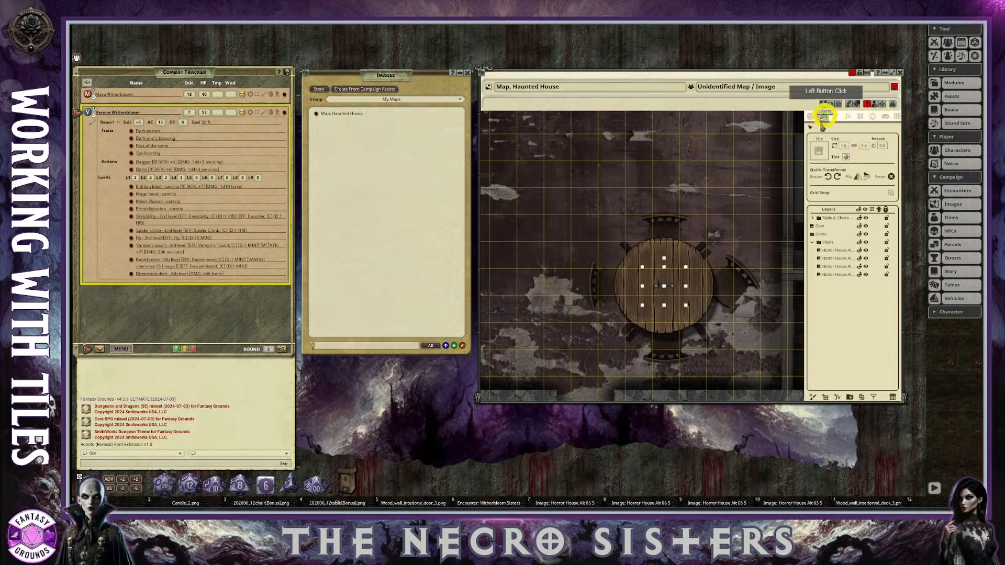
pyautogui.scroll(-4, 746, 277)
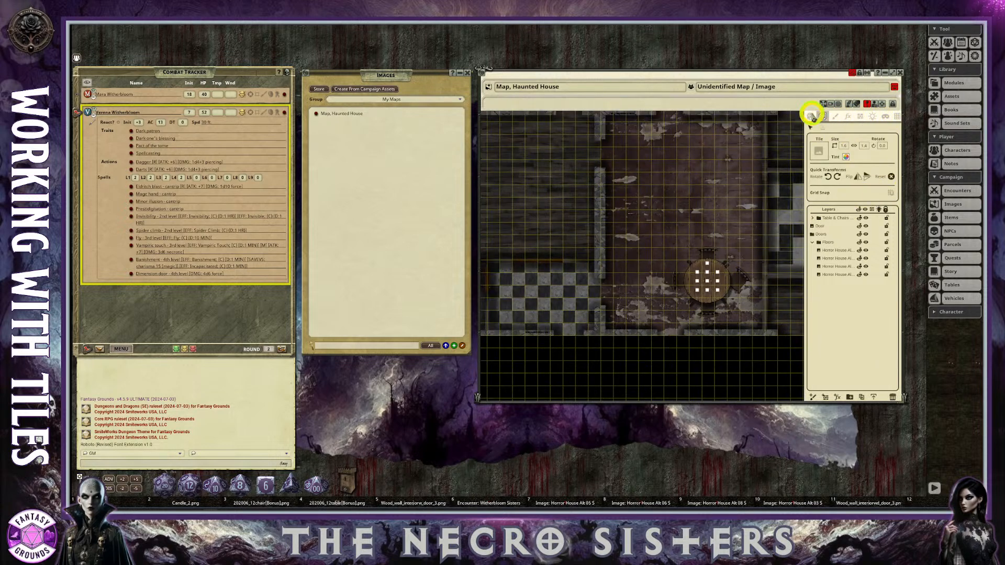
# Disable the map's lighting and review the house layout around the furnished room.
pyautogui.click(810, 116)
pyautogui.click(892, 182)
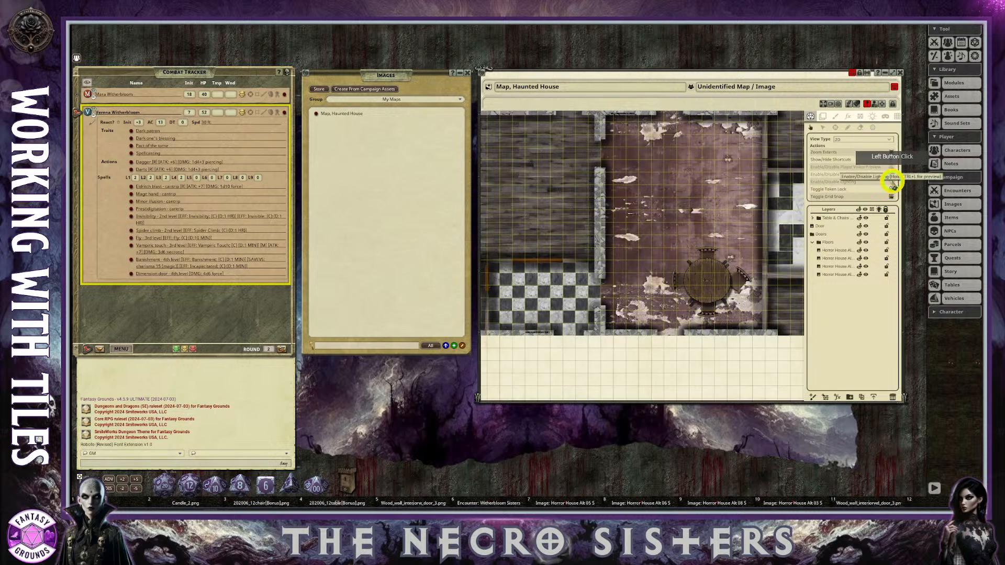
pyautogui.scroll(-2, 740, 281)
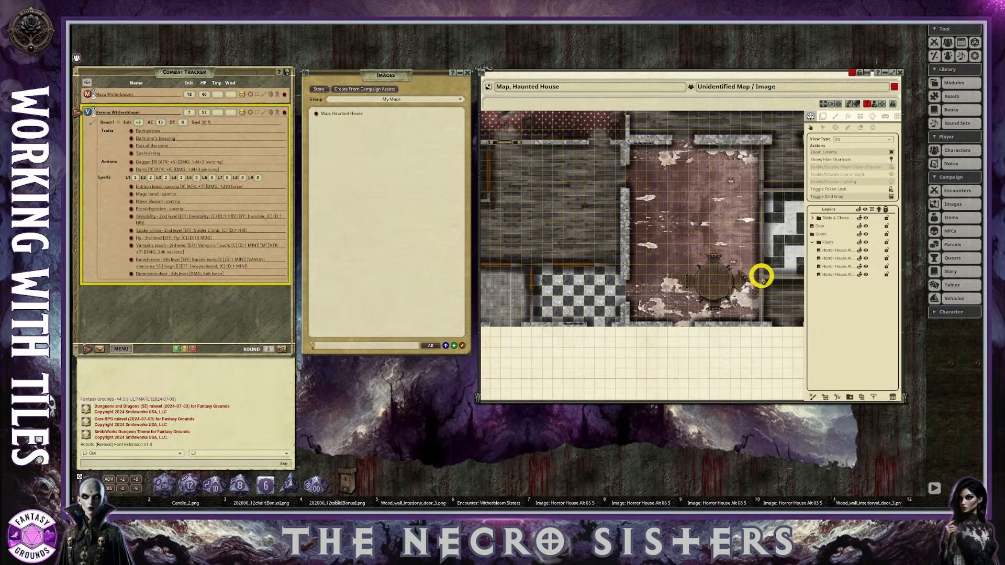
pyautogui.scroll(-5, 761, 340)
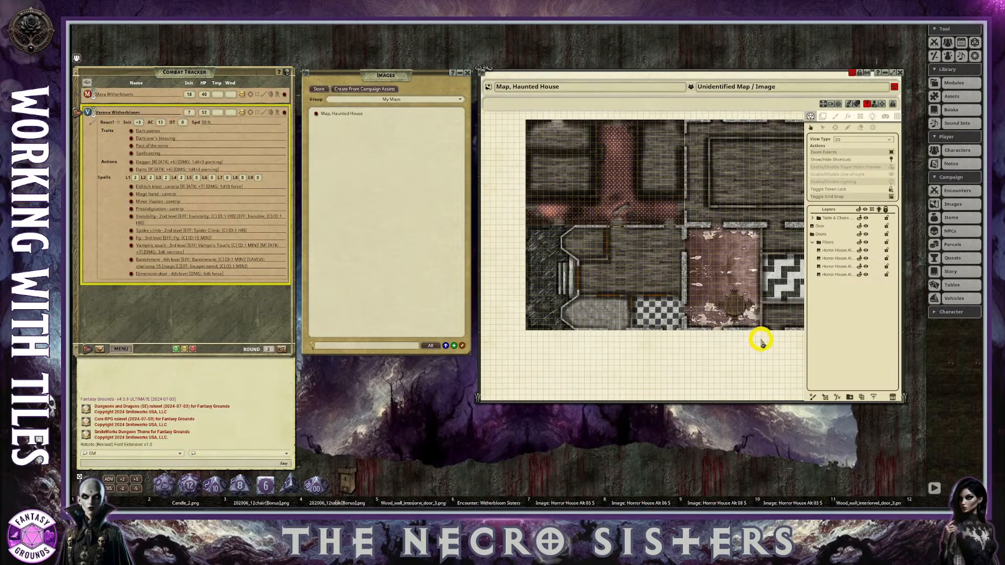
pyautogui.scroll(1, 764, 333)
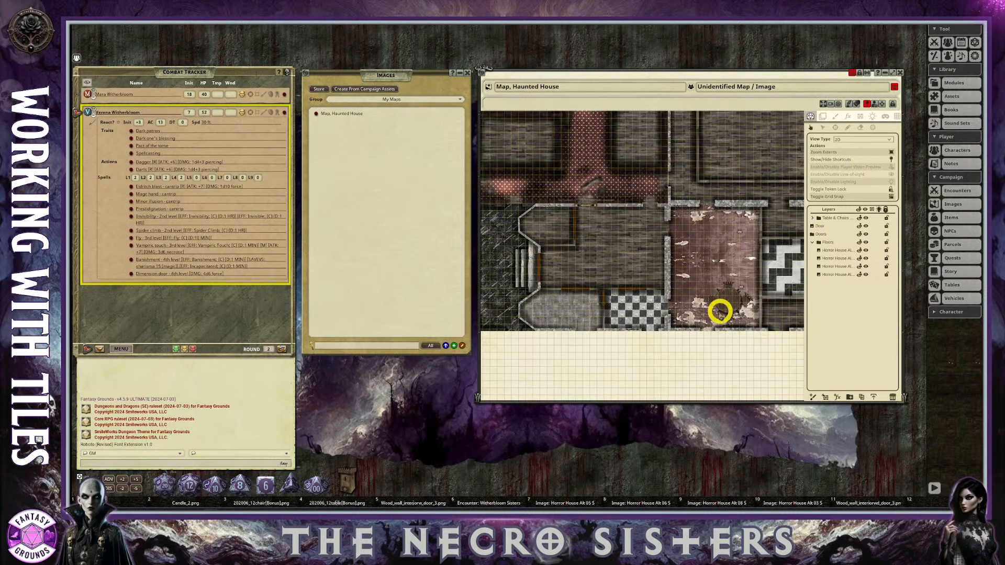
pyautogui.scroll(-2, 618, 280)
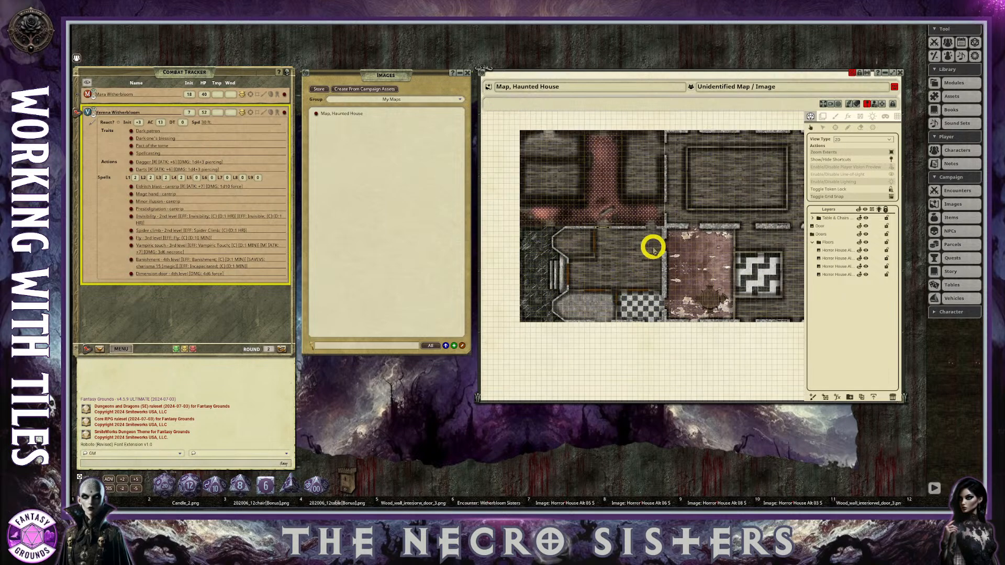
pyautogui.scroll(5, 683, 288)
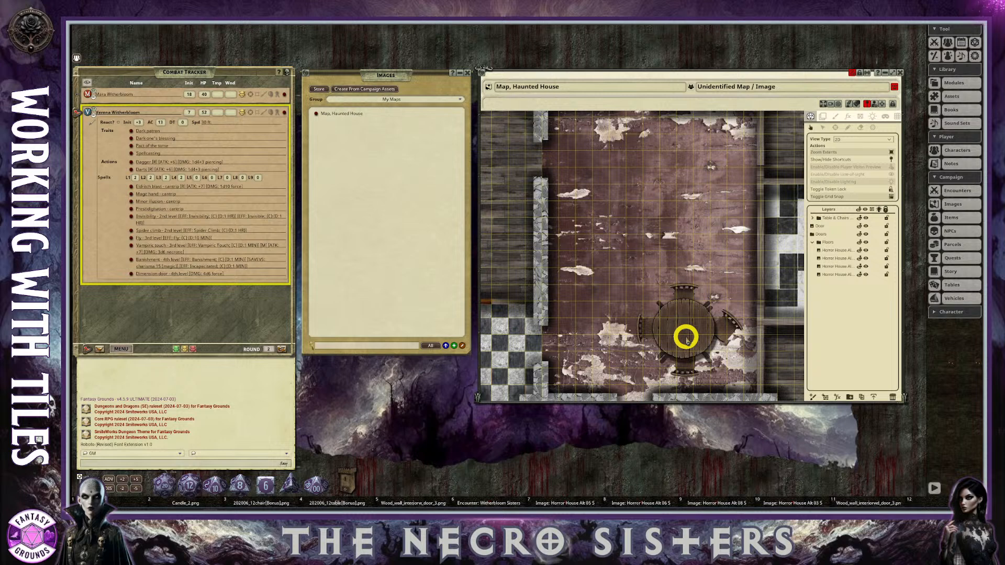
# Collapse the Floors folder and select the single door layer above the Doors folder.
pyautogui.click(813, 242)
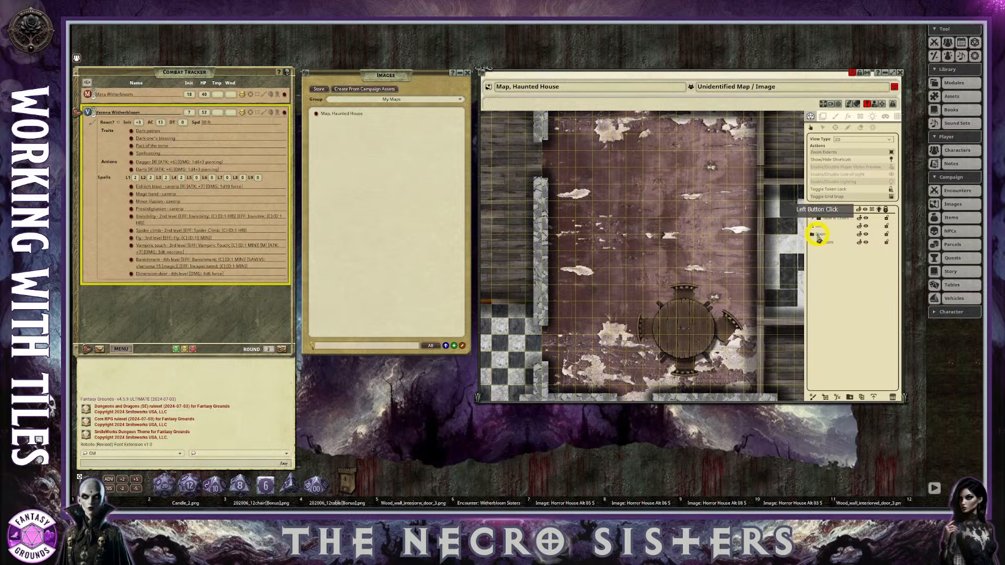
pyautogui.click(817, 225)
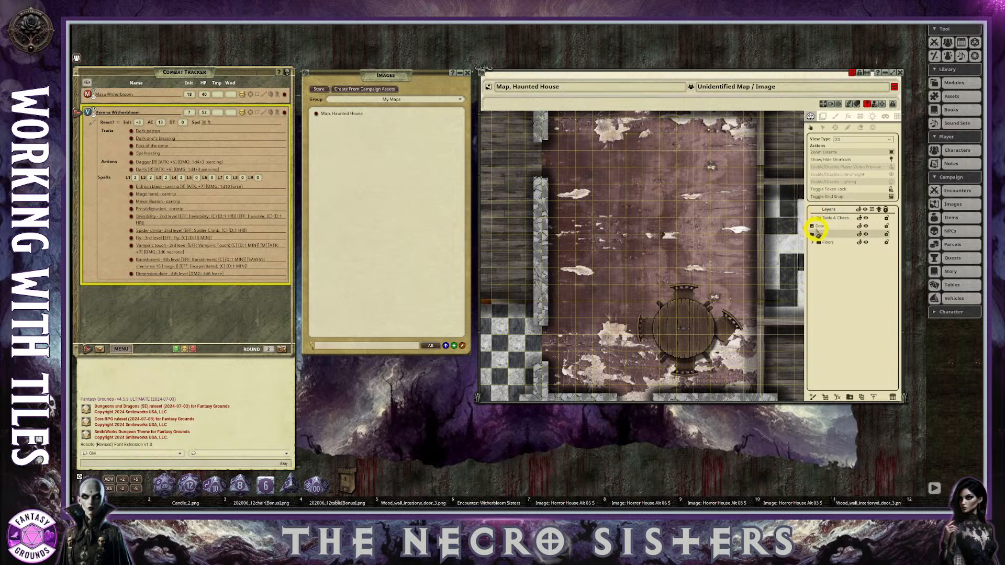
pyautogui.click(819, 226)
pyautogui.scroll(1, 723, 319)
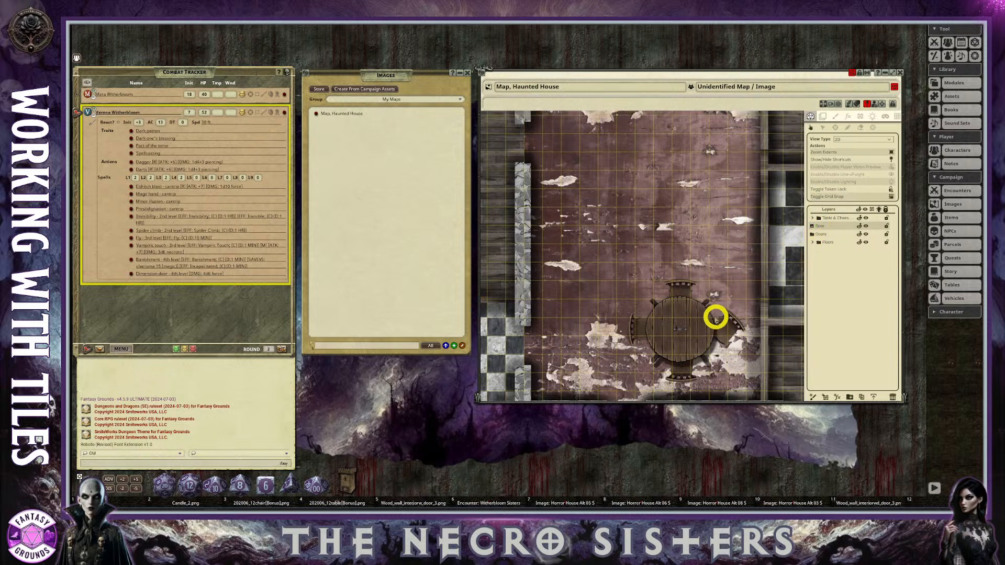
pyautogui.scroll(-4, 697, 299)
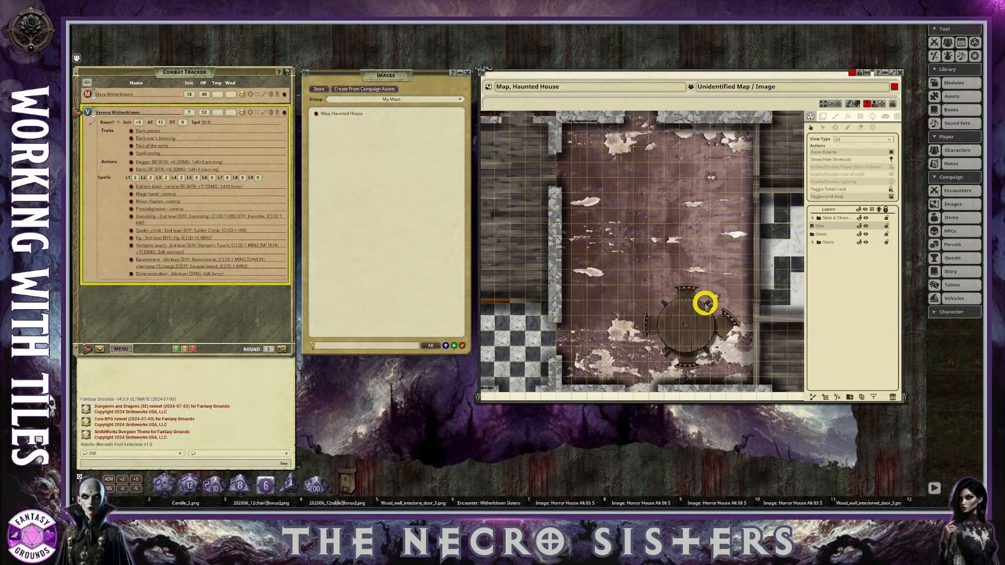
pyautogui.scroll(-2, 708, 327)
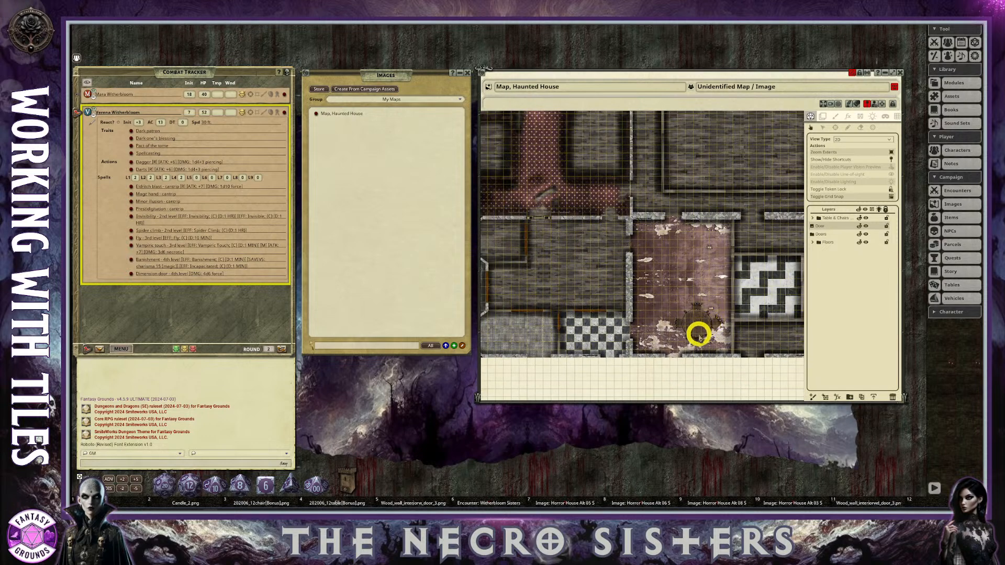
pyautogui.scroll(2, 703, 331)
pyautogui.scroll(-2, 708, 332)
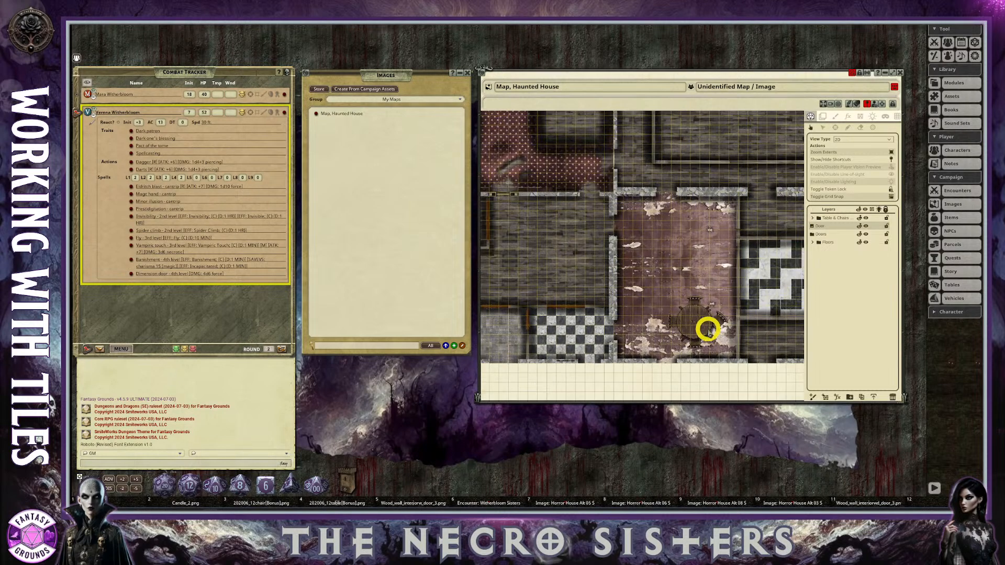
pyautogui.scroll(-2, 771, 376)
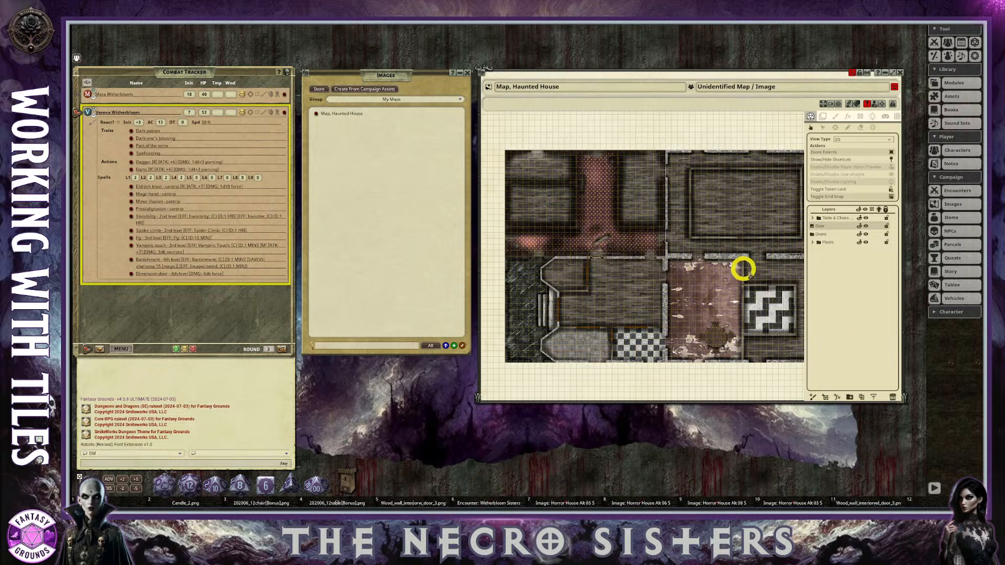
# Start exporting the haunted house map as an image and set the file type to WEBP.
pyautogui.click(875, 398)
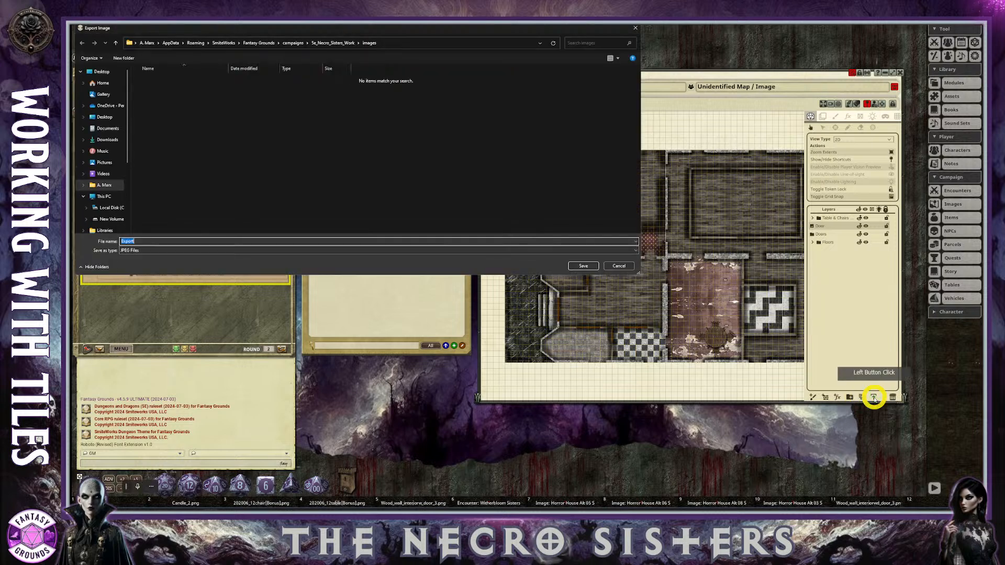
pyautogui.moveTo(332, 34); pyautogui.dragTo(495, 124)
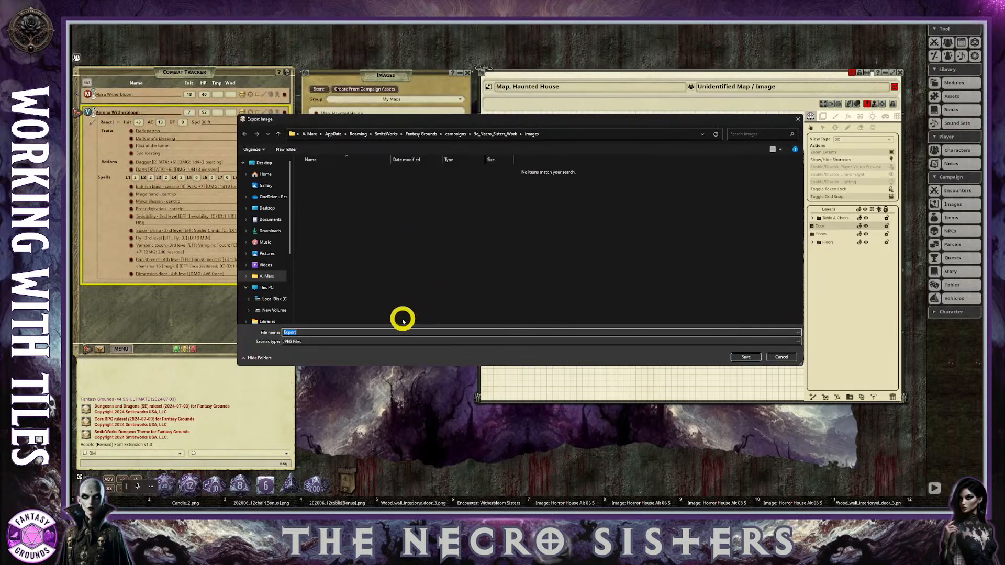
pyautogui.click(325, 333)
pyautogui.click(394, 341)
pyautogui.click(375, 359)
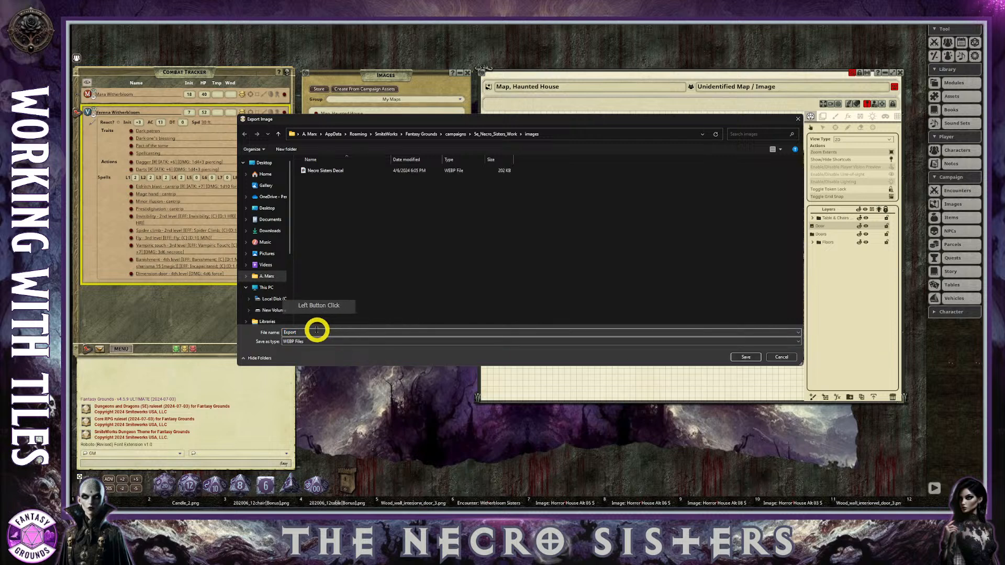
# Name the exported image "Map_Horror Mansion Level One" and save it in the campaign's images folder.
pyautogui.doubleClick(310, 332)
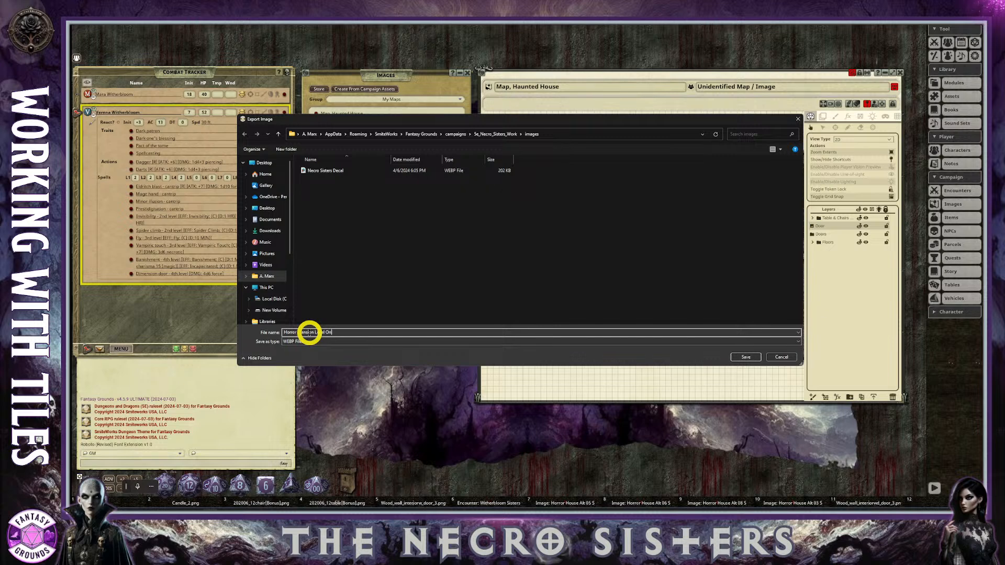
pyautogui.click(341, 343)
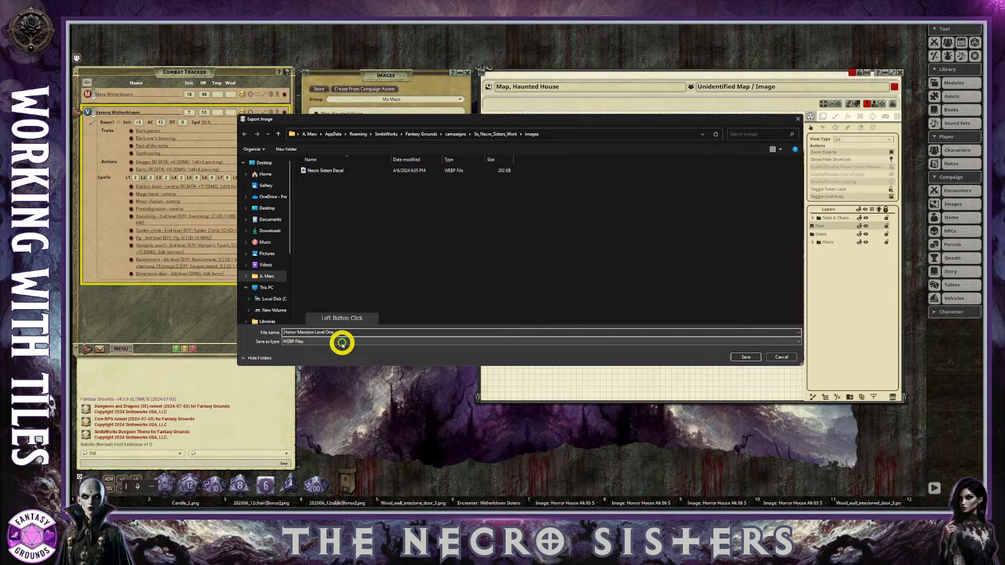
pyautogui.write('Map_')
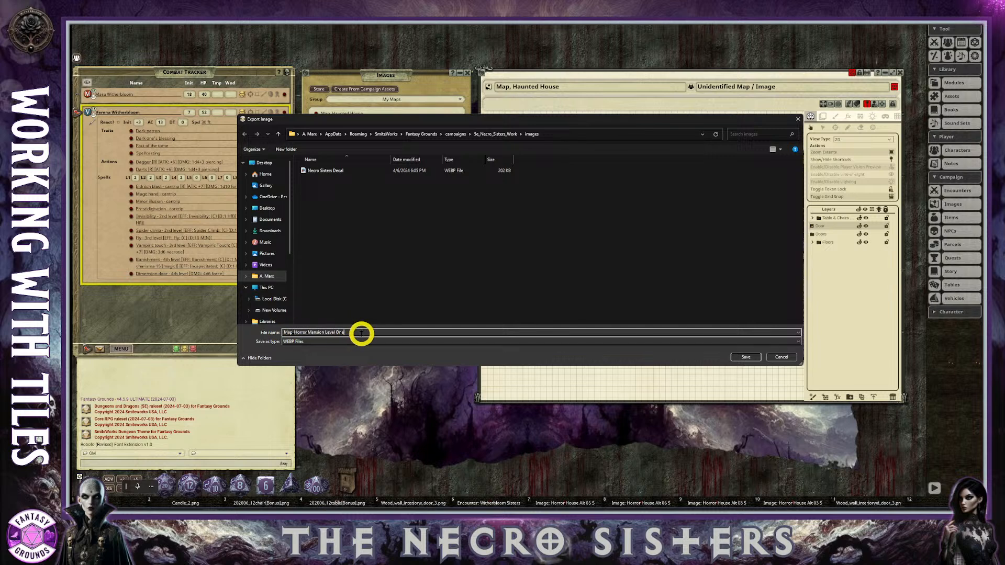
pyautogui.click(363, 333)
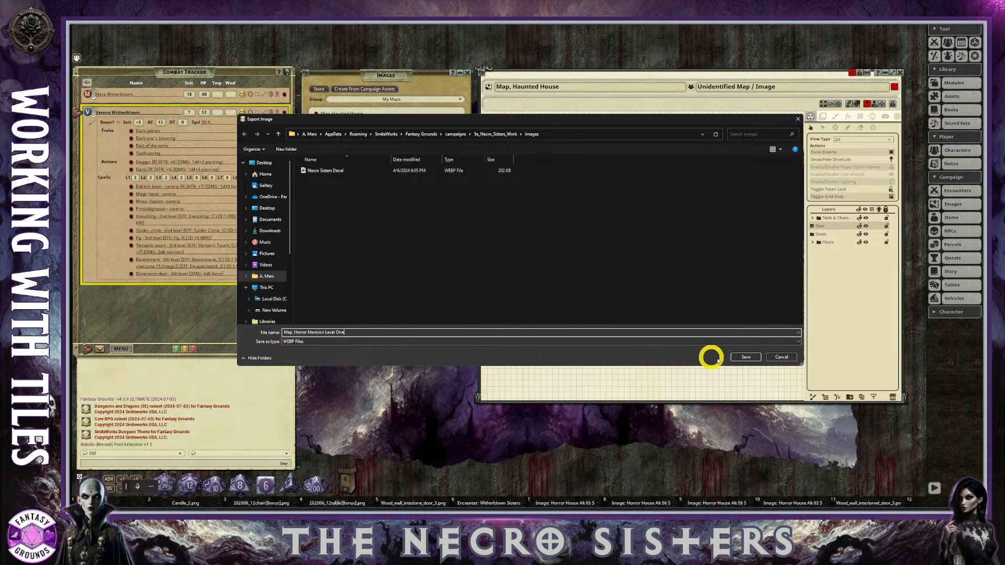
pyautogui.click(747, 358)
pyautogui.click(748, 358)
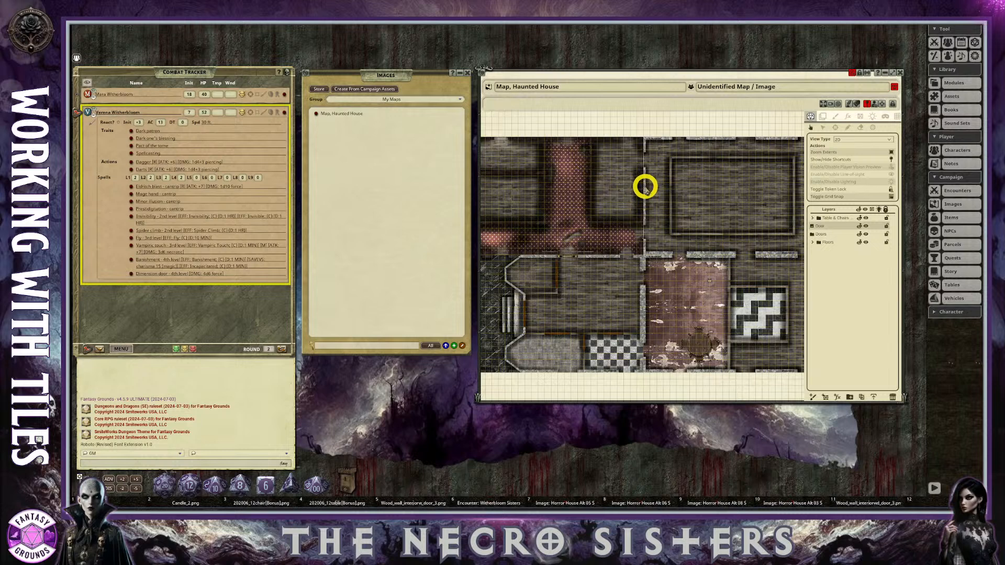
# Close the Haunted House map window, keeping the Images list open.
pyautogui.scroll(-1, 709, 207)
pyautogui.scroll(1, 707, 217)
pyautogui.scroll(-1, 710, 214)
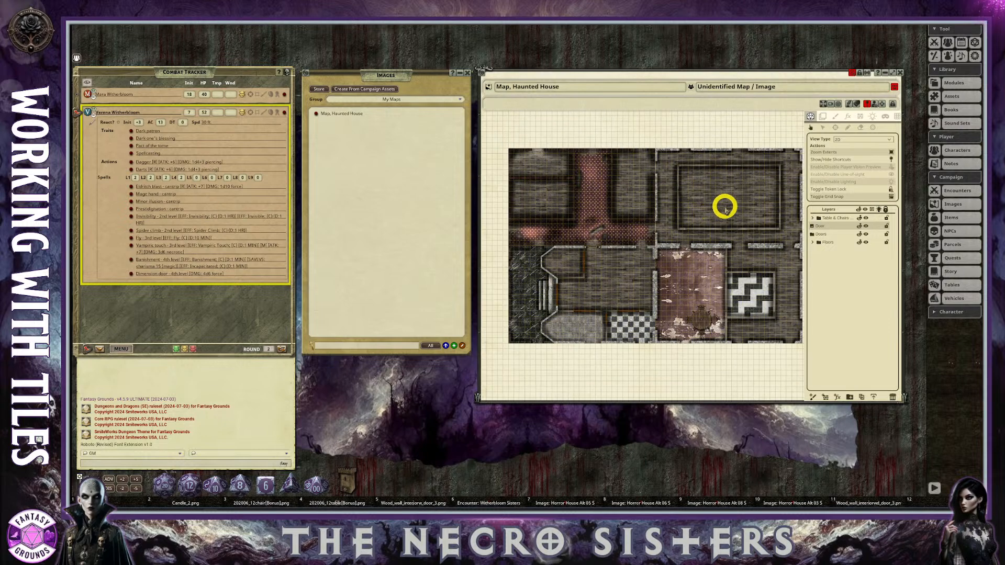
pyautogui.click(902, 73)
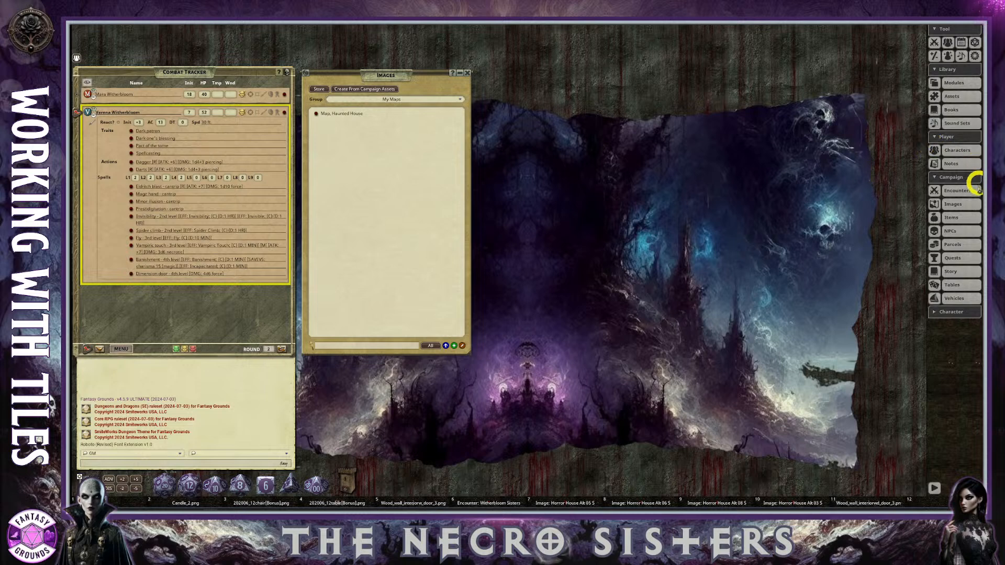
pyautogui.click(958, 205)
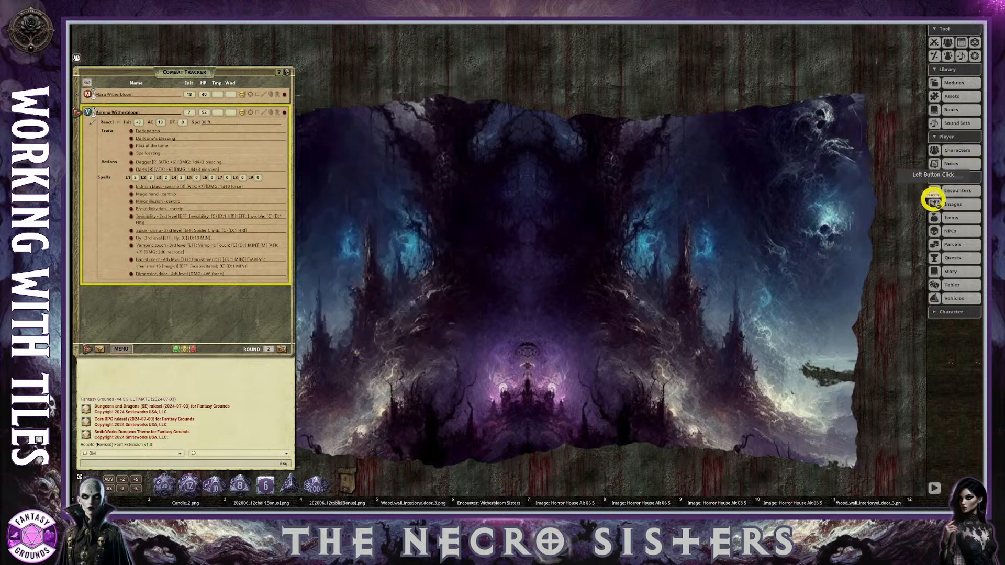
pyautogui.click(961, 206)
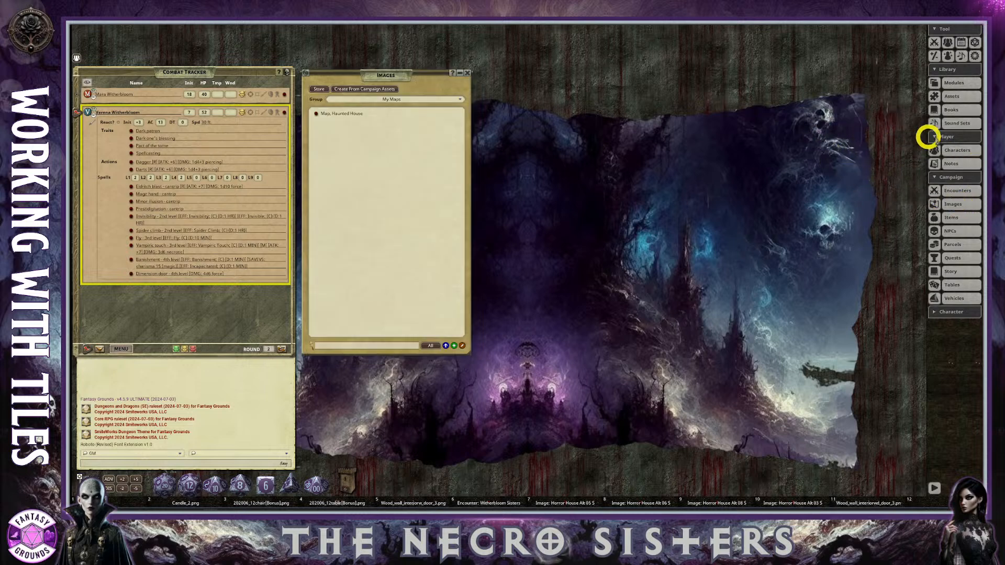
# Return the assets browser from the candle filter to the top-level image folders and refresh the assets.
pyautogui.click(954, 96)
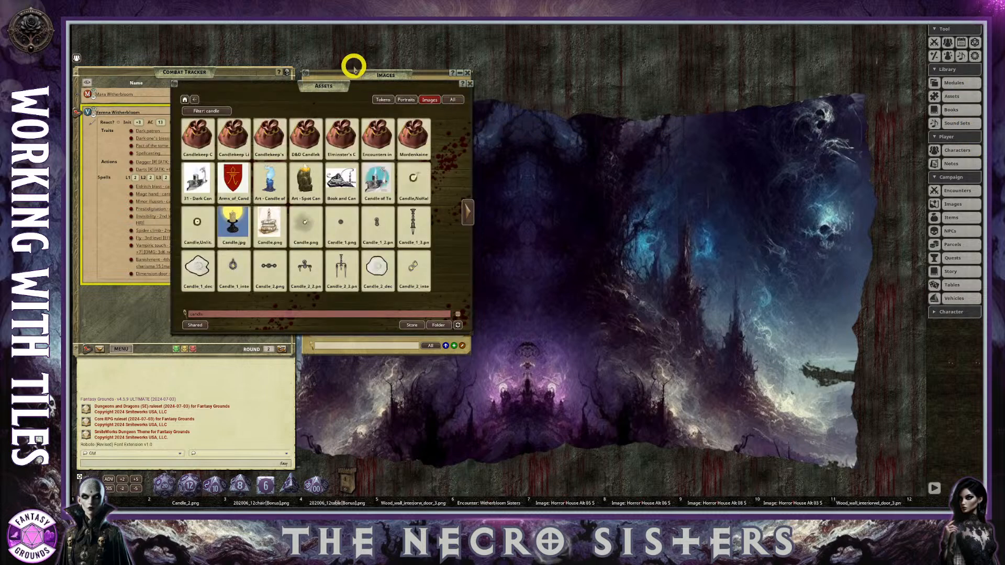
pyautogui.moveTo(360, 90); pyautogui.dragTo(665, 86)
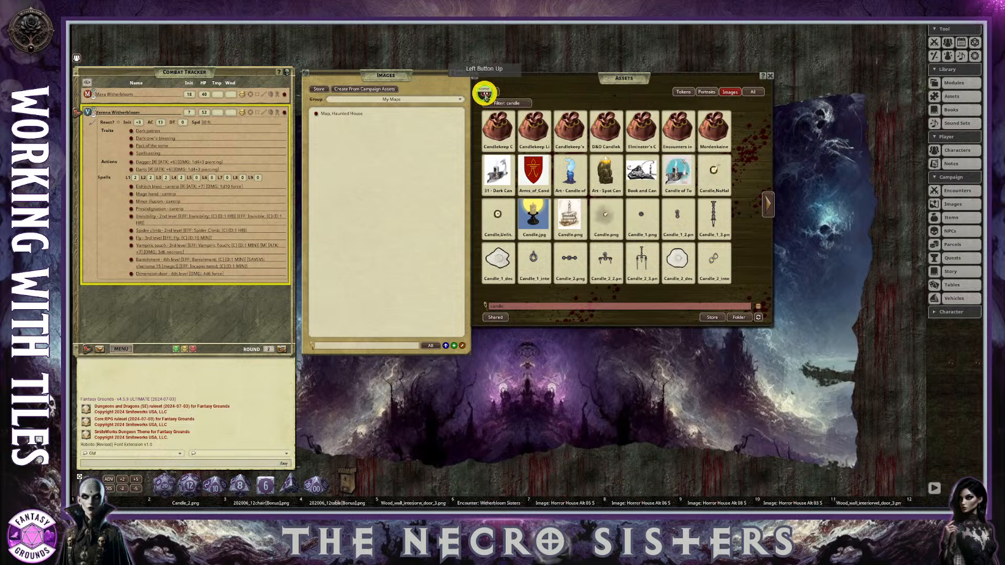
pyautogui.click(485, 91)
pyautogui.click(731, 91)
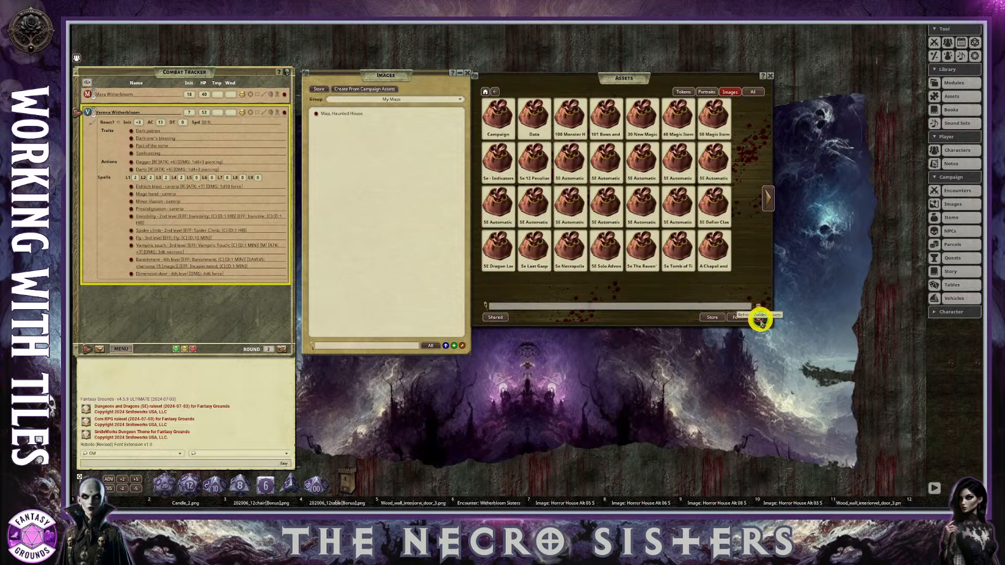
pyautogui.click(759, 318)
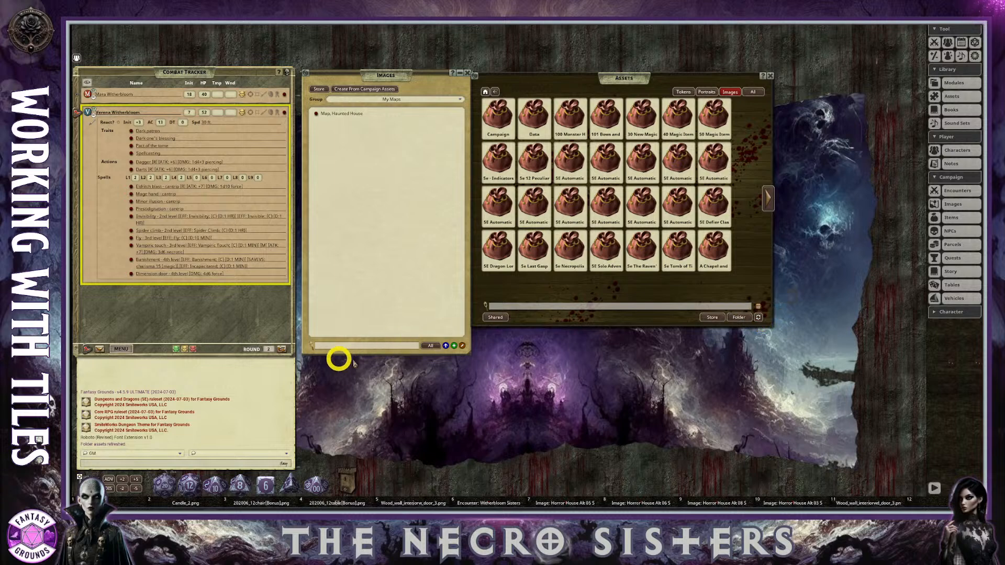
# Create a map record from the exported Map_Horror Mansion Level One image in the Campaign assets folder.
pyautogui.click(500, 117)
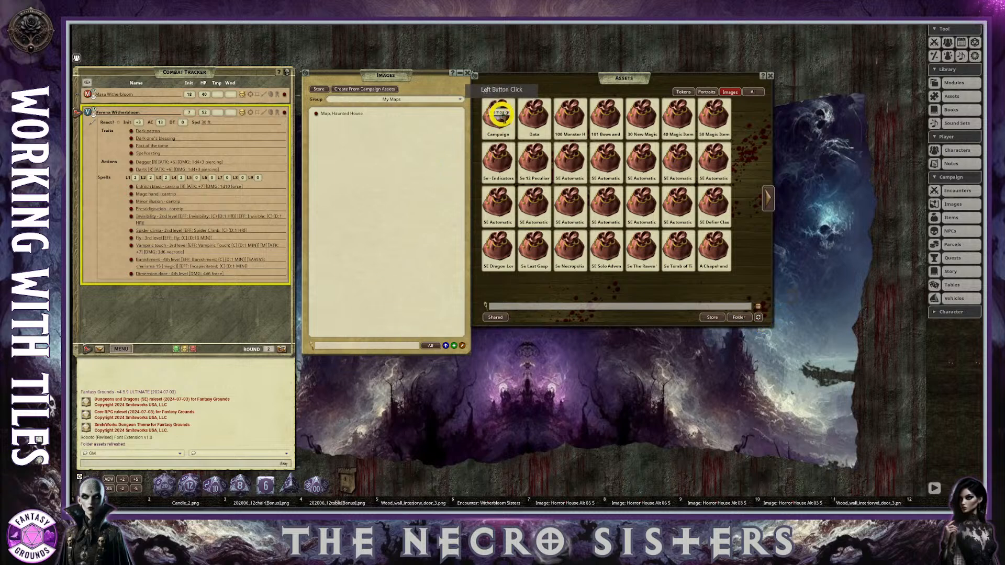
pyautogui.click(505, 126)
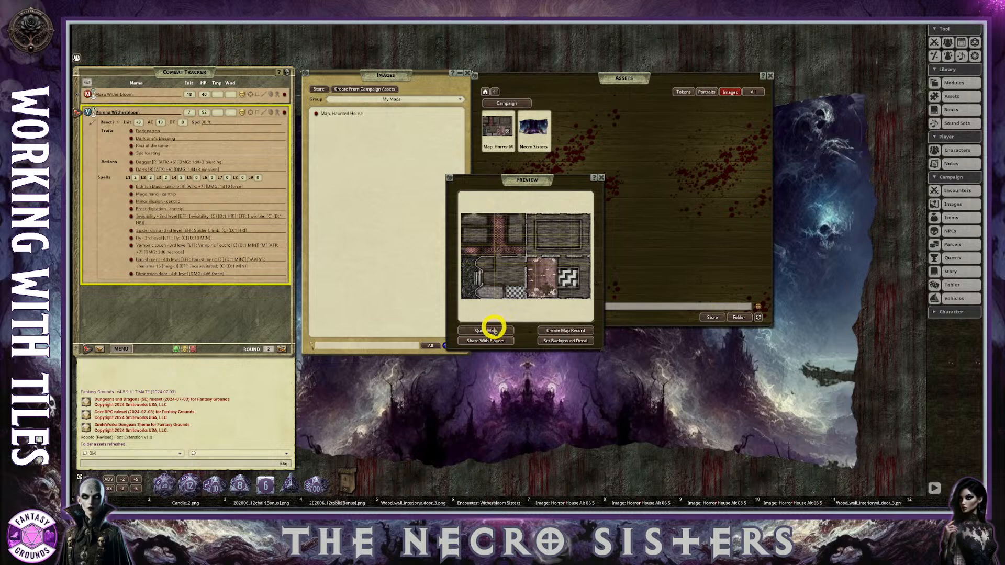
pyautogui.click(582, 334)
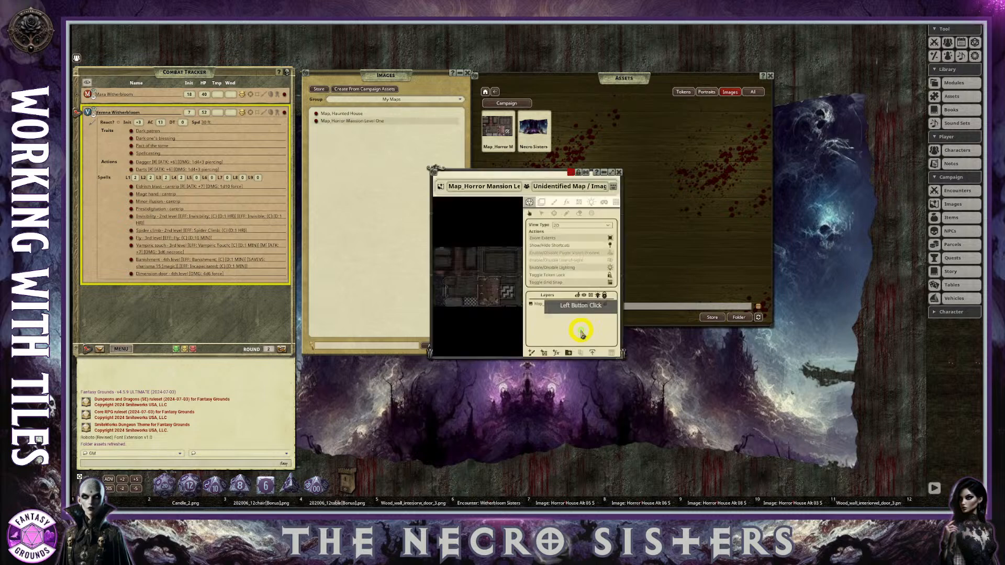
pyautogui.moveTo(507, 172); pyautogui.dragTo(605, 116)
pyautogui.scroll(8, 548, 231)
pyautogui.moveTo(555, 240); pyautogui.dragTo(606, 275)
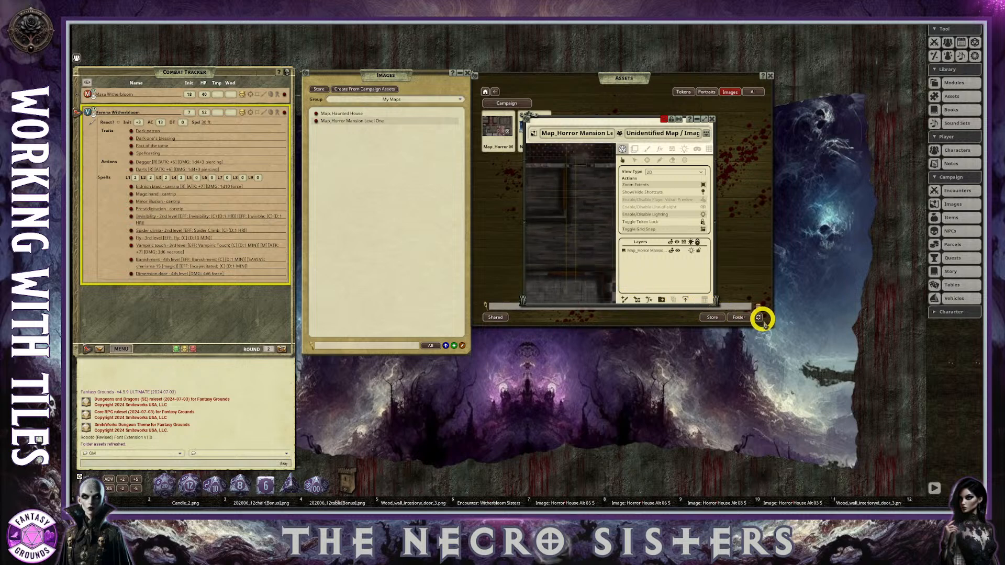
# Enlarge the assets browser to check the exported map image, and close the browser.
pyautogui.moveTo(773, 328); pyautogui.dragTo(893, 426)
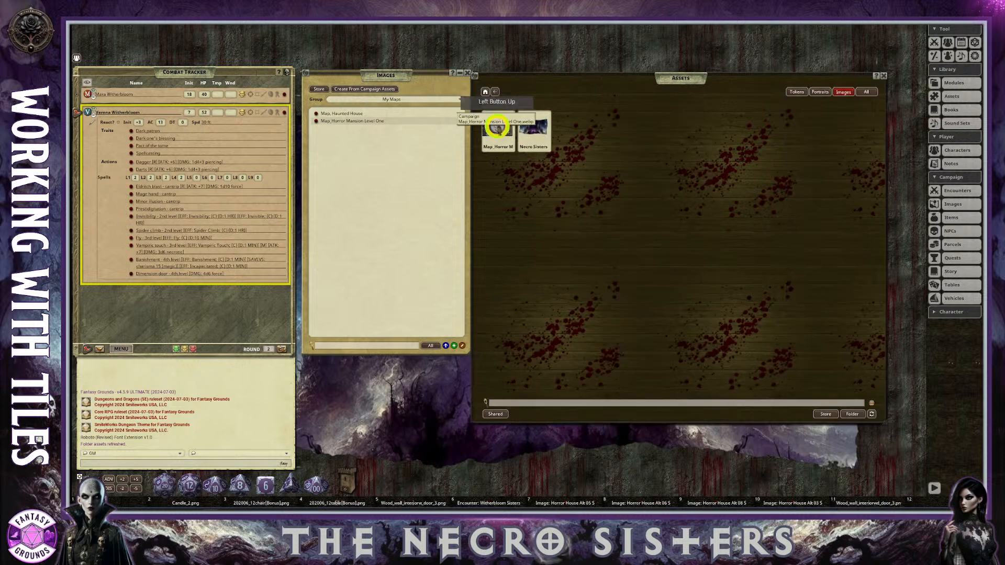
pyautogui.click(498, 128)
pyautogui.click(601, 178)
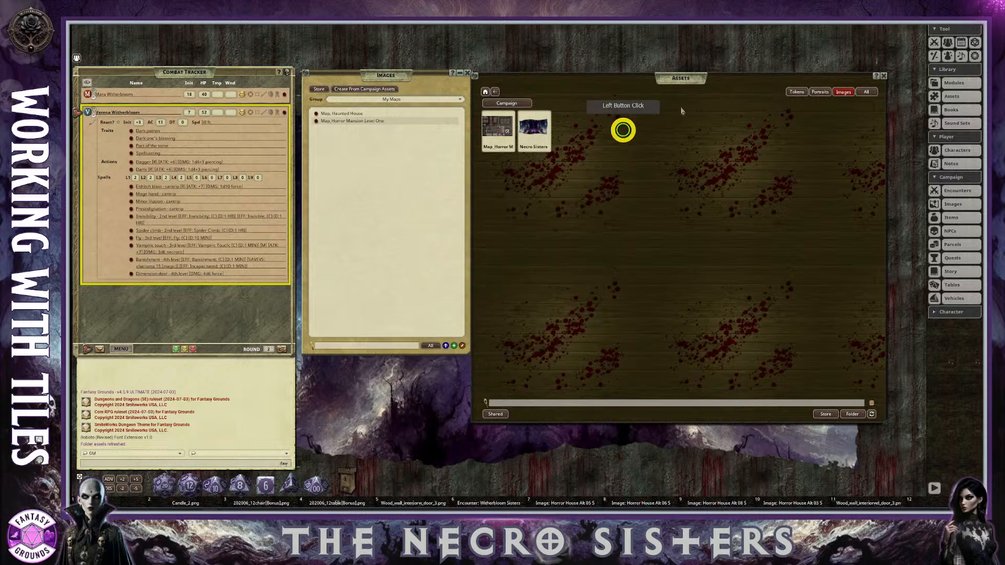
pyautogui.click(880, 71)
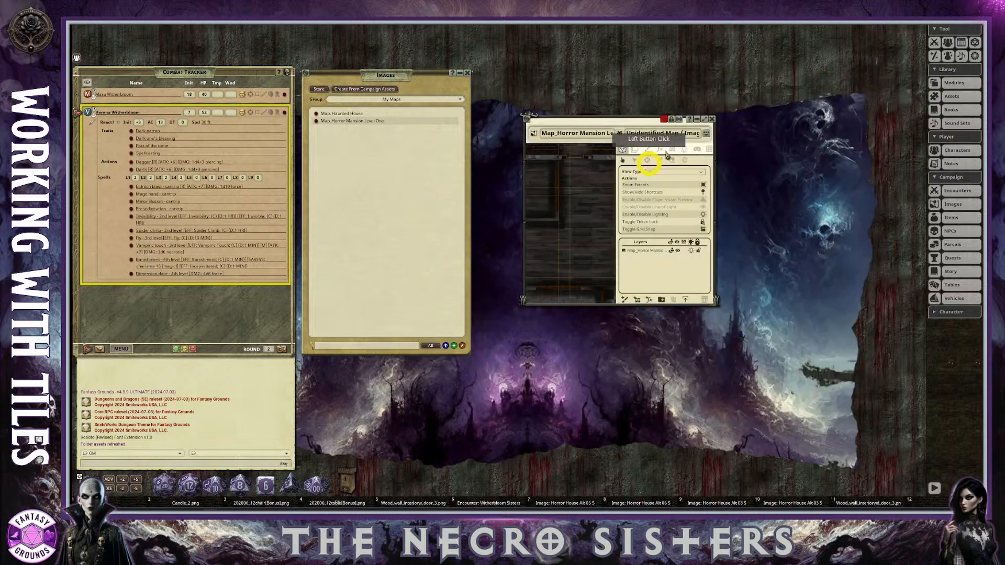
# Maximize the Horror Mansion Level One map window and close the Images list.
pyautogui.click(705, 118)
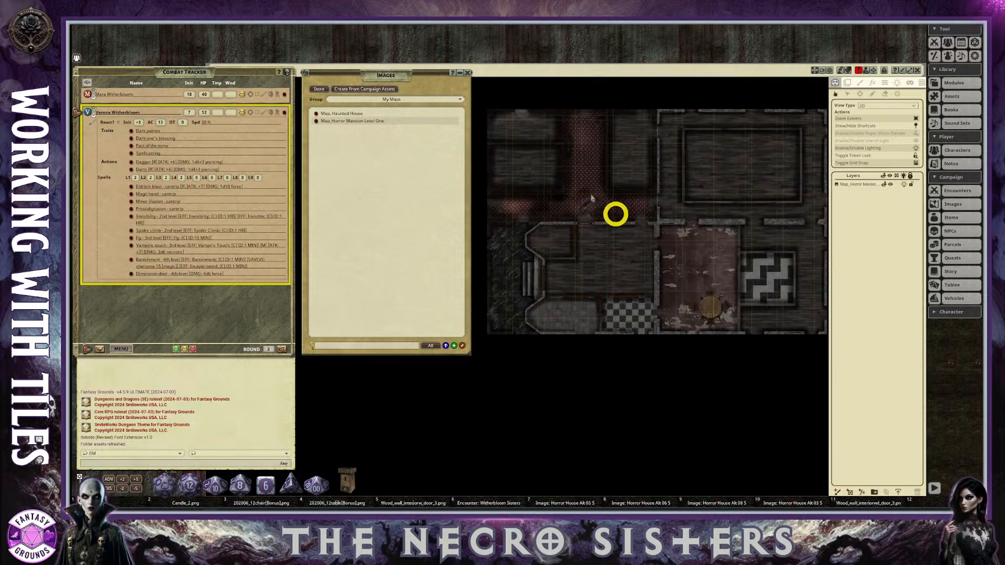
pyautogui.click(468, 73)
pyautogui.scroll(2, 654, 222)
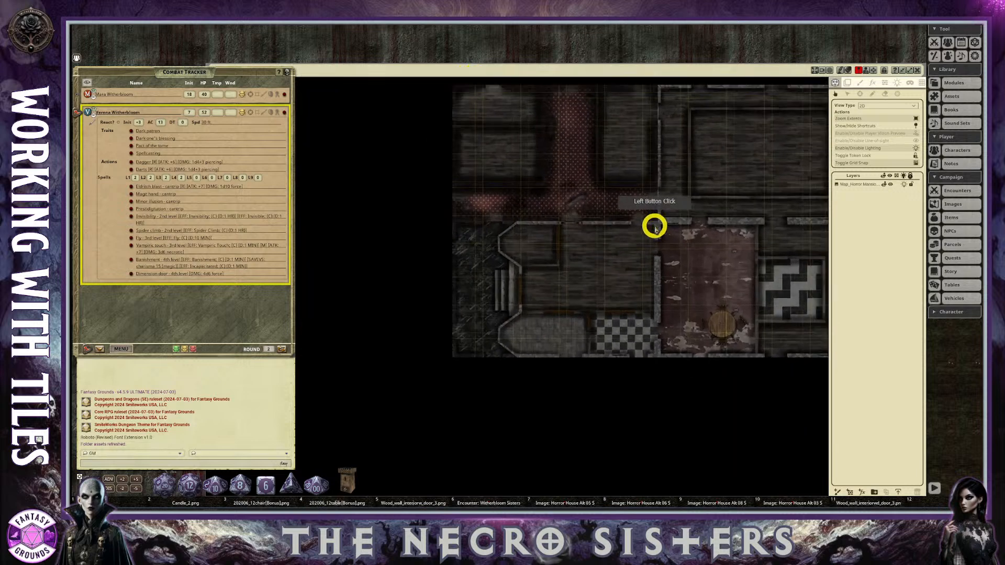
# Toggle the map's grid overlay on and off, and examine the flattened house layout without it.
pyautogui.click(921, 82)
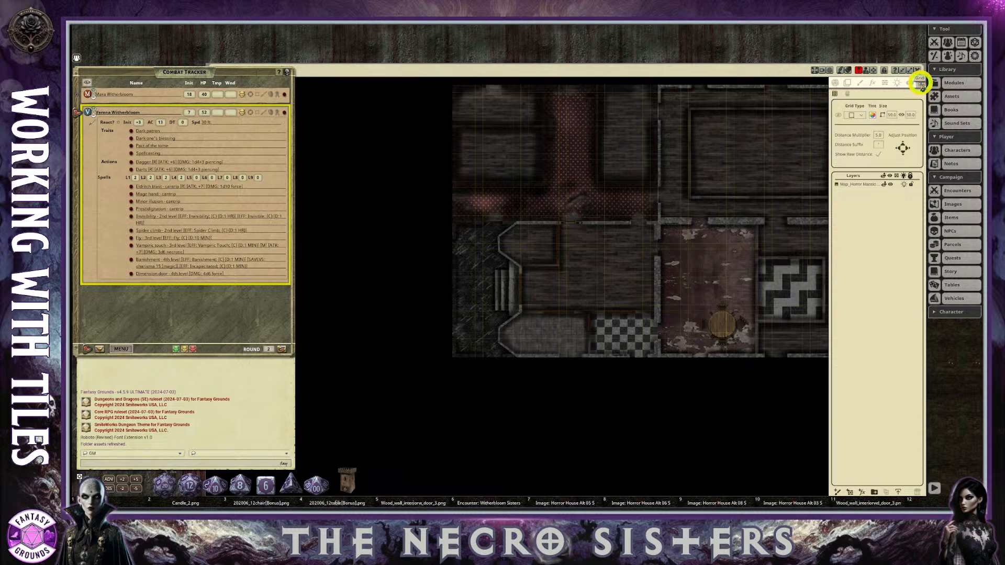
pyautogui.click(838, 116)
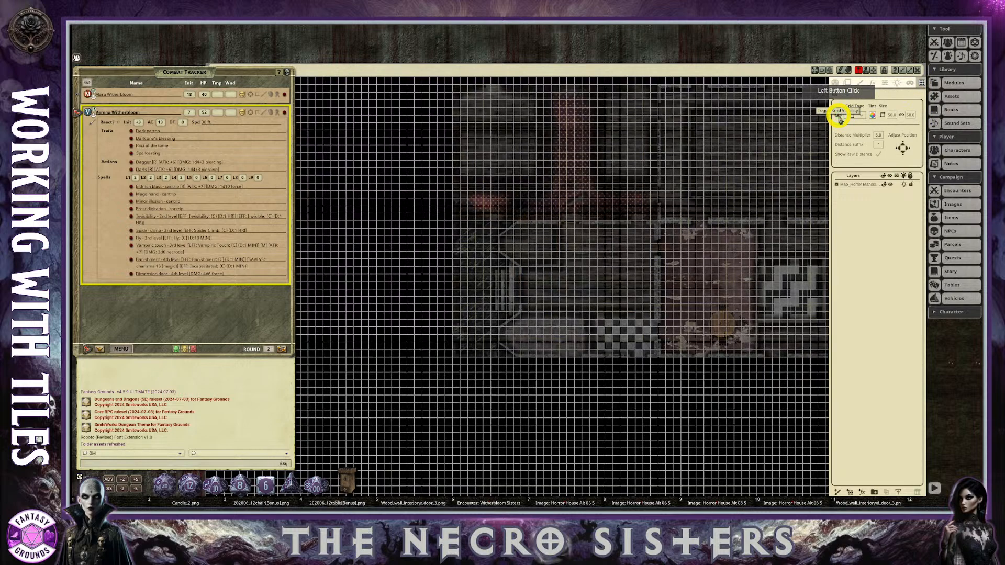
pyautogui.click(838, 117)
pyautogui.scroll(3, 718, 249)
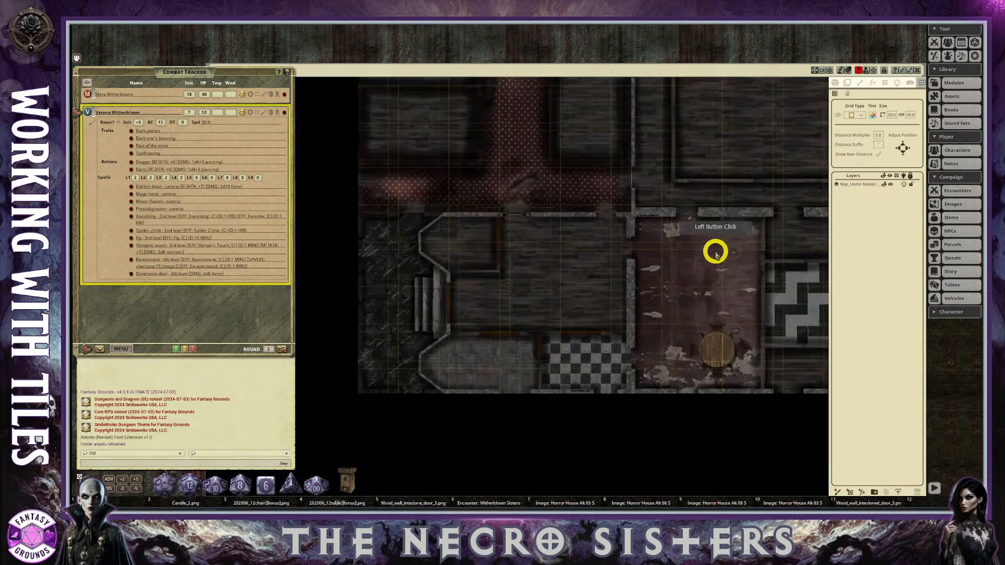
pyautogui.scroll(-4, 676, 283)
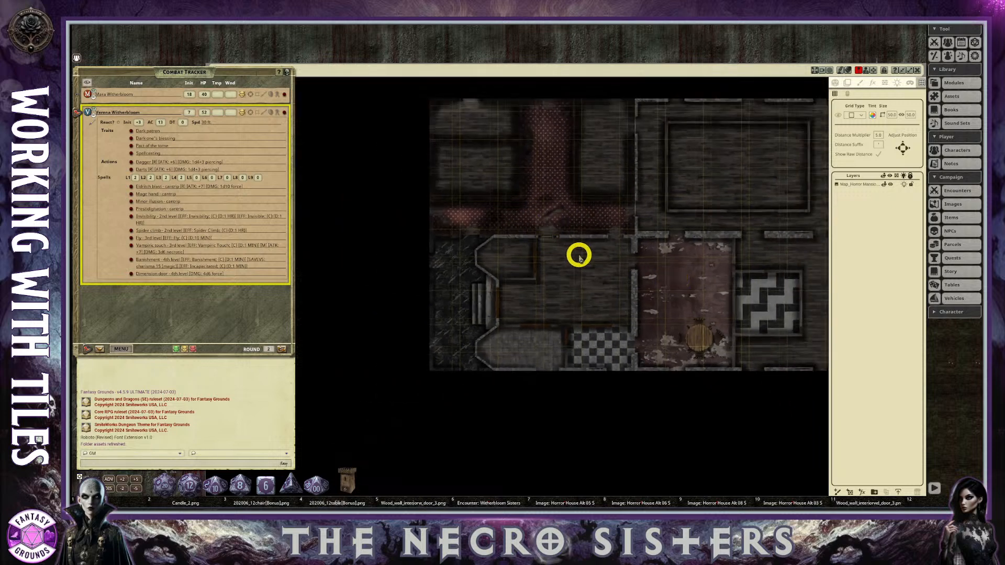
pyautogui.scroll(2, 578, 256)
pyautogui.scroll(1, 581, 253)
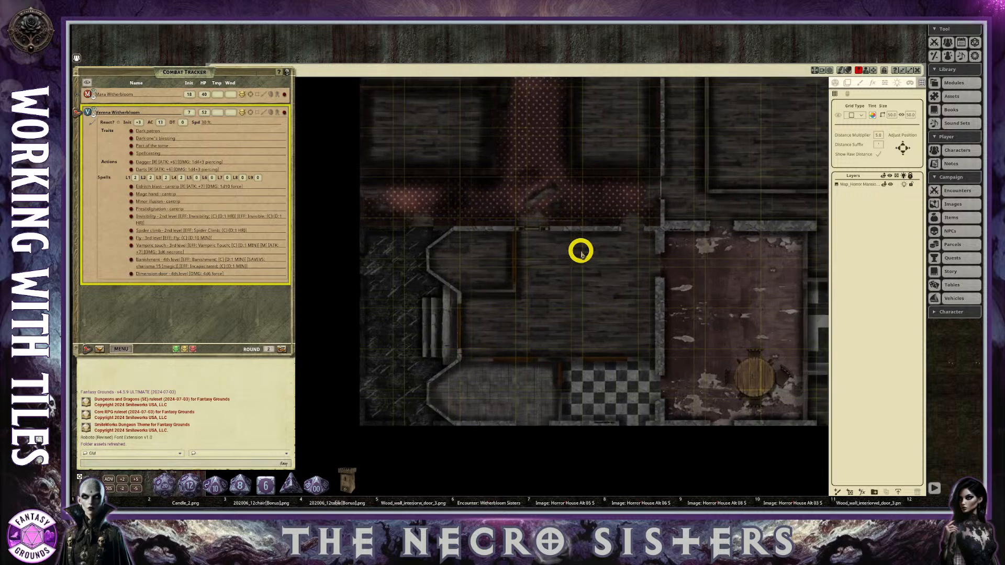
# Turn the Horror Mansion map's grid overlay back on and tint the grid lines yellow.
pyautogui.scroll(-1, 580, 251)
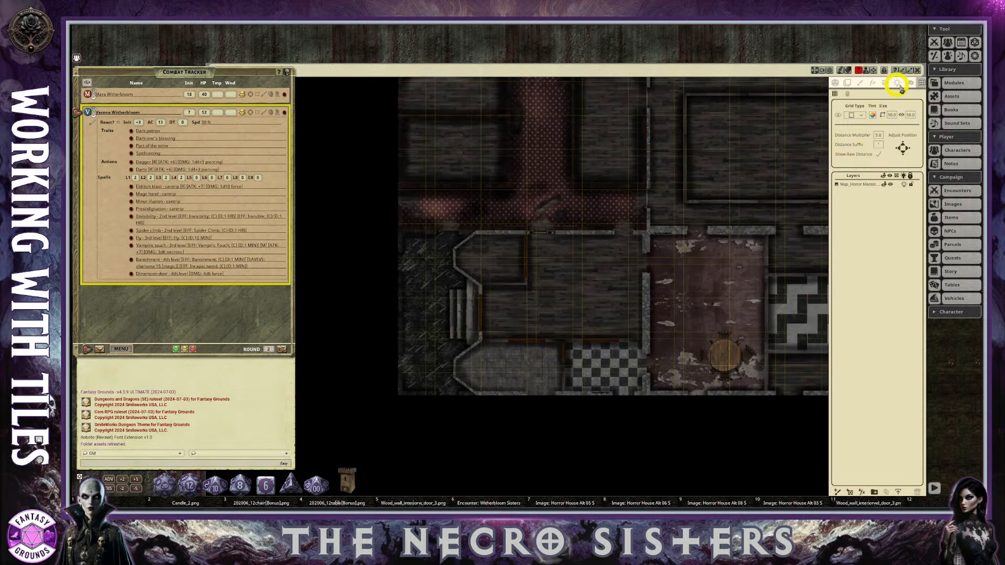
pyautogui.click(838, 115)
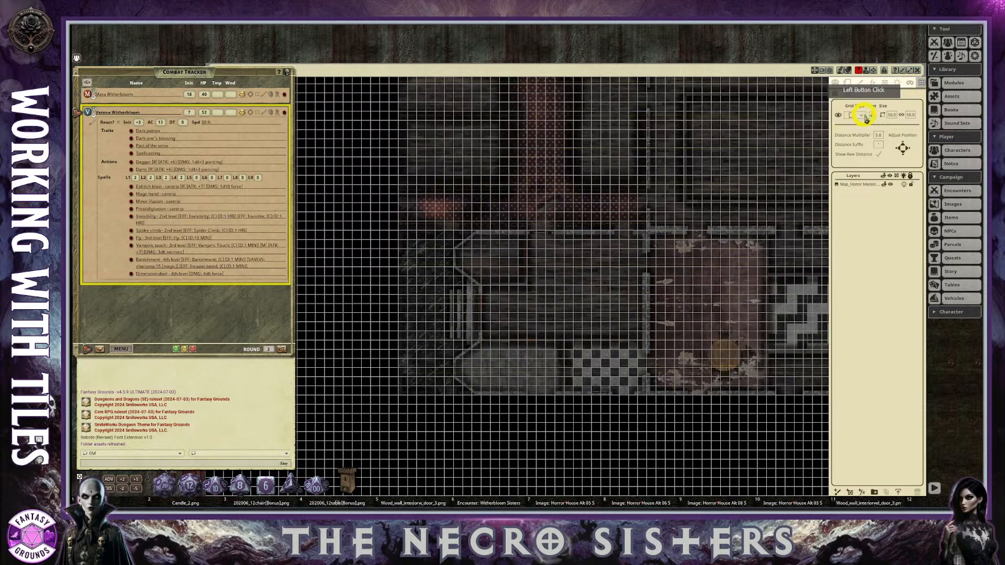
pyautogui.click(872, 115)
pyautogui.click(512, 246)
pyautogui.click(513, 248)
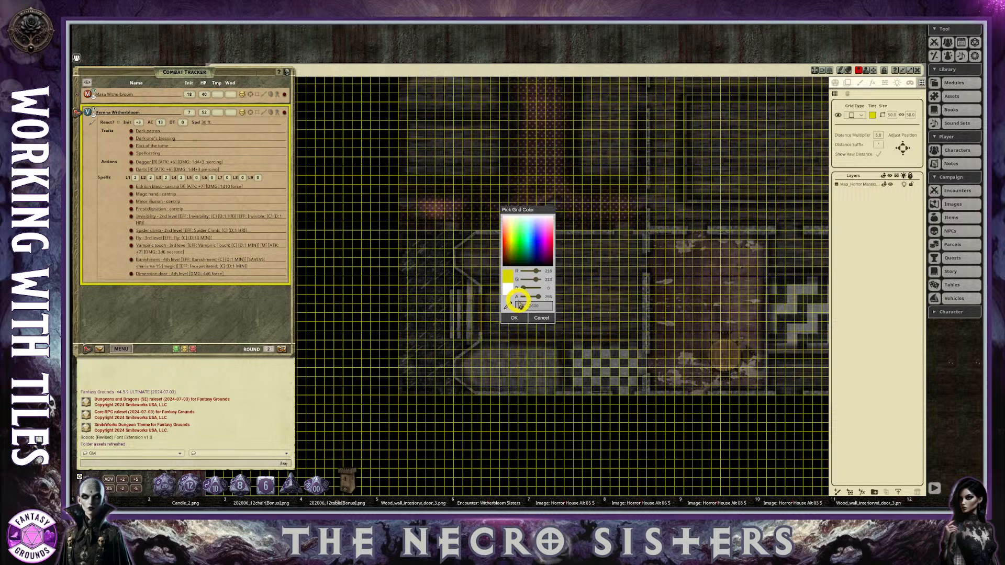
pyautogui.click(515, 319)
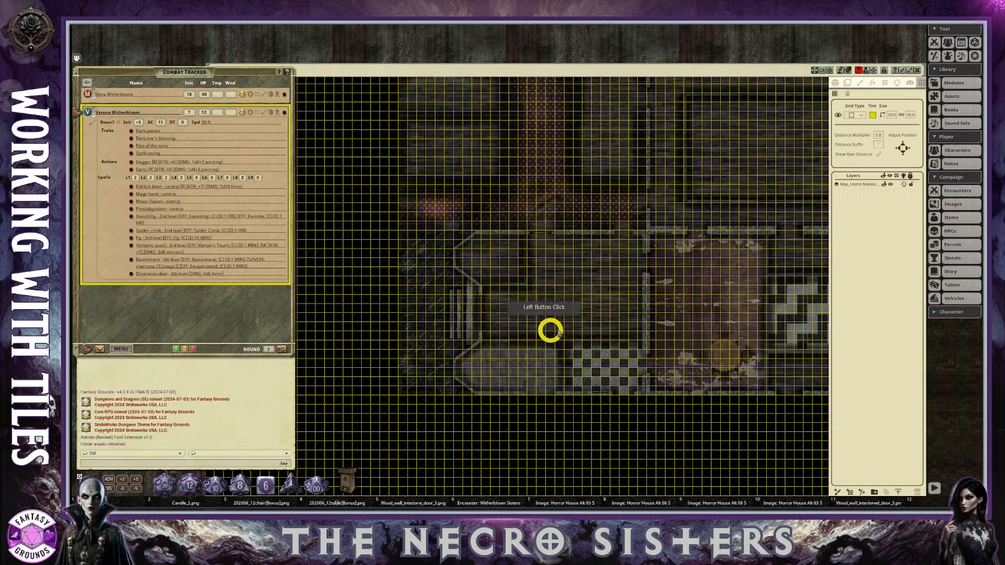
# Lower the opacity of the yellow grid tint to about half so the lines look fainter over the map.
pyautogui.click(872, 115)
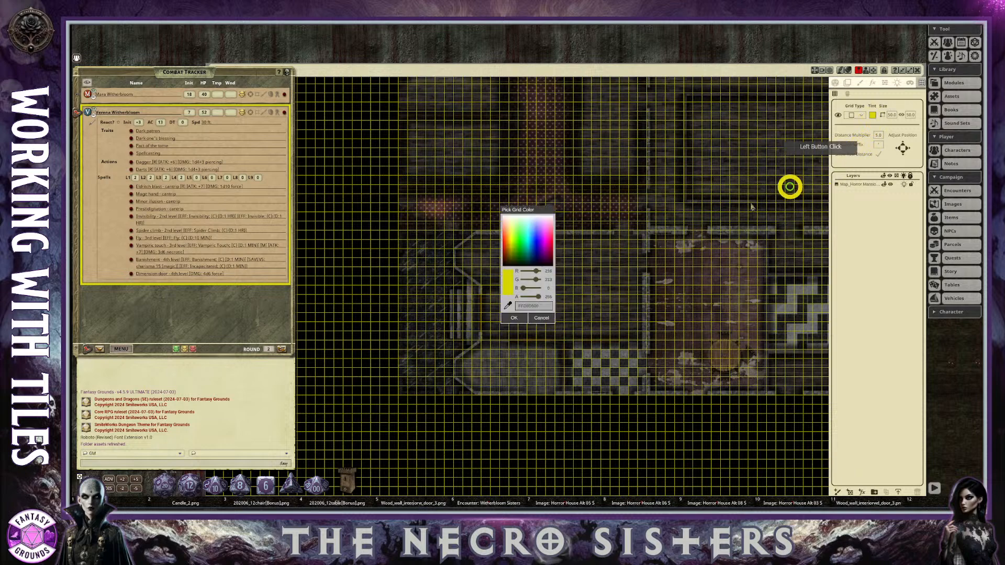
pyautogui.moveTo(545, 297); pyautogui.dragTo(530, 297)
pyautogui.scroll(5, 443, 317)
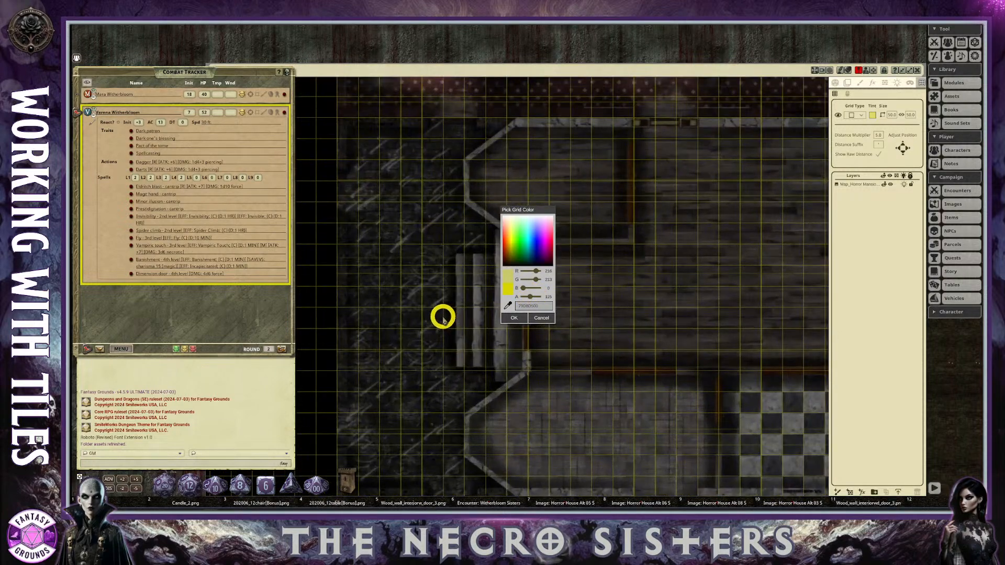
pyautogui.scroll(1, 443, 316)
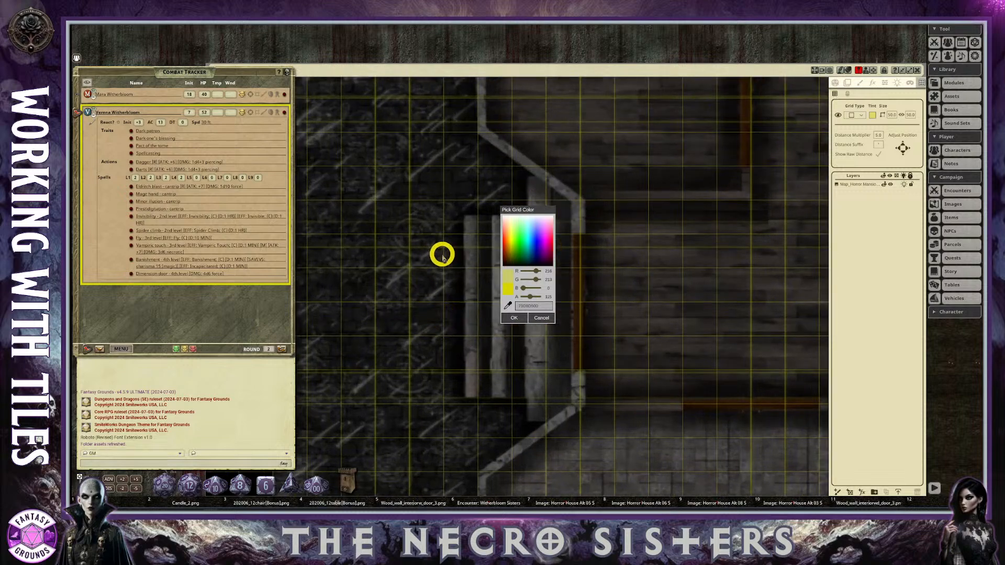
pyautogui.scroll(-5, 438, 288)
pyautogui.scroll(-2, 434, 291)
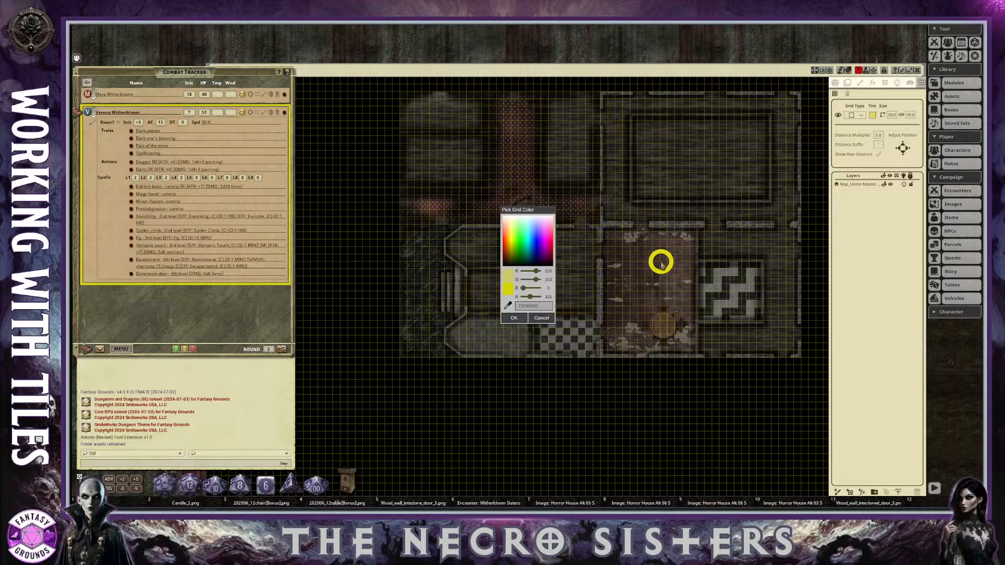
pyautogui.scroll(5, 661, 261)
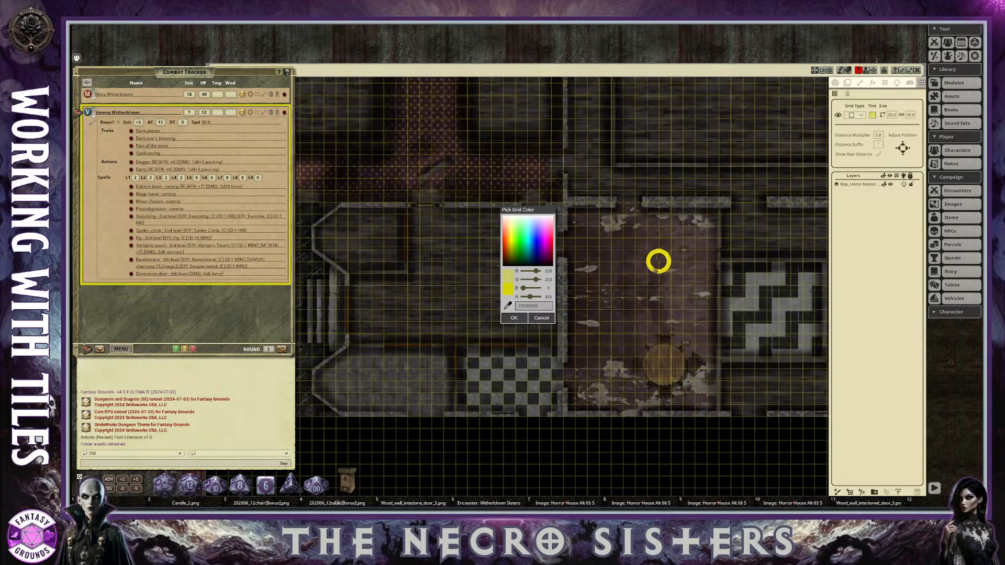
pyautogui.click(520, 316)
# Examine the single-layer house map under the faint yellow grid, both as a whole and up close, and select its only layer.
pyautogui.scroll(-3, 545, 314)
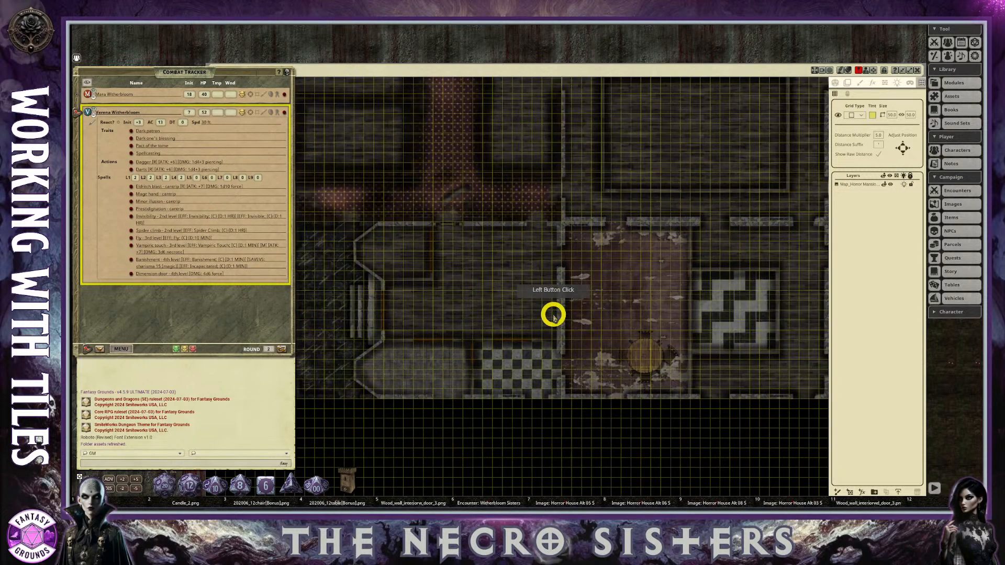
pyautogui.scroll(2, 554, 317)
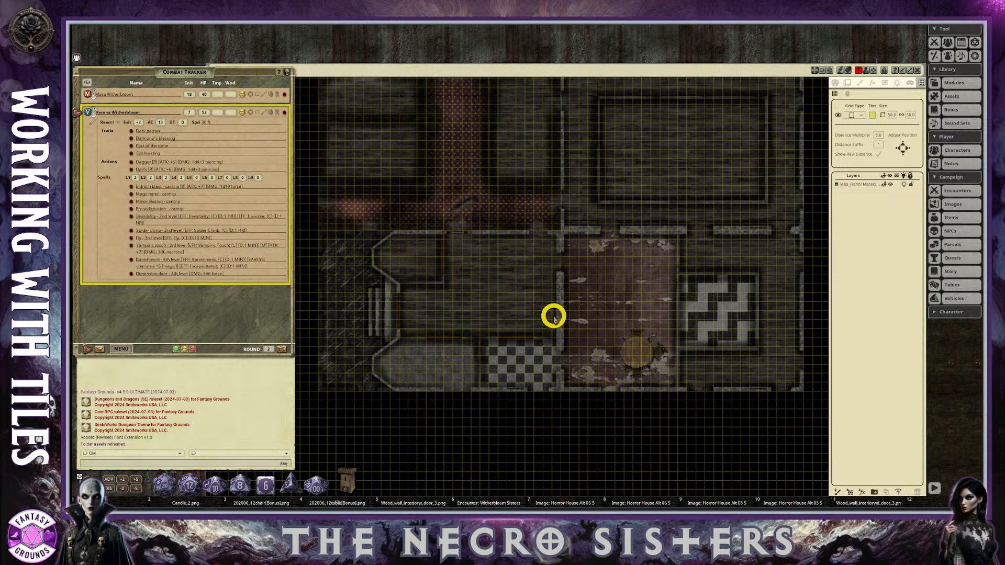
pyautogui.scroll(2, 335, 343)
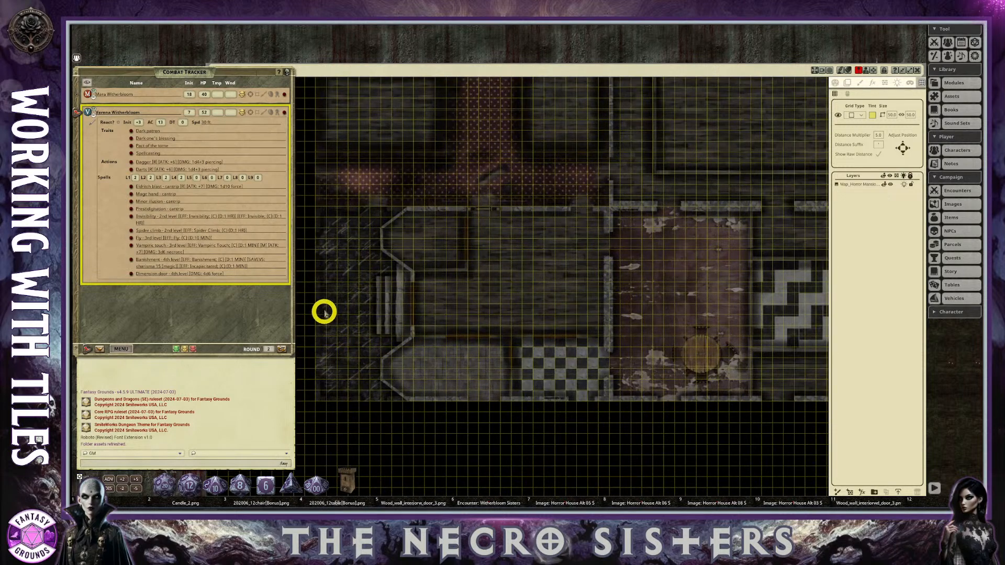
pyautogui.scroll(-1, 509, 243)
pyautogui.scroll(-1, 510, 244)
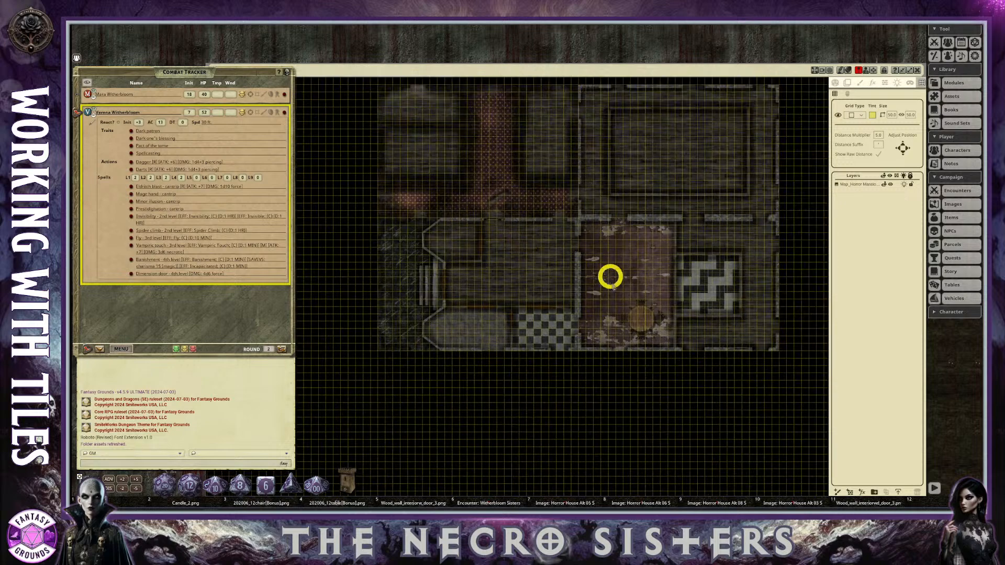
pyautogui.scroll(-1, 610, 276)
pyautogui.scroll(1, 698, 296)
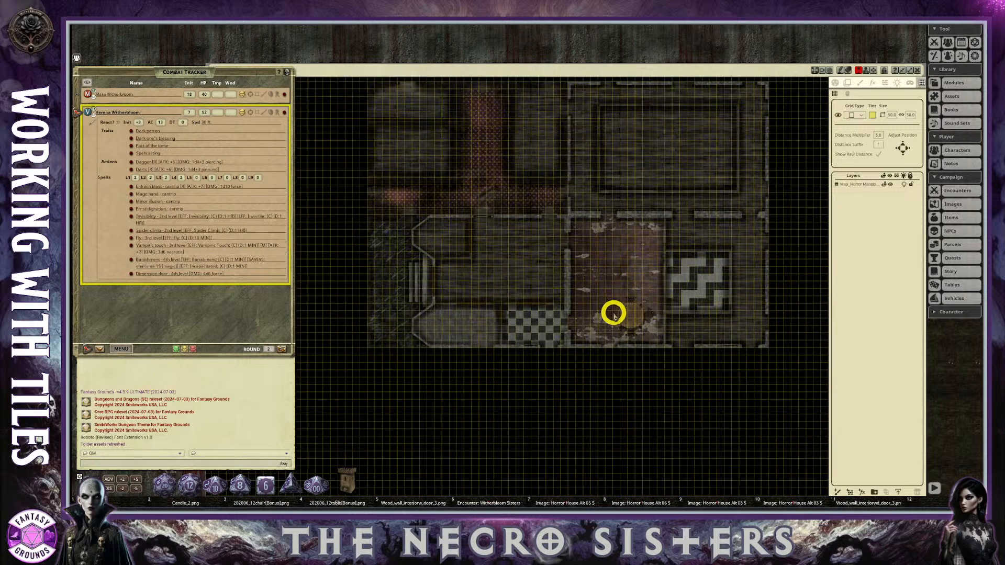
pyautogui.scroll(-2, 547, 296)
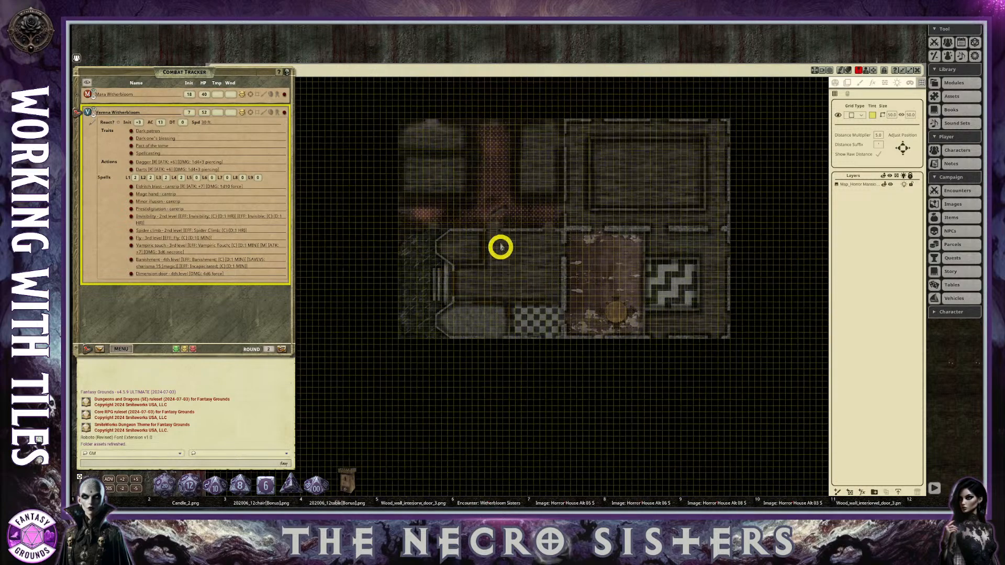
pyautogui.scroll(1, 501, 254)
pyautogui.scroll(-1, 612, 273)
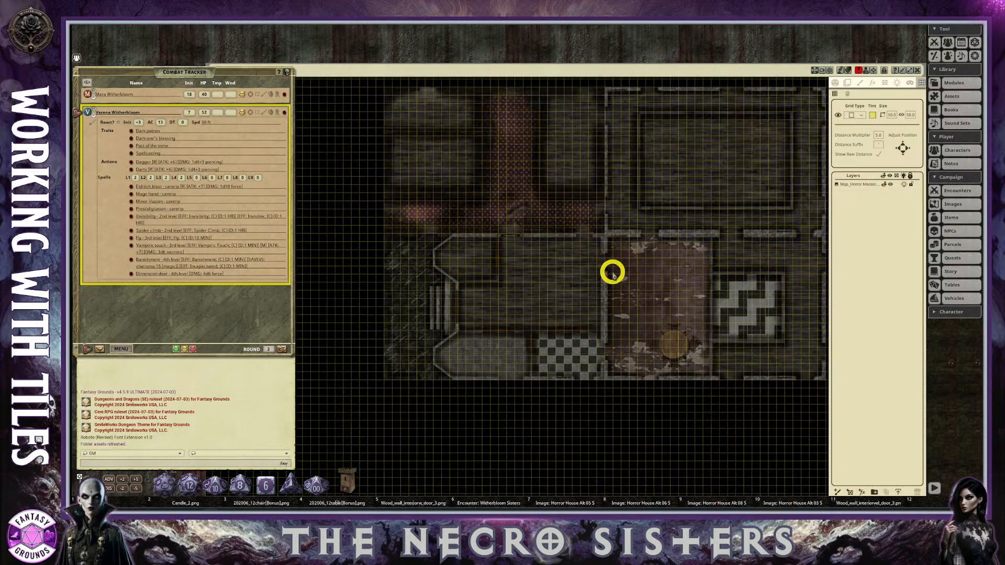
pyautogui.scroll(-1, 613, 273)
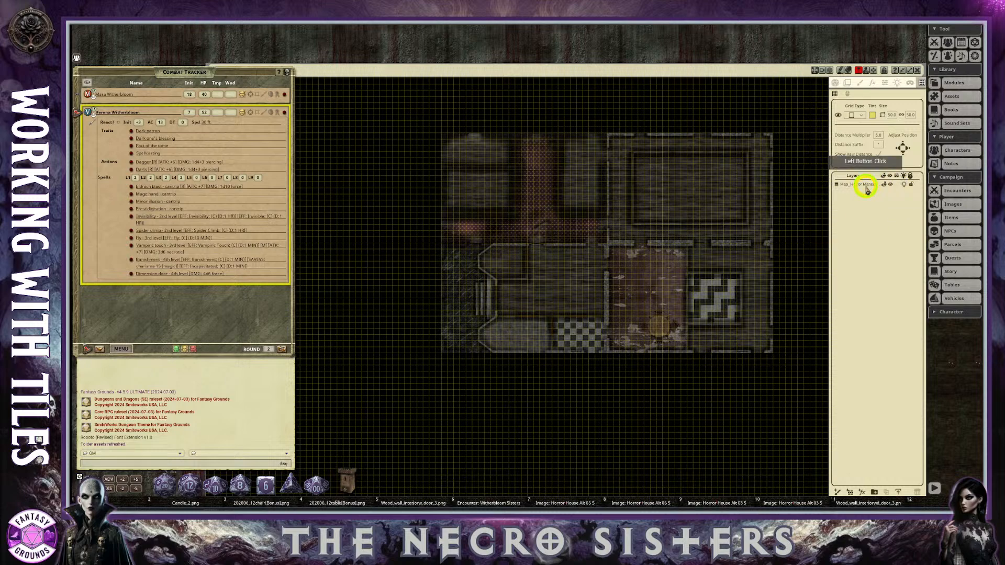
pyautogui.scroll(1, 574, 348)
pyautogui.scroll(-1, 601, 331)
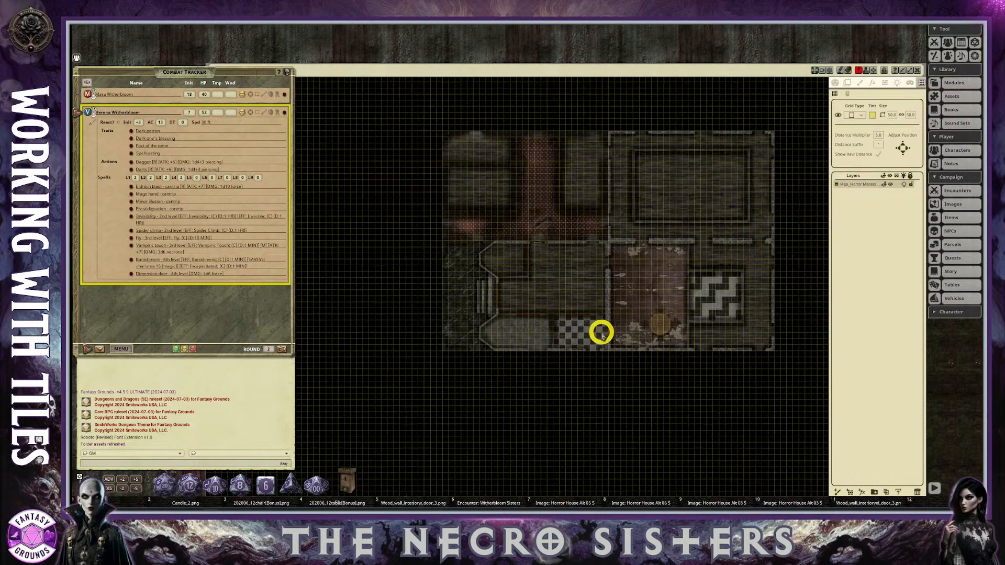
pyautogui.scroll(2, 619, 327)
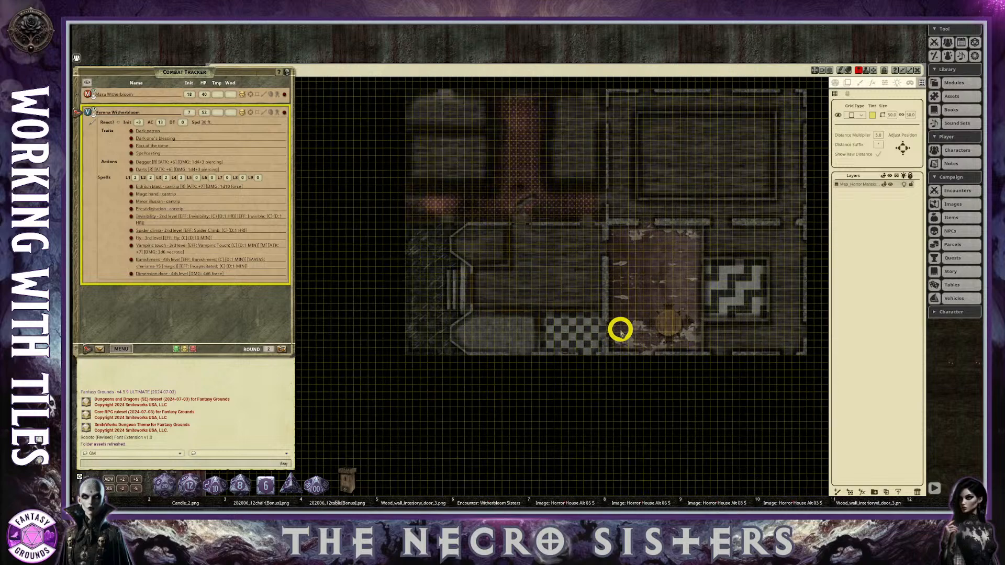
pyautogui.scroll(-1, 611, 206)
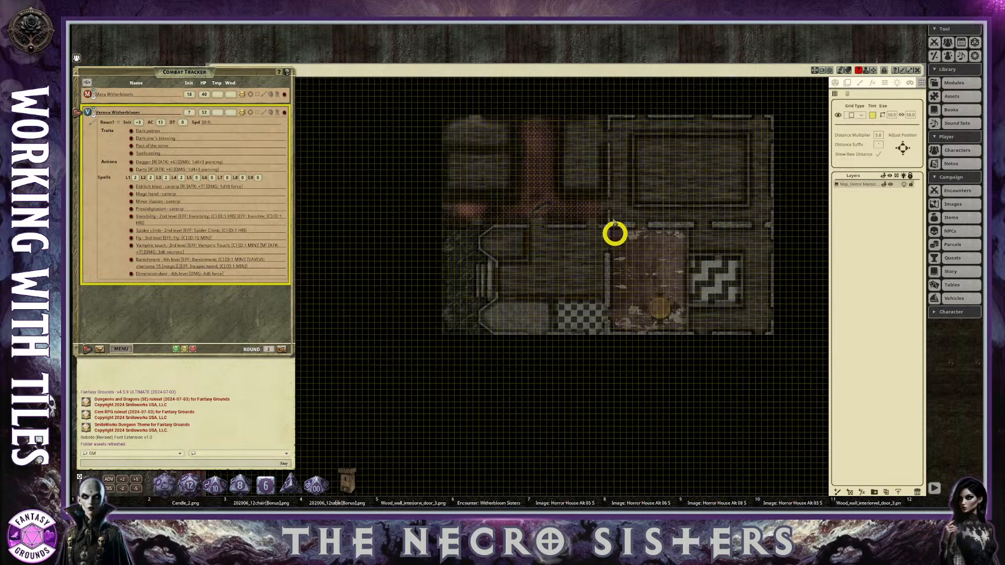
pyautogui.scroll(1, 624, 224)
# Enable lighting on the map and apply the Sunlight ambient light preset.
pyautogui.click(837, 84)
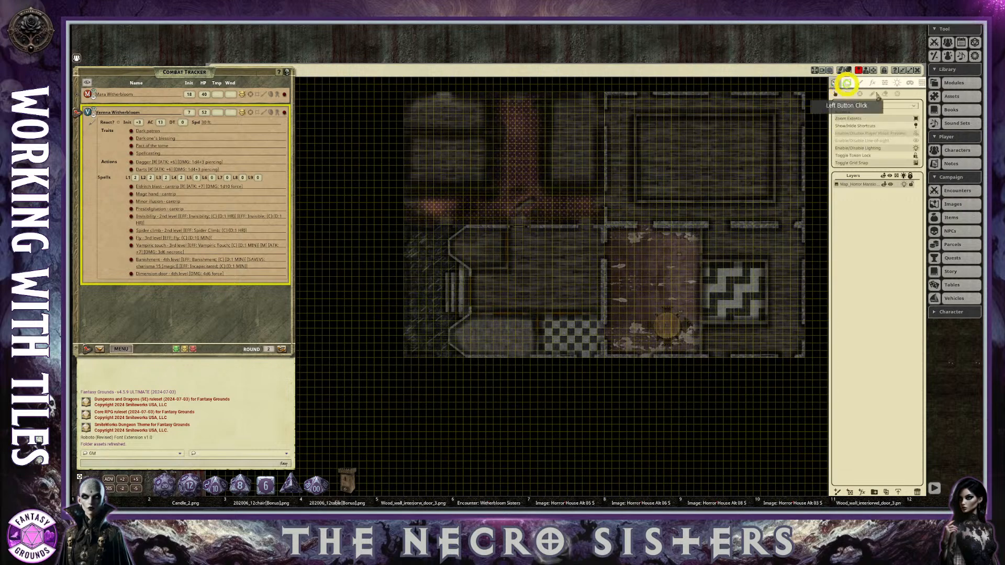
pyautogui.click(916, 147)
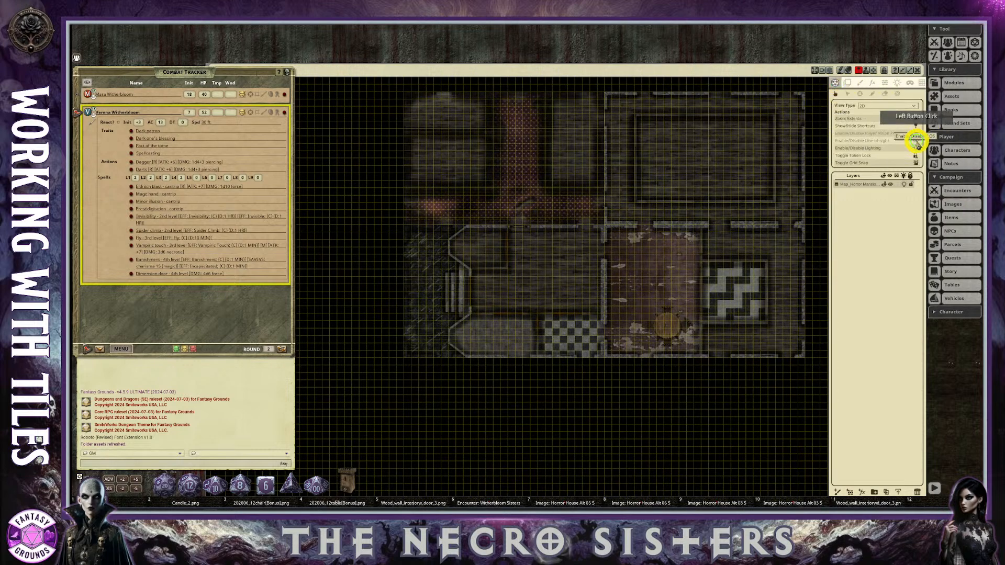
pyautogui.click(897, 83)
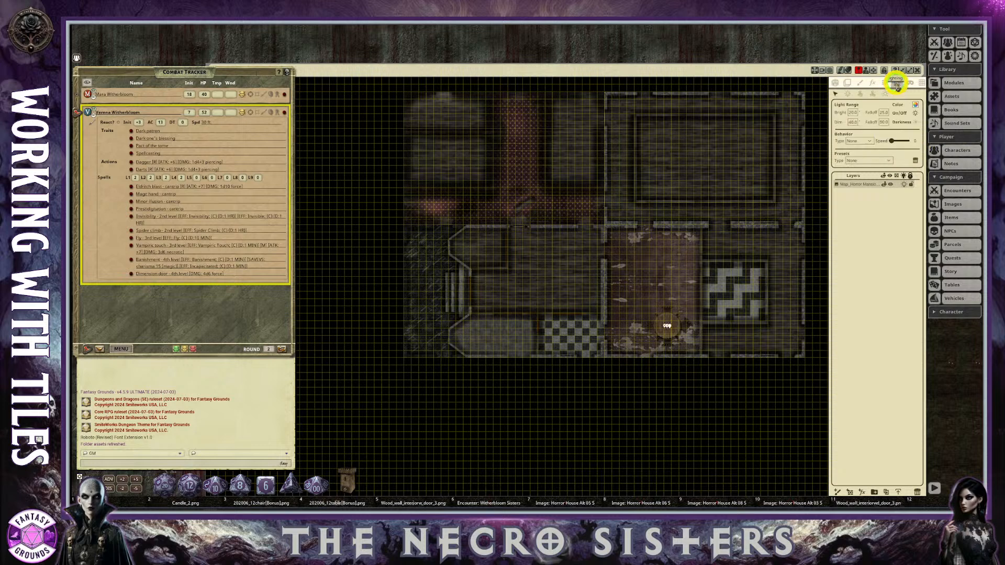
pyautogui.click(886, 96)
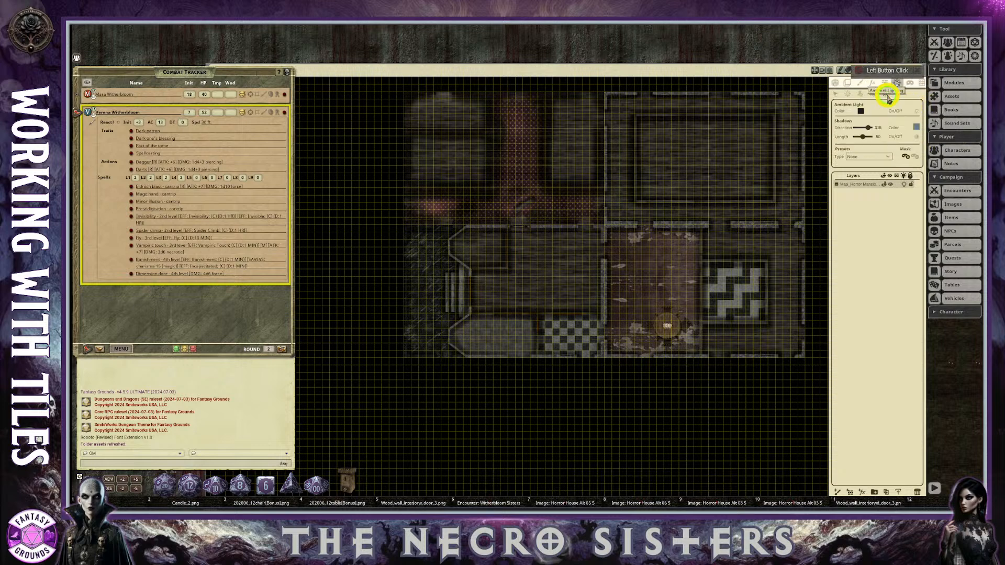
pyautogui.click(889, 157)
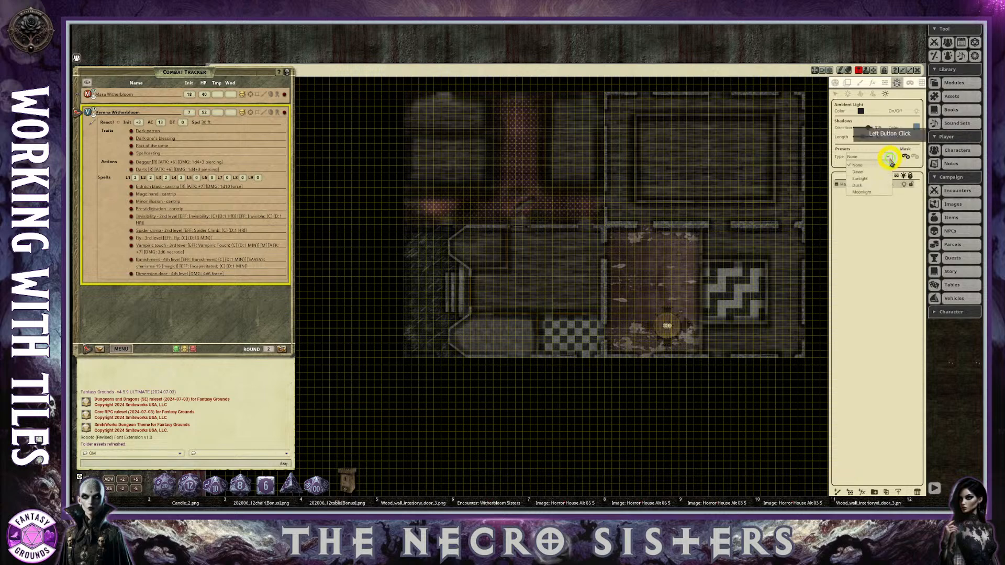
pyautogui.click(861, 178)
pyautogui.click(735, 287)
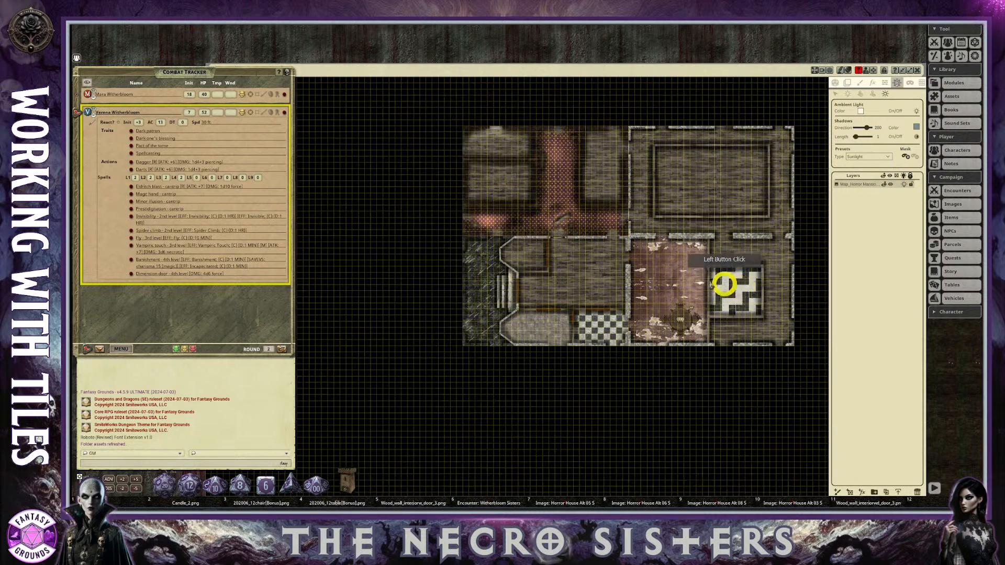
# Examine the sunlit house map up close, checking the entrance, the rooms and the grid alignment.
pyautogui.scroll(2, 684, 276)
pyautogui.scroll(2, 667, 283)
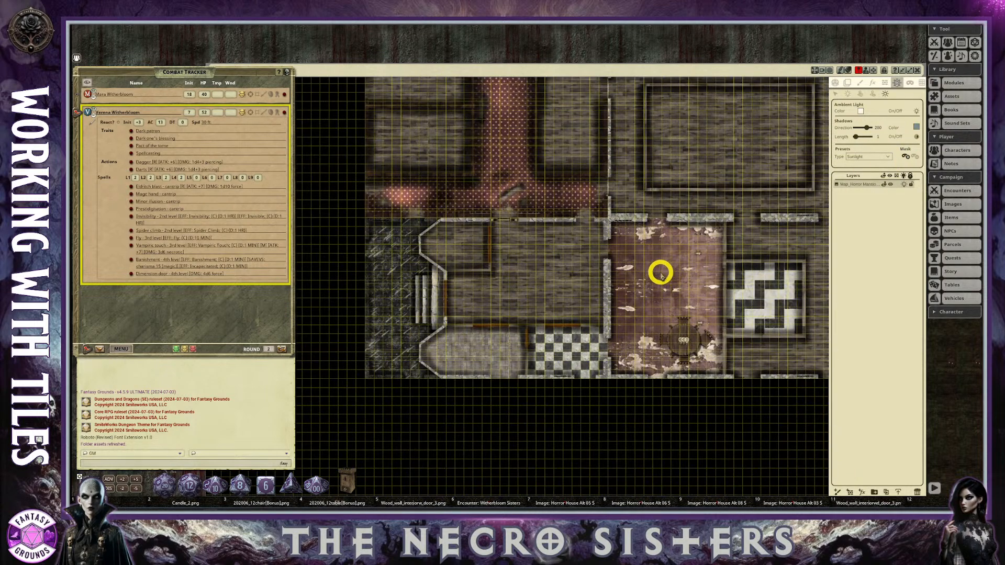
pyautogui.scroll(2, 458, 320)
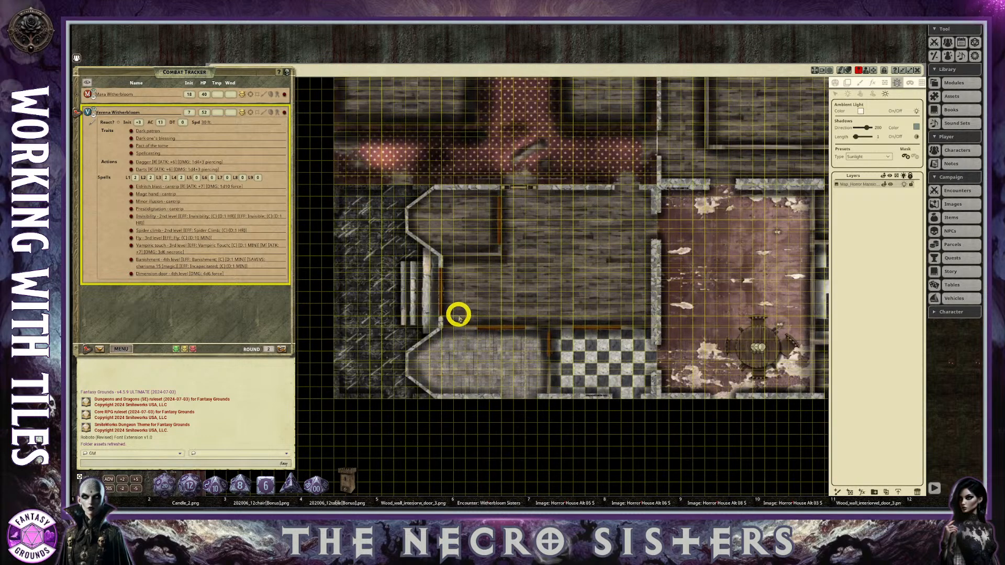
pyautogui.scroll(2, 460, 312)
pyautogui.scroll(-1, 460, 311)
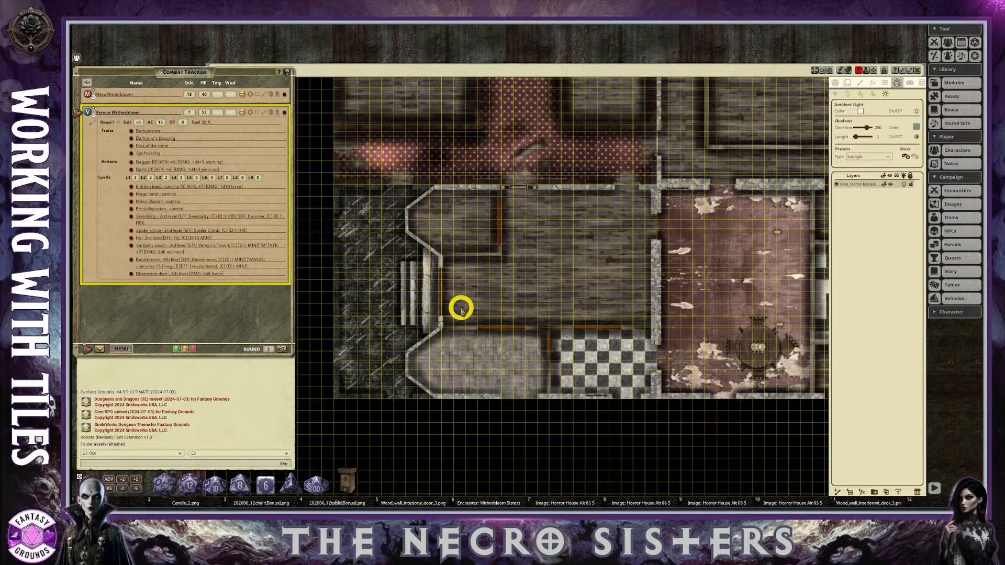
pyautogui.scroll(-3, 461, 309)
pyautogui.scroll(2, 461, 300)
pyautogui.scroll(1, 460, 299)
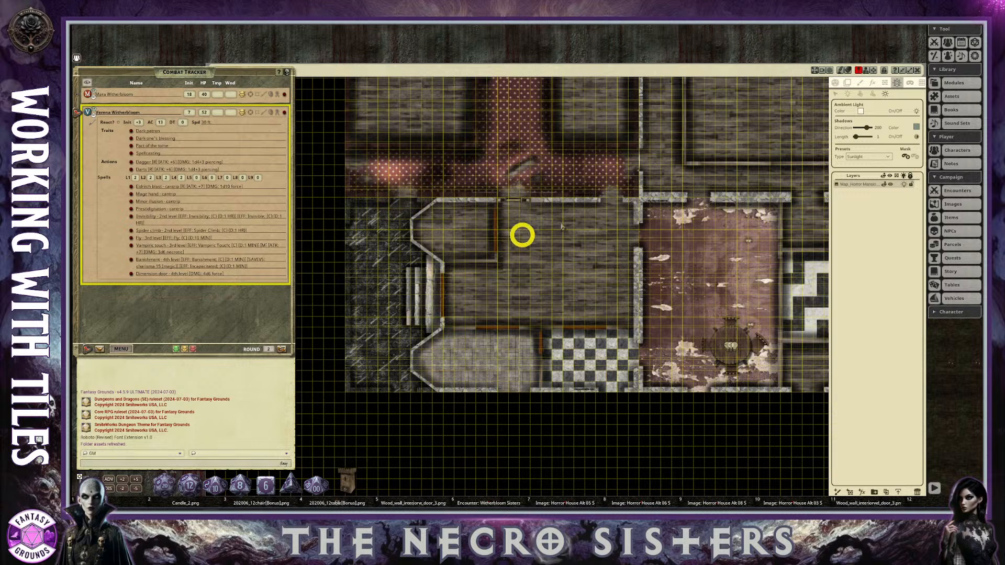
# Return to the grid settings, fit the whole house map in view, and close the map window.
pyautogui.click(922, 81)
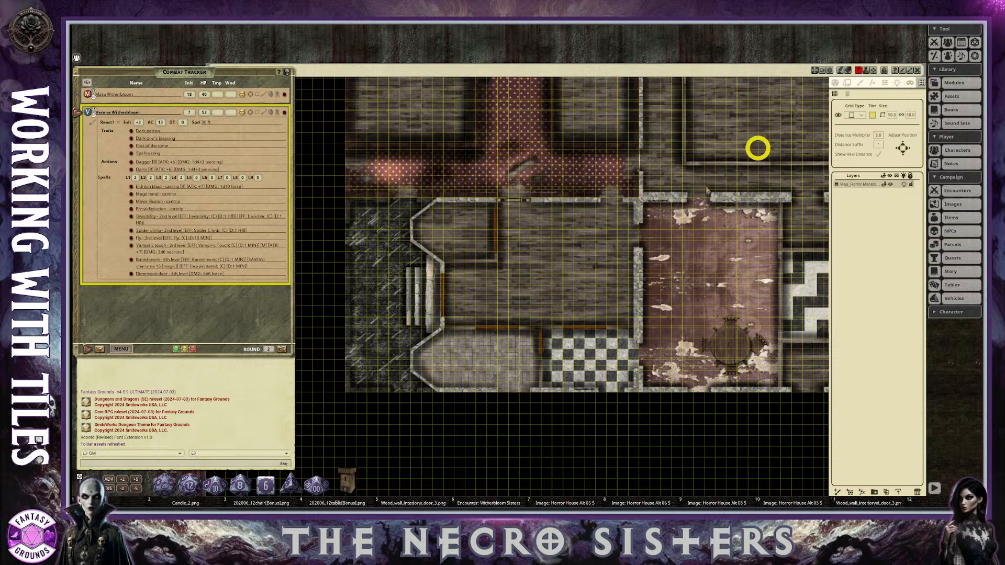
pyautogui.scroll(-3, 639, 251)
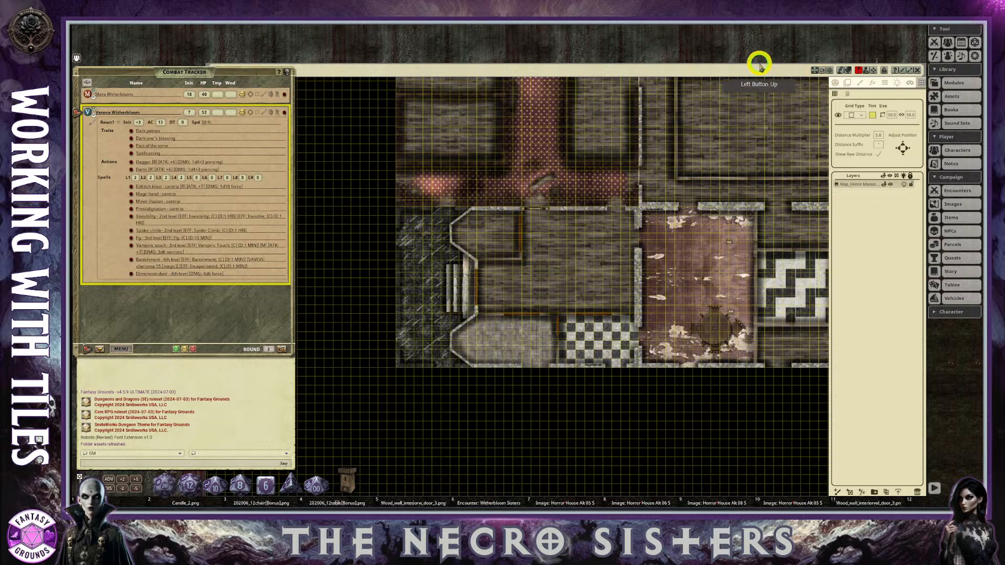
pyautogui.click(930, 85)
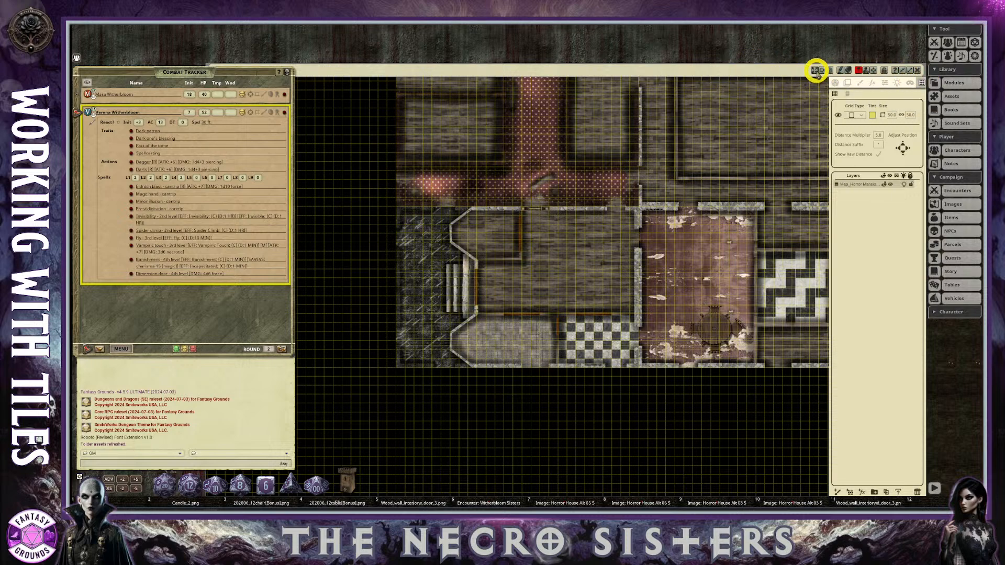
pyautogui.click(816, 71)
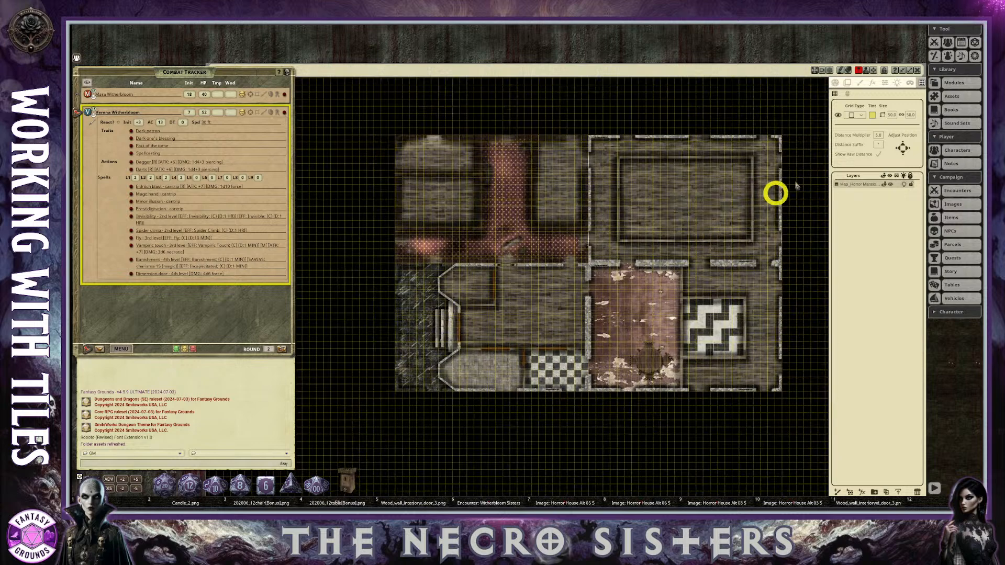
pyautogui.click(920, 71)
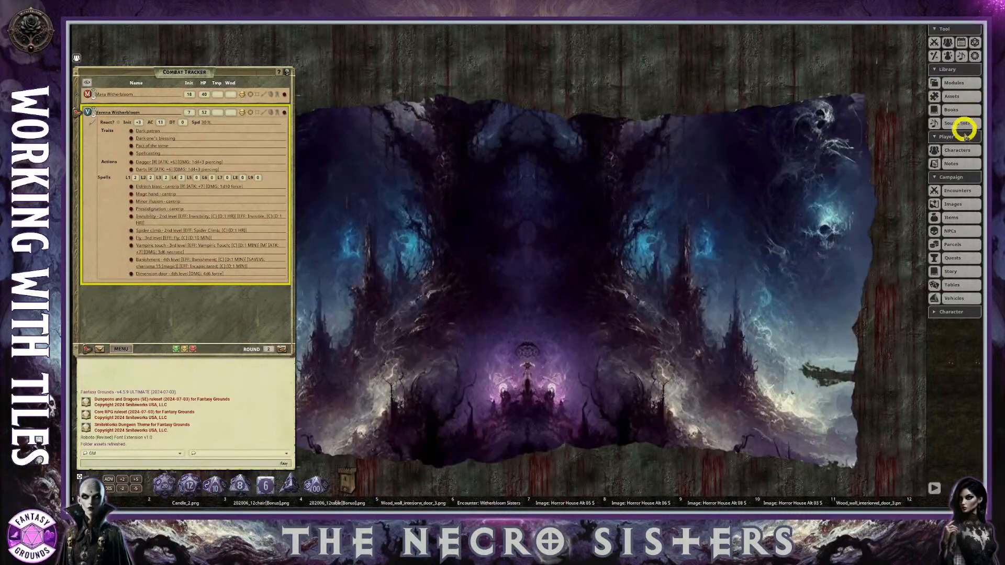
# Open the Map, Haunted House record from the My Maps group, close the image list and place the map window beside the combat tracker.
pyautogui.click(954, 205)
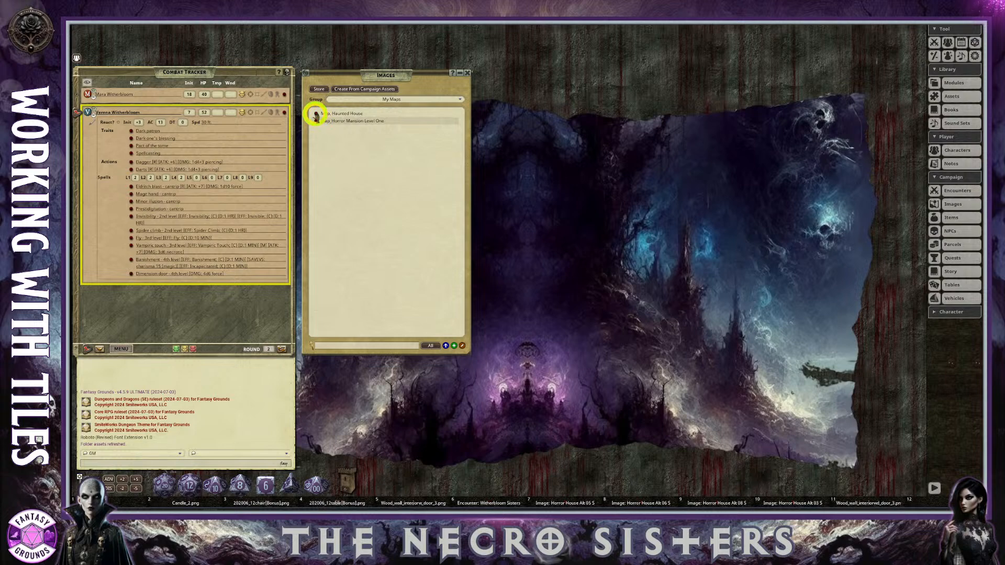
pyautogui.click(315, 115)
pyautogui.scroll(2, 655, 262)
pyautogui.scroll(-2, 582, 242)
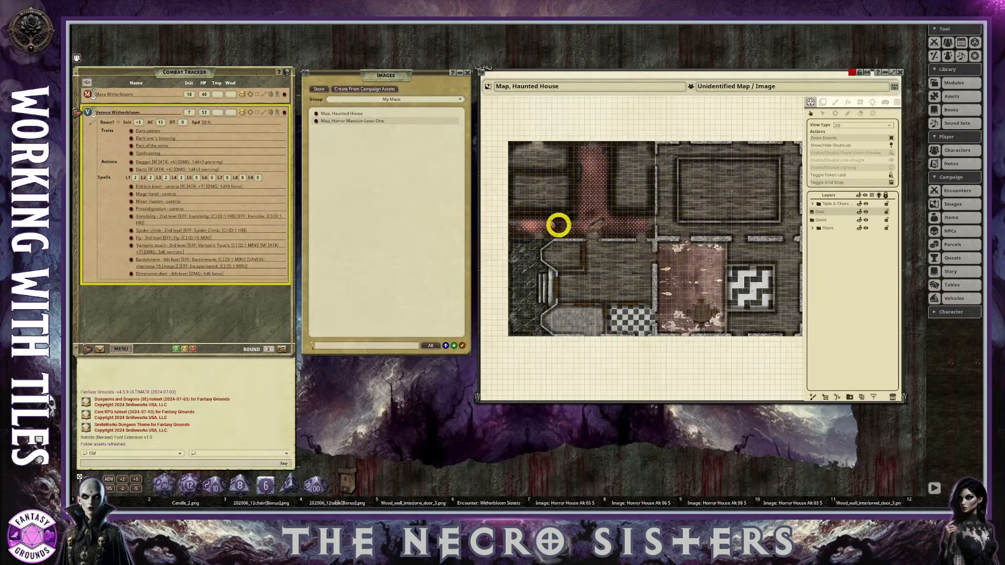
pyautogui.click(466, 72)
pyautogui.moveTo(556, 73); pyautogui.dragTo(379, 64)
pyautogui.scroll(1, 411, 173)
pyautogui.scroll(-1, 404, 180)
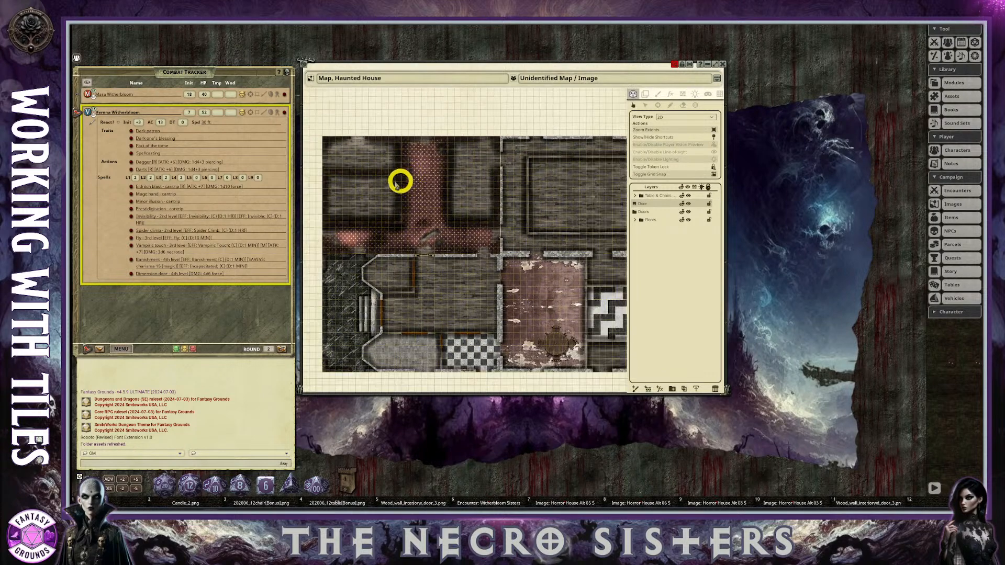
# Set the haunted house map's grid size to 100 by 100.
pyautogui.scroll(1, 350, 150)
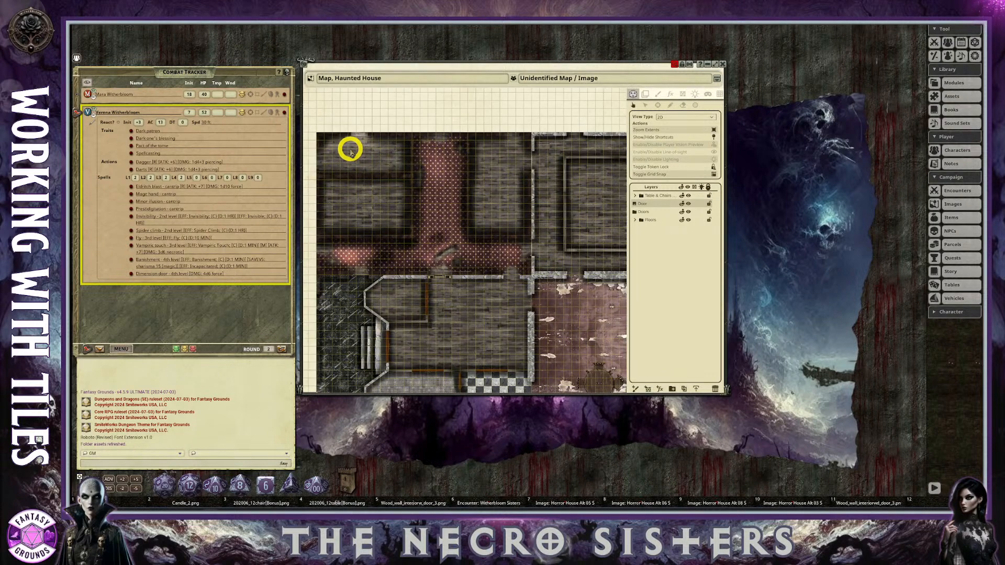
pyautogui.click(716, 93)
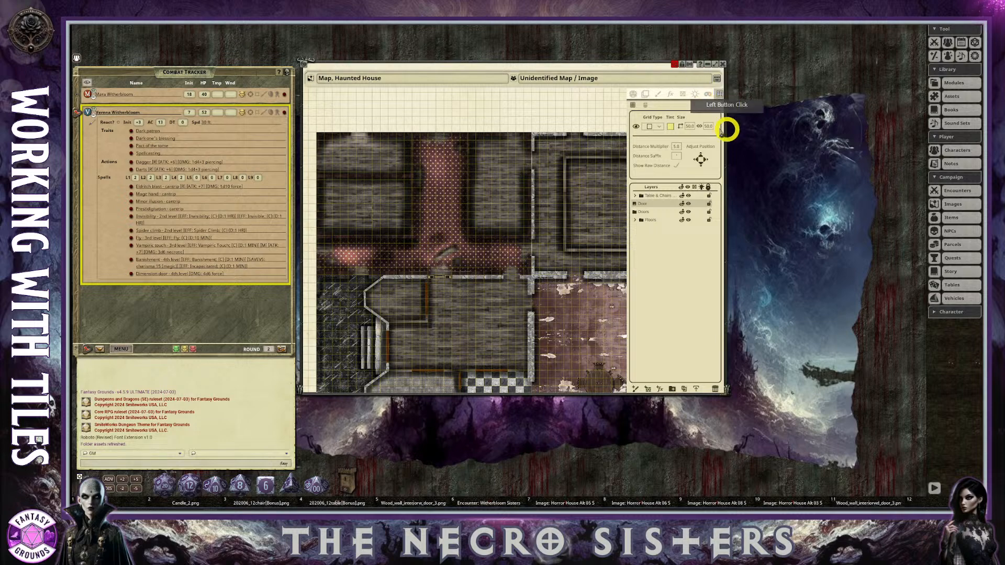
pyautogui.scroll(5, 406, 251)
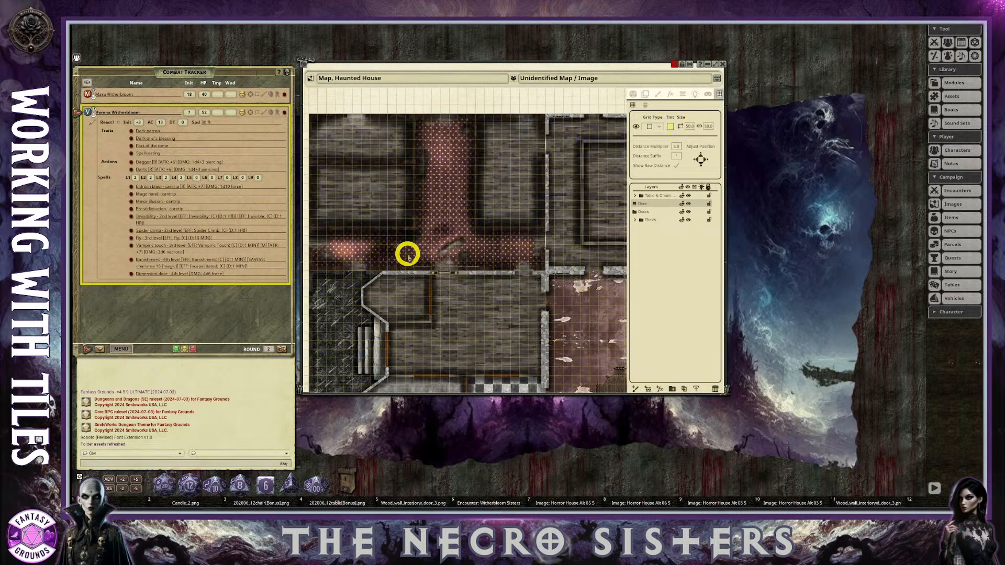
pyautogui.scroll(-4, 454, 270)
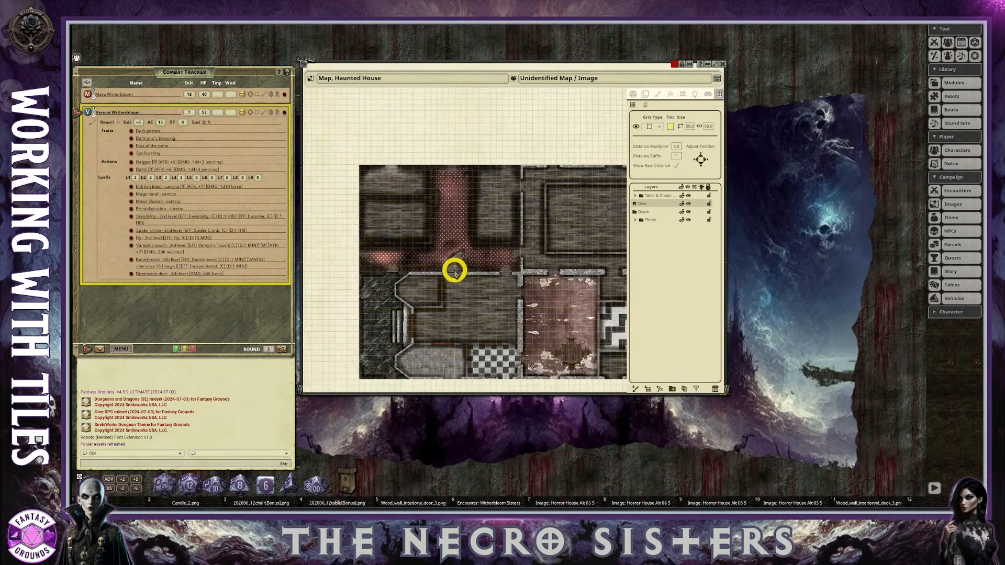
pyautogui.scroll(2, 454, 271)
pyautogui.scroll(2, 454, 270)
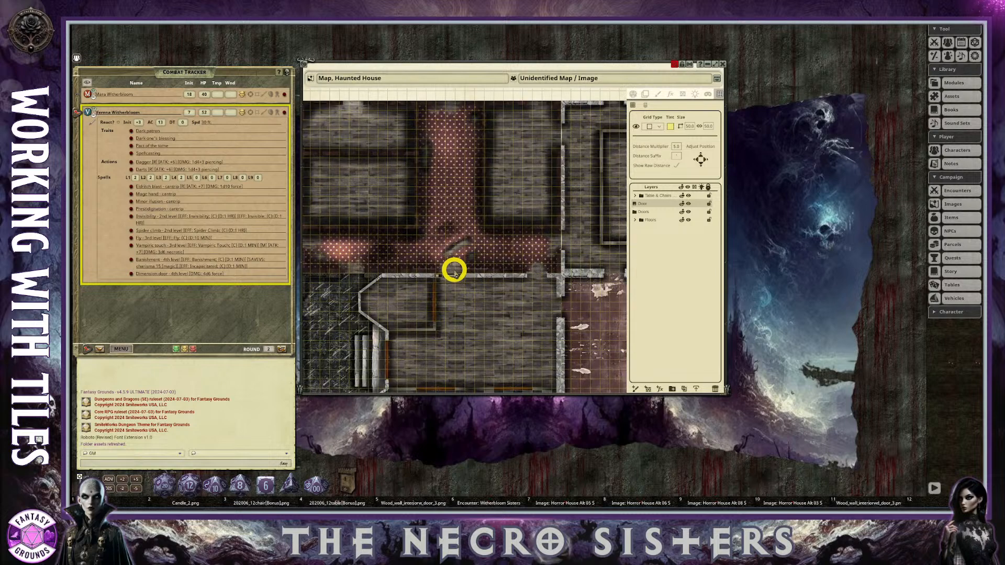
pyautogui.click(690, 126)
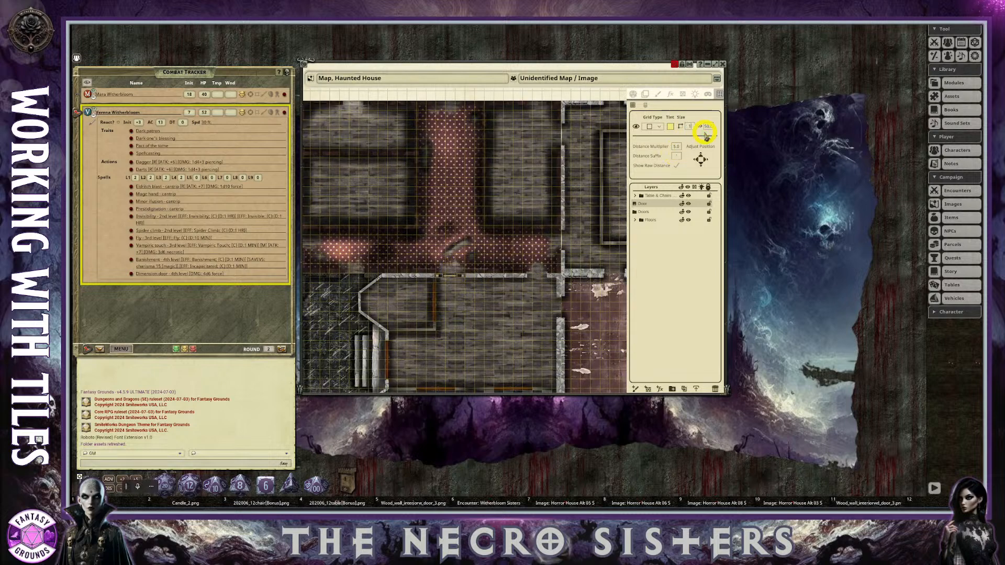
pyautogui.write('100')
pyautogui.click(710, 128)
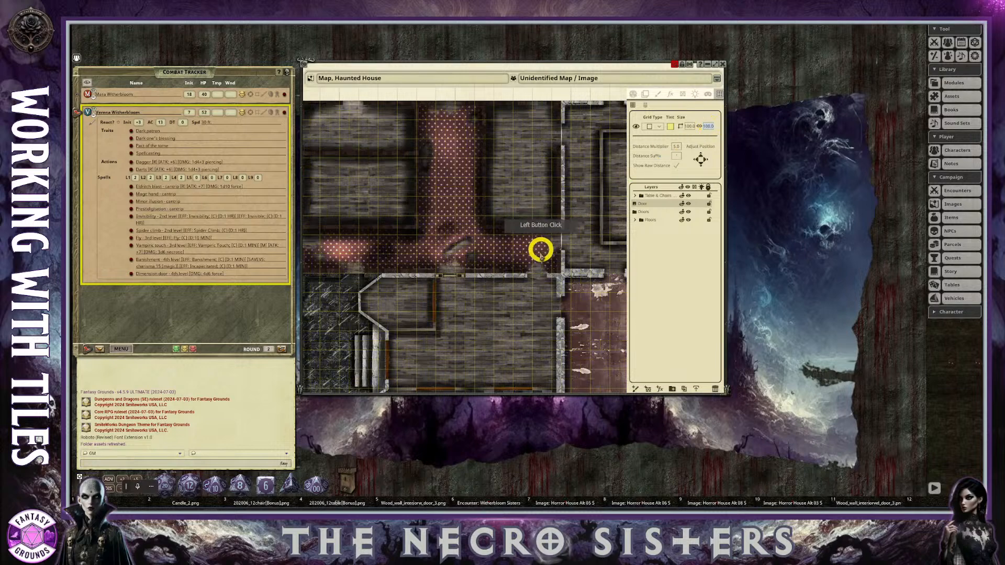
# Check the grid against the rooms, hide the grid and enlarge the map window.
pyautogui.scroll(-2, 533, 251)
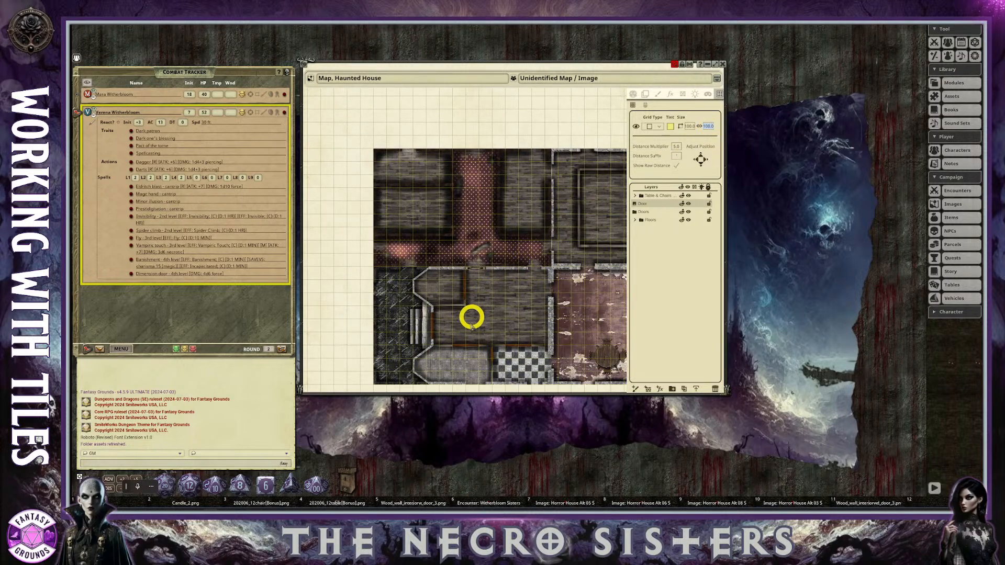
pyautogui.scroll(3, 460, 330)
pyautogui.scroll(-3, 460, 330)
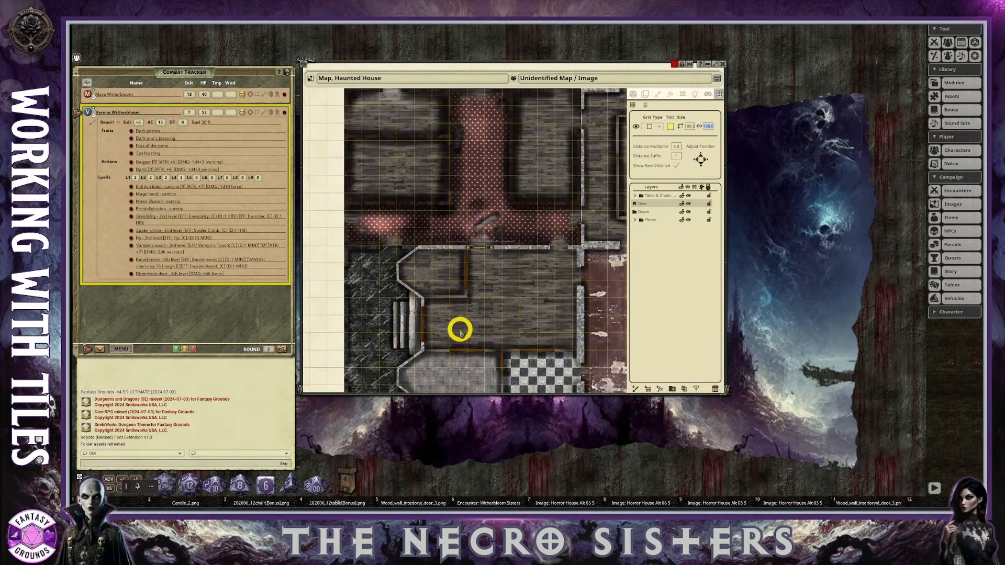
pyautogui.scroll(2, 495, 338)
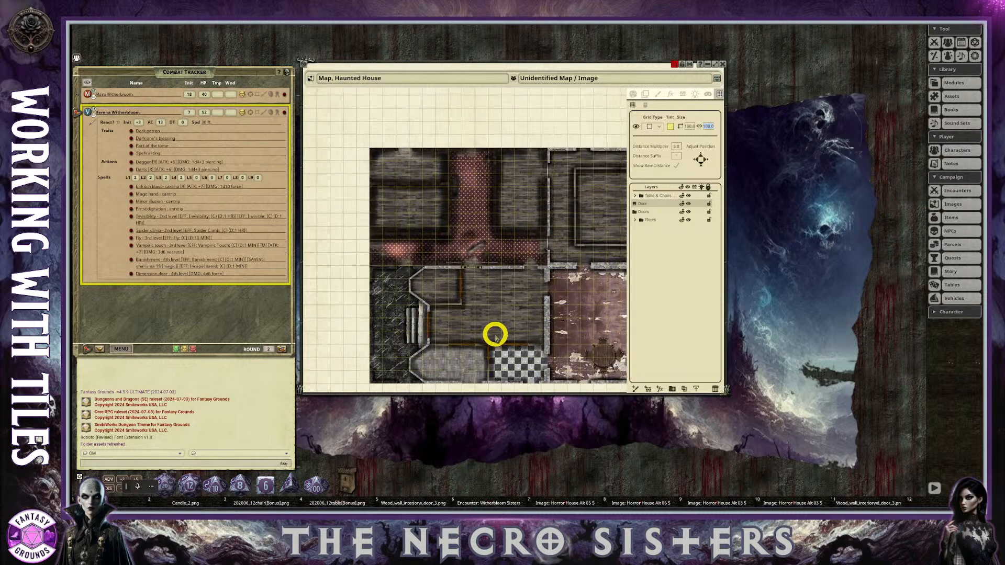
pyautogui.scroll(-1, 495, 338)
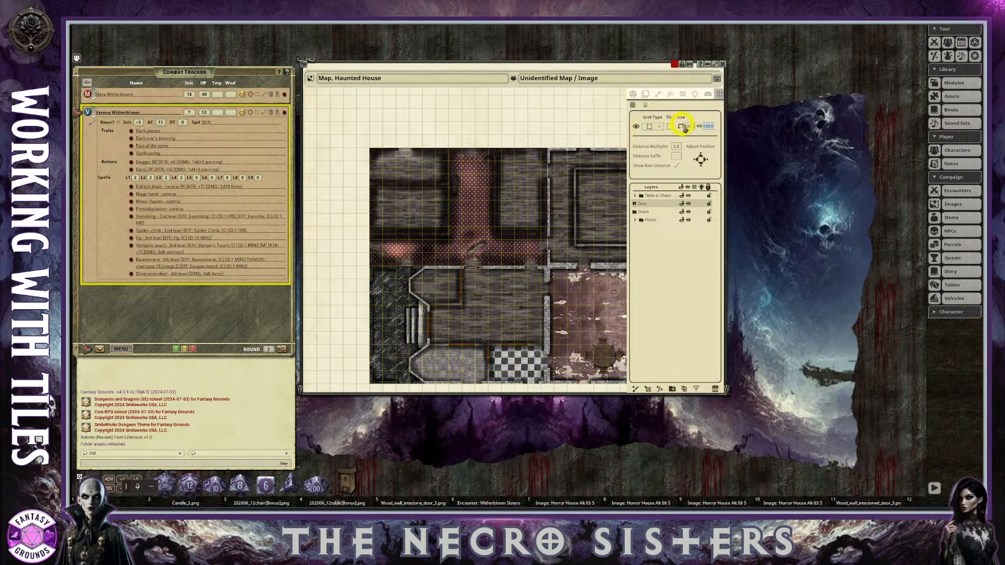
pyautogui.click(637, 130)
pyautogui.scroll(-1, 626, 309)
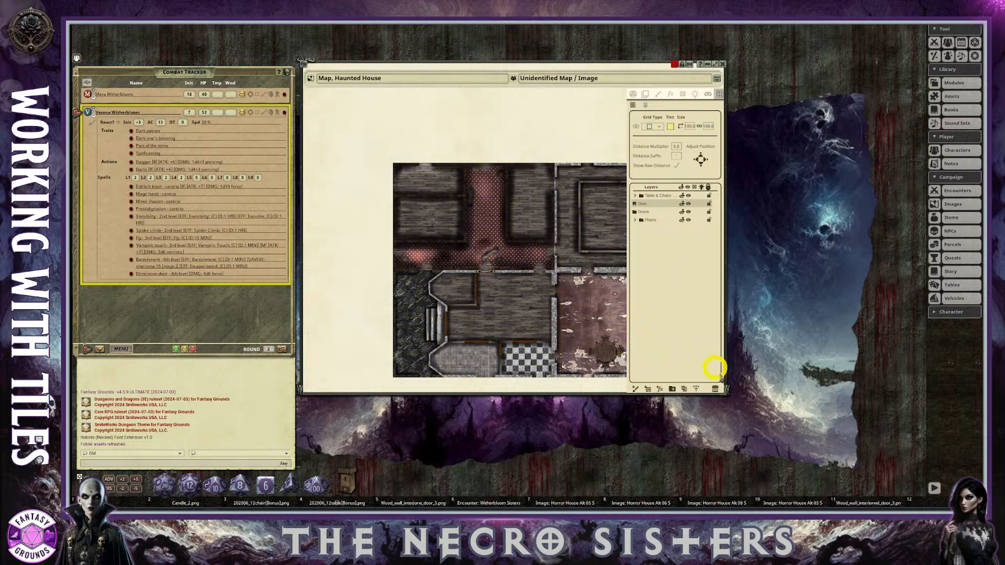
pyautogui.moveTo(725, 394); pyautogui.dragTo(853, 417)
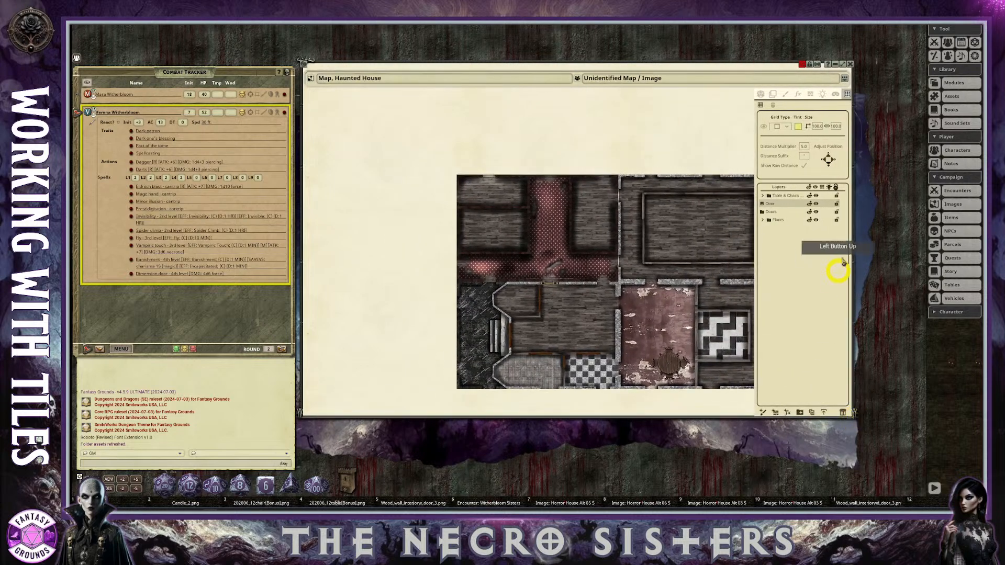
# Export the map without its grid as a WEBP file named Map Take 2 into the campaign's images folder.
pyautogui.click(823, 94)
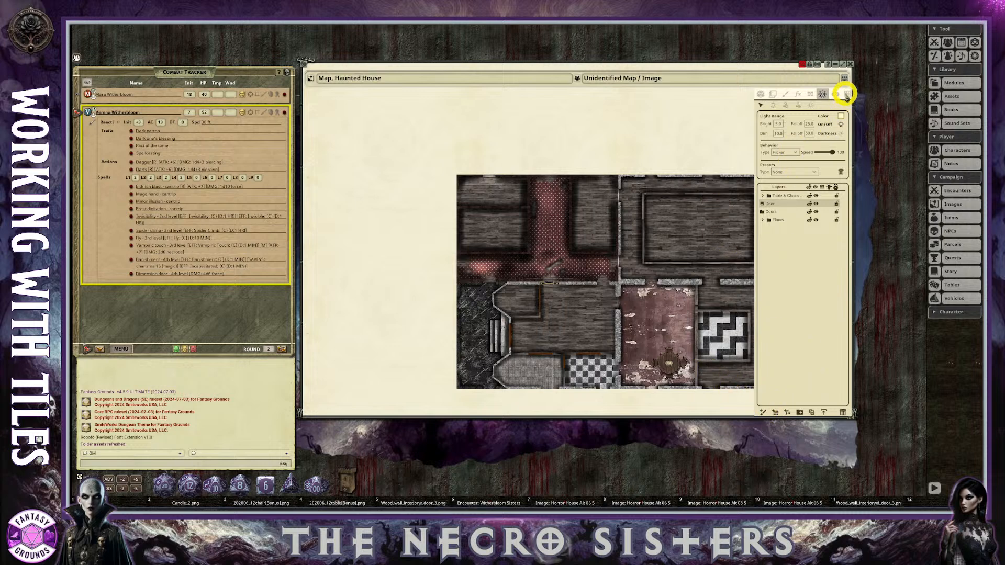
pyautogui.click(823, 413)
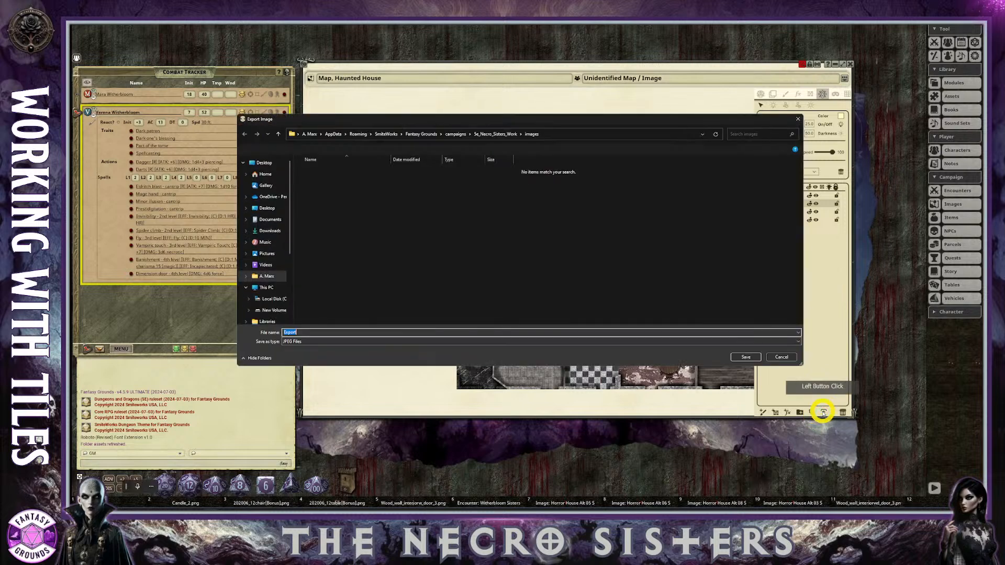
pyautogui.moveTo(320, 330); pyautogui.dragTo(270, 325)
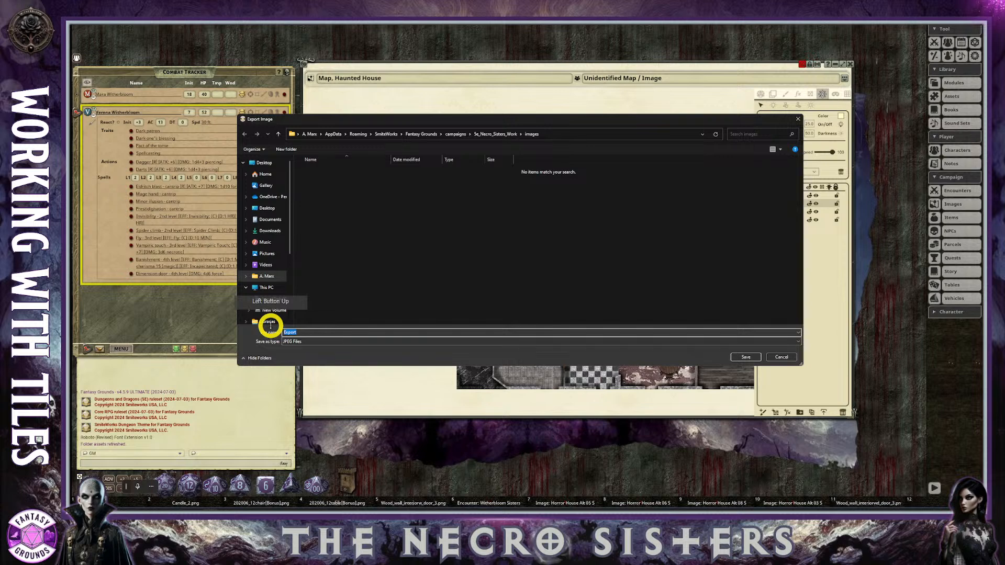
pyautogui.write('Map ')
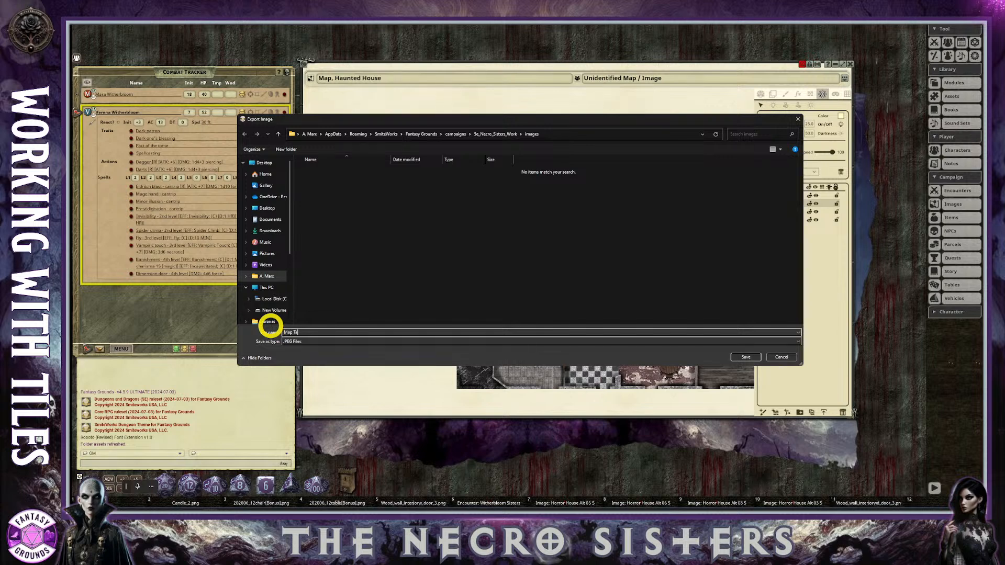
pyautogui.write('Take 2')
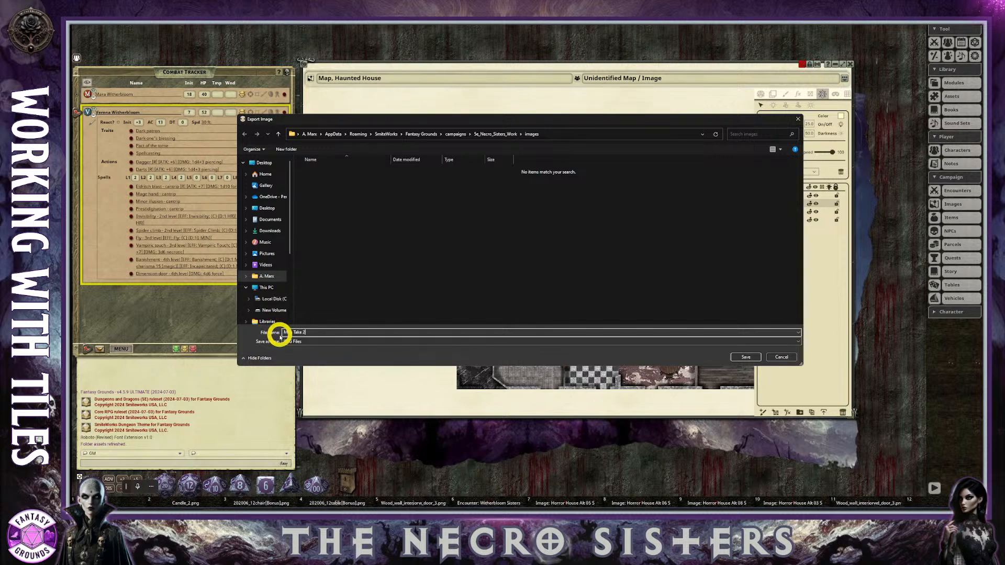
pyautogui.click(331, 341)
pyautogui.click(312, 359)
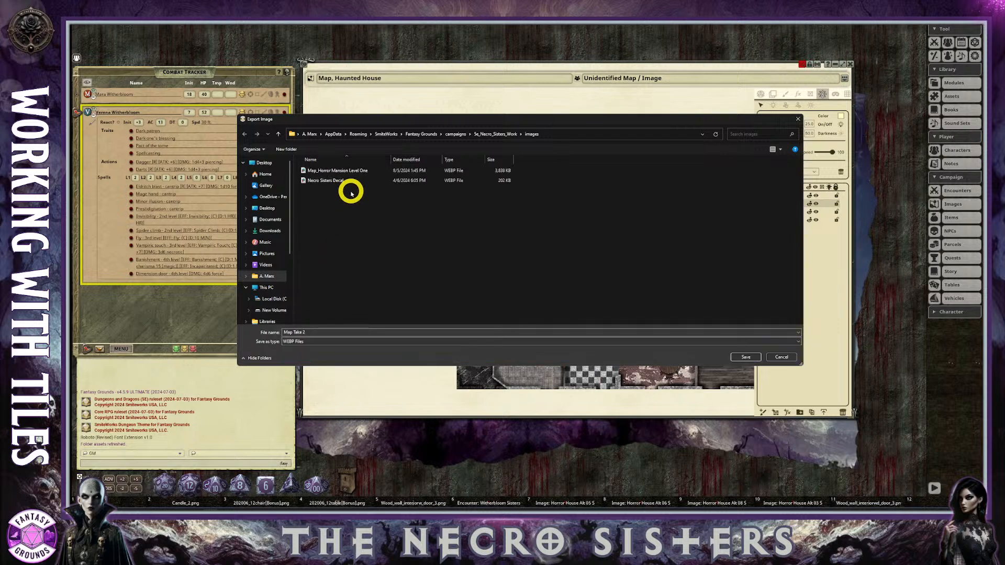
pyautogui.click(753, 358)
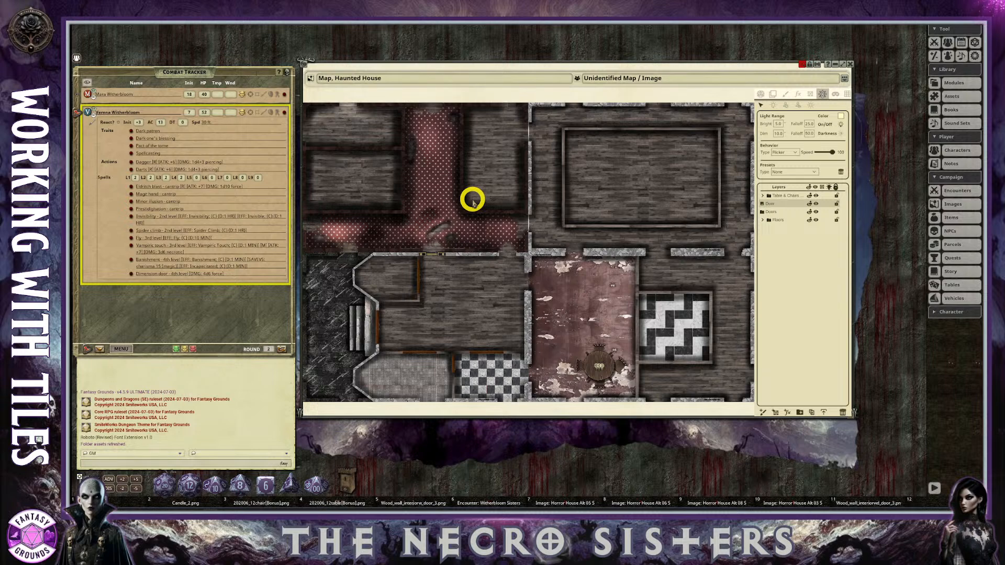
# Close the haunted house map and refresh the campaign's image assets.
pyautogui.click(850, 64)
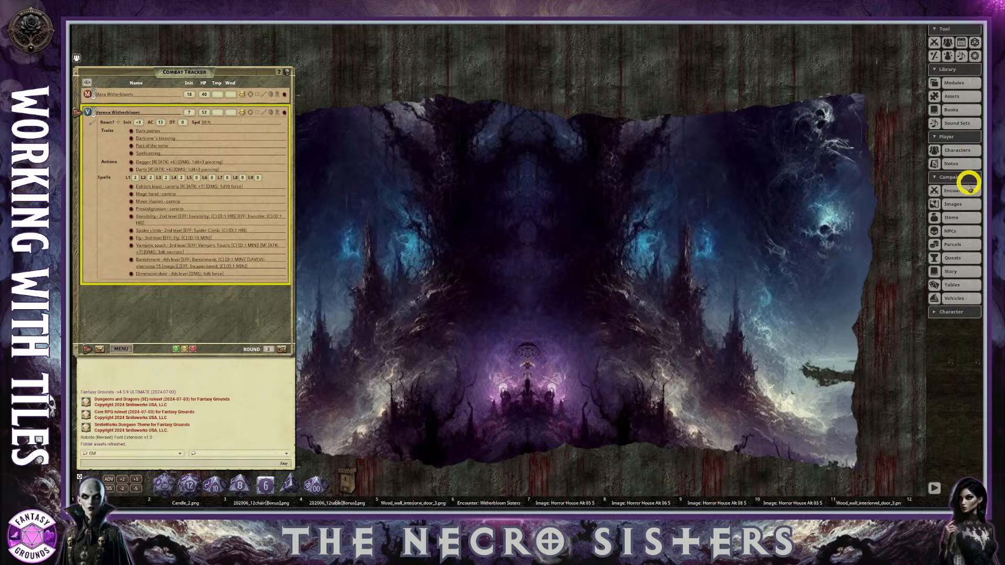
pyautogui.click(957, 205)
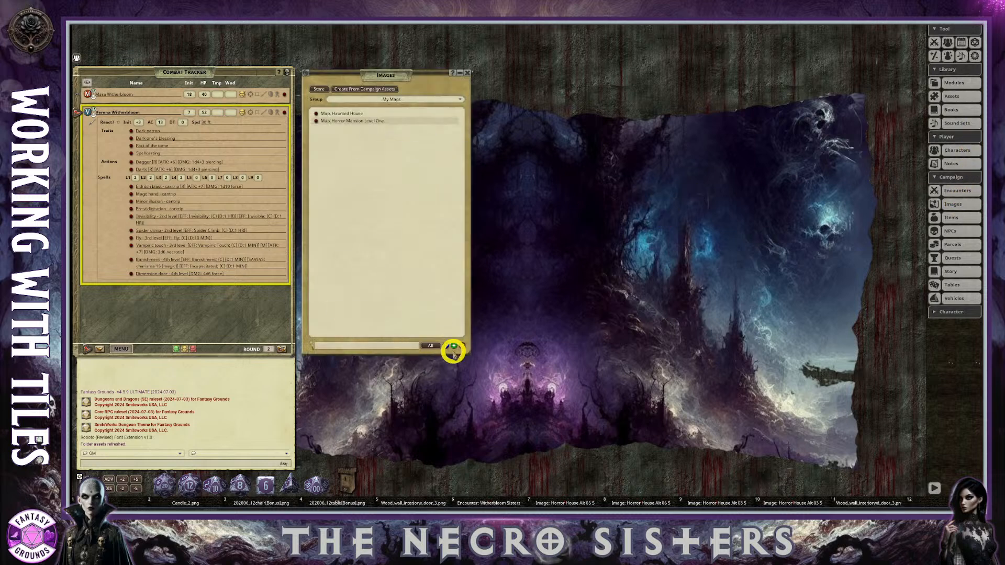
pyautogui.click(953, 97)
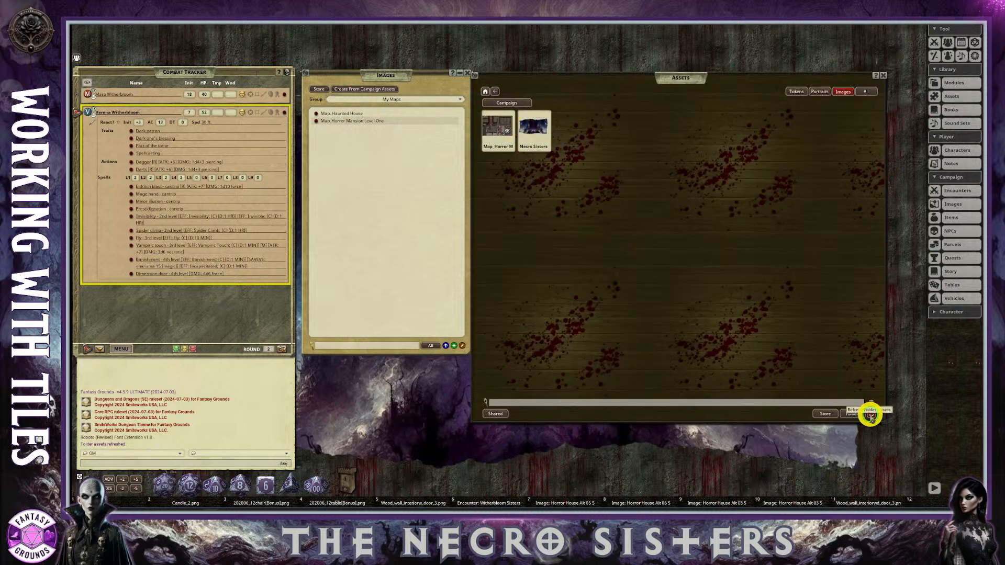
pyautogui.click(871, 413)
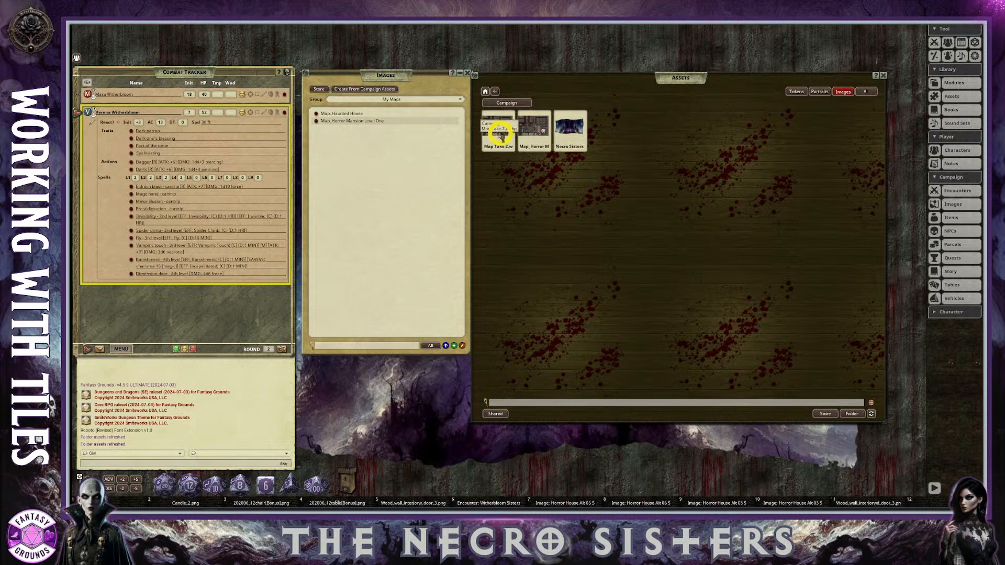
# Create a map record from the Map Take 2 image, then move and enlarge its window.
pyautogui.moveTo(498, 130); pyautogui.dragTo(500, 134)
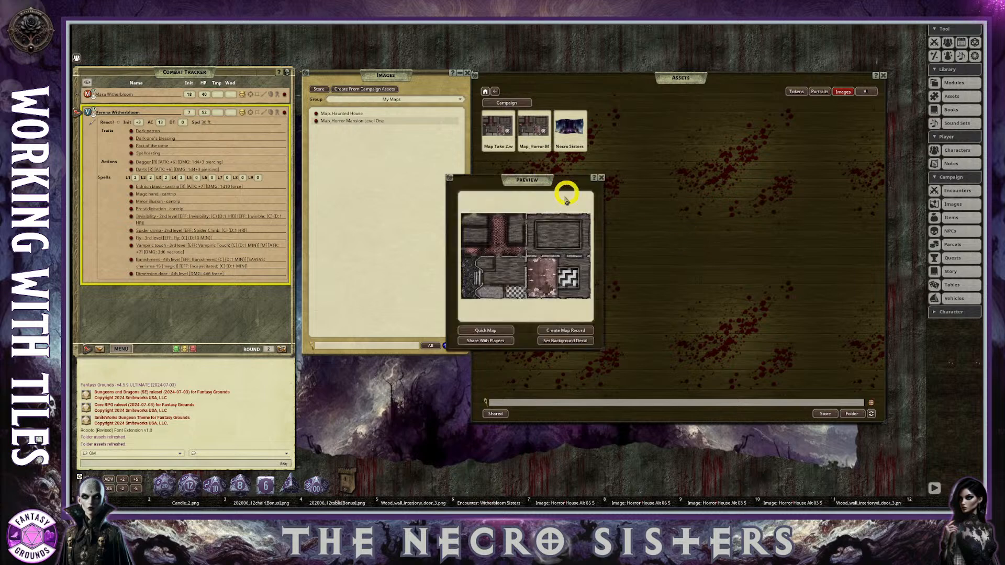
pyautogui.click(556, 330)
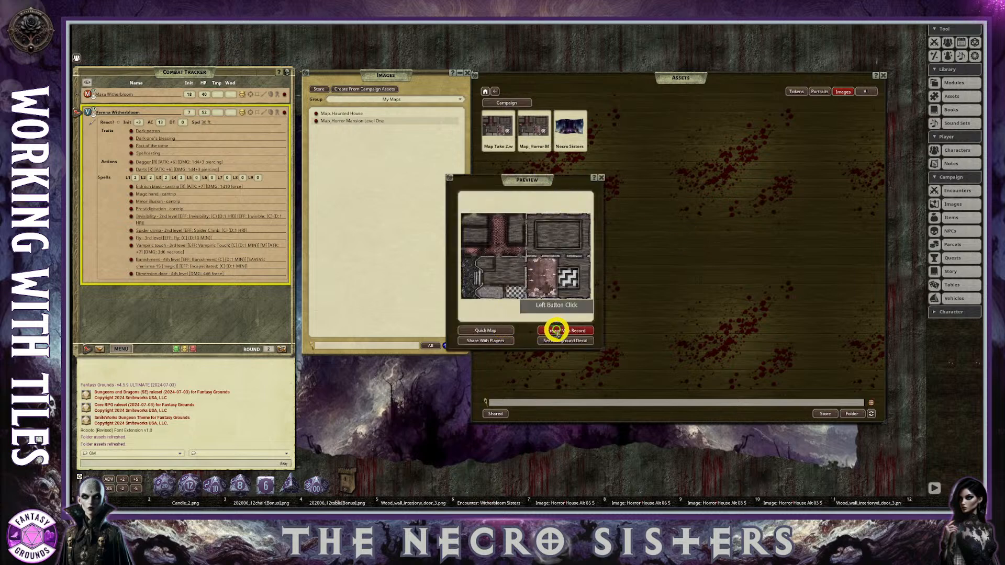
pyautogui.moveTo(503, 173); pyautogui.dragTo(430, 61)
pyautogui.moveTo(553, 243); pyautogui.dragTo(827, 430)
# Examine the whole Map Take 2 house image and its single layer, and close the map.
pyautogui.scroll(5, 549, 299)
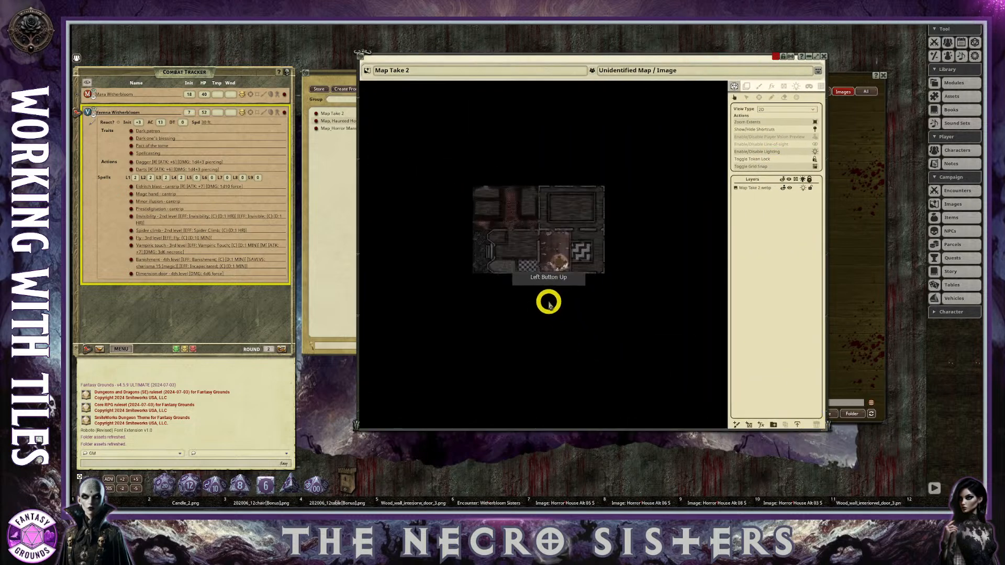
pyautogui.scroll(-1, 548, 286)
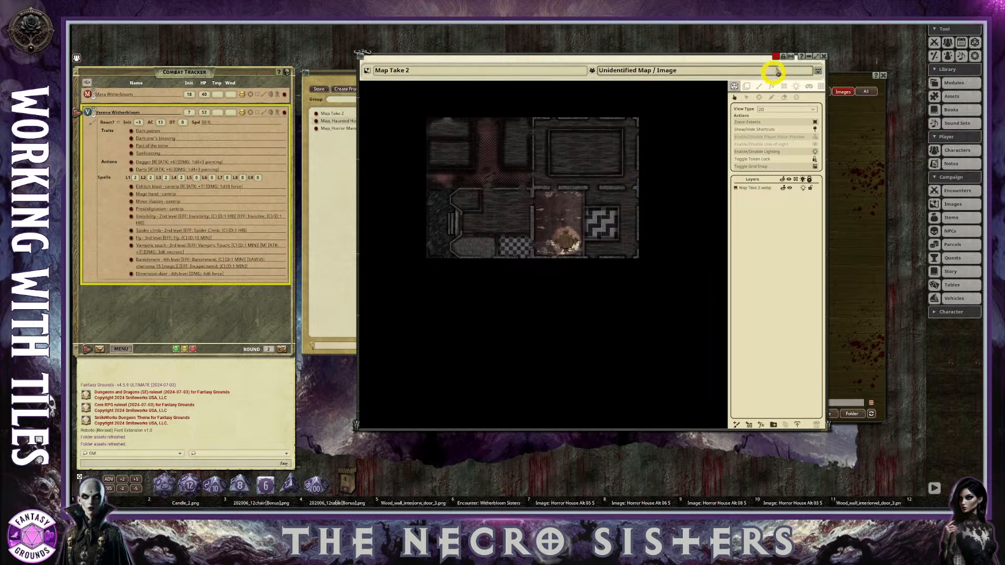
pyautogui.click(824, 56)
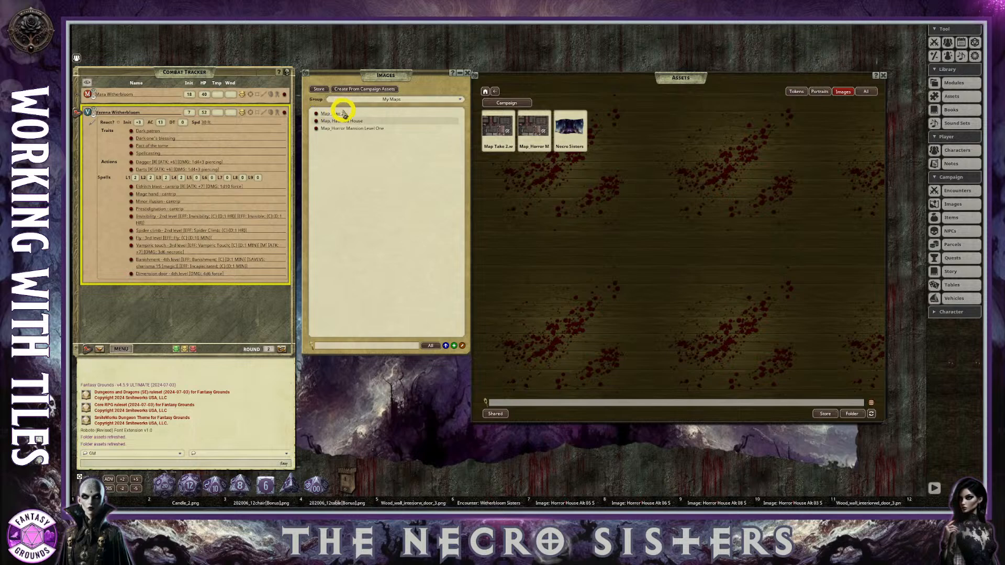
# Reopen the Map, Haunted House record and make its grid visible again.
pyautogui.click(316, 121)
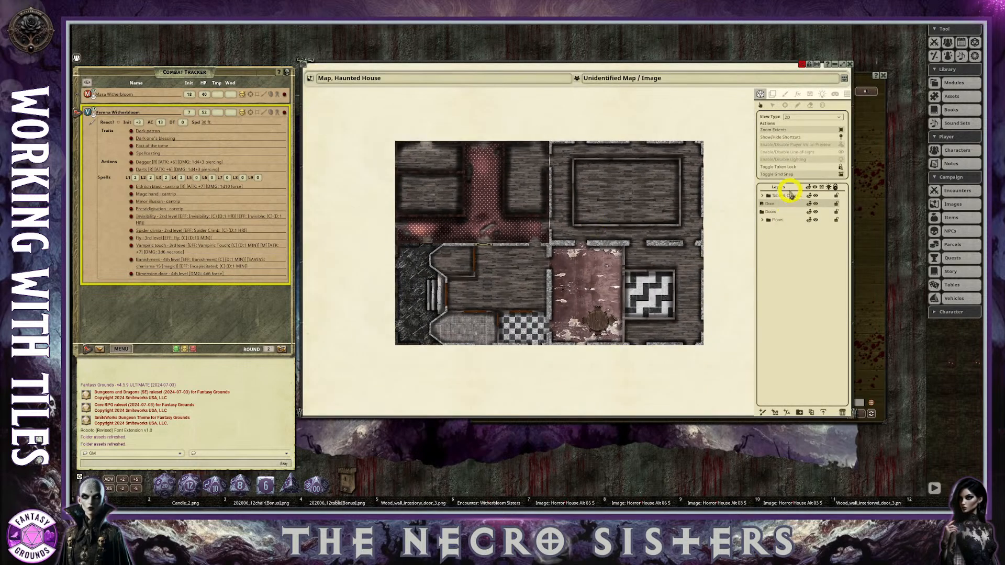
pyautogui.click(845, 99)
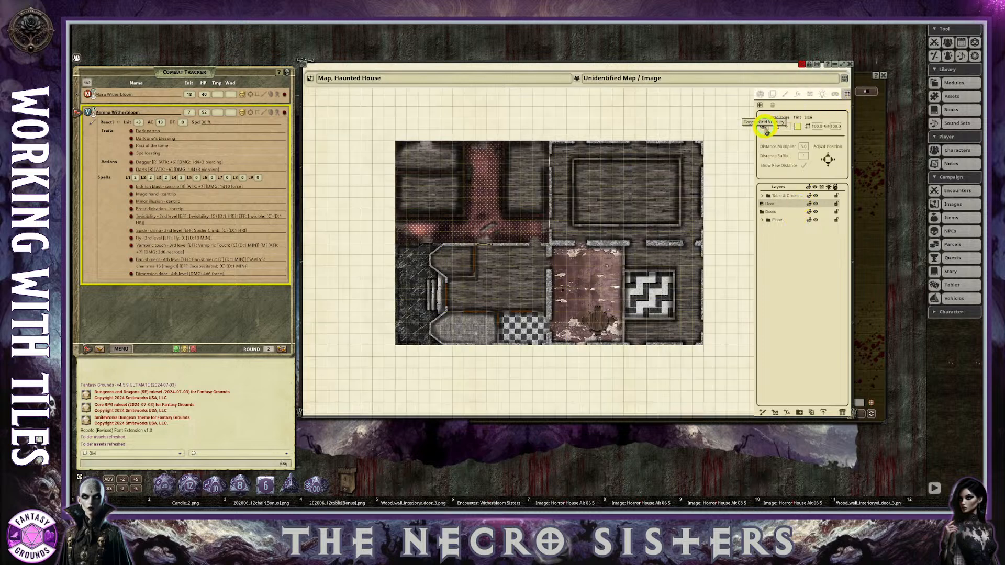
pyautogui.click(766, 129)
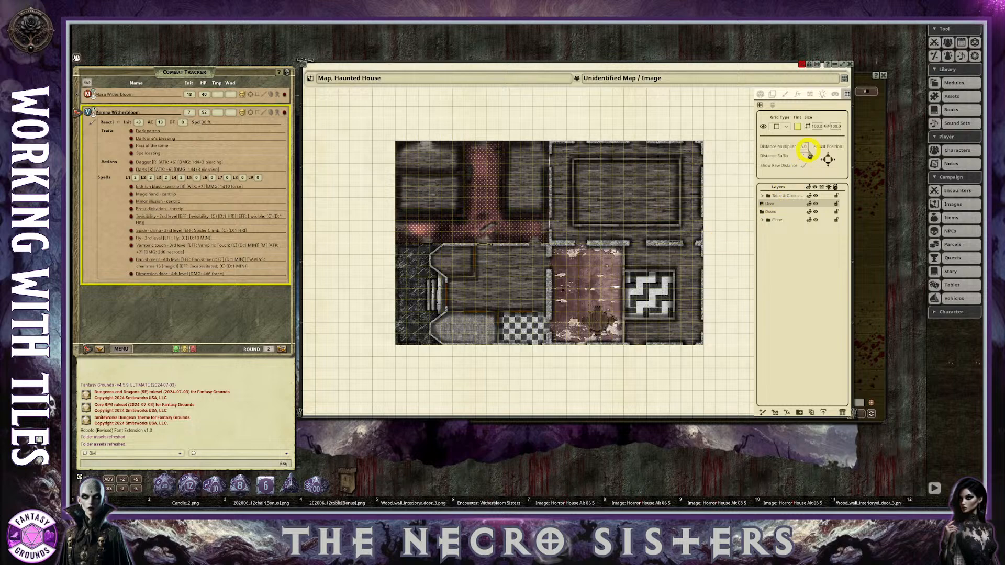
# Set the grid size of the haunted house map to 50 by 50 and check its spacing against the rooms.
pyautogui.click(819, 128)
pyautogui.write('5')
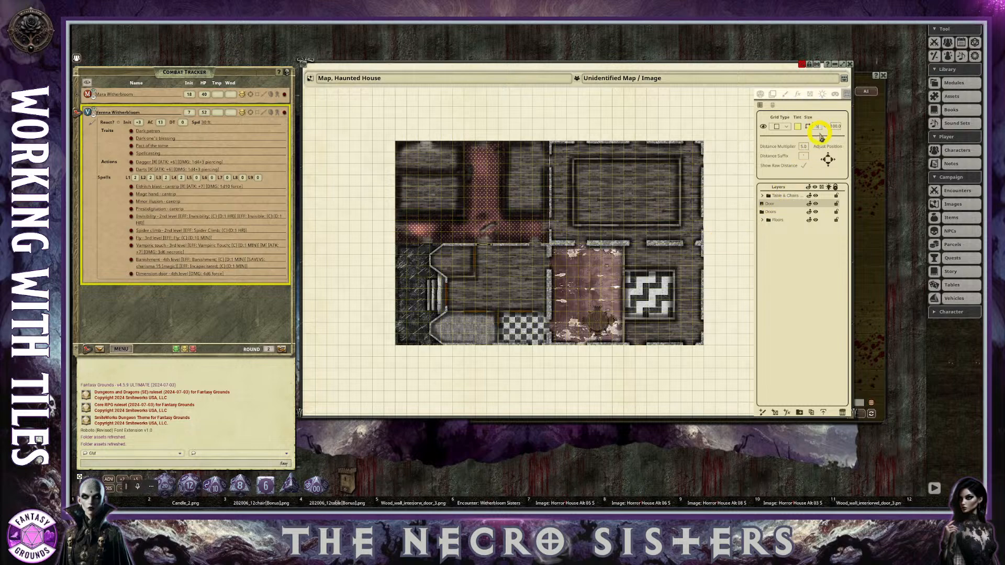
pyautogui.click(838, 127)
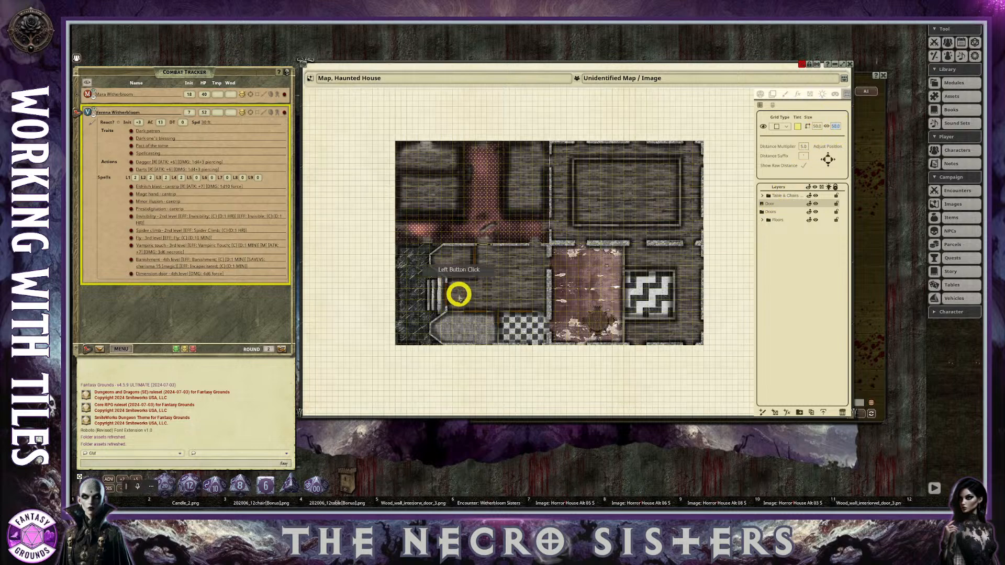
pyautogui.scroll(2, 460, 295)
pyautogui.scroll(-1, 455, 284)
pyautogui.scroll(1, 590, 319)
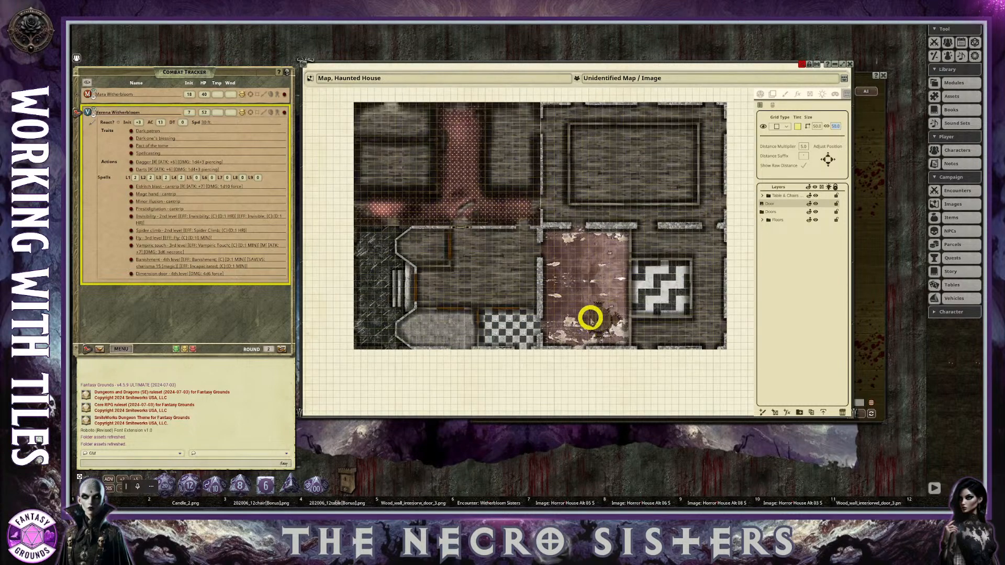
pyautogui.scroll(3, 721, 314)
pyautogui.scroll(-3, 590, 316)
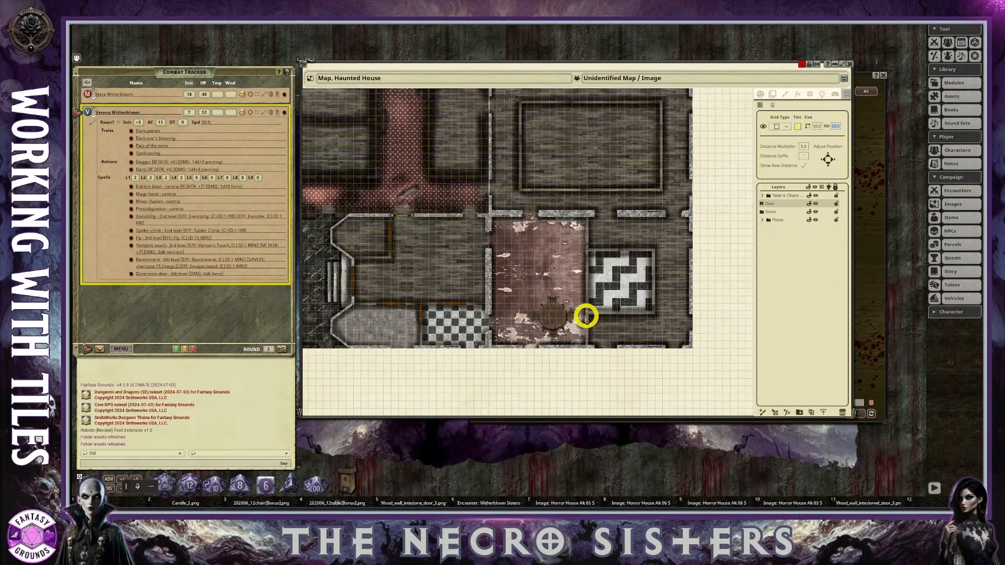
# Adjust the yellow tint of the haunted house map's grid in the color picker and accept it.
pyautogui.click(799, 127)
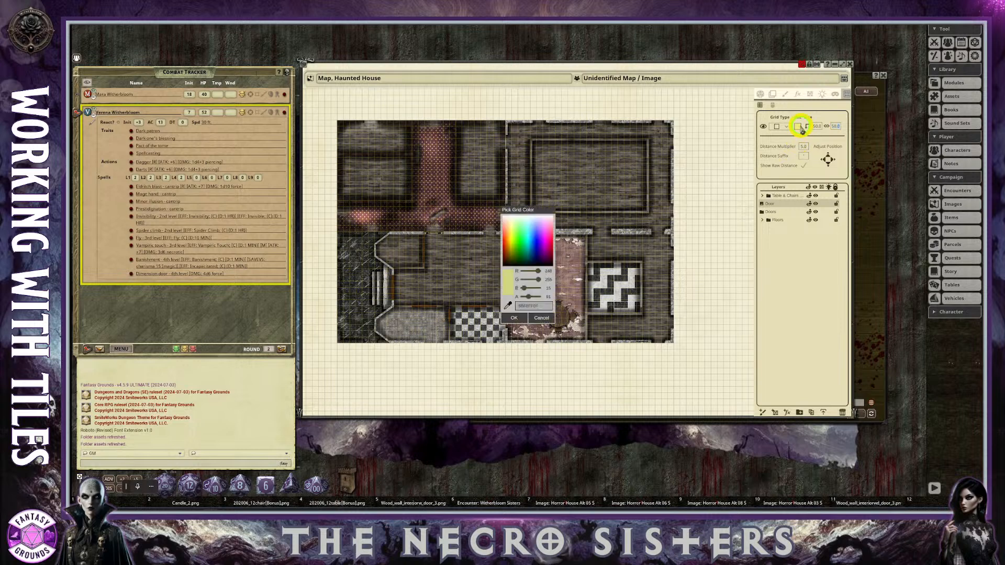
pyautogui.moveTo(523, 292); pyautogui.dragTo(526, 295)
pyautogui.click(515, 318)
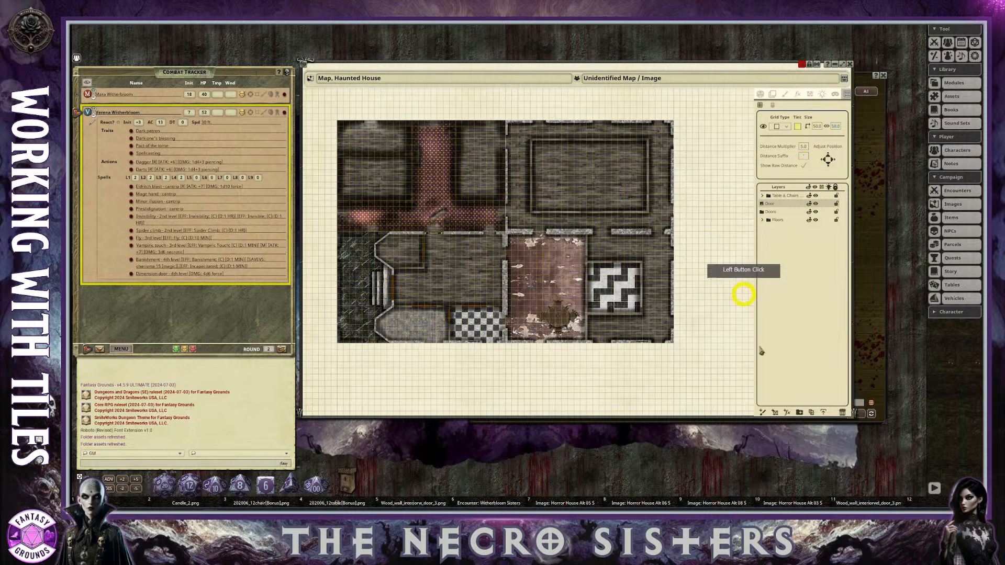
# Export the haunted house map with its grid as a WEBP file named Map Take 3 into the campaign's images folder.
pyautogui.click(824, 413)
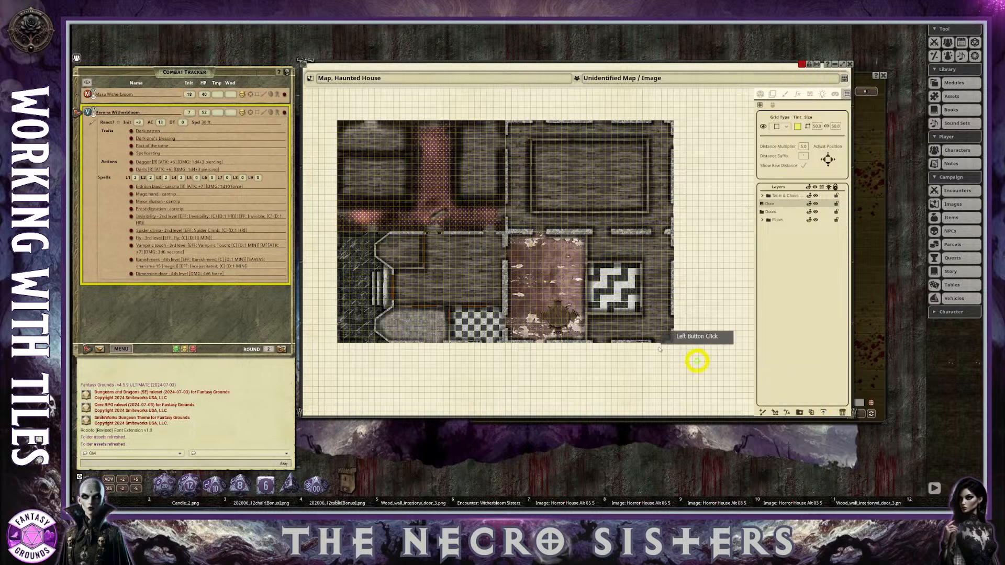
pyautogui.write('Map Take 3')
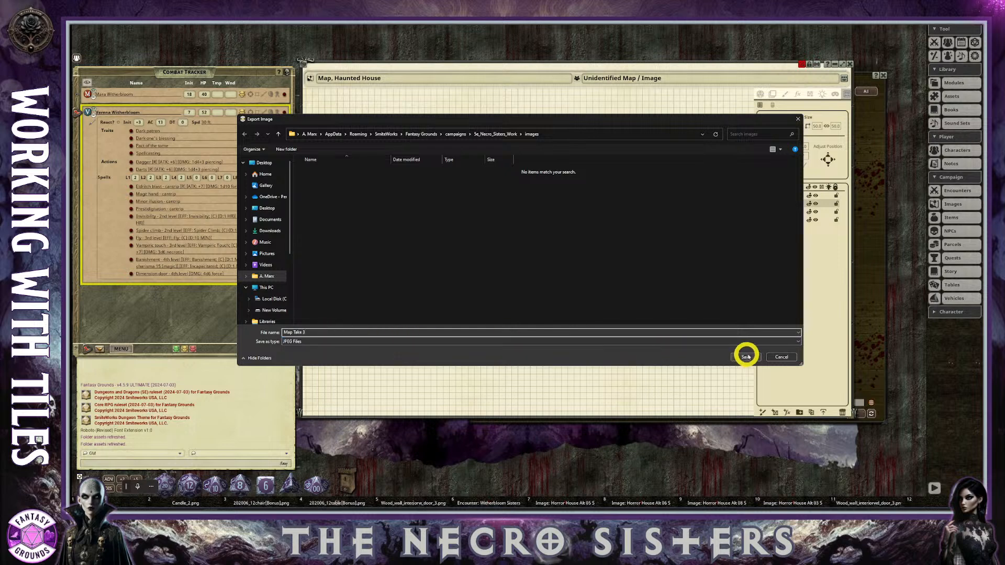
pyautogui.click(790, 346)
pyautogui.click(292, 354)
pyautogui.click(405, 292)
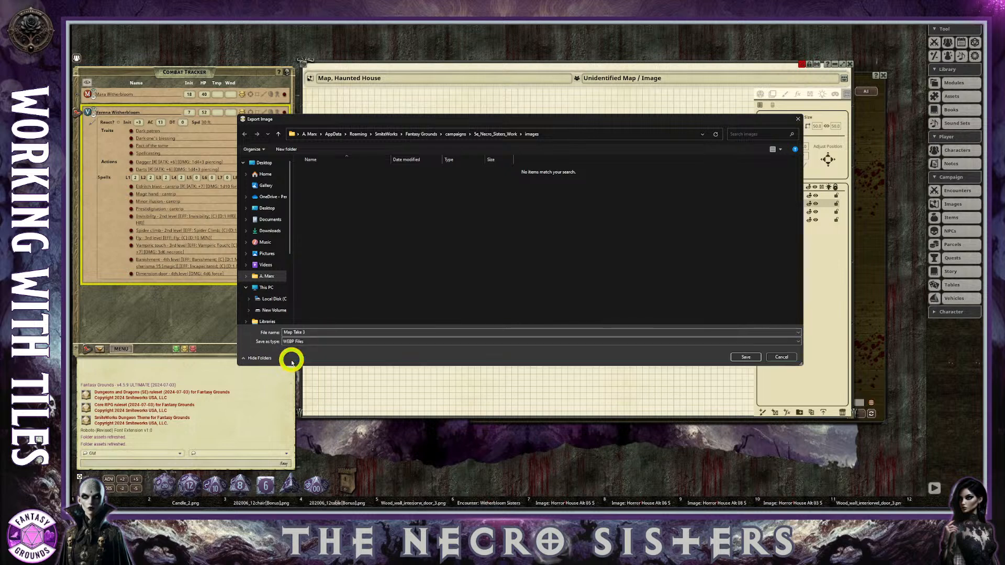
pyautogui.click(747, 357)
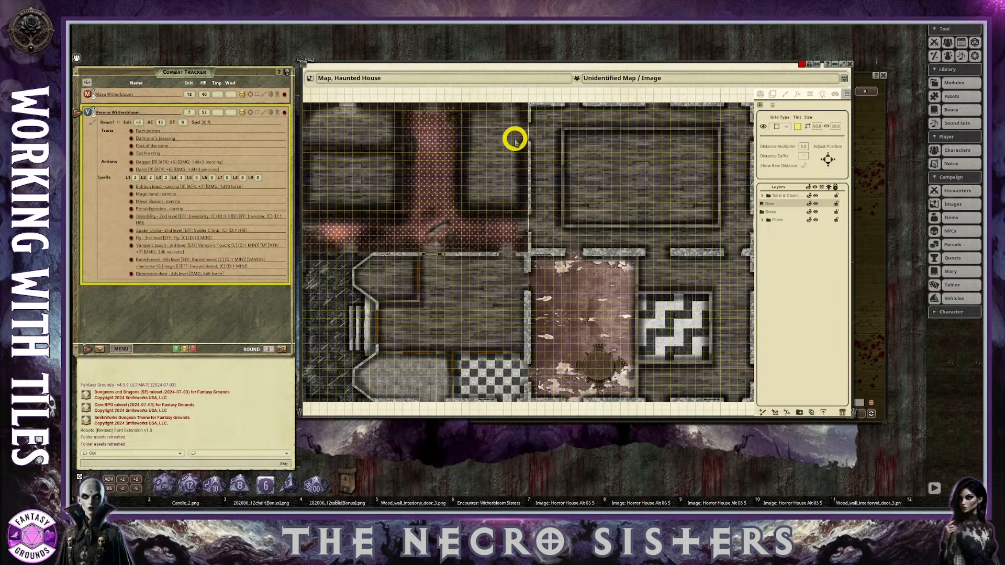
# Close the Map, Haunted House record and refresh the campaign's image assets to load the new export.
pyautogui.scroll(-1, 465, 207)
pyautogui.scroll(1, 466, 208)
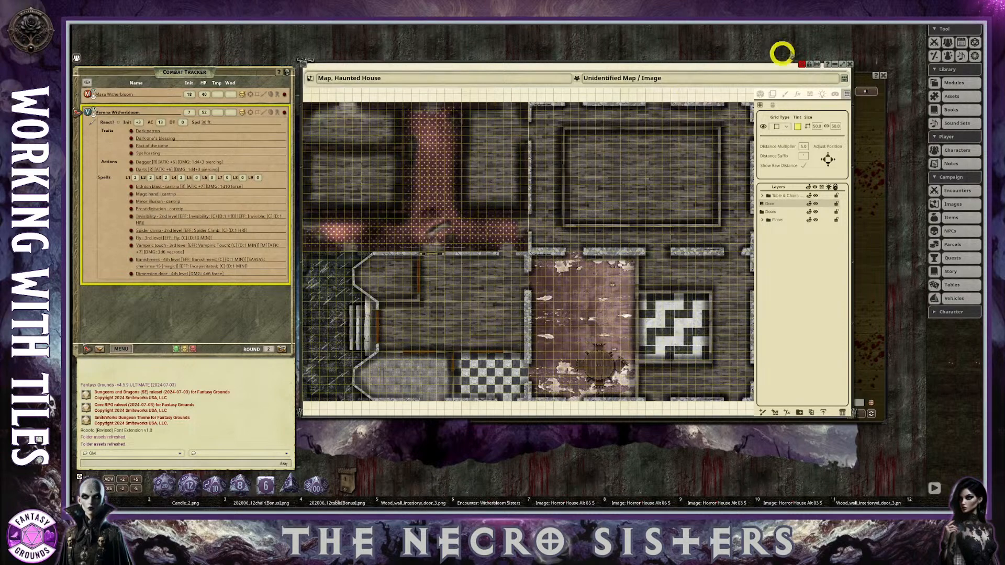
pyautogui.click(852, 63)
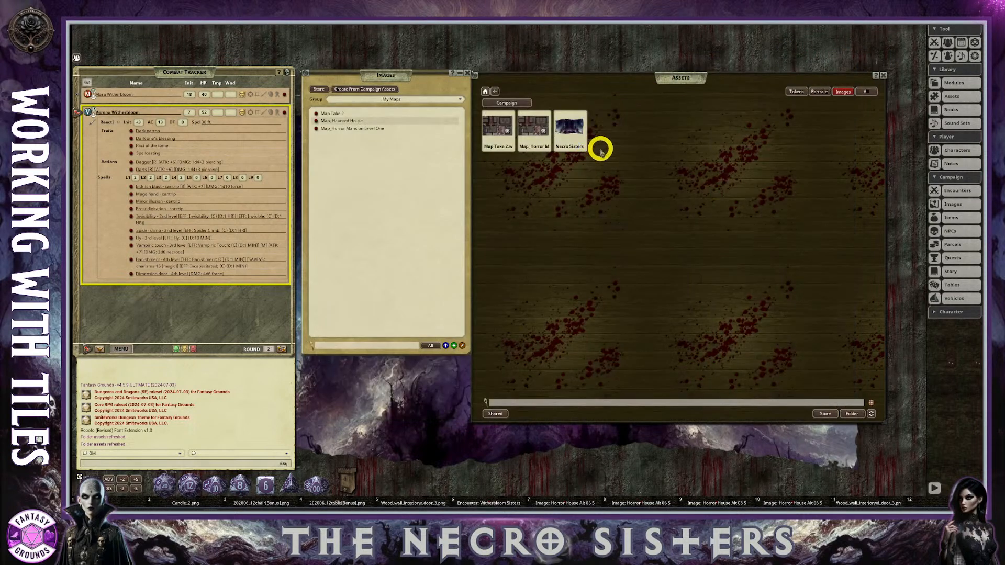
pyautogui.click(871, 414)
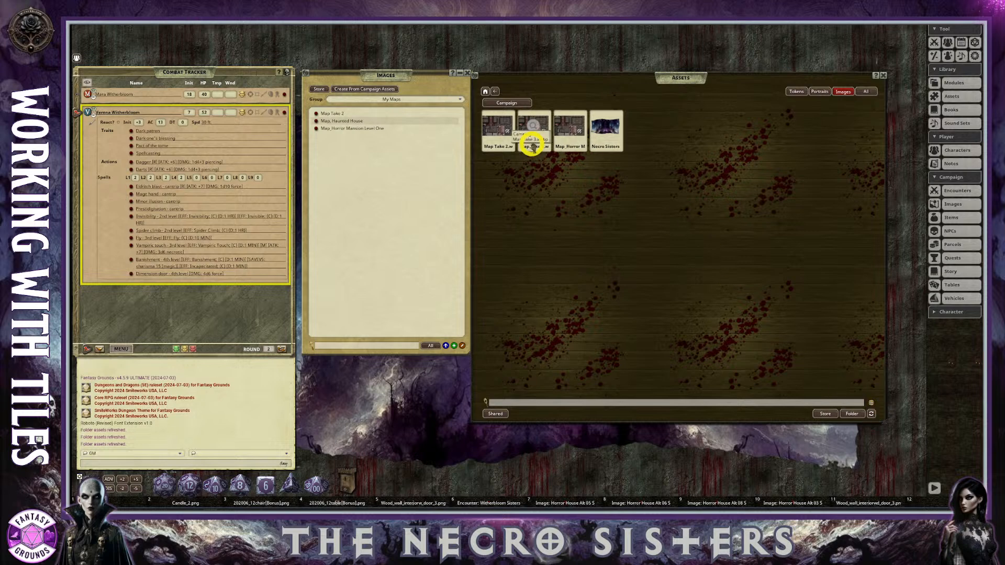
# Create a map record from the Map Take 3 image and enlarge its window.
pyautogui.click(541, 133)
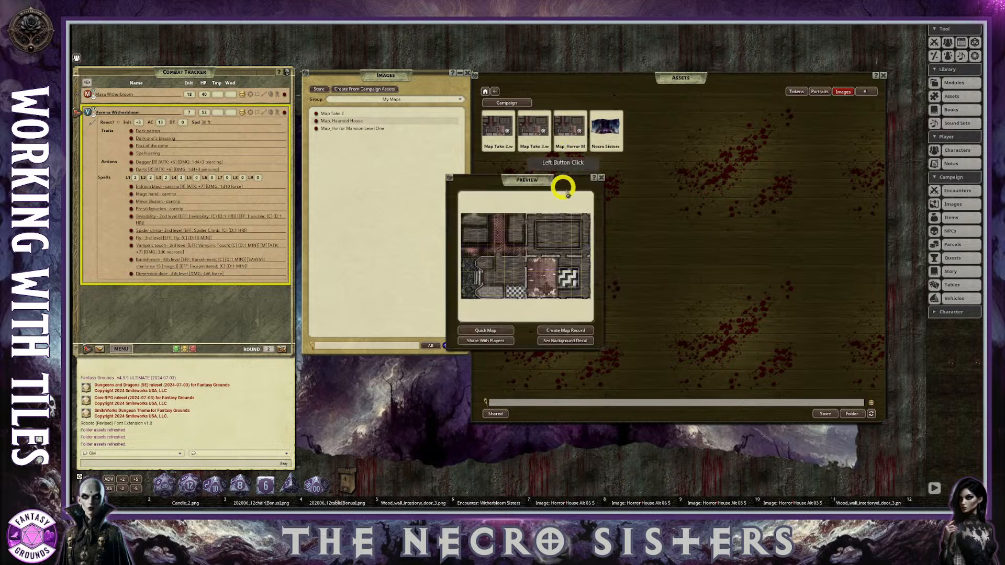
pyautogui.moveTo(553, 175); pyautogui.dragTo(487, 110)
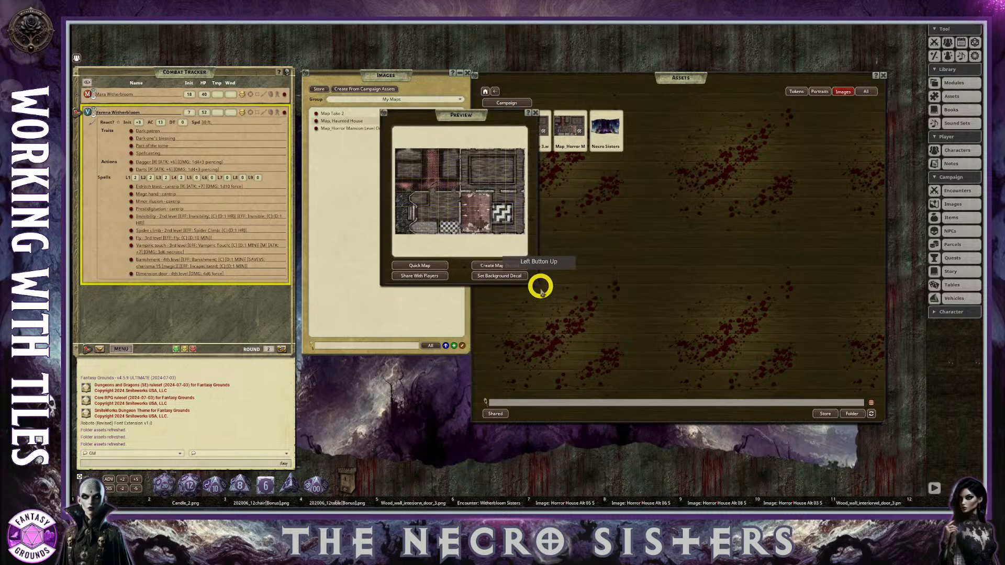
pyautogui.click(491, 266)
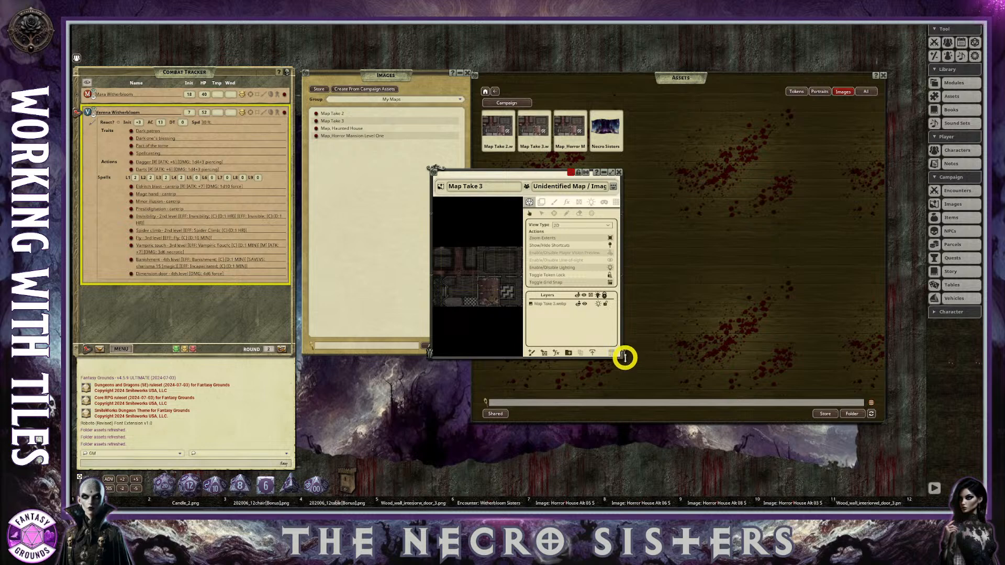
pyautogui.moveTo(622, 356); pyautogui.dragTo(878, 428)
# Examine the exported grid lines across the Map Take 3 house image, and reposition the map window.
pyautogui.scroll(5, 616, 337)
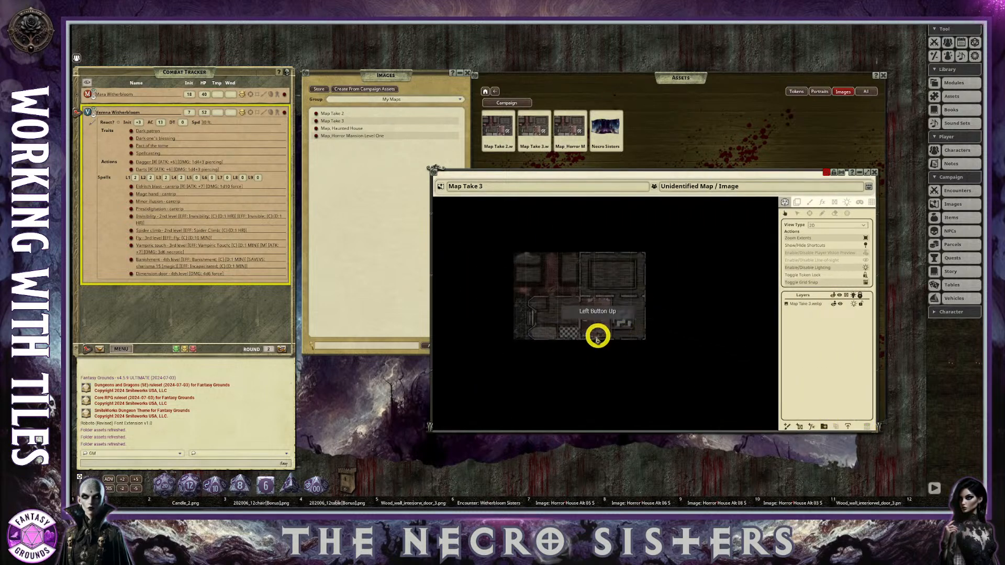
pyautogui.scroll(3, 583, 337)
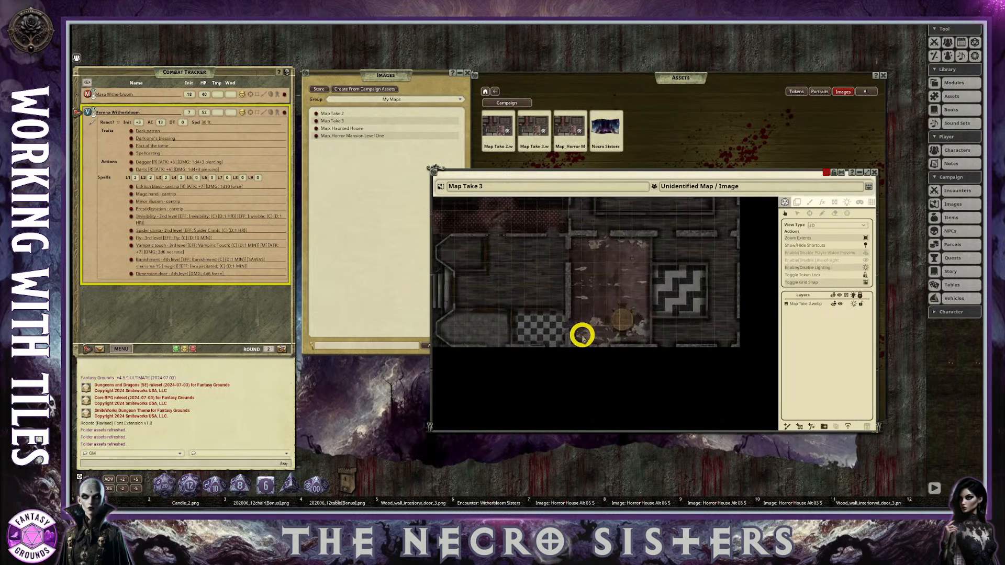
pyautogui.scroll(-6, 583, 337)
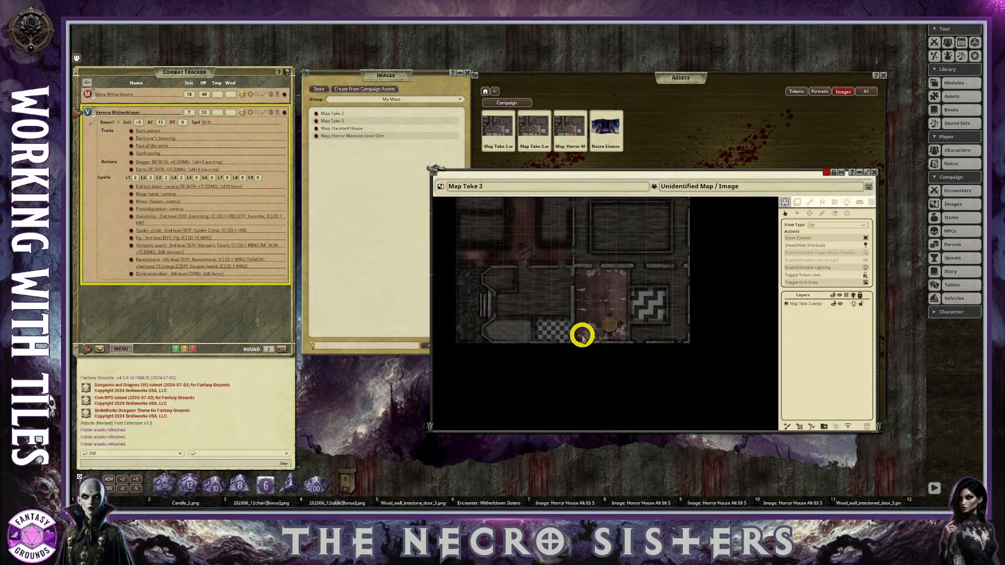
pyautogui.scroll(1, 514, 305)
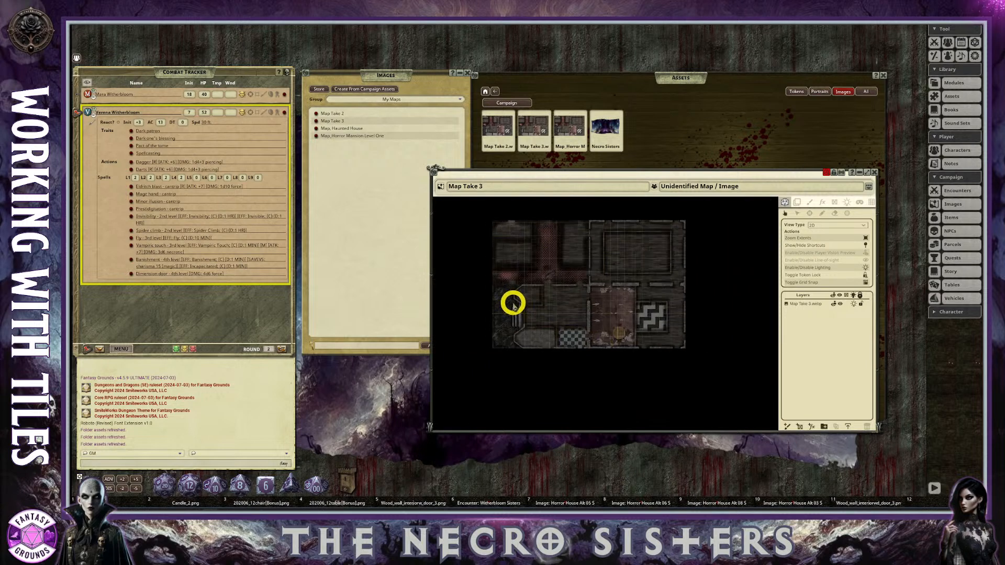
pyautogui.scroll(1, 513, 305)
pyautogui.scroll(4, 513, 306)
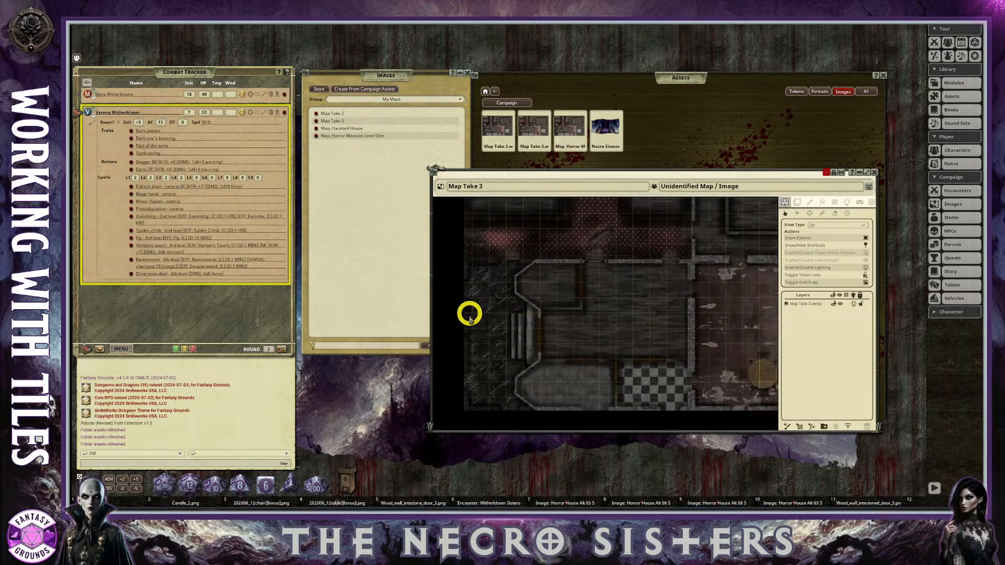
pyautogui.scroll(-5, 589, 343)
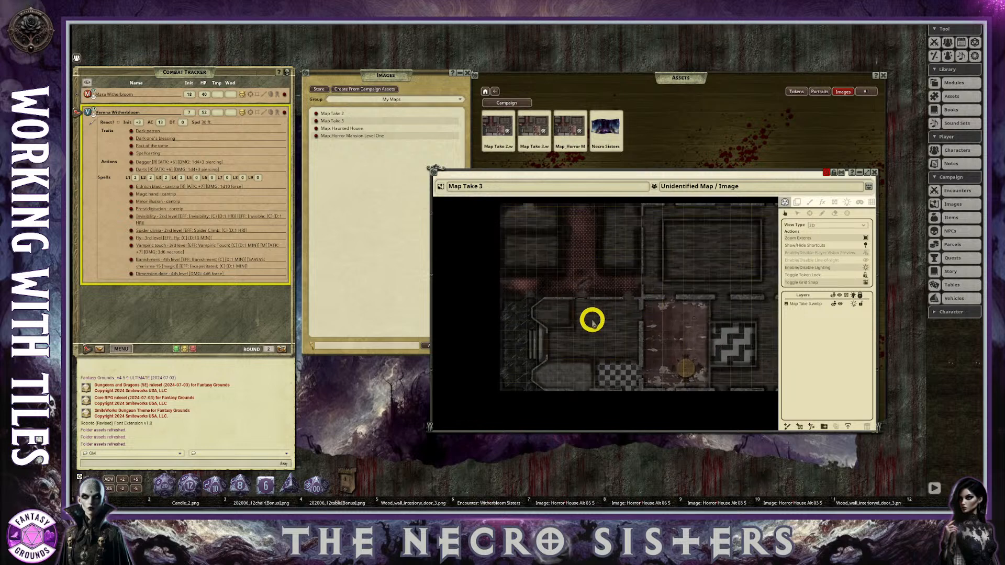
pyautogui.scroll(-1, 592, 319)
pyautogui.scroll(1, 687, 312)
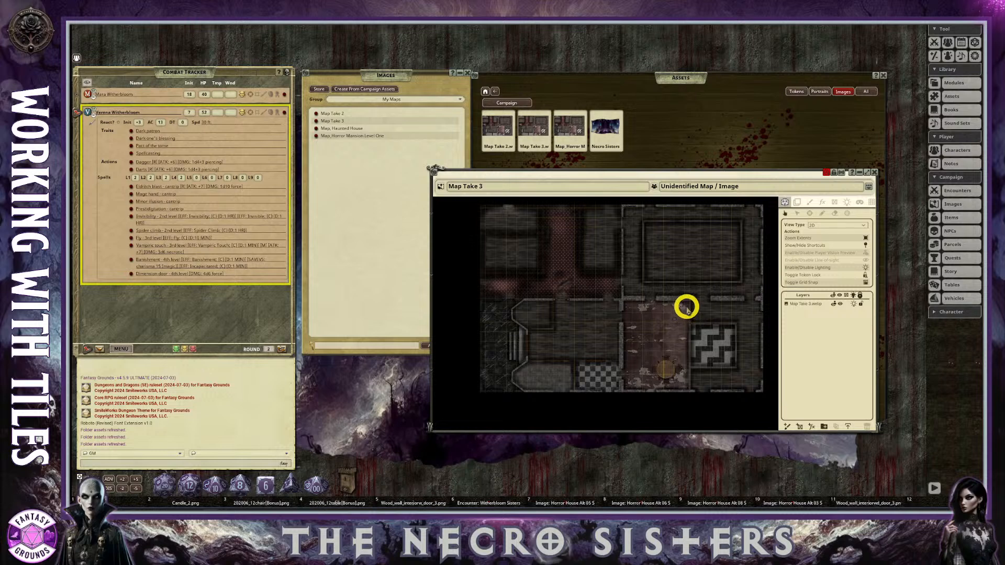
pyautogui.click(790, 239)
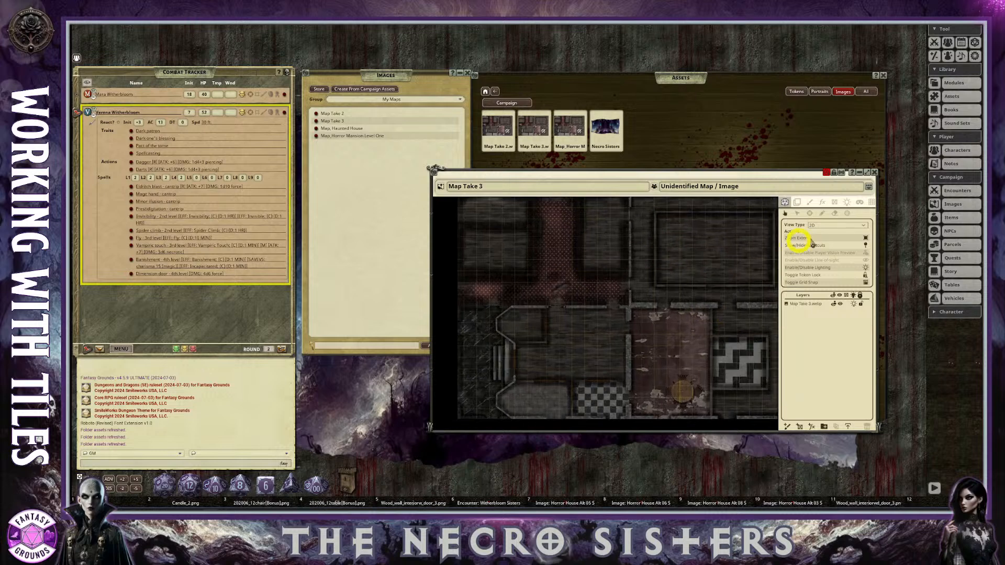
pyautogui.scroll(-2, 625, 285)
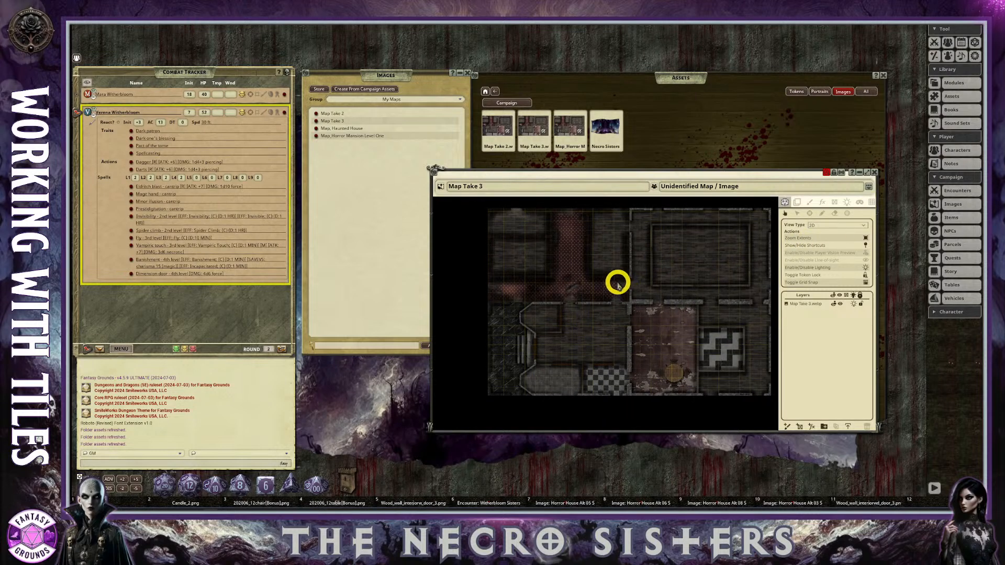
pyautogui.scroll(1, 610, 272)
pyautogui.scroll(-1, 611, 270)
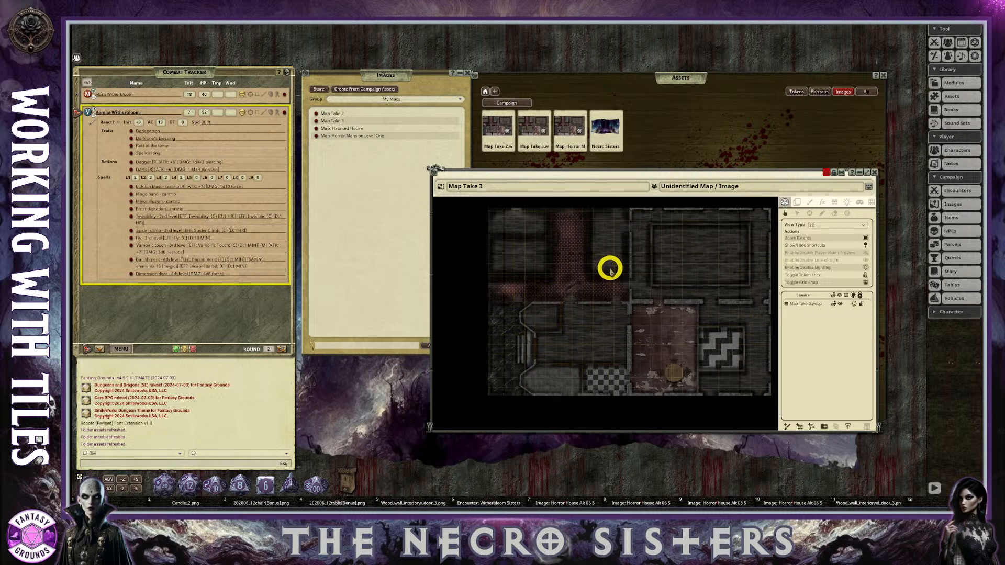
pyautogui.scroll(3, 610, 267)
pyautogui.scroll(-2, 610, 268)
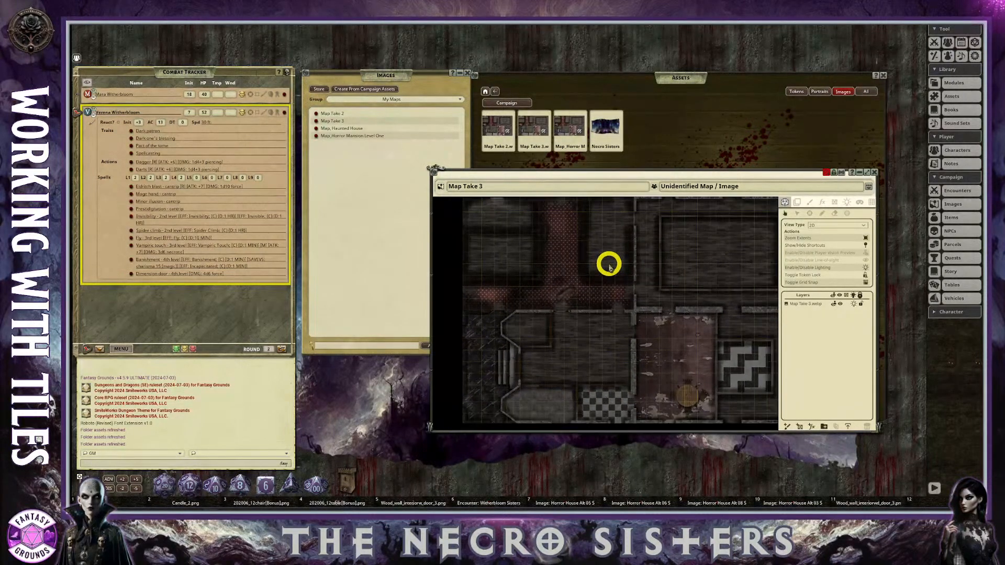
pyautogui.moveTo(635, 168); pyautogui.dragTo(519, 179)
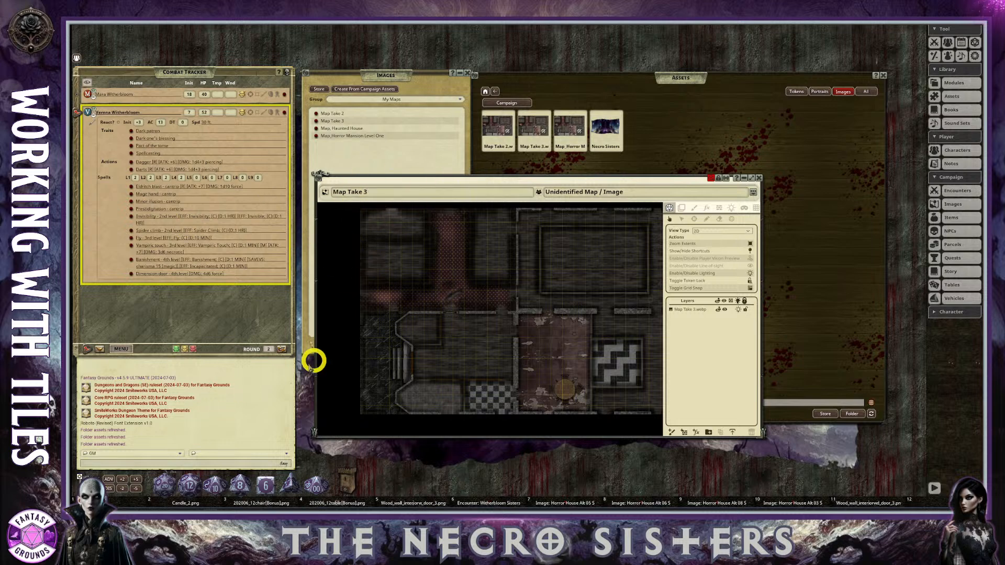
# Open the console, compile the logs to the Desktop, and close both the folder window and the console.
pyautogui.click(140, 467)
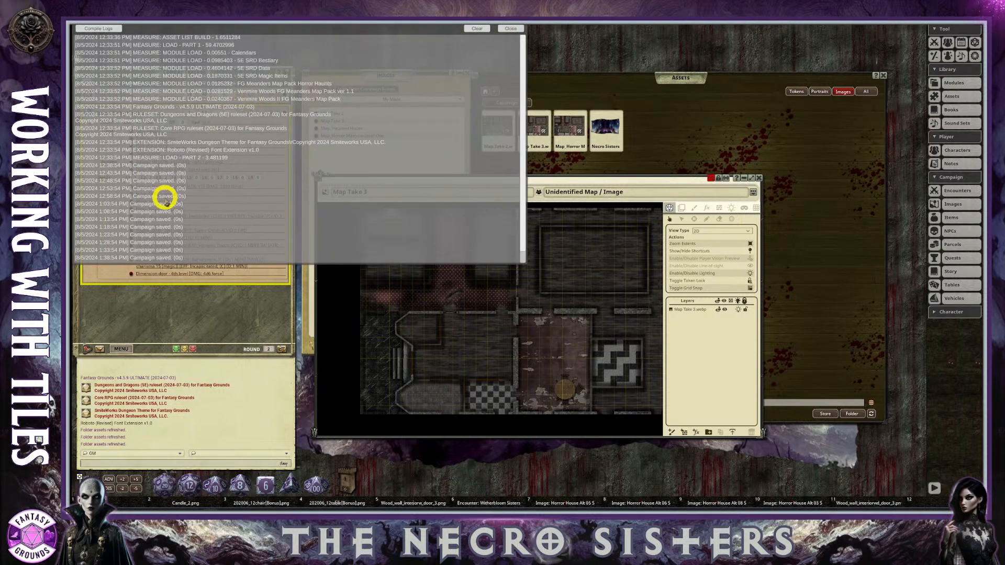
pyautogui.click(111, 31)
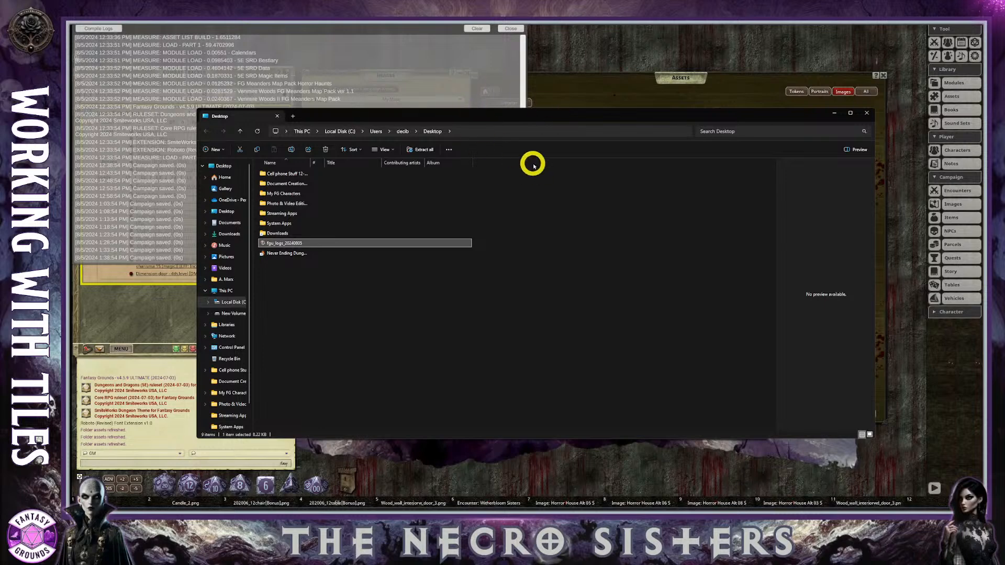
pyautogui.click(868, 115)
pyautogui.click(515, 33)
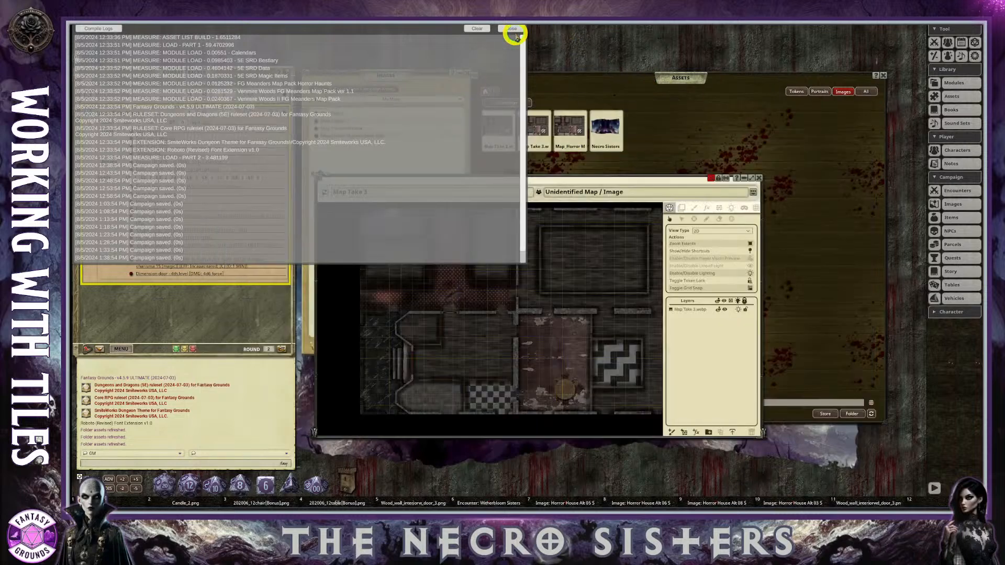
# Compare the house image in Map Take 3 with the one in the Map Take 2 record, and close Map Take 2.
pyautogui.scroll(-2, 541, 308)
pyautogui.scroll(2, 544, 311)
pyautogui.scroll(-2, 588, 314)
pyautogui.scroll(2, 588, 314)
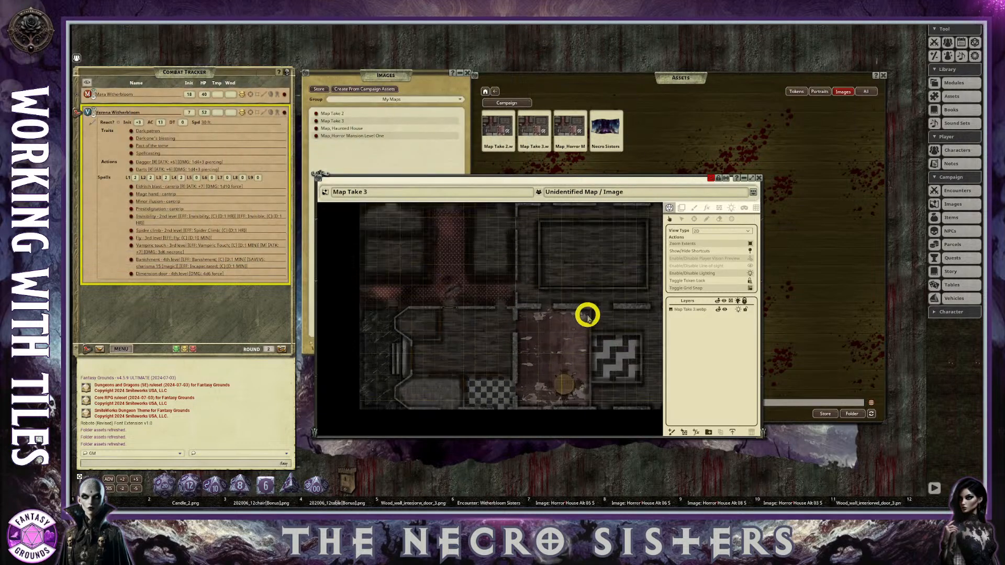
pyautogui.scroll(-1, 502, 291)
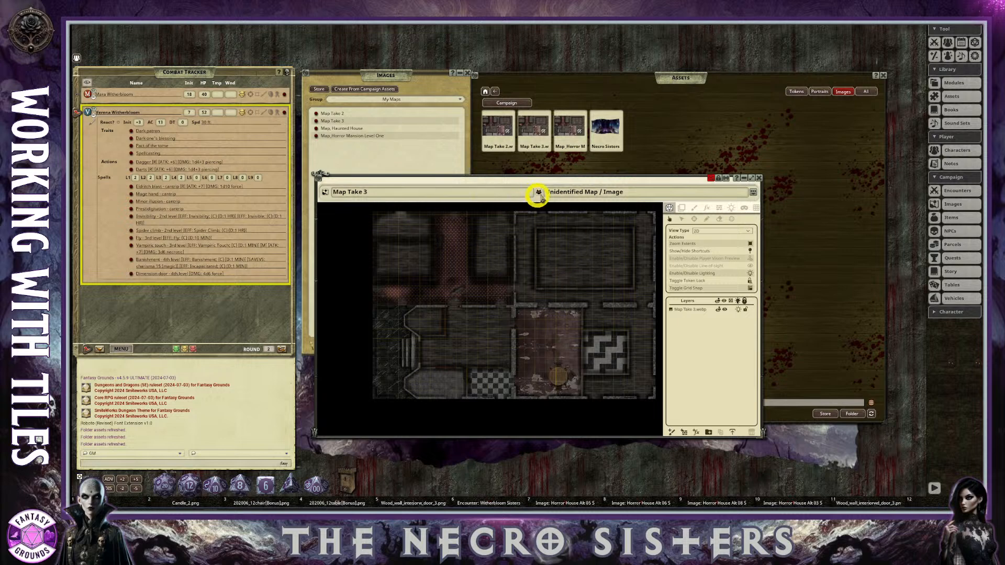
pyautogui.click(500, 134)
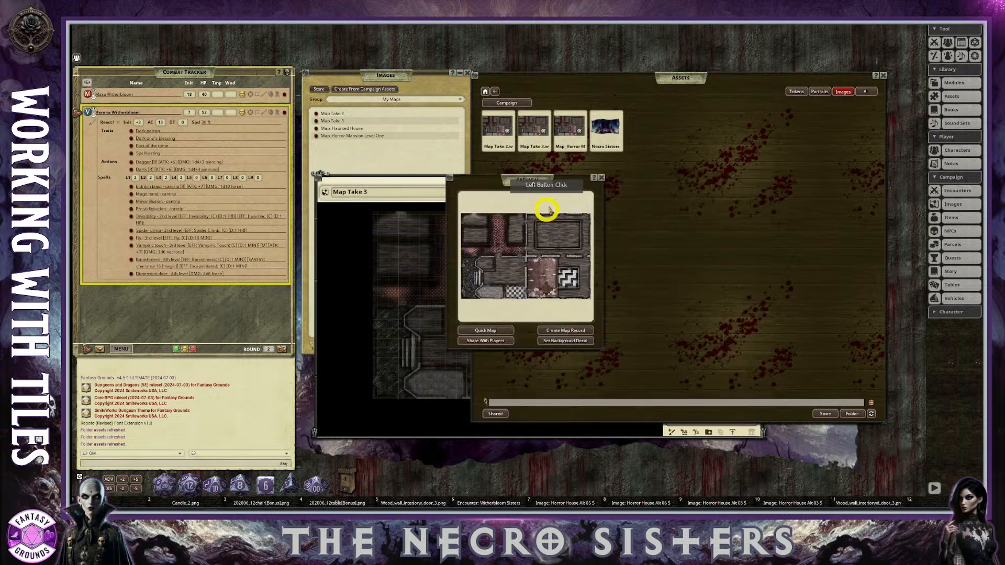
pyautogui.click(317, 114)
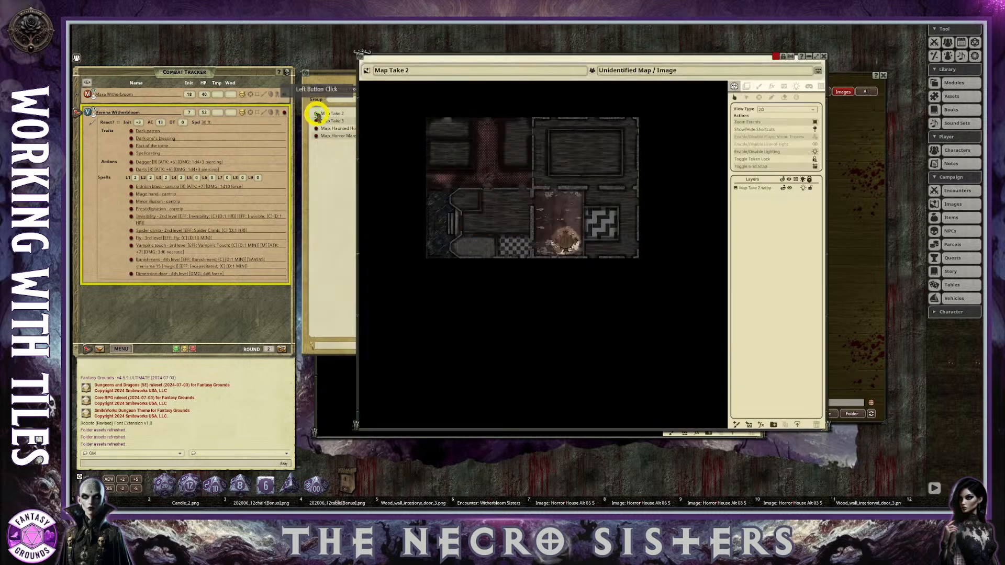
pyautogui.scroll(2, 584, 217)
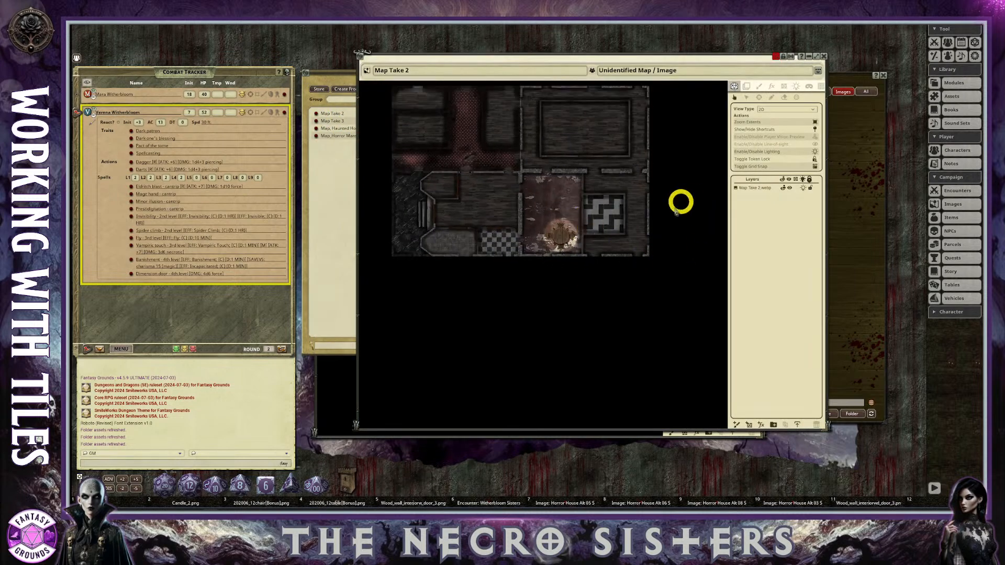
pyautogui.scroll(1, 529, 238)
pyautogui.scroll(-1, 476, 235)
pyautogui.scroll(2, 444, 196)
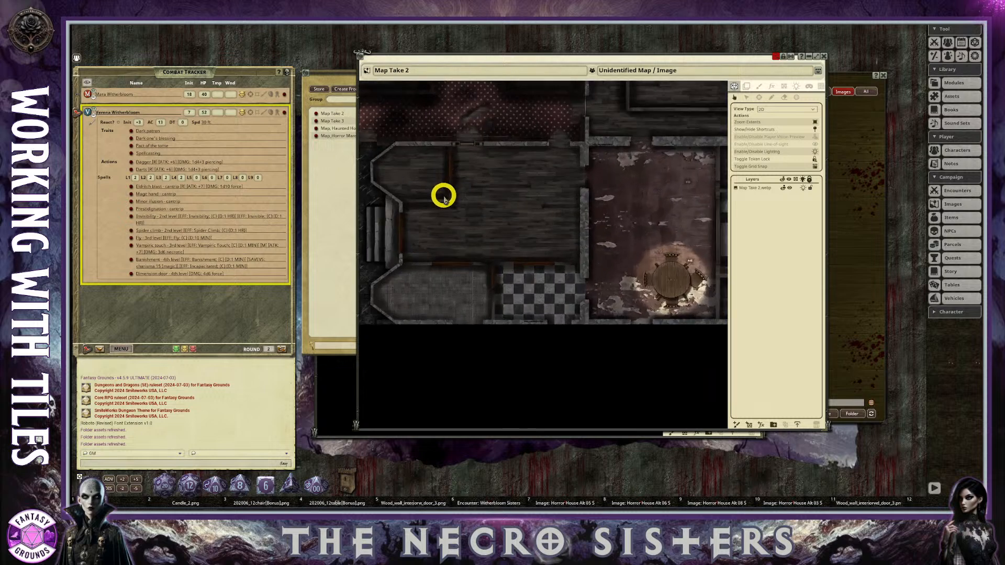
pyautogui.scroll(-3, 444, 199)
pyautogui.scroll(-1, 444, 204)
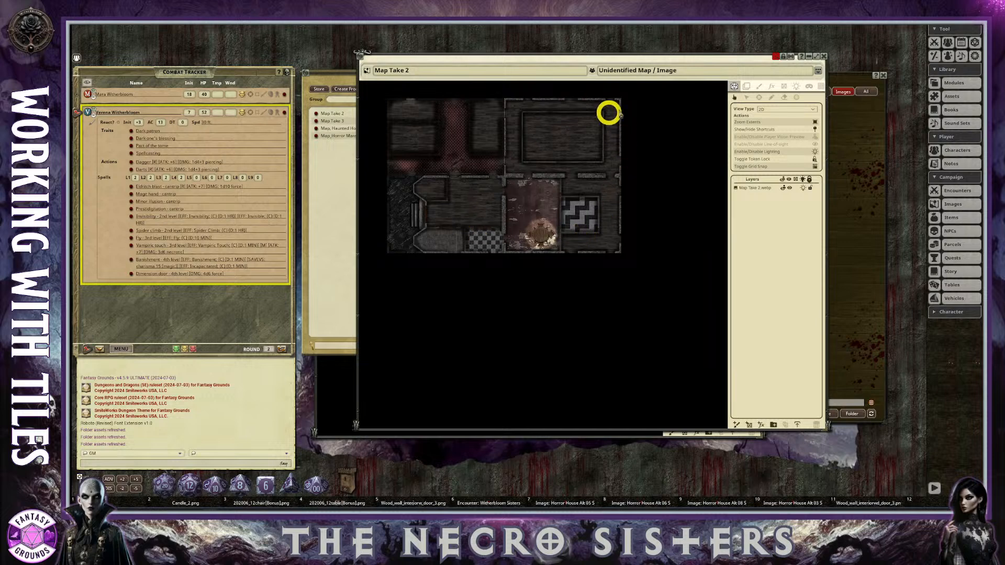
pyautogui.click(823, 56)
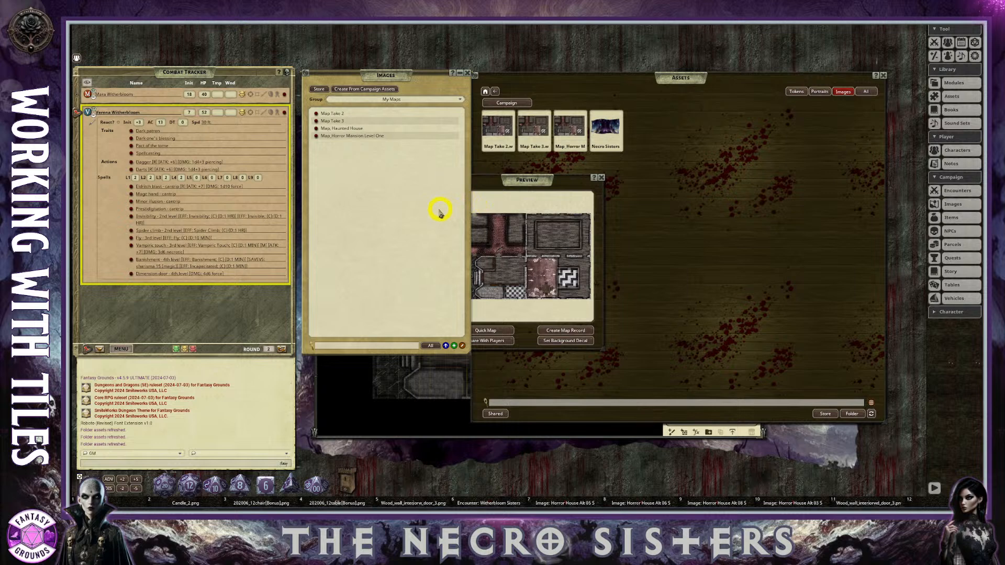